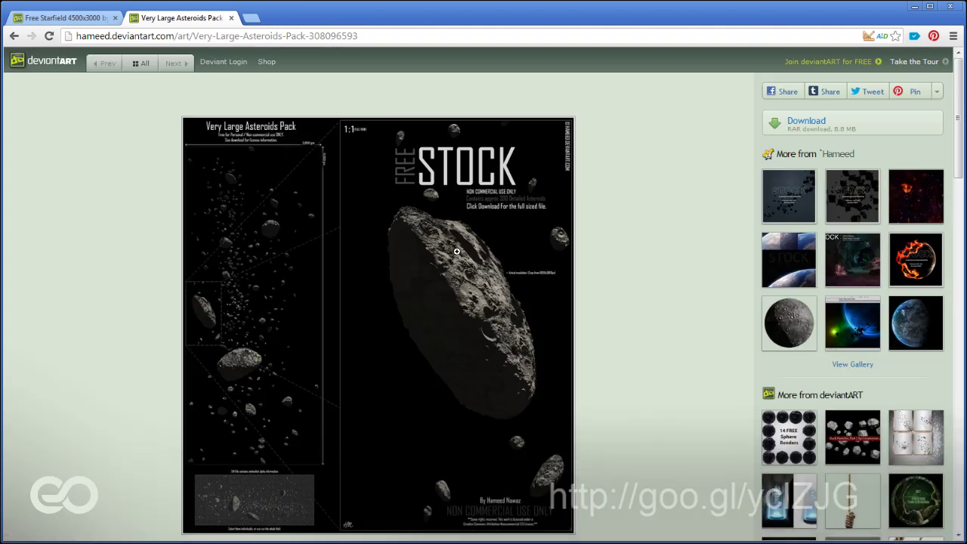
# Examine the Free Starfield 4500x3000 and Very Large Asteroids Pack stock pages on deviantART
pyautogui.click(71, 17)
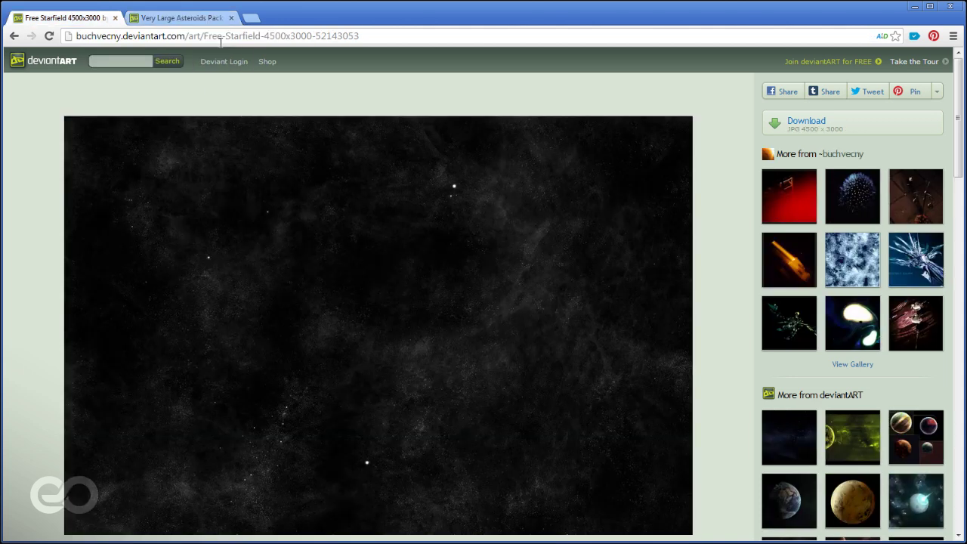
pyautogui.scroll(-2, 431, 236)
pyautogui.scroll(-1, 431, 236)
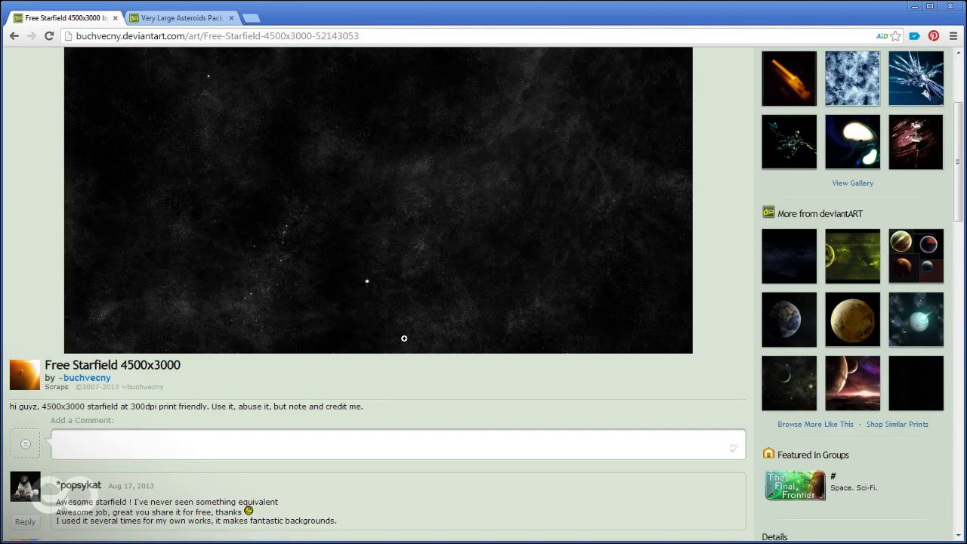
pyautogui.scroll(3, 404, 339)
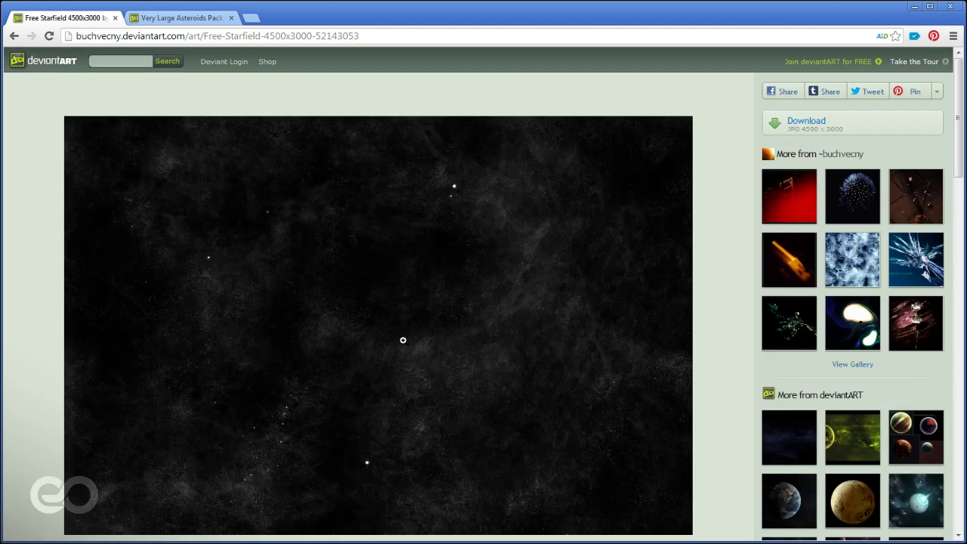
pyautogui.click(188, 19)
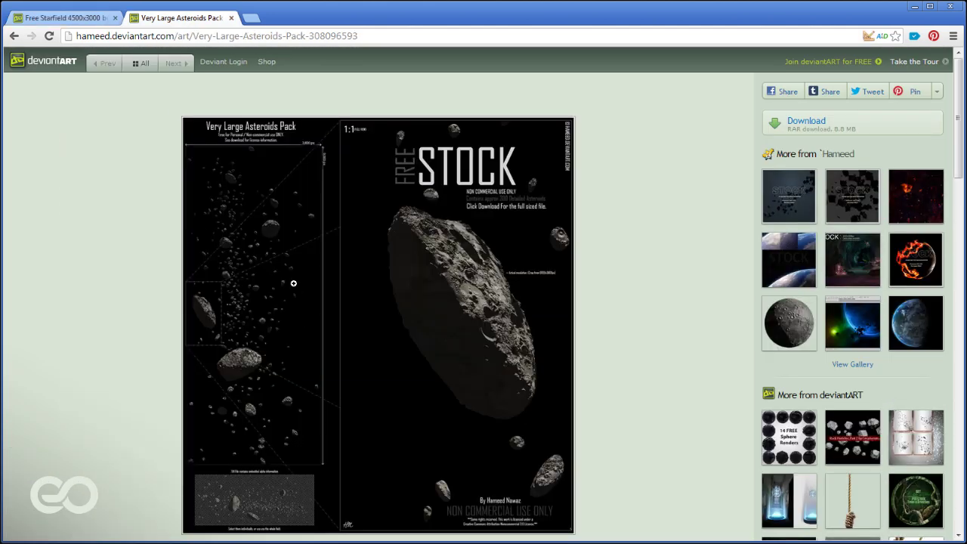
pyautogui.scroll(-3, 294, 284)
pyautogui.scroll(3, 278, 315)
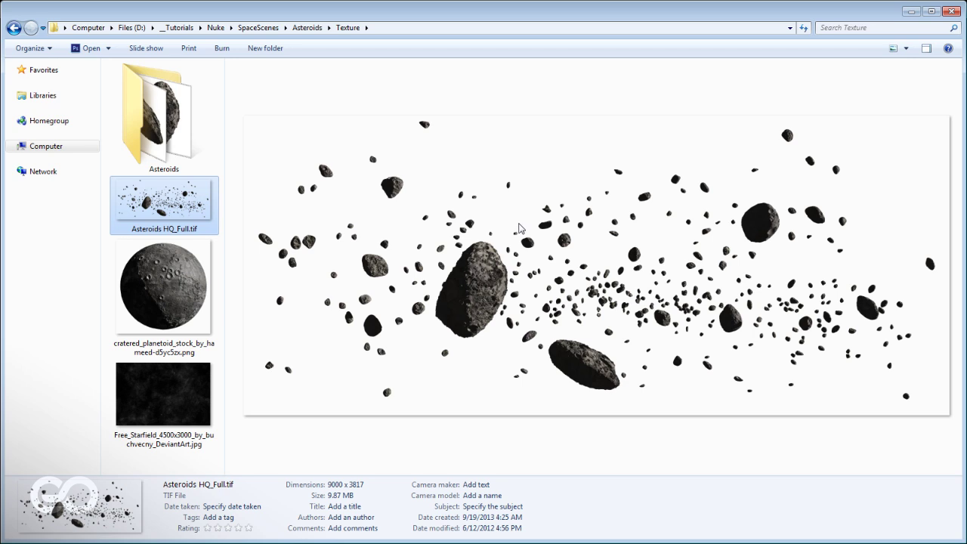
# In Windows Explorer, open the Asteroids folder inside Texture, enlarge the thumbnails and review all the asteroid PNG images
pyautogui.doubleClick(148, 130)
pyautogui.click(904, 49)
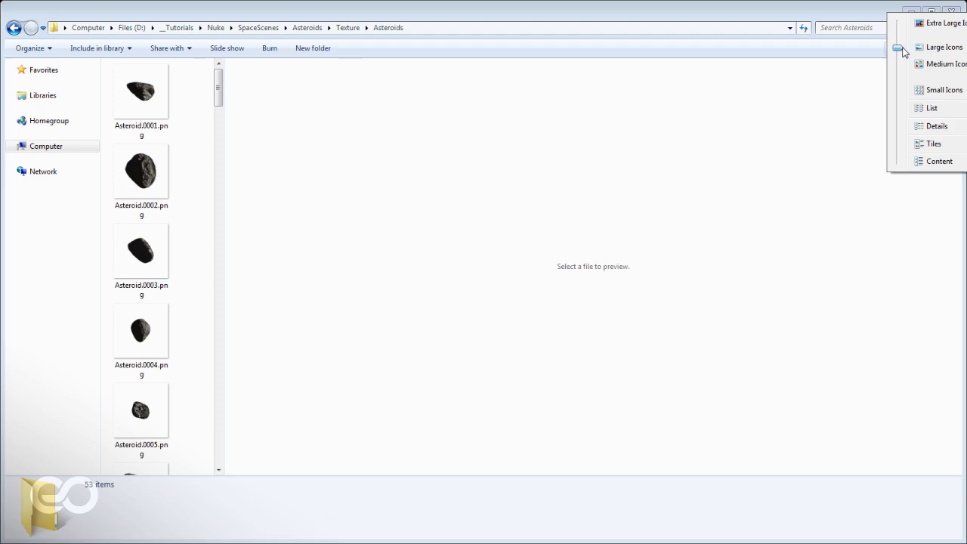
pyautogui.click(934, 65)
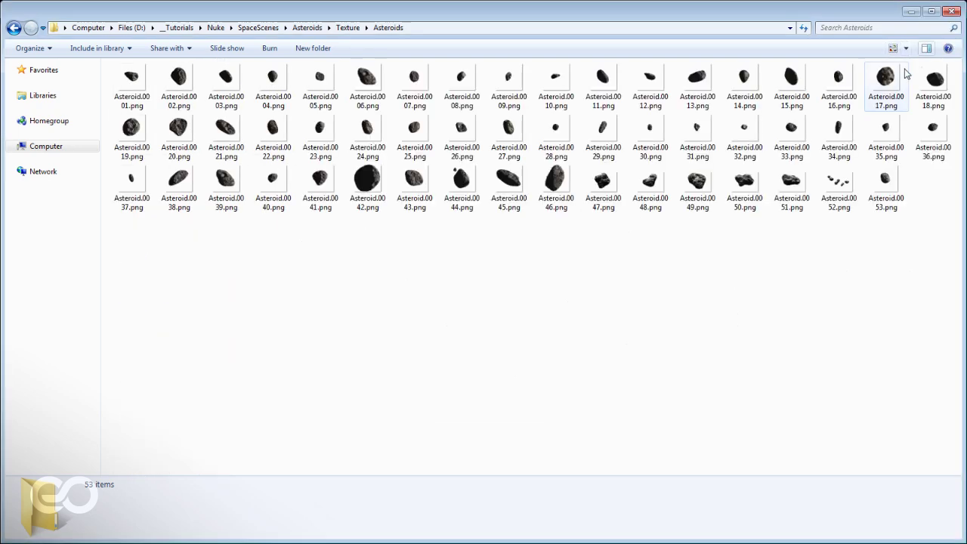
pyautogui.keyDown('ctrl'); pyautogui.scroll(3, 355, 264); pyautogui.keyUp('ctrl')
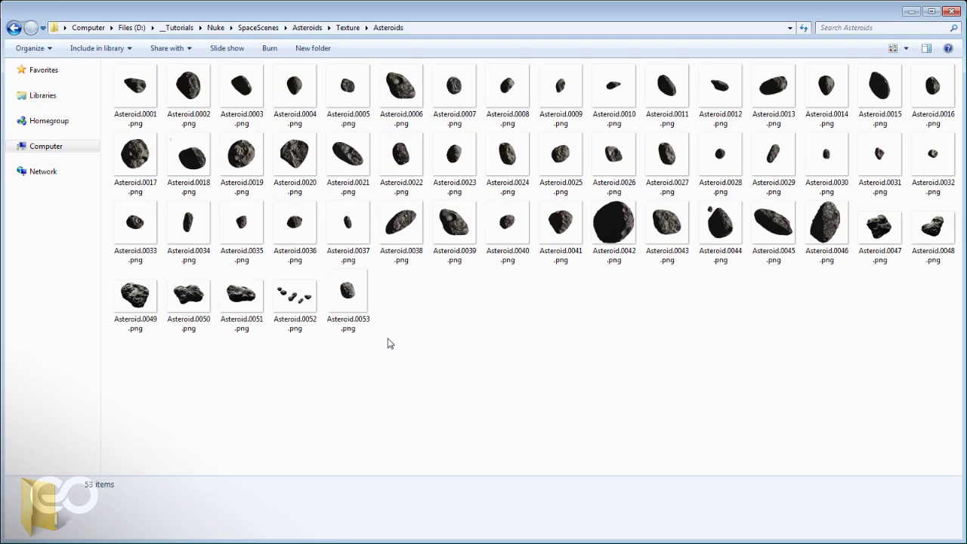
pyautogui.keyDown('ctrl'); pyautogui.scroll(3, 389, 344); pyautogui.keyUp('ctrl')
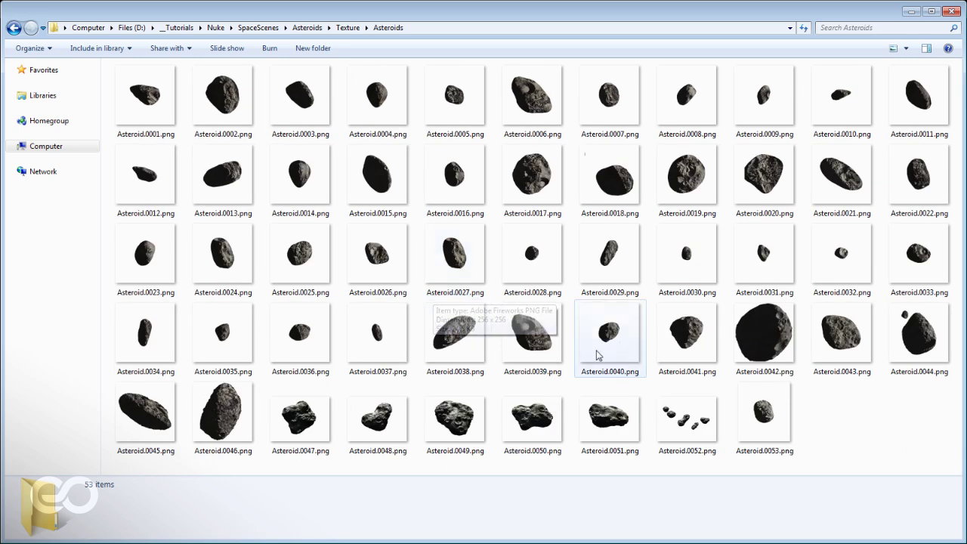
pyautogui.moveTo(943, 449); pyautogui.dragTo(129, 80)
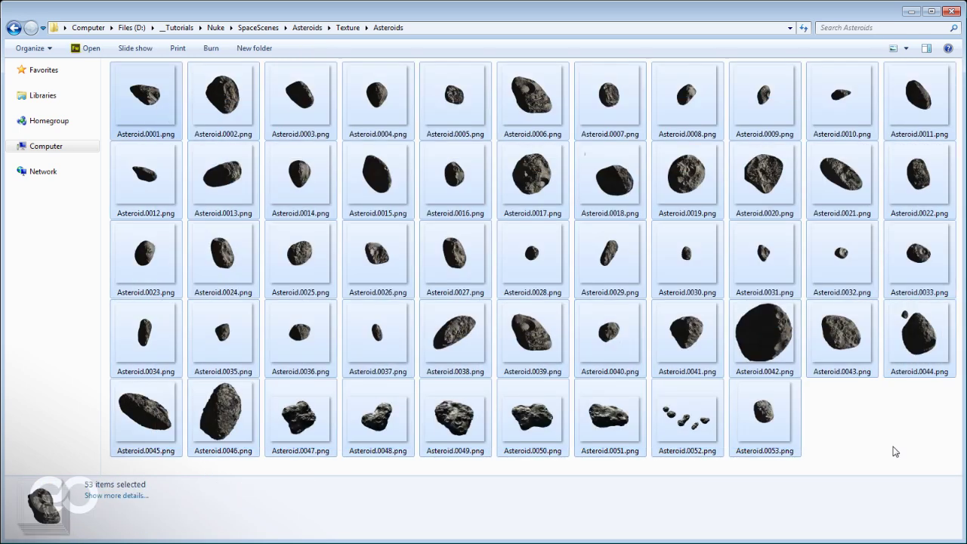
pyautogui.click(895, 451)
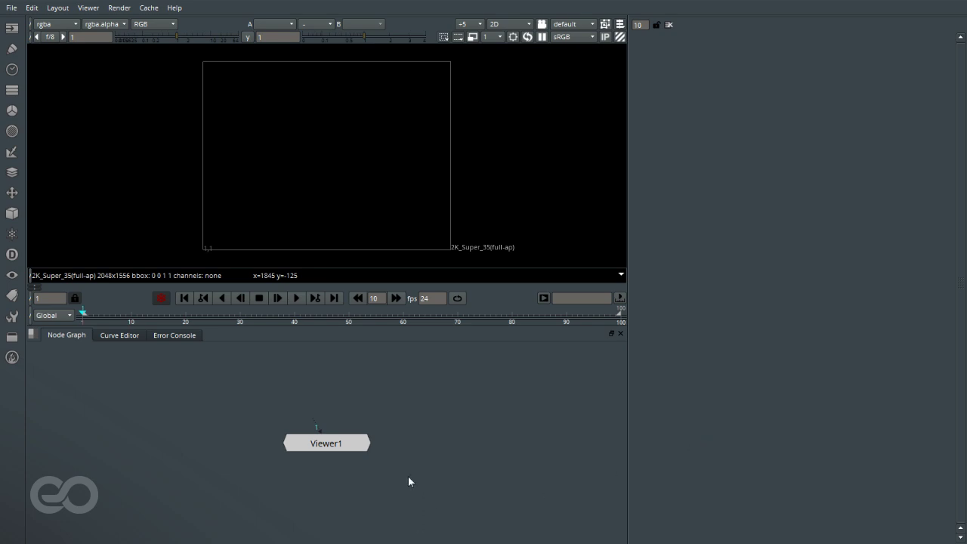
# In Nuke's project settings, set the script name to D:/__Tutorials/Nuke/SpaceScenes/Asteroids/Source/asteroidBlocking.nk
pyautogui.press('s')
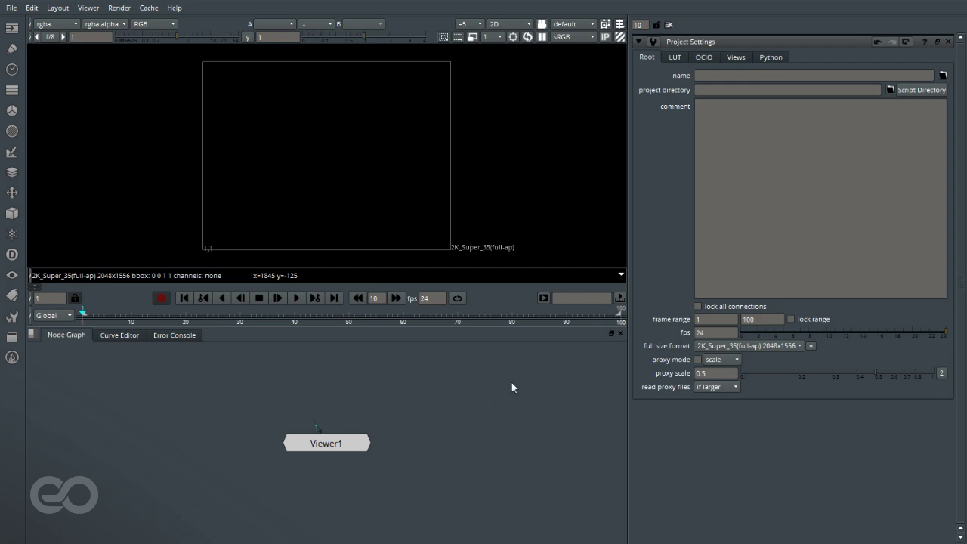
pyautogui.click(728, 77)
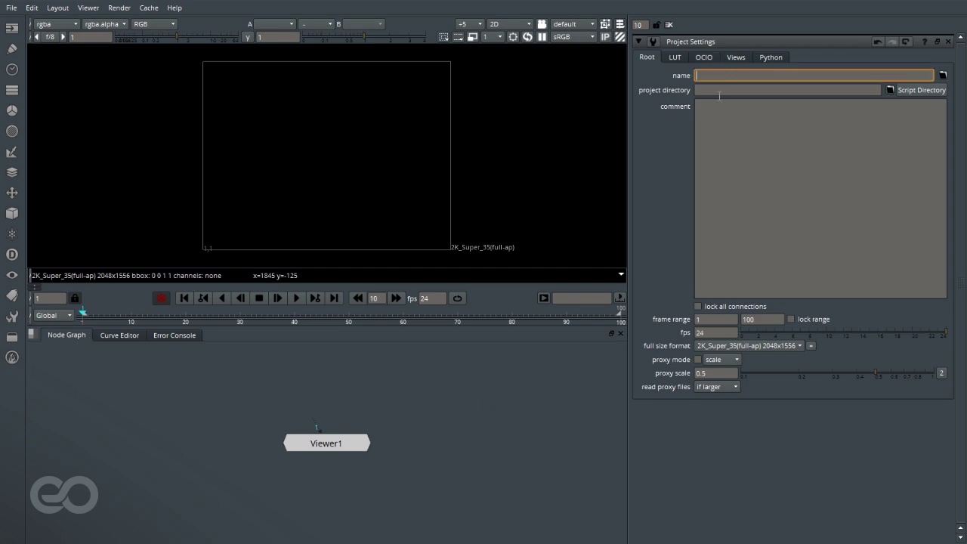
pyautogui.write('D:/__Tutorials/Nuke/SpaceScenes/Asteroids/Source/asteroidBlocking.nk')
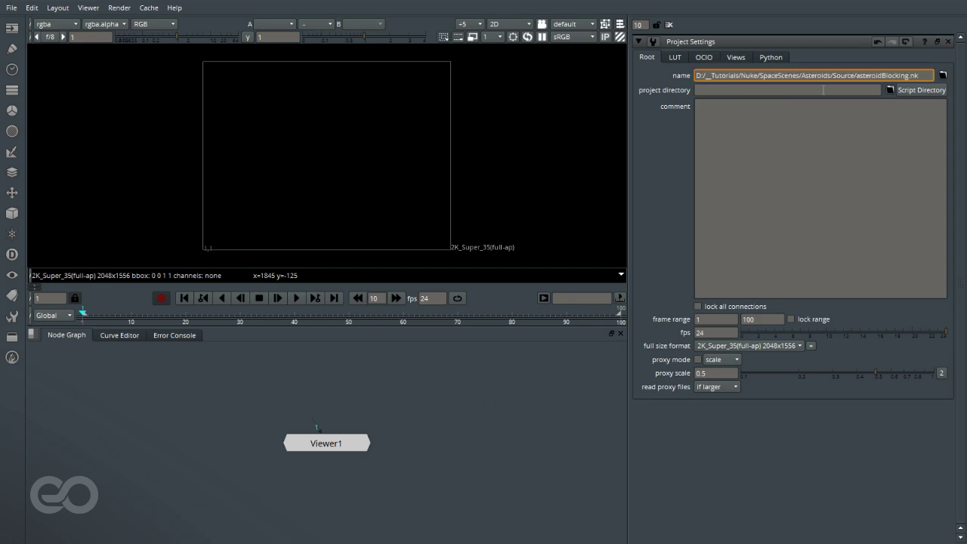
# Copy the path up to the Asteroids folder from the script name and use D:/__Tutorials/Nuke/SpaceScenes/Asteroids/ as the project directory
pyautogui.moveTo(833, 75); pyautogui.dragTo(503, 80)
pyautogui.hotkey('ctrl', 'c')
pyautogui.click(797, 90)
pyautogui.hotkey('ctrl', 'v')
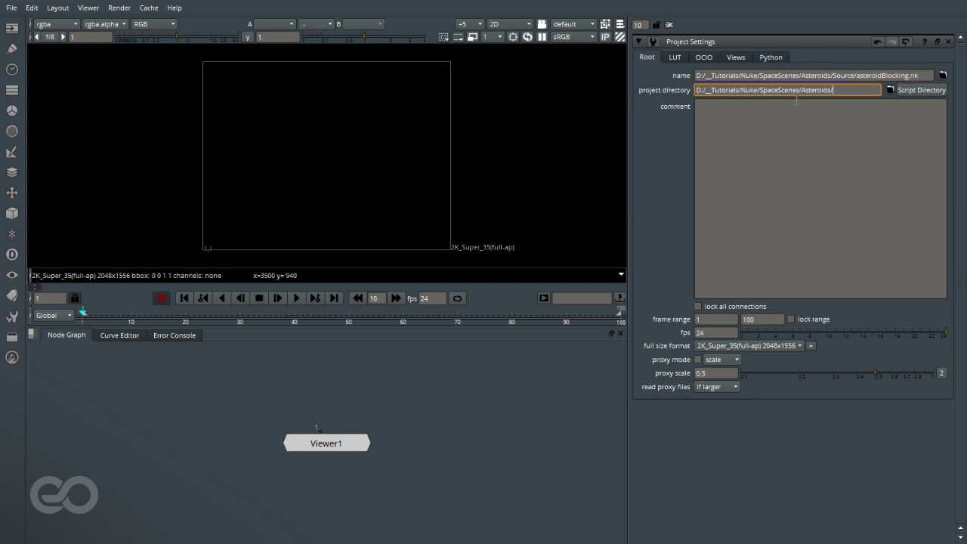
pyautogui.click(773, 195)
# Set the project's last frame to 240 and the full size format to HD 1920x1080
pyautogui.click(712, 322)
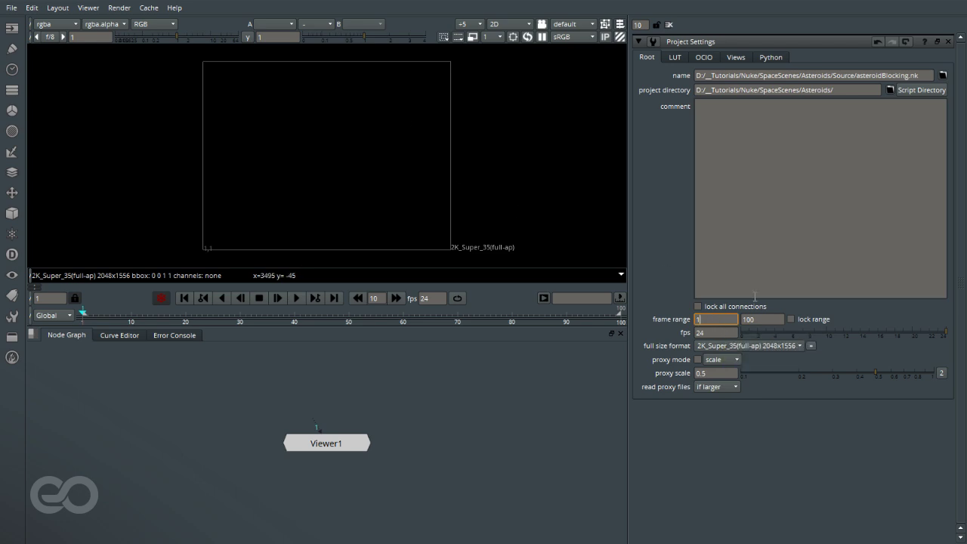
pyautogui.doubleClick(763, 321)
pyautogui.write('240')
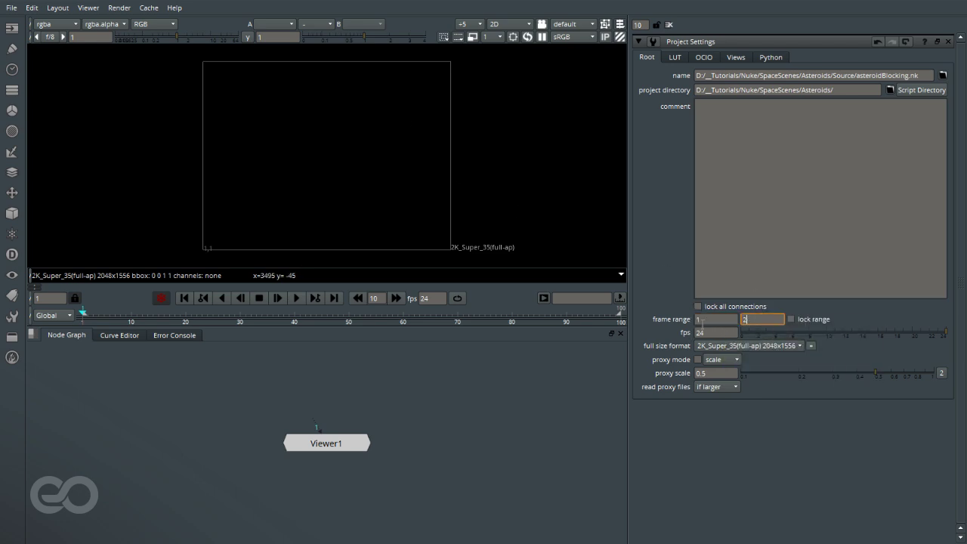
pyautogui.click(731, 345)
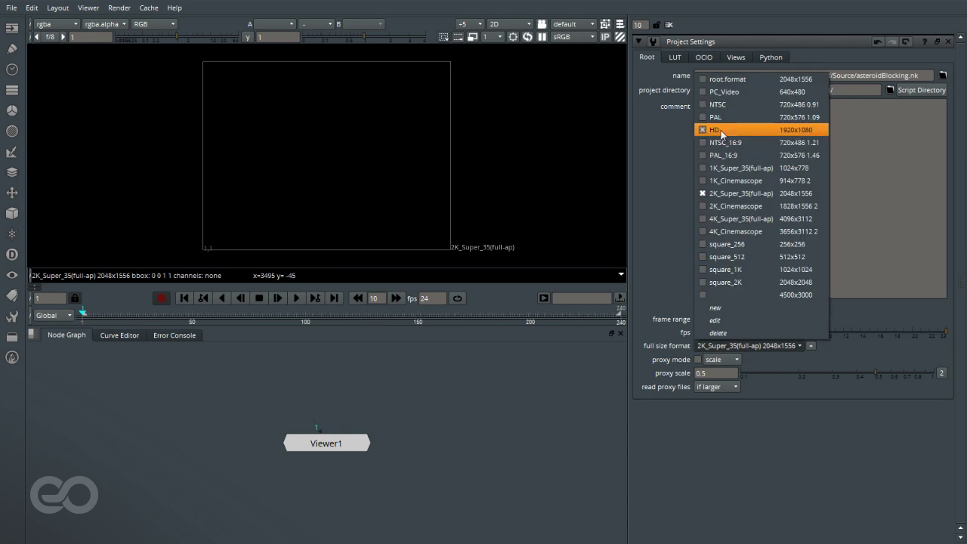
pyautogui.click(722, 131)
# Set the project's proxy scale to 1/4
pyautogui.doubleClick(721, 373)
pyautogui.write('1/4')
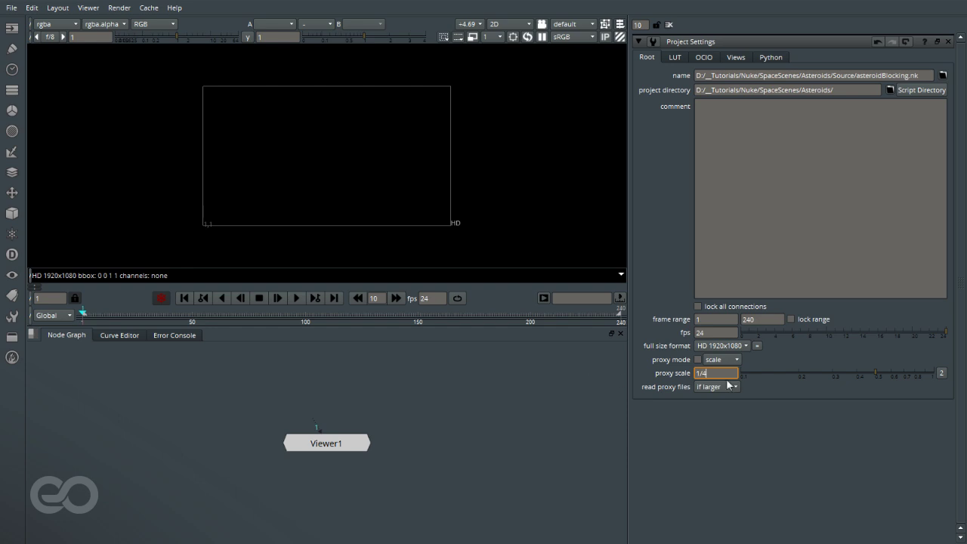
pyautogui.press('Return')
pyautogui.scroll(2, 284, 166)
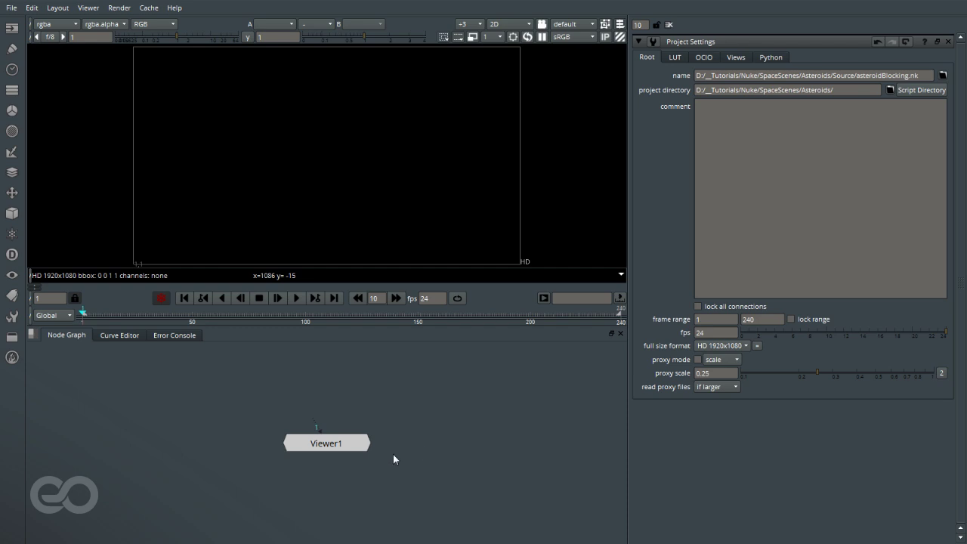
# Add a Scene node above Viewer1 and connect the viewer to it to show the 3D scene
pyautogui.click(306, 449)
pyautogui.click(385, 490)
pyautogui.click(11, 214)
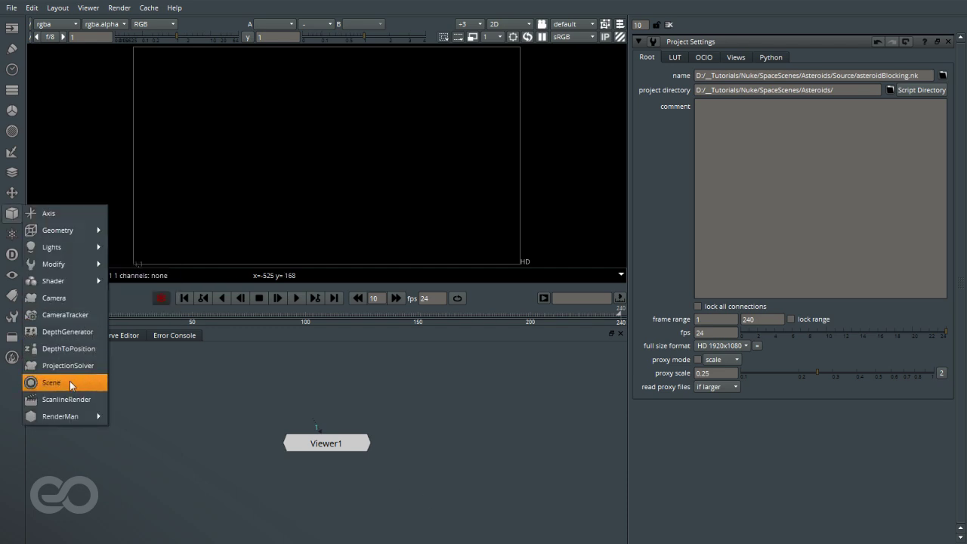
pyautogui.click(53, 378)
pyautogui.moveTo(324, 443); pyautogui.dragTo(300, 516)
pyautogui.moveTo(388, 519); pyautogui.dragTo(313, 412)
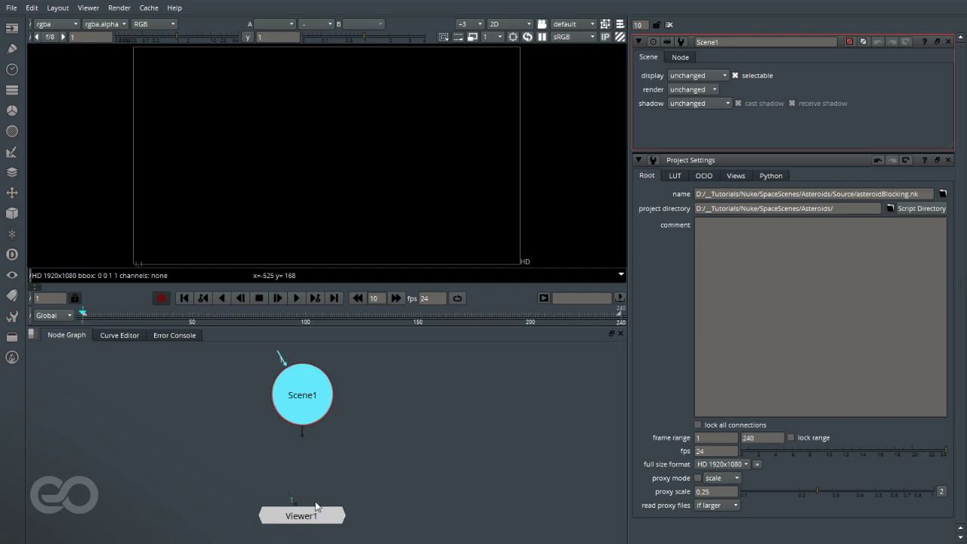
pyautogui.moveTo(298, 503); pyautogui.dragTo(302, 414)
pyautogui.keyDown('ctrl'); pyautogui.moveTo(330, 197); pyautogui.dragTo(353, 196); pyautogui.keyUp('ctrl')
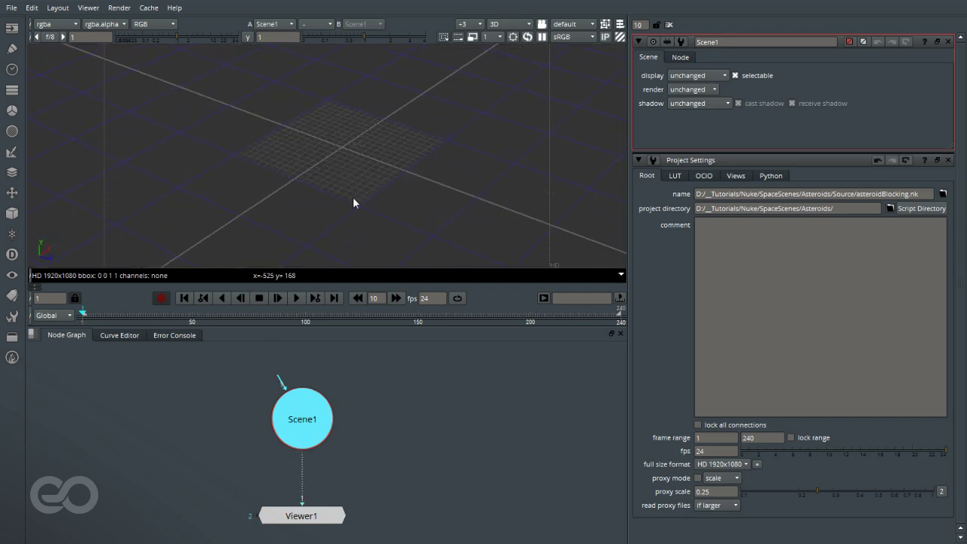
# Add a Camera node beside Scene1 and connect it to the scene
pyautogui.click(435, 459)
pyautogui.click(12, 214)
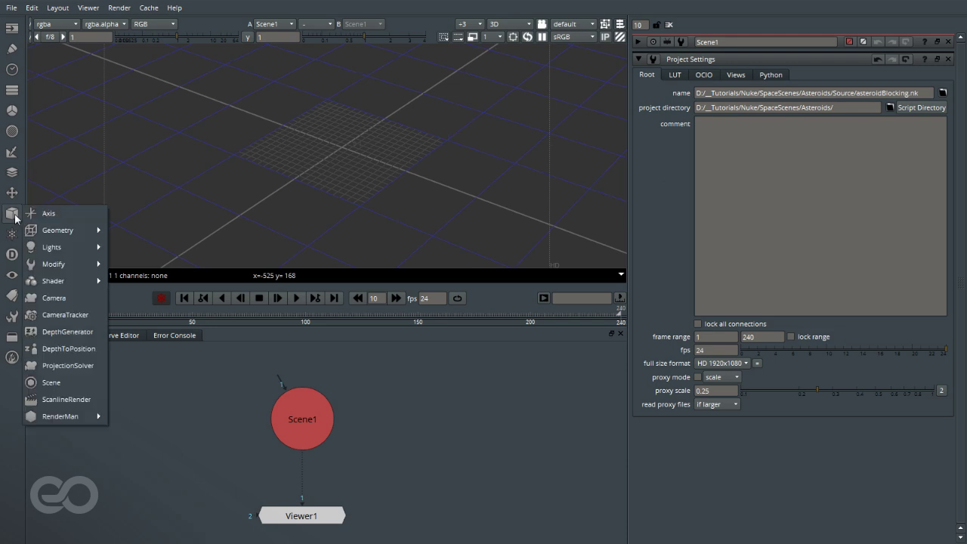
pyautogui.click(68, 295)
pyautogui.moveTo(425, 455); pyautogui.dragTo(331, 419)
pyautogui.moveTo(440, 411); pyautogui.dragTo(443, 435)
pyautogui.click(419, 482)
pyautogui.keyDown('ctrl'); pyautogui.moveTo(492, 209); pyautogui.dragTo(295, 193); pyautogui.keyUp('ctrl')
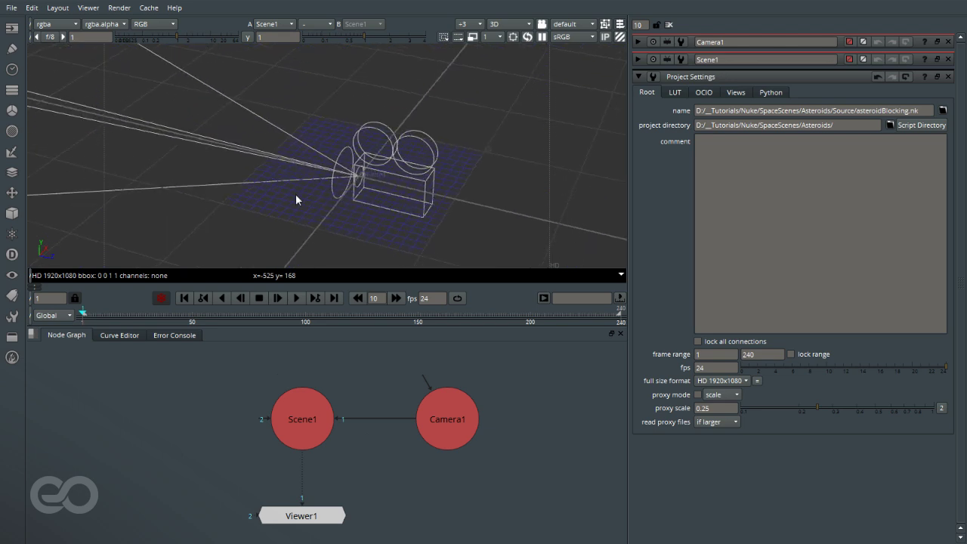
# Add a Card geometry node, place it up and to the left of Scene1, and connect it to the scene
pyautogui.click(11, 213)
pyautogui.moveTo(68, 230)
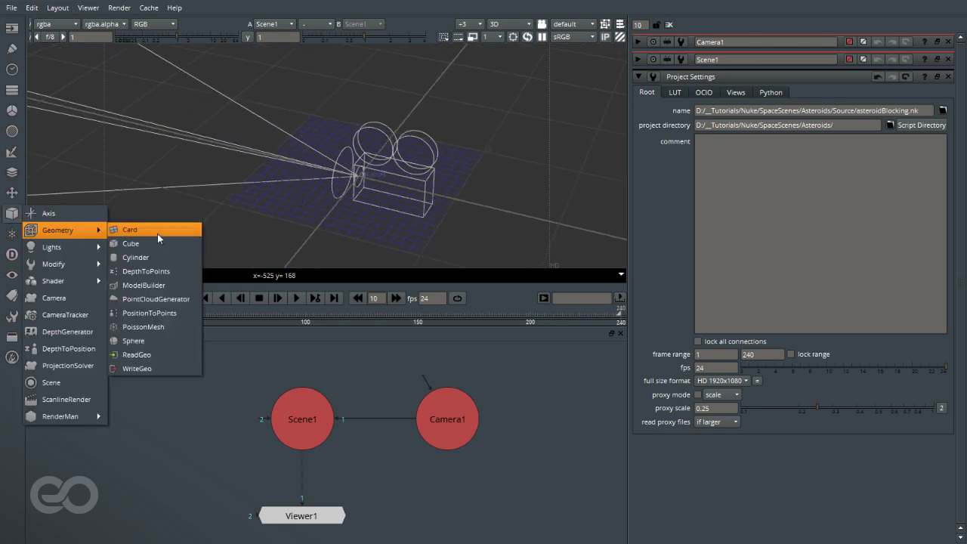
pyautogui.moveTo(404, 486); pyautogui.dragTo(133, 378)
pyautogui.moveTo(198, 409); pyautogui.dragTo(290, 423)
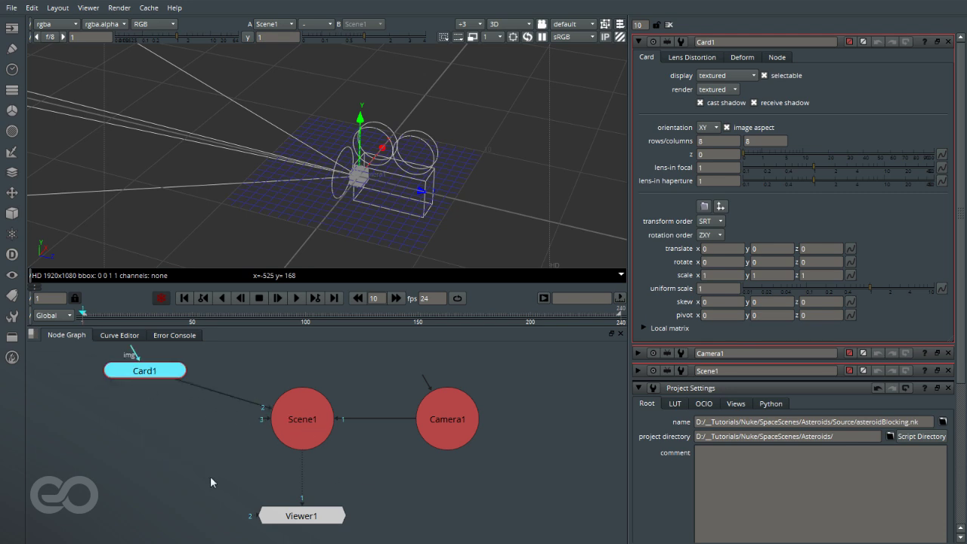
pyautogui.click(262, 456)
# Increase Card1's z distance to push the card well out in front of the camera
pyautogui.scroll(-3, 213, 480)
pyautogui.moveTo(113, 412); pyautogui.dragTo(189, 431, button='middle')
pyautogui.scroll(4, 190, 432)
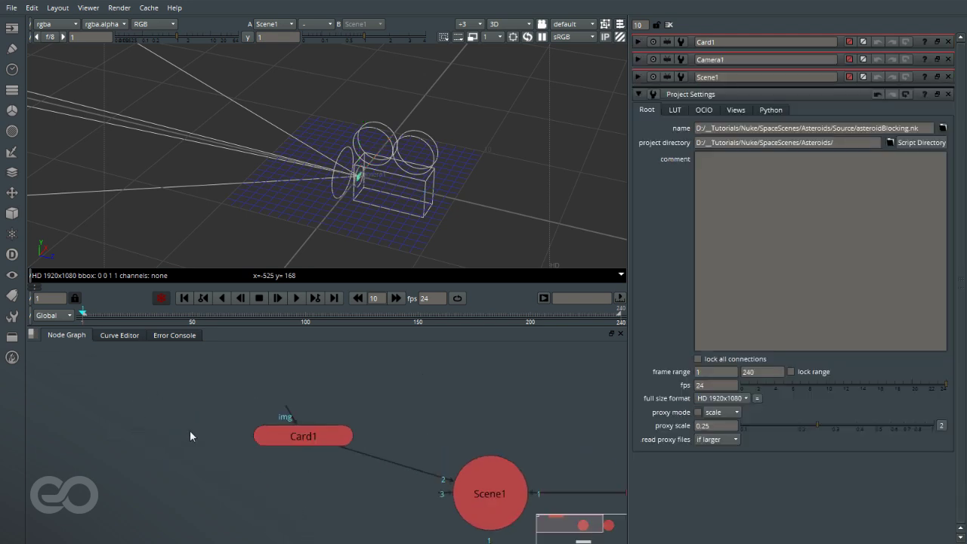
pyautogui.doubleClick(327, 441)
pyautogui.moveTo(744, 155); pyautogui.dragTo(938, 157)
pyautogui.click(346, 408)
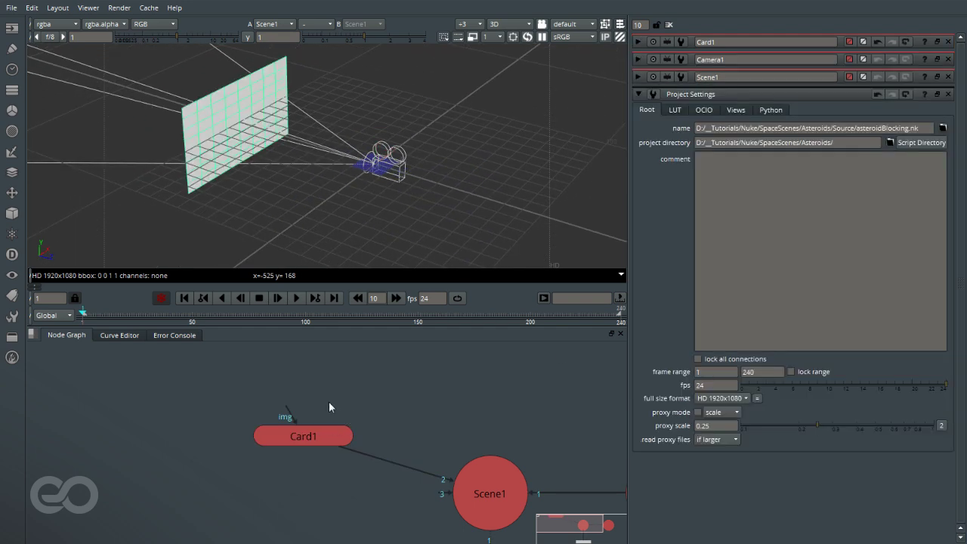
# Read in the Free_Starfield_4500x3000 JPG, place its node above Card1 and connect it as the card's image
pyautogui.press('r')
pyautogui.doubleClick(238, 372)
pyautogui.moveTo(317, 421); pyautogui.dragTo(291, 363)
pyautogui.moveTo(286, 406); pyautogui.dragTo(309, 383)
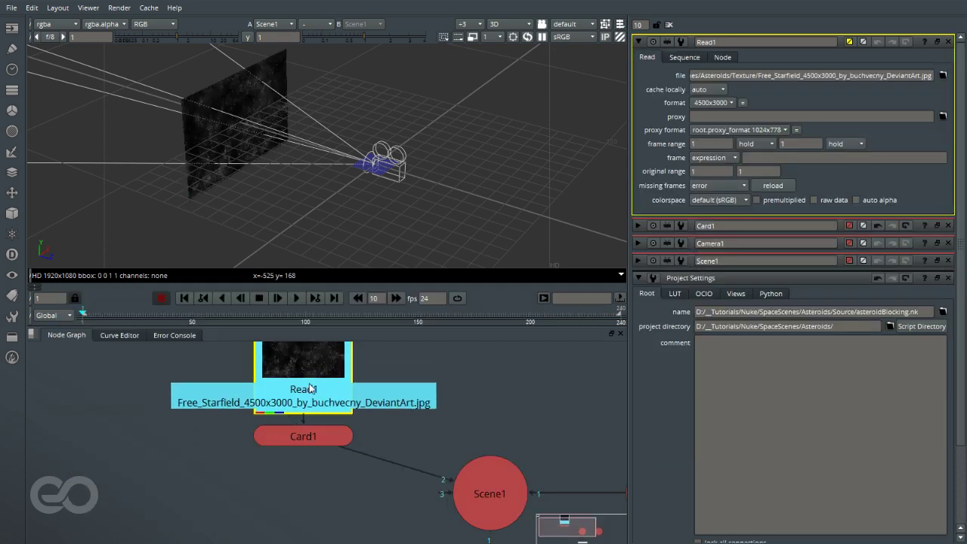
pyautogui.click(447, 378)
pyautogui.keyDown('alt'); pyautogui.moveTo(312, 210); pyautogui.dragTo(428, 187, button='right'); pyautogui.keyUp('alt')
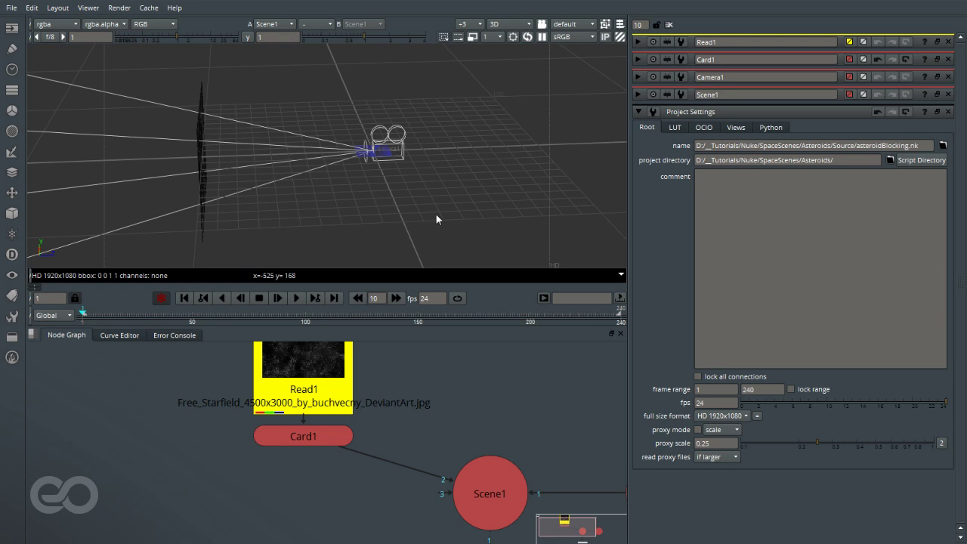
# Add a Sphere geometry node and place it directly above Scene1
pyautogui.scroll(-3, 291, 438)
pyautogui.scroll(3, 376, 427)
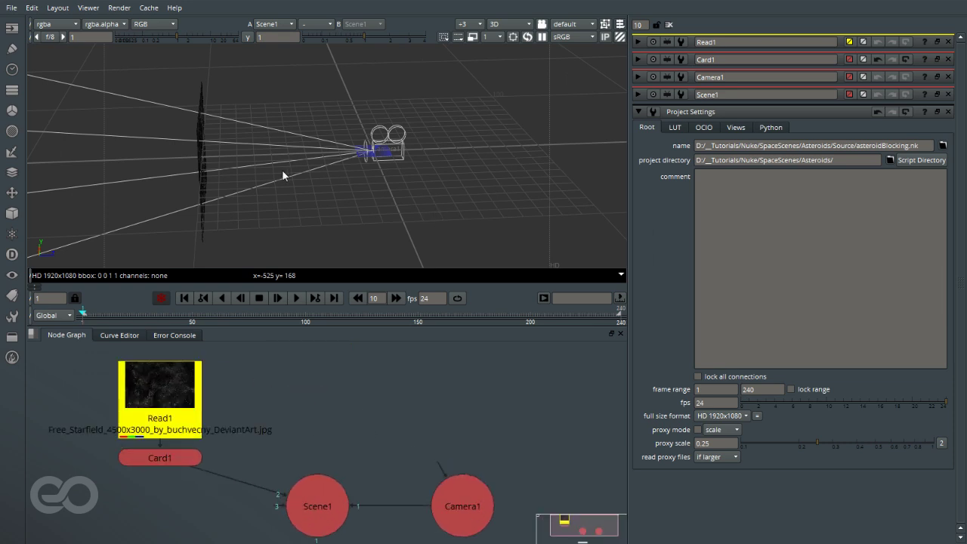
pyautogui.click(14, 215)
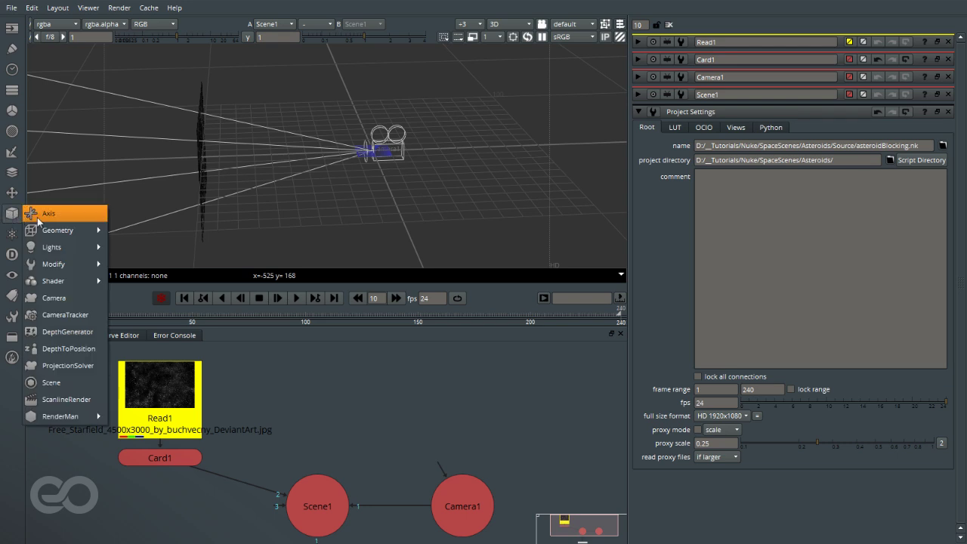
pyautogui.moveTo(64, 230)
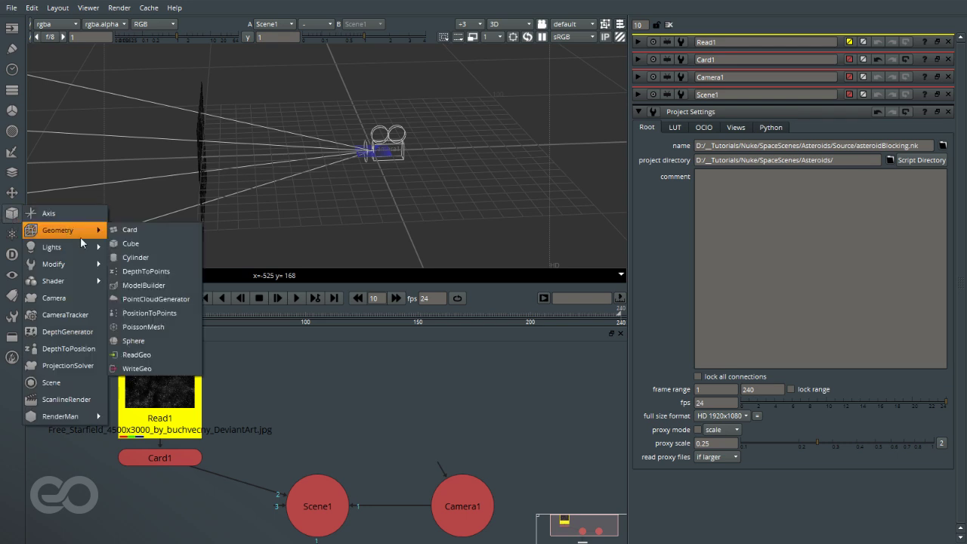
pyautogui.click(159, 341)
pyautogui.moveTo(363, 432); pyautogui.dragTo(316, 417)
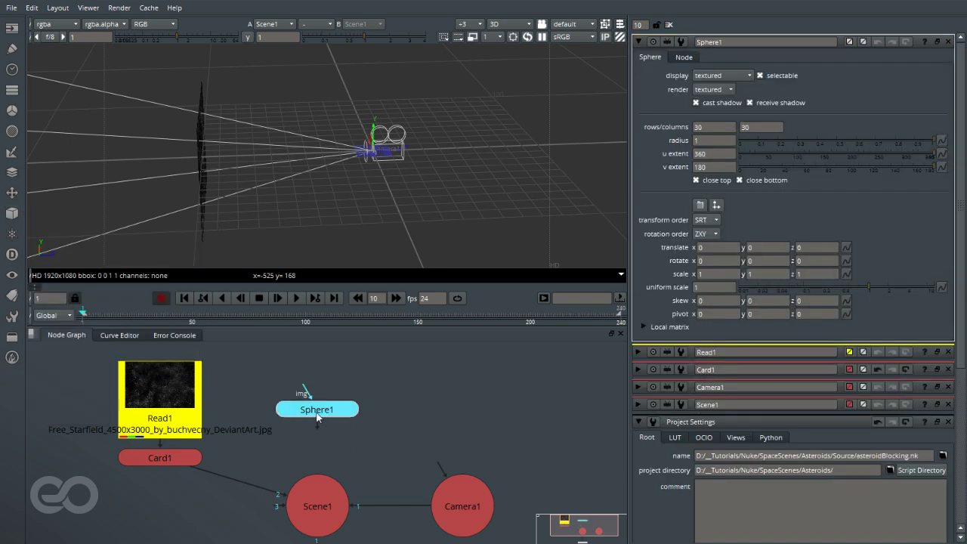
# Connect Sphere1 to Scene1 and move it out in front of the camera to about z -45.2
pyautogui.moveTo(320, 457); pyautogui.dragTo(320, 474)
pyautogui.moveTo(397, 153); pyautogui.dragTo(324, 161)
pyautogui.keyDown('ctrl'); pyautogui.moveTo(395, 178); pyautogui.dragTo(590, 215); pyautogui.keyUp('ctrl')
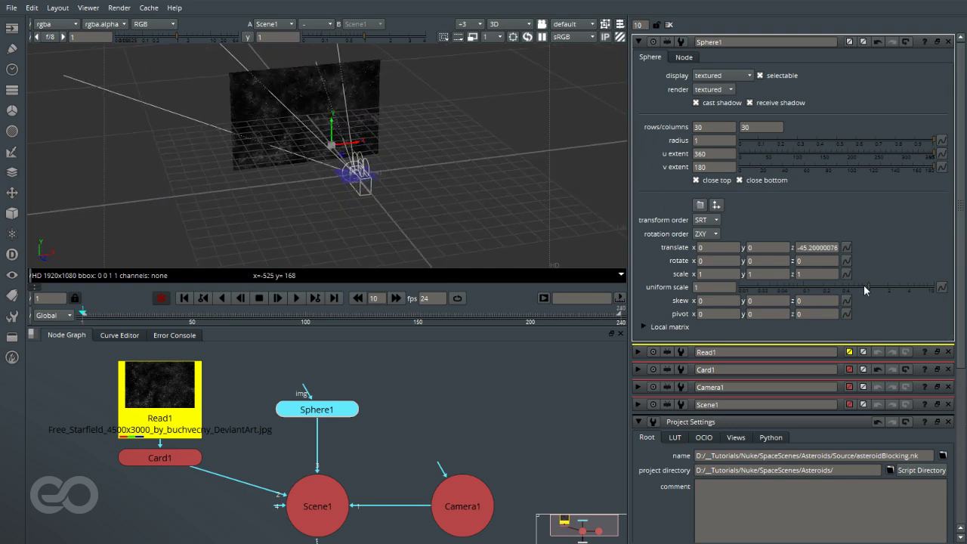
# Enlarge Sphere1 to a uniform scale of 20
pyautogui.moveTo(875, 289); pyautogui.dragTo(931, 288)
pyautogui.keyDown('ctrl'); pyautogui.moveTo(330, 190); pyautogui.dragTo(481, 164); pyautogui.keyUp('ctrl')
pyautogui.scroll(7, 391, 186)
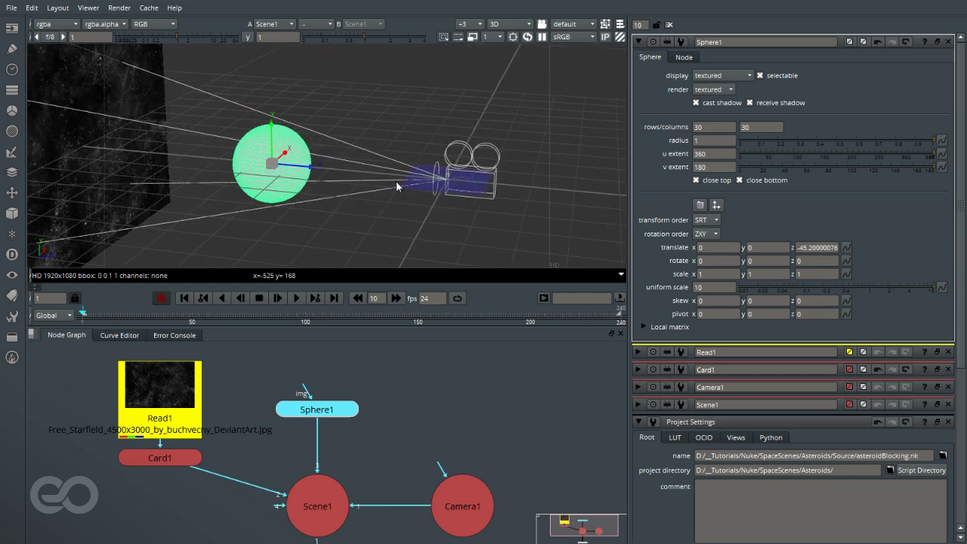
pyautogui.moveTo(160, 179); pyautogui.dragTo(213, 154, button='middle')
pyautogui.keyDown('ctrl'); pyautogui.moveTo(213, 154); pyautogui.dragTo(135, 152); pyautogui.keyUp('ctrl')
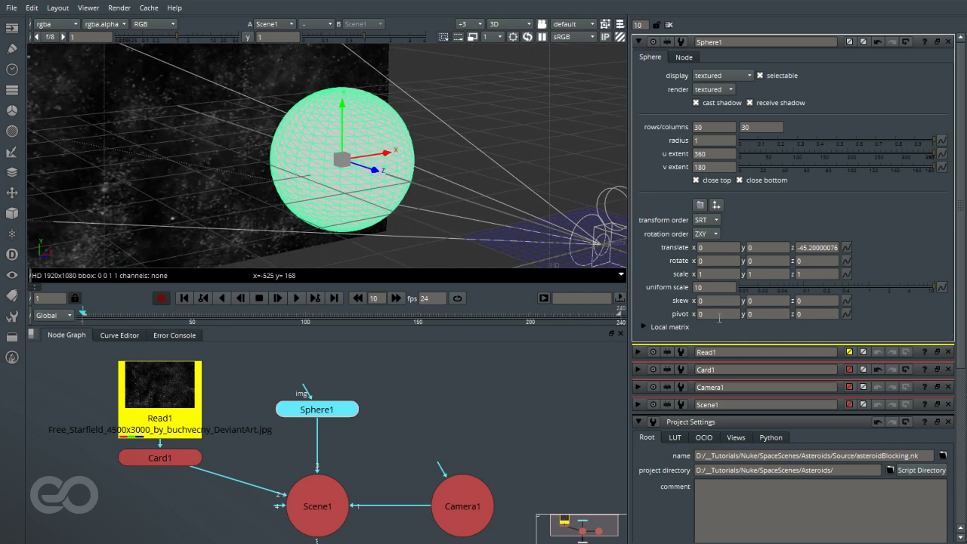
pyautogui.click(694, 288)
pyautogui.write('2')
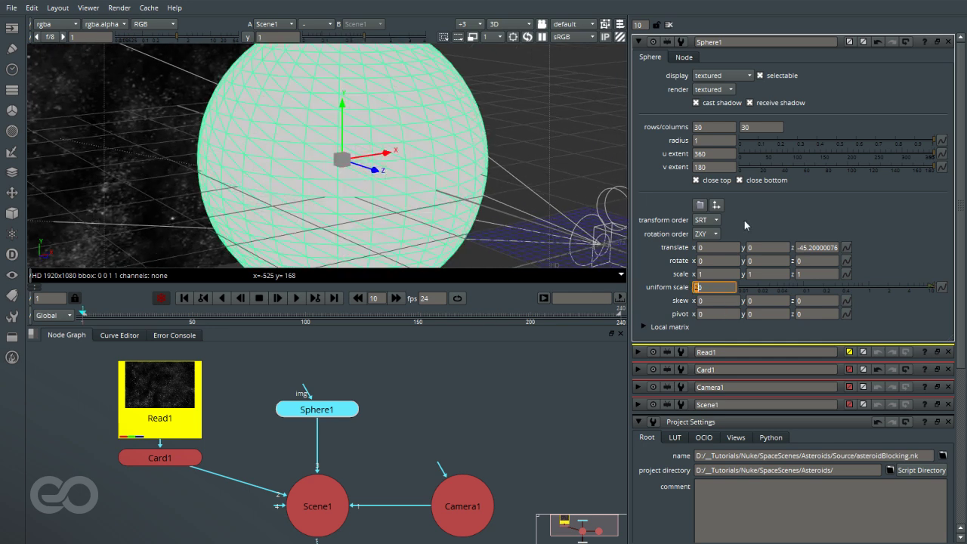
# Flatten Sphere1 into a disc by setting its y scale to 0.2
pyautogui.doubleClick(749, 274)
pyautogui.write('0.3')
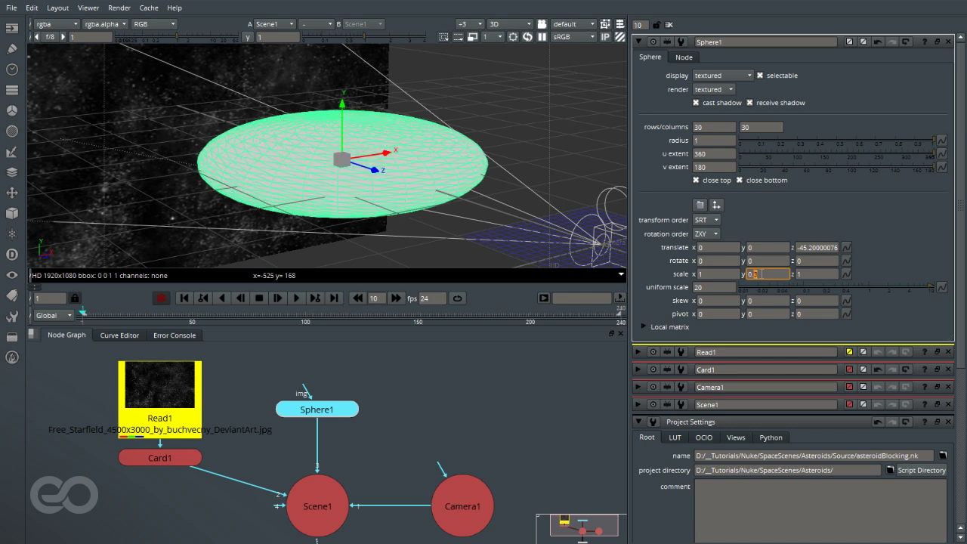
pyautogui.press('Down')
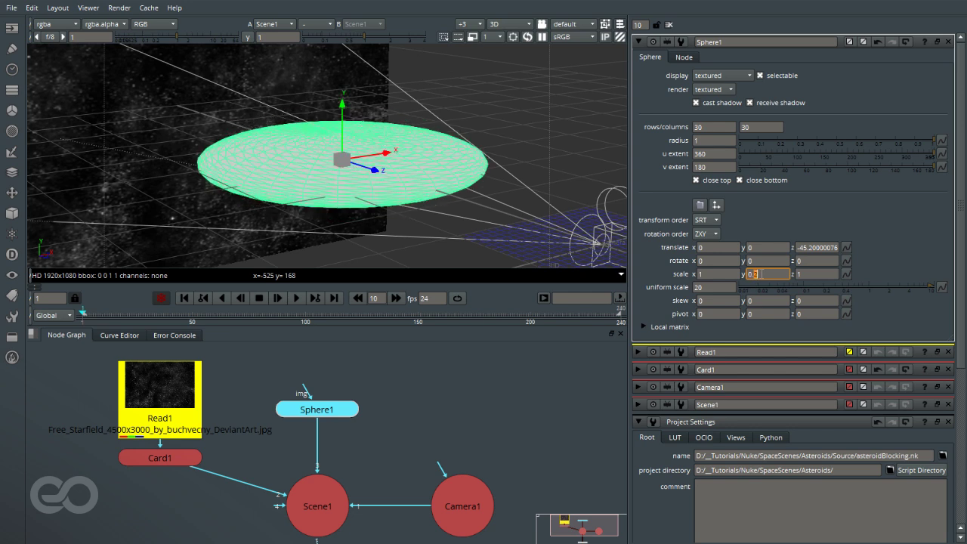
# Inspect the layout of the flattened sphere, starfield card and camera from several angles, along with the node arrangement
pyautogui.keyDown('ctrl'); pyautogui.moveTo(473, 138); pyautogui.dragTo(368, 168); pyautogui.keyUp('ctrl')
pyautogui.click(519, 200)
pyautogui.scroll(-8, 519, 201)
pyautogui.scroll(6, 368, 165)
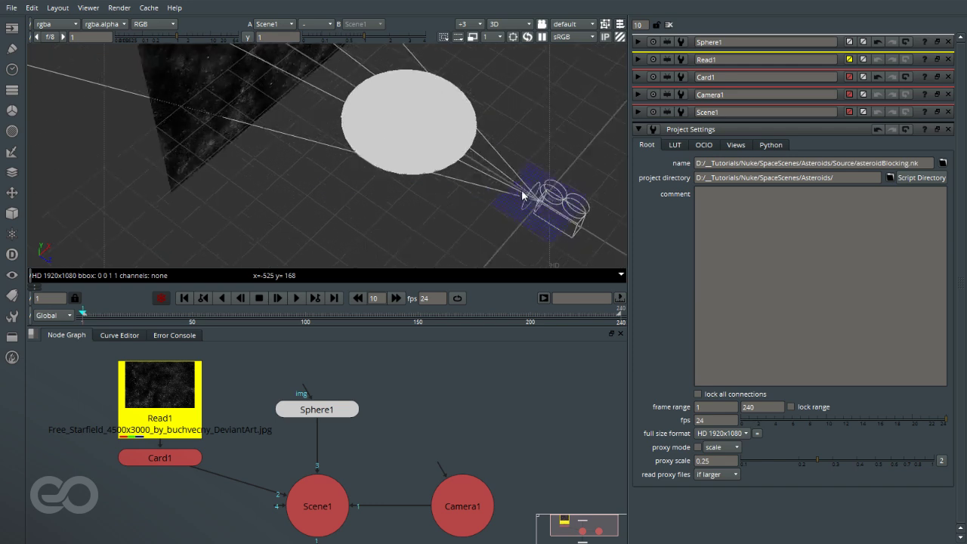
pyautogui.click(485, 188)
pyautogui.keyDown('ctrl'); pyautogui.moveTo(484, 187); pyautogui.dragTo(370, 136); pyautogui.keyUp('ctrl')
pyautogui.click(305, 209)
pyautogui.moveTo(304, 236); pyautogui.dragTo(369, 201, button='middle')
pyautogui.keyDown('ctrl'); pyautogui.moveTo(369, 202); pyautogui.dragTo(325, 179); pyautogui.keyUp('ctrl')
pyautogui.click(151, 161)
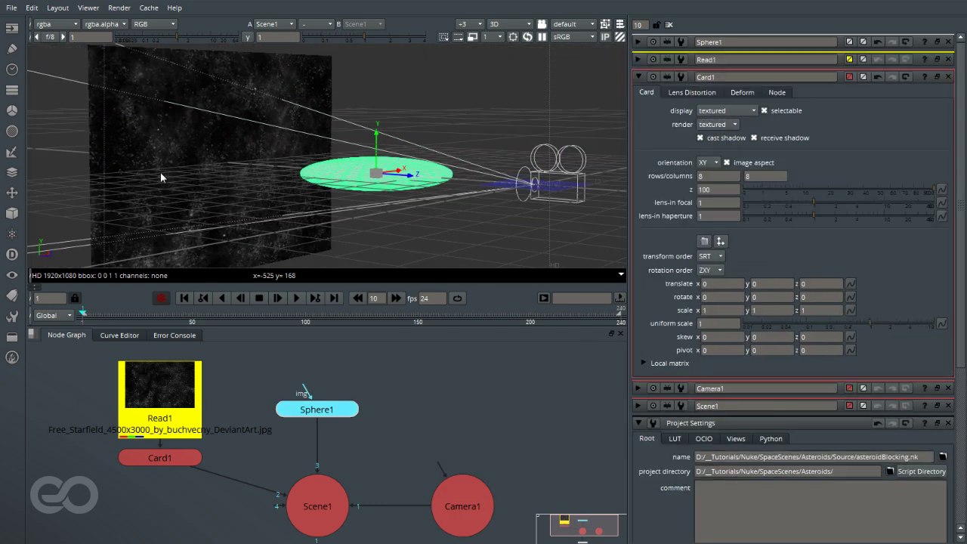
pyautogui.keyDown('ctrl'); pyautogui.moveTo(443, 231); pyautogui.dragTo(516, 242); pyautogui.keyUp('ctrl')
pyautogui.click(516, 241)
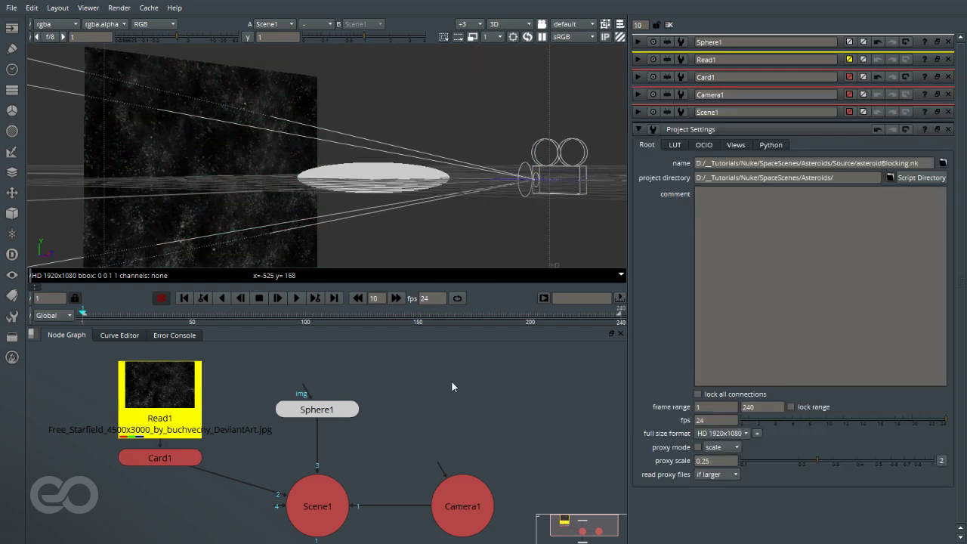
pyautogui.scroll(-5, 373, 394)
pyautogui.scroll(4, 390, 410)
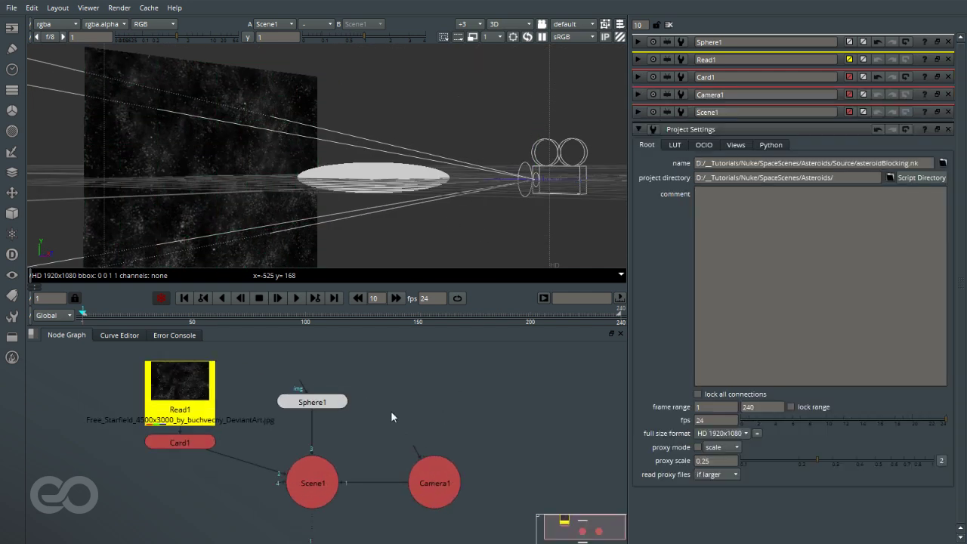
pyautogui.scroll(-5, 388, 409)
pyautogui.scroll(4, 366, 379)
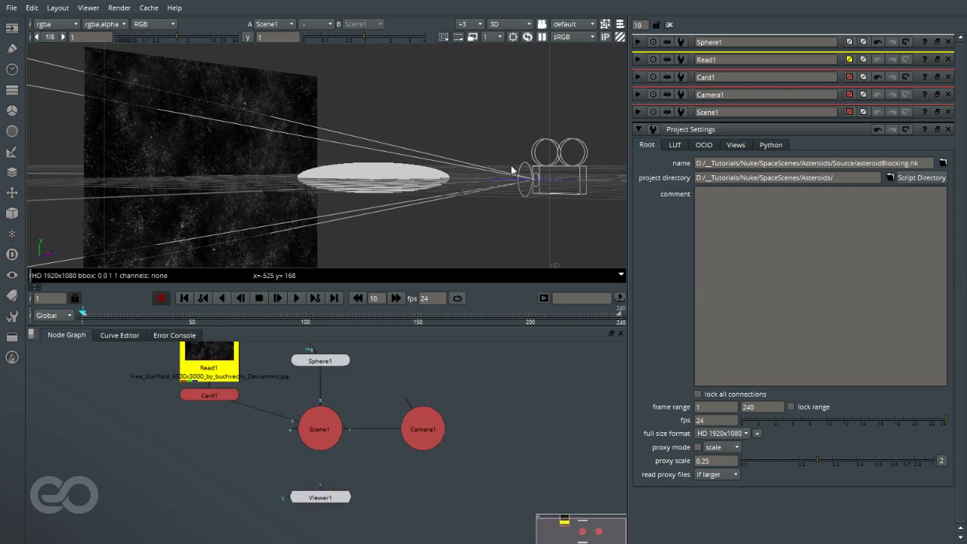
# Select Camera1 and set keyframes on its translate and rotate values at frame 1
pyautogui.keyDown('ctrl'); pyautogui.moveTo(498, 169); pyautogui.dragTo(406, 218); pyautogui.keyUp('ctrl')
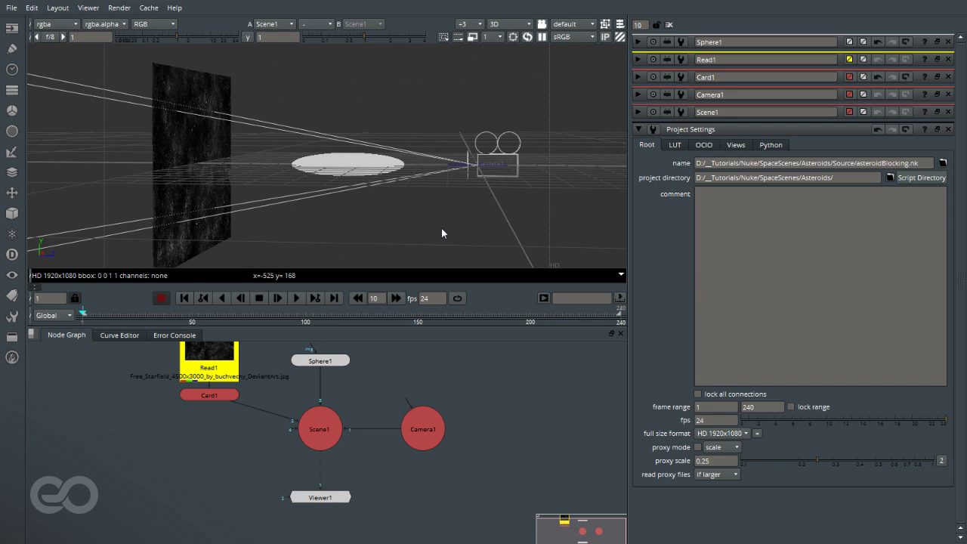
pyautogui.click(484, 162)
pyautogui.rightClick(845, 197)
pyautogui.click(850, 202)
pyautogui.rightClick(846, 211)
pyautogui.click(851, 215)
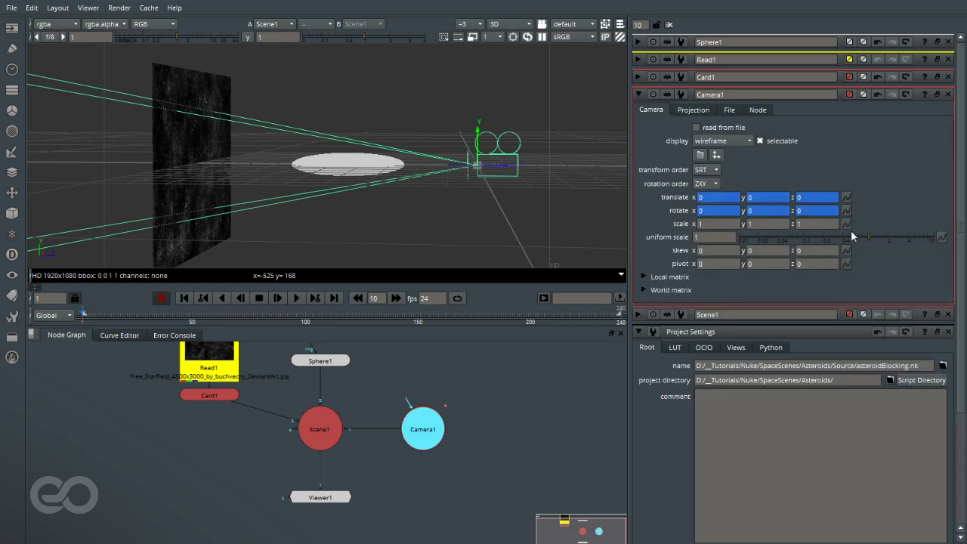
# Look through Camera1 in the 3D viewer and lock the view to it so that navigating moves the camera
pyautogui.click(561, 25)
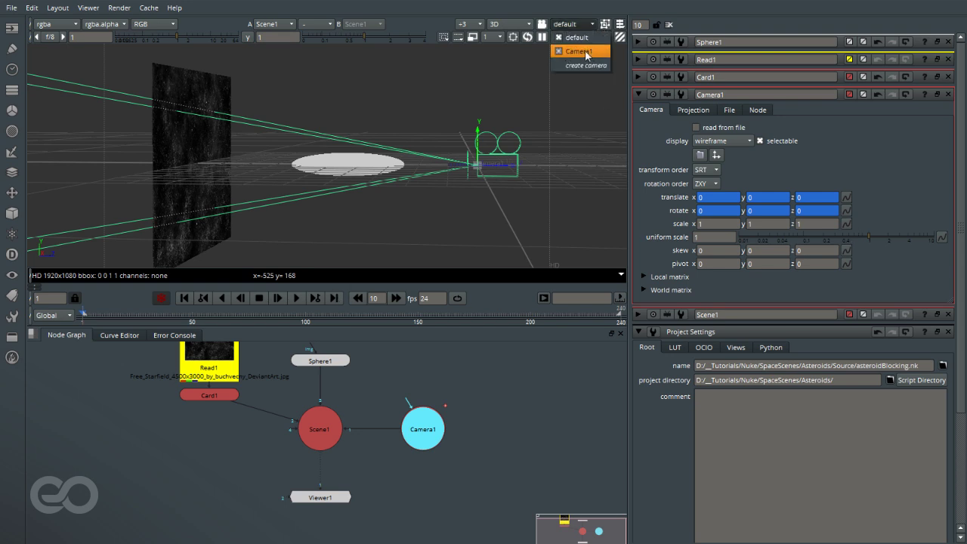
pyautogui.click(579, 52)
pyautogui.click(543, 26)
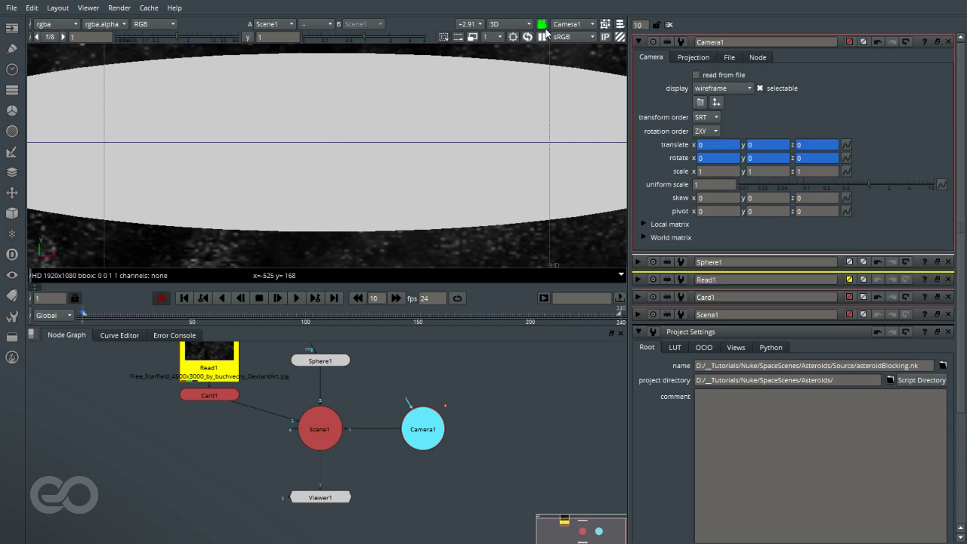
# Frame only the starfield at frame 1 by moving Camera1 to about -0.11, -2.33, -11.93 and tilting it down to about -10.4 degrees
pyautogui.keyDown('ctrl'); pyautogui.moveTo(343, 167); pyautogui.dragTo(341, 199); pyautogui.keyUp('ctrl')
pyautogui.keyDown('alt'); pyautogui.moveTo(306, 198); pyautogui.dragTo(579, 228, button='middle'); pyautogui.keyUp('alt')
pyautogui.keyDown('alt'); pyautogui.moveTo(314, 175); pyautogui.dragTo(374, 164, button='middle'); pyautogui.keyUp('alt')
pyautogui.scroll(8, 374, 164)
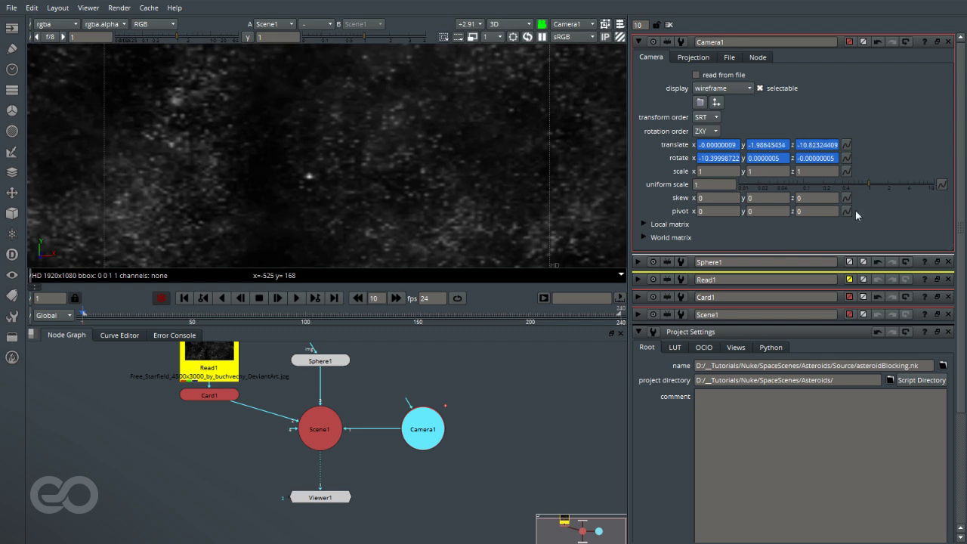
pyautogui.keyDown('alt'); pyautogui.moveTo(333, 123); pyautogui.dragTo(493, 182); pyautogui.keyUp('alt')
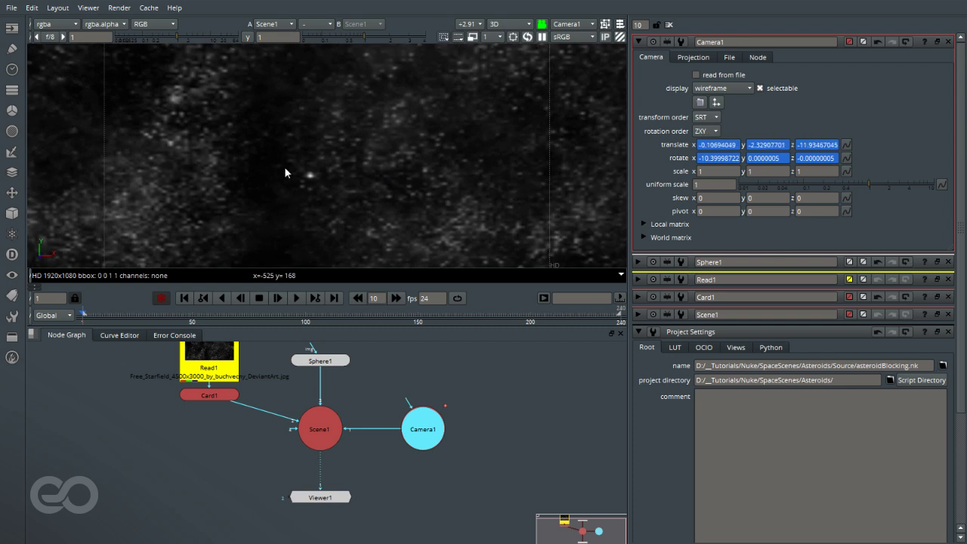
# At frame 50, reposition Camera1 to about -0.44, -3.15, -4.24 with rotation of about 6.4, -1.6, 0, and enlarge the viewer pane
pyautogui.moveTo(161, 318); pyautogui.dragTo(194, 323)
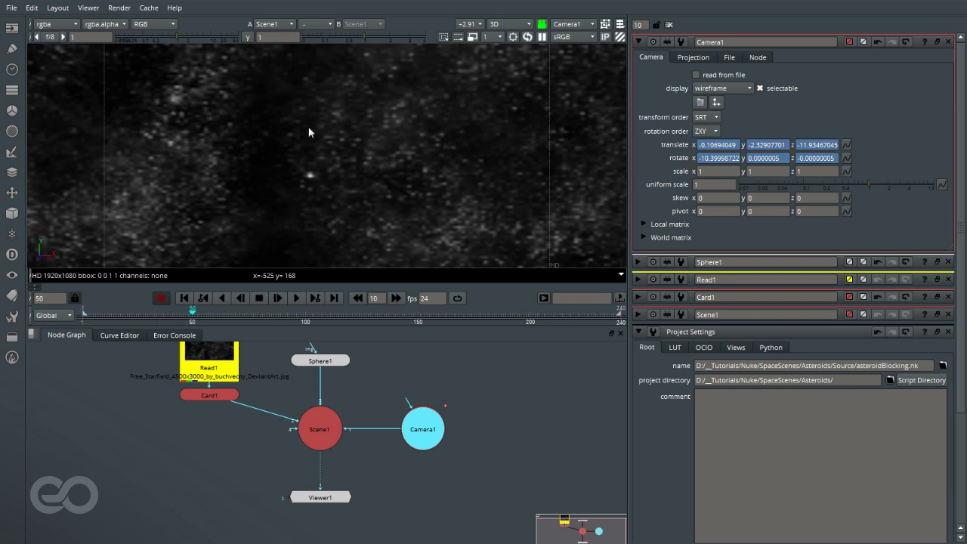
pyautogui.keyDown('ctrl'); pyautogui.moveTo(307, 181); pyautogui.dragTo(316, 133); pyautogui.keyUp('ctrl')
pyautogui.keyDown('alt'); pyautogui.moveTo(422, 139); pyautogui.dragTo(83, 110, button='middle'); pyautogui.keyUp('alt')
pyautogui.keyDown('alt'); pyautogui.moveTo(468, 161); pyautogui.dragTo(50, 127, button='middle'); pyautogui.keyUp('alt')
pyautogui.keyDown('alt'); pyautogui.moveTo(241, 149); pyautogui.dragTo(20, 119, button='middle'); pyautogui.keyUp('alt')
pyautogui.keyDown('alt'); pyautogui.moveTo(322, 136); pyautogui.dragTo(344, 163); pyautogui.keyUp('alt')
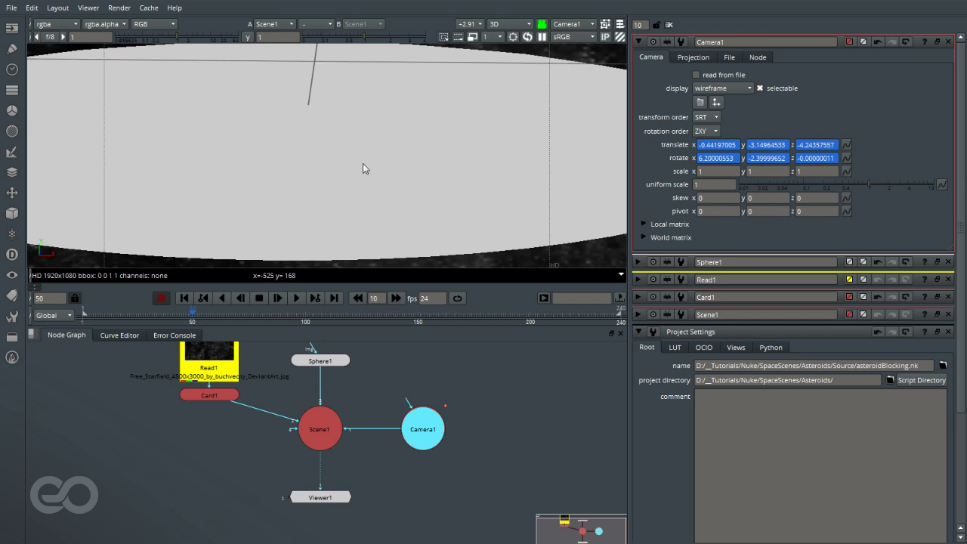
pyautogui.moveTo(455, 326); pyautogui.dragTo(455, 383)
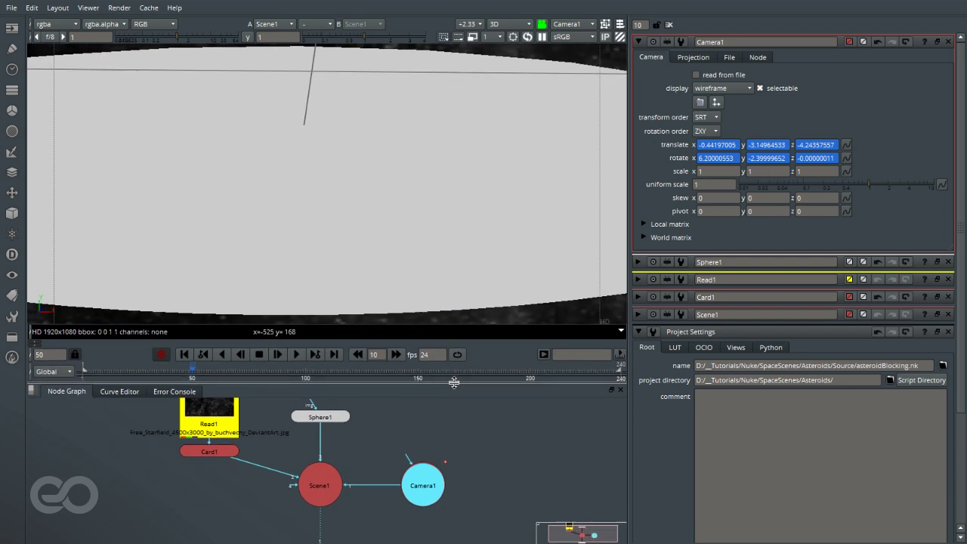
pyautogui.keyDown('ctrl'); pyautogui.moveTo(397, 219); pyautogui.dragTo(395, 223); pyautogui.keyUp('ctrl')
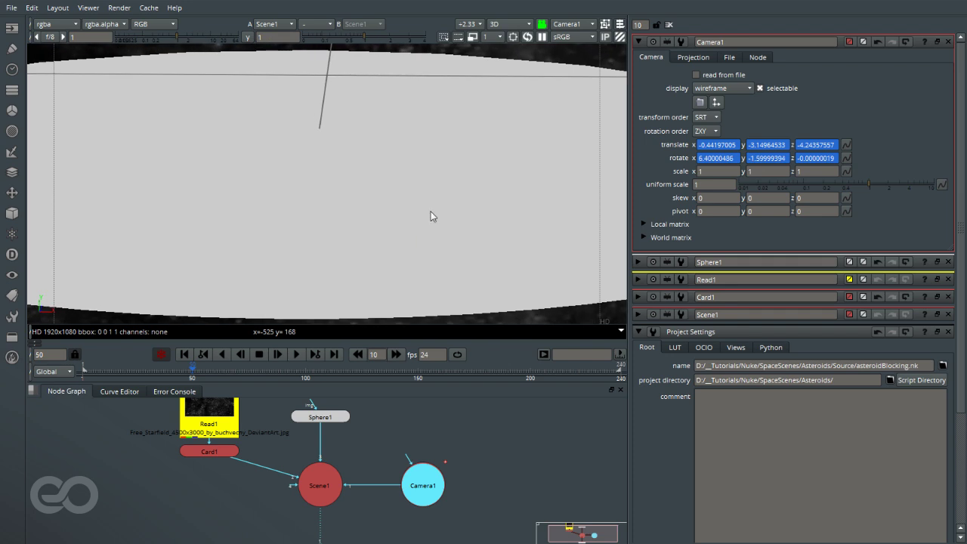
# At frame 239, push Camera1 forward toward the sphere to about z -30 and collapse its properties
pyautogui.moveTo(435, 369); pyautogui.dragTo(619, 369)
pyautogui.keyDown('alt'); pyautogui.moveTo(199, 178); pyautogui.dragTo(926, 258, button='middle'); pyautogui.keyUp('alt')
pyautogui.moveTo(302, 216)
pyautogui.keyDown('alt'); pyautogui.mouseDown(button='middle')
pyautogui.moveTo(600, 222)
pyautogui.moveTo(867, 261)
pyautogui.mouseUp(button='middle'); pyautogui.keyUp('alt')
pyautogui.keyDown('alt'); pyautogui.moveTo(249, 198); pyautogui.dragTo(847, 257, button='middle'); pyautogui.keyUp('alt')
pyautogui.scroll(2, 362, 231)
pyautogui.click(638, 42)
pyautogui.click(532, 452)
# Select the sphere and change the viewer's 3D display settings so its surface shows dark instead of light grey
pyautogui.scroll(-5, 304, 504)
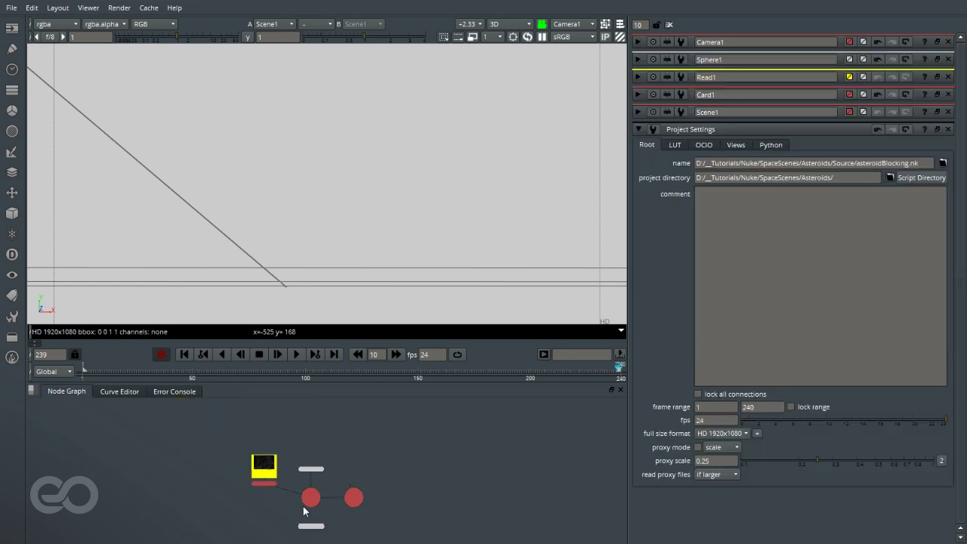
pyautogui.scroll(6, 317, 467)
pyautogui.scroll(-4, 318, 484)
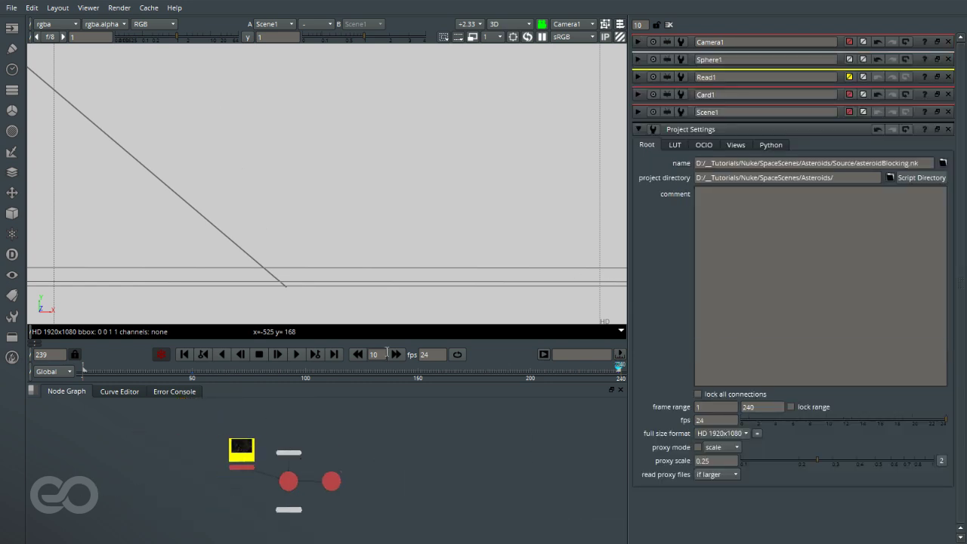
pyautogui.click(332, 218)
pyautogui.press('s')
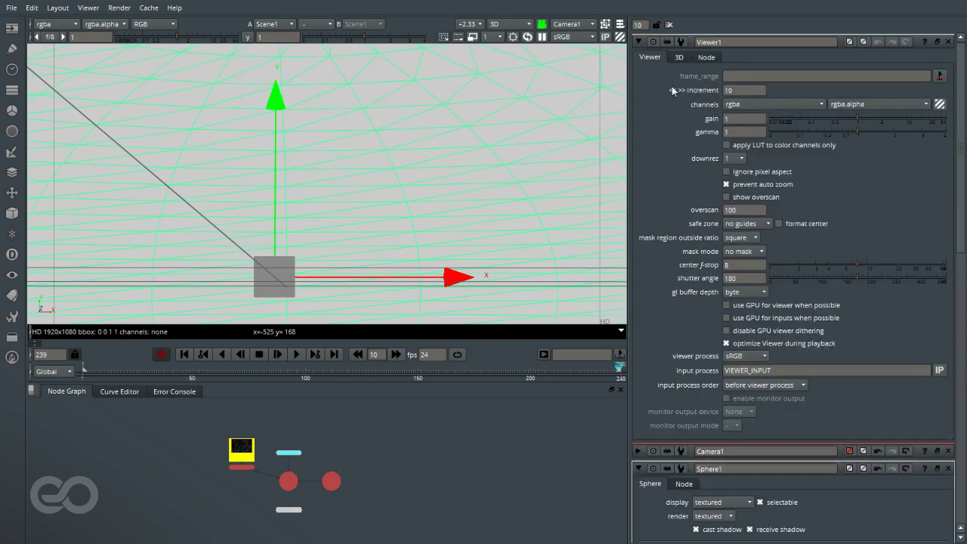
pyautogui.click(680, 57)
pyautogui.click(812, 89)
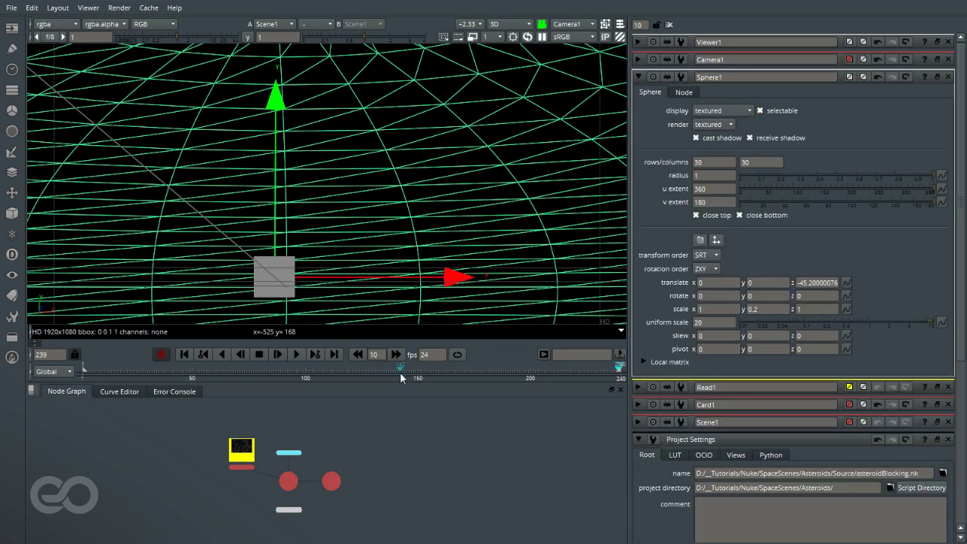
# Go to frame 10, open Camera1 and show its animation curves framed in a maximized Curve Editor
pyautogui.moveTo(400, 372); pyautogui.dragTo(105, 390)
pyautogui.press('s')
pyautogui.scroll(4, 332, 457)
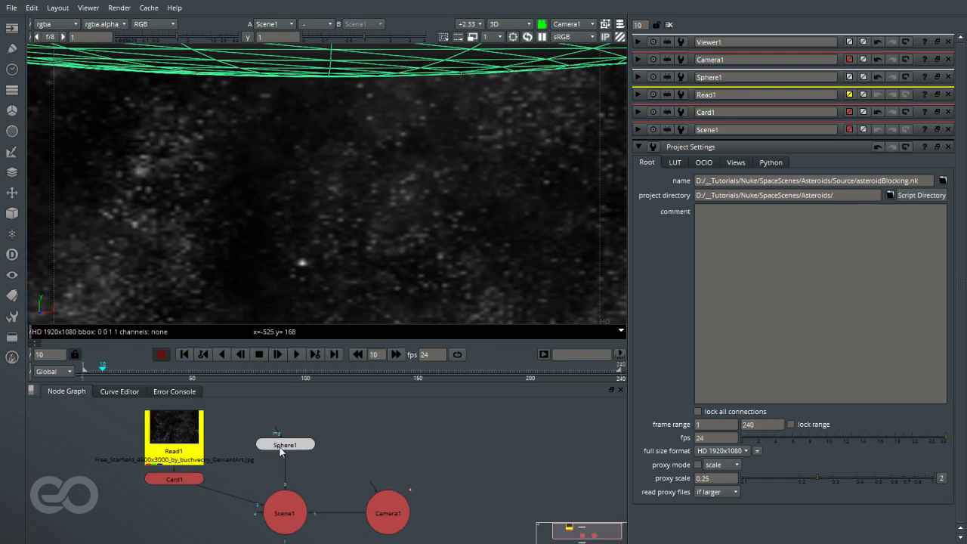
pyautogui.scroll(4, 456, 520)
pyautogui.click(216, 452)
pyautogui.click(109, 391)
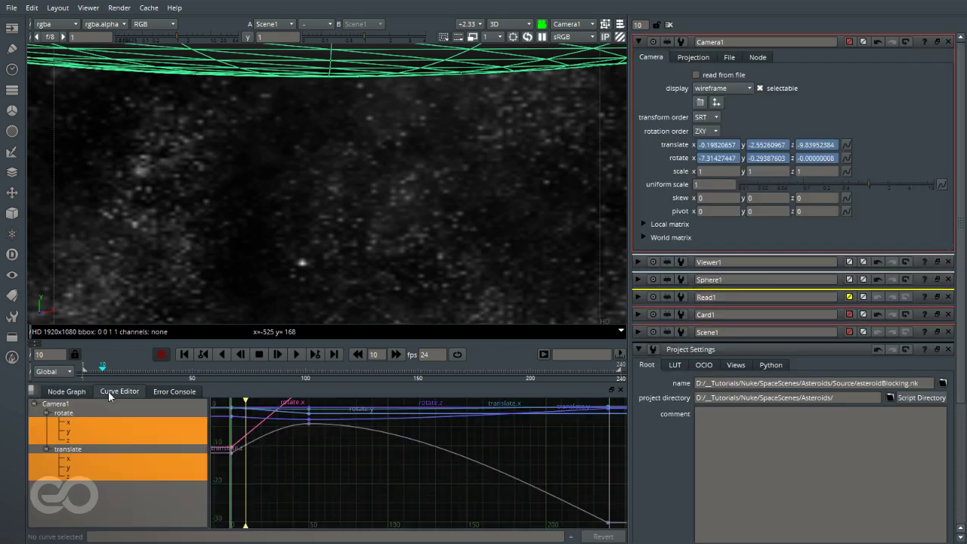
pyautogui.press('space')
pyautogui.press('f')
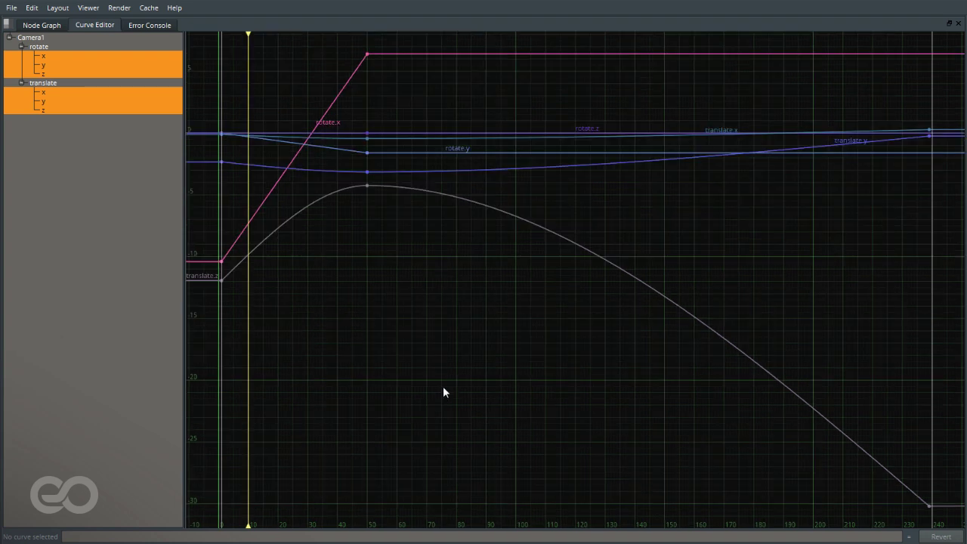
# Move Camera1's second set of rotate keys to frame 139 and give the first and second sets horizontal tangents
pyautogui.click(39, 47)
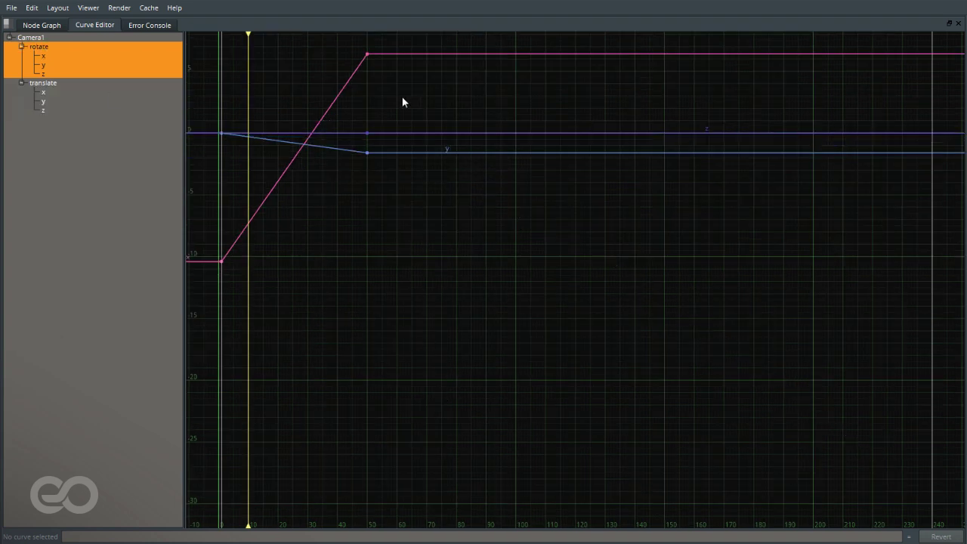
pyautogui.moveTo(344, 41); pyautogui.dragTo(633, 162)
pyautogui.press('h')
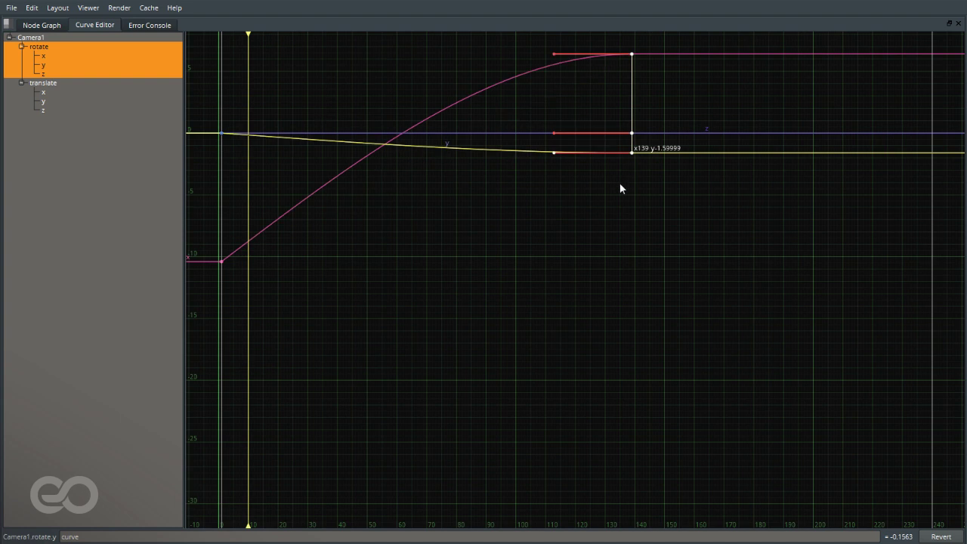
pyautogui.click(334, 382)
pyautogui.moveTo(279, 104); pyautogui.dragTo(182, 389)
pyautogui.press('h')
pyautogui.click(467, 370)
# Change Camera1's x, y and z translate keys at frame 50 to cubic interpolation
pyautogui.click(23, 81)
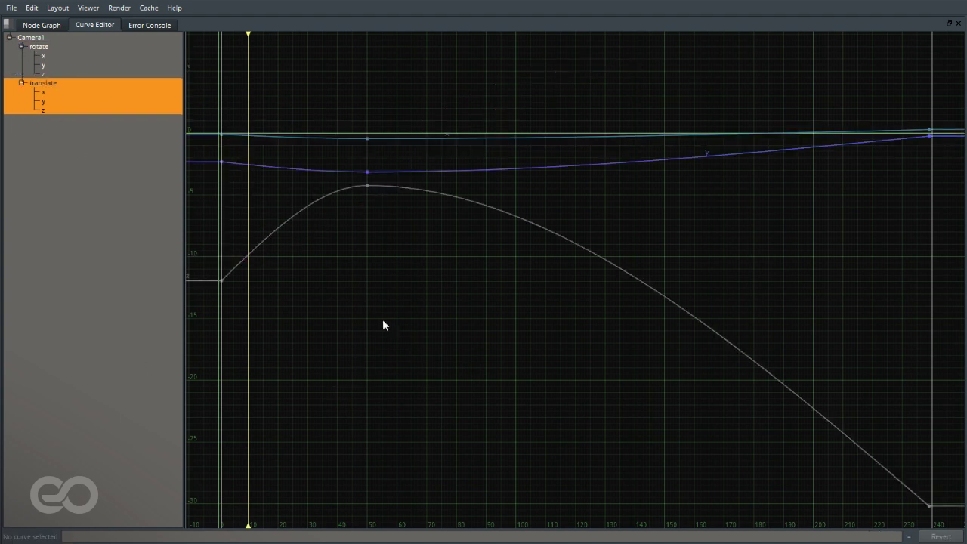
pyautogui.moveTo(282, 87); pyautogui.dragTo(551, 384)
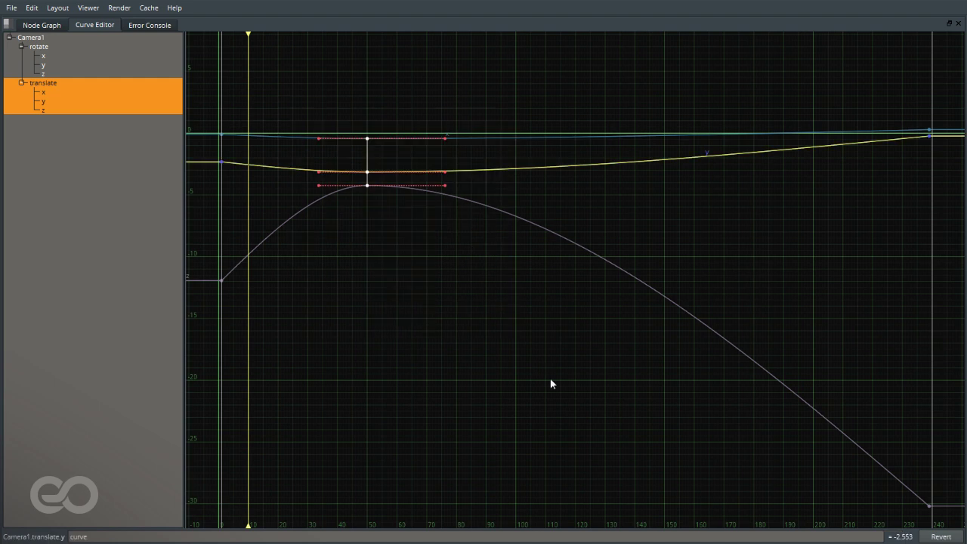
pyautogui.press('c')
pyautogui.click(550, 379)
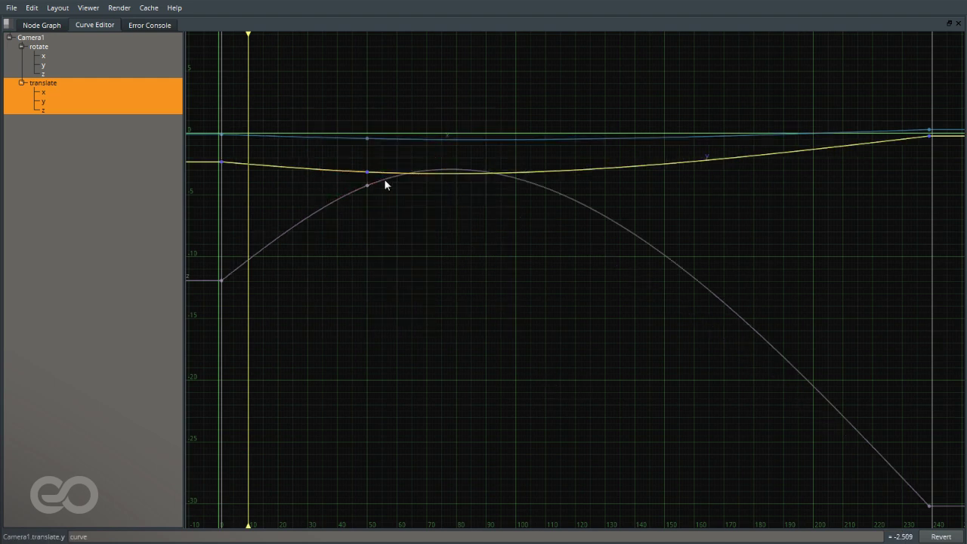
# Give Camera1's last x, y and z translate keys horizontal tangents and change the first ones to cubic interpolation
pyautogui.moveTo(850, 99); pyautogui.dragTo(964, 520)
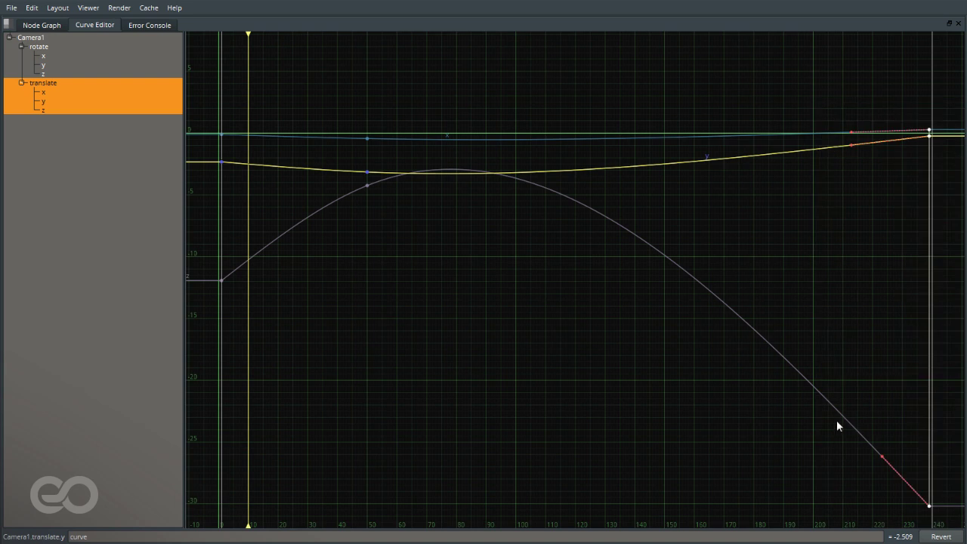
pyautogui.press('h')
pyautogui.moveTo(285, 92); pyautogui.dragTo(188, 293)
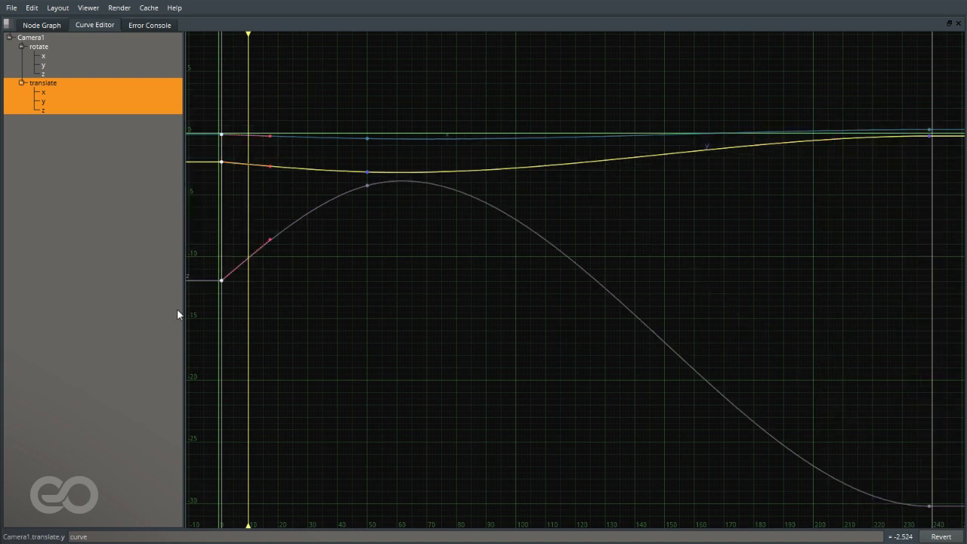
pyautogui.press('c')
pyautogui.click(408, 322)
# Return to the node graph in the full layout and scrub to frame 41 to preview the camera move
pyautogui.click(42, 26)
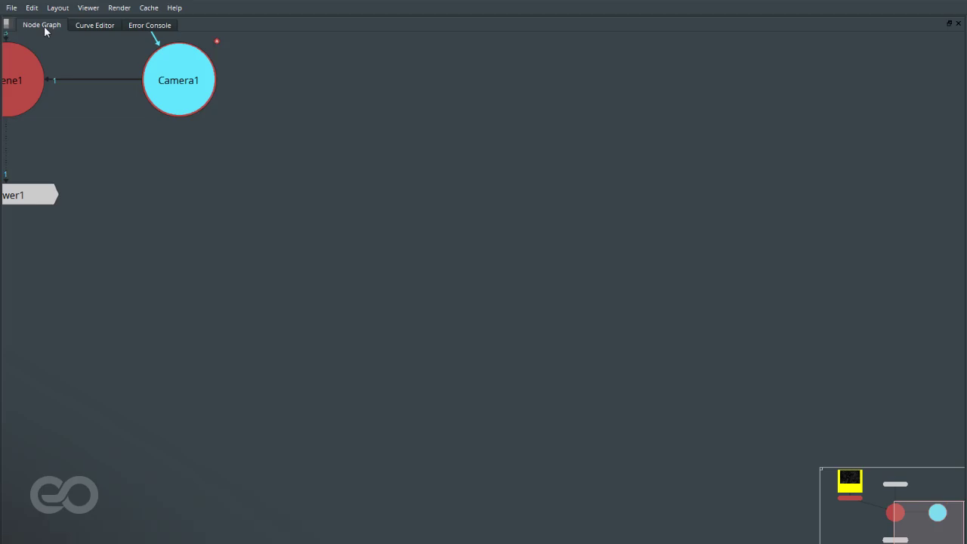
pyautogui.press('space')
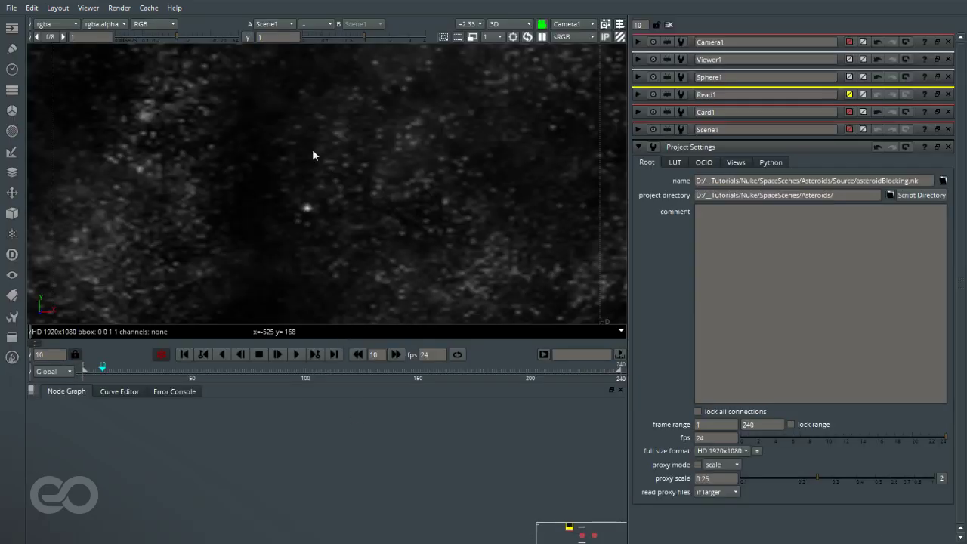
pyautogui.moveTo(85, 372); pyautogui.dragTo(172, 390)
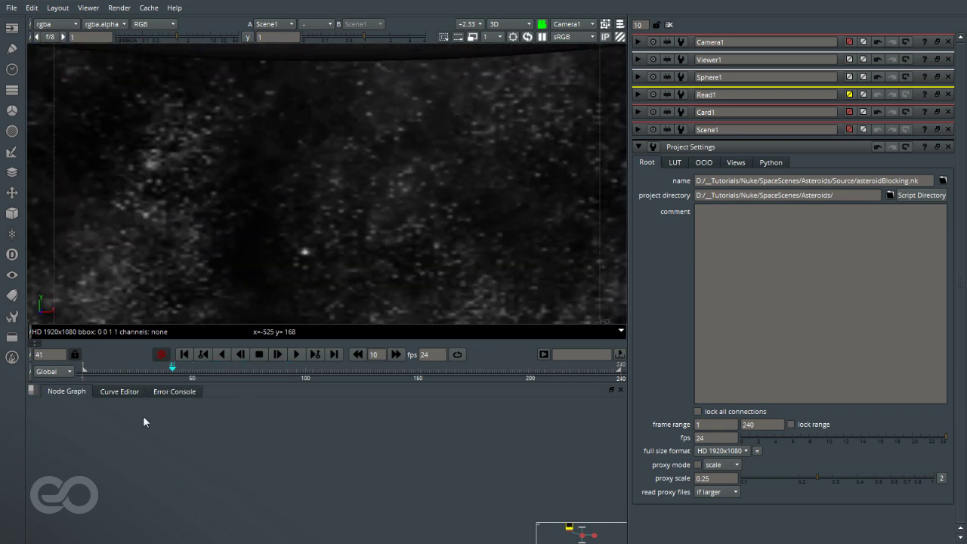
# Isolate Camera1's z translate curve and raise its first key above the frame 50 key to remove the hump
pyautogui.press('f')
pyautogui.scroll(3, 334, 480)
pyautogui.doubleClick(479, 489)
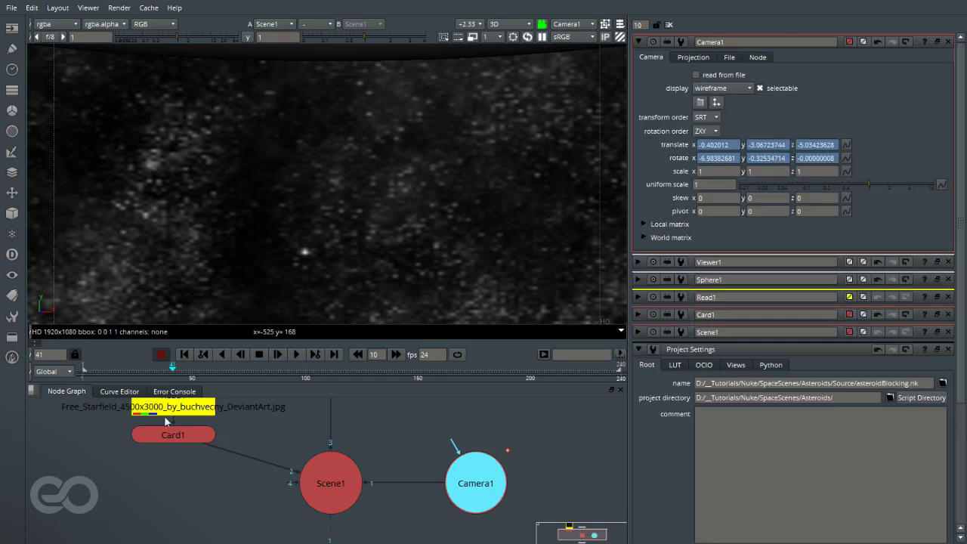
pyautogui.click(119, 391)
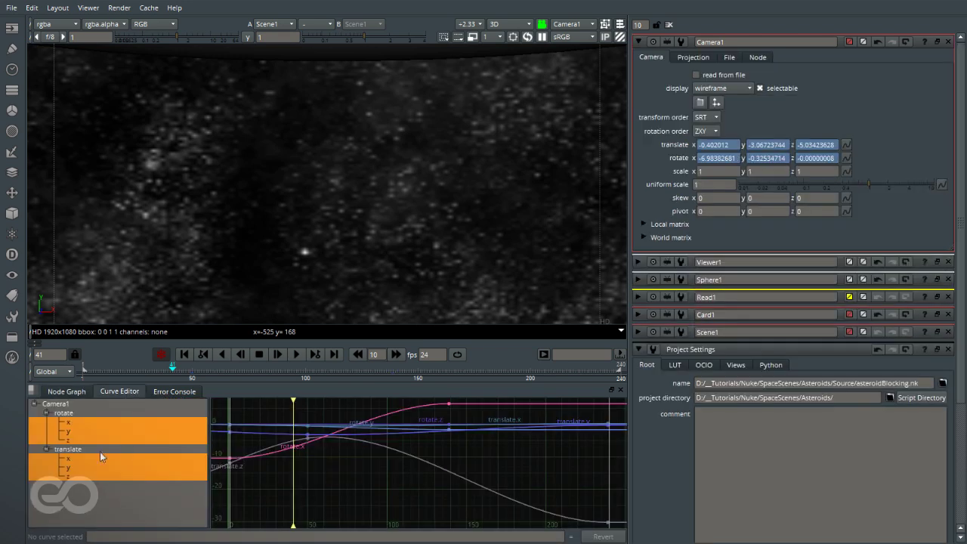
pyautogui.click(74, 477)
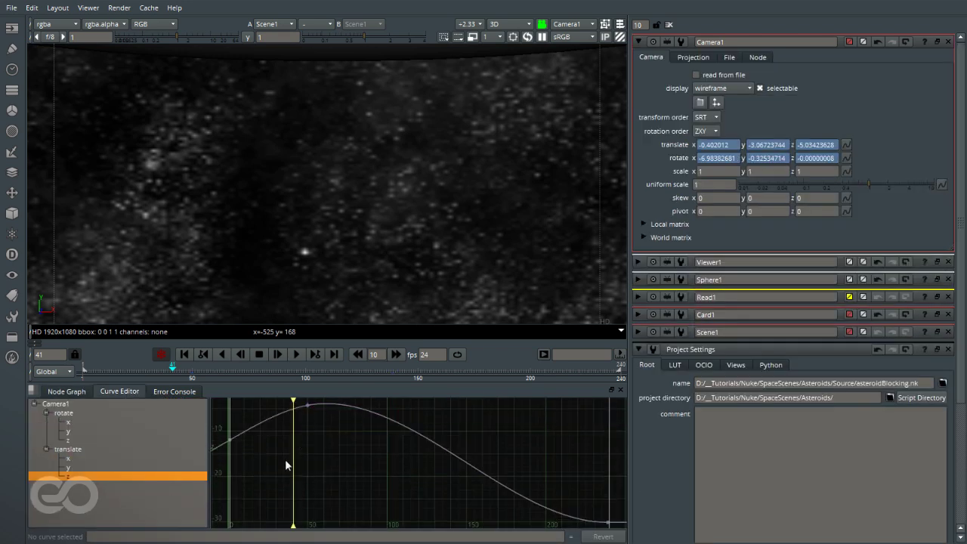
pyautogui.moveTo(216, 456); pyautogui.dragTo(230, 394)
pyautogui.moveTo(323, 450); pyautogui.dragTo(290, 379)
pyautogui.click(325, 477)
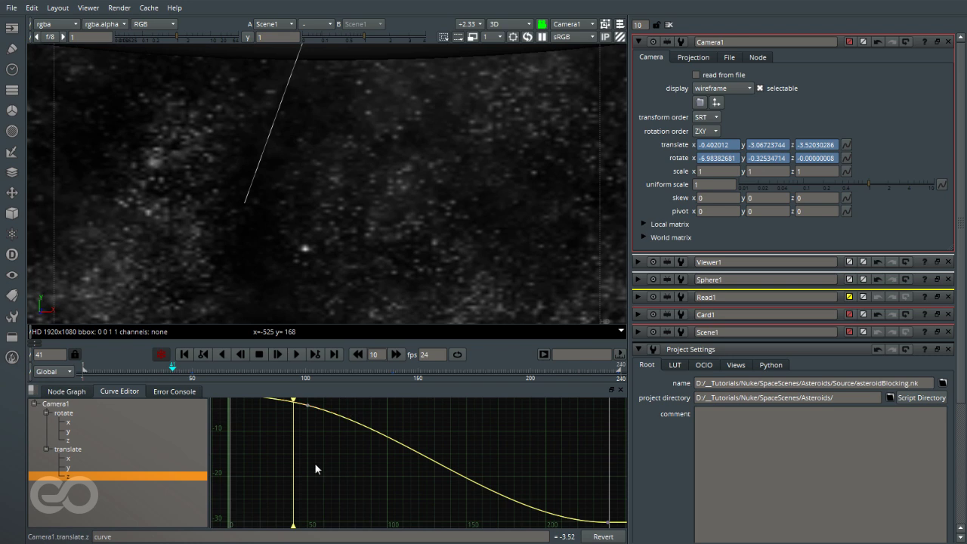
# At frame 1, lower Card1 along y until the starfield fills the bottom of the camera view
pyautogui.click(74, 390)
pyautogui.moveTo(164, 374); pyautogui.dragTo(89, 396)
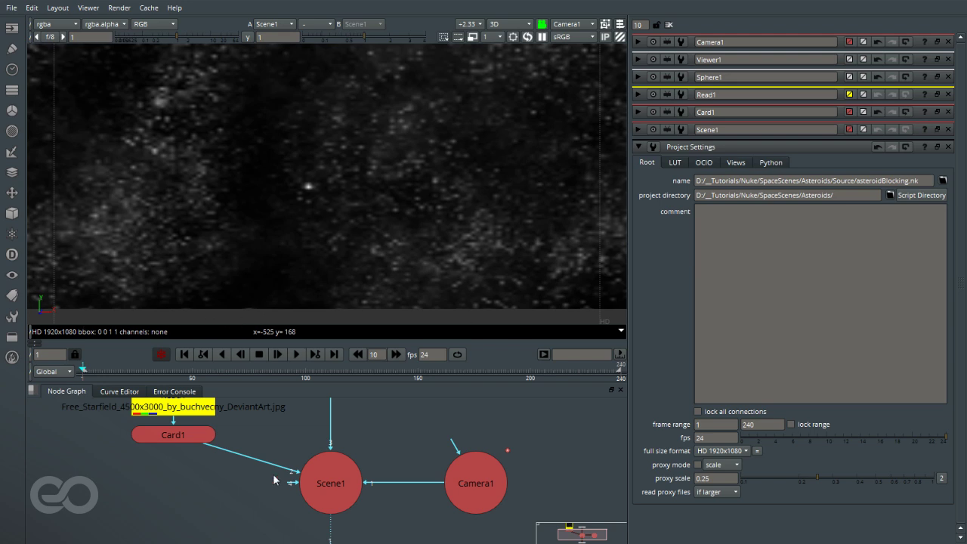
pyautogui.scroll(-2, 194, 454)
pyautogui.scroll(2, 201, 463)
pyautogui.doubleClick(201, 463)
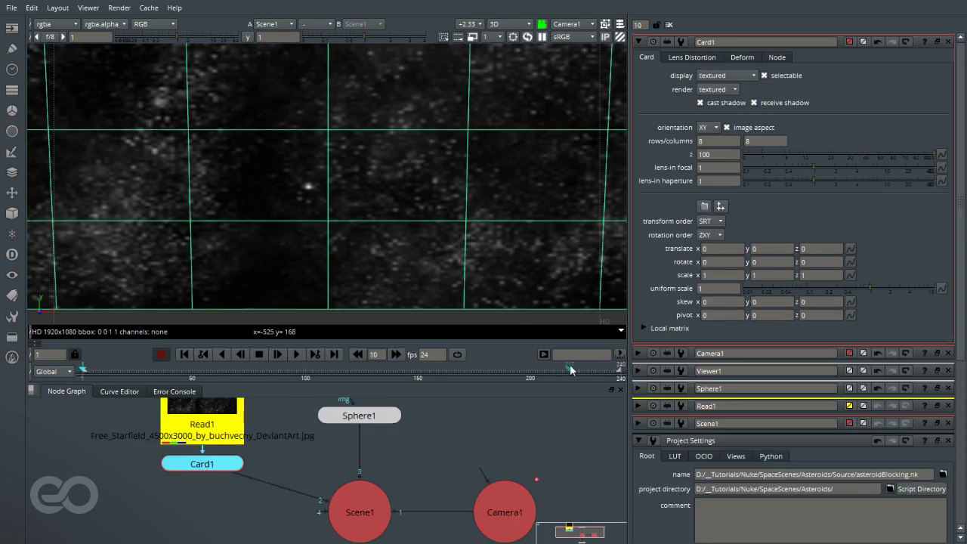
pyautogui.click(756, 250)
pyautogui.press('Up')
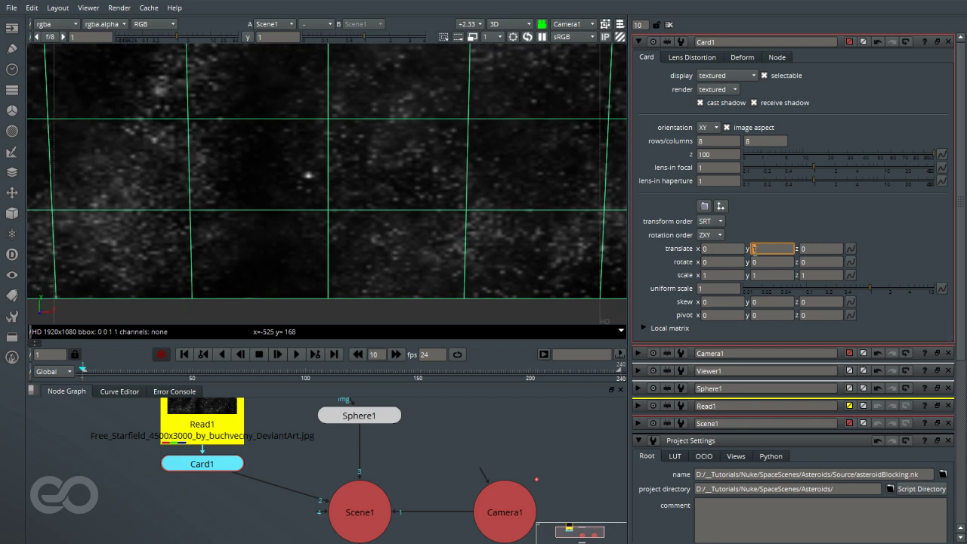
pyautogui.press('Down')
pyautogui.press('Down')
pyautogui.press('Down')
pyautogui.press('Down')
pyautogui.press('Down')
pyautogui.press('Down')
pyautogui.press('Down')
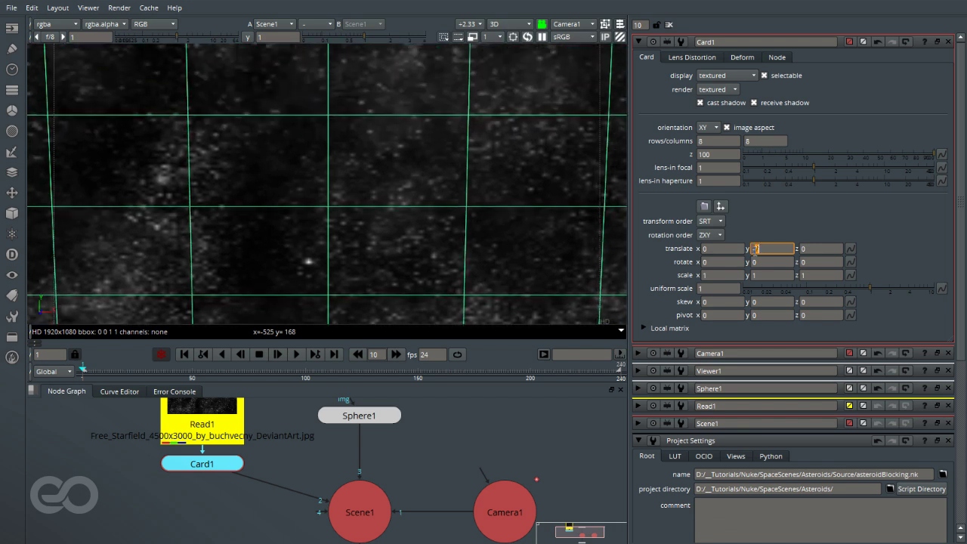
# Scrub to frame 238 and flatten Sphere1 by setting its y scale to 0.0
pyautogui.moveTo(160, 376); pyautogui.dragTo(618, 373)
pyautogui.click(377, 147)
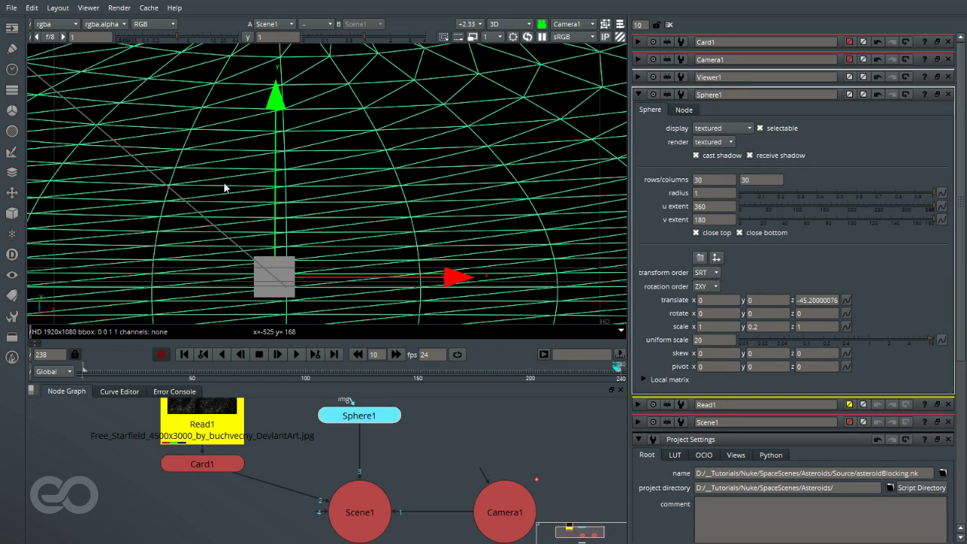
pyautogui.click(415, 449)
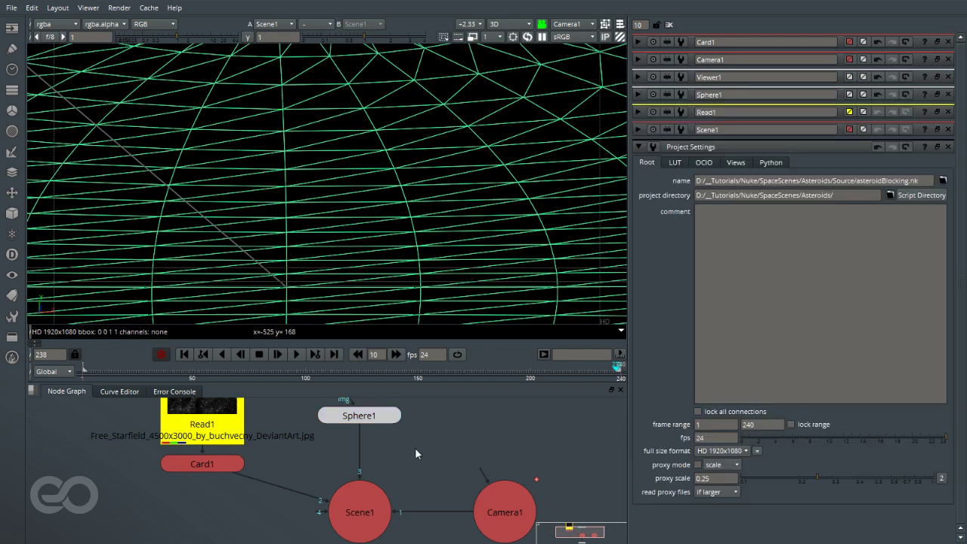
pyautogui.doubleClick(371, 417)
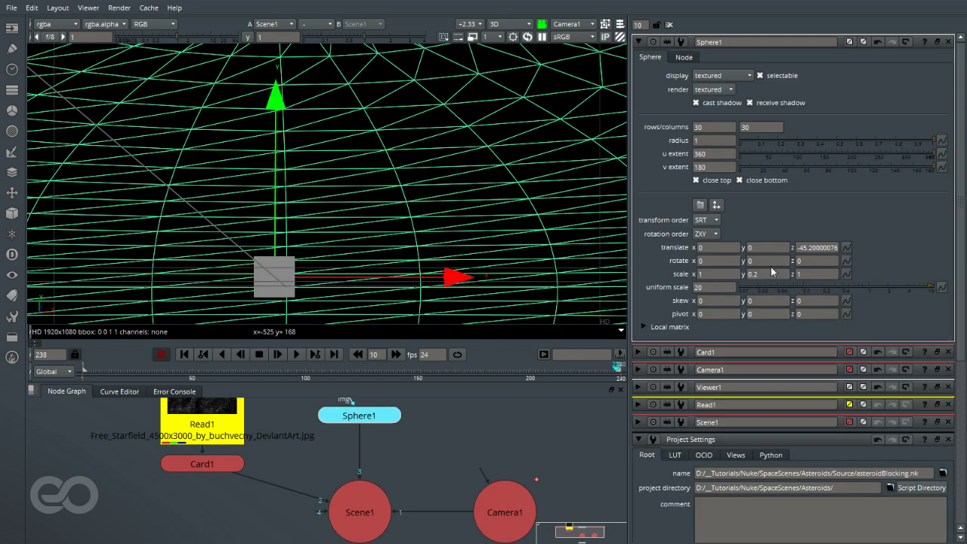
pyautogui.click(756, 277)
pyautogui.press('Down')
pyautogui.press('Down')
pyautogui.press('Up')
pyautogui.press('Up')
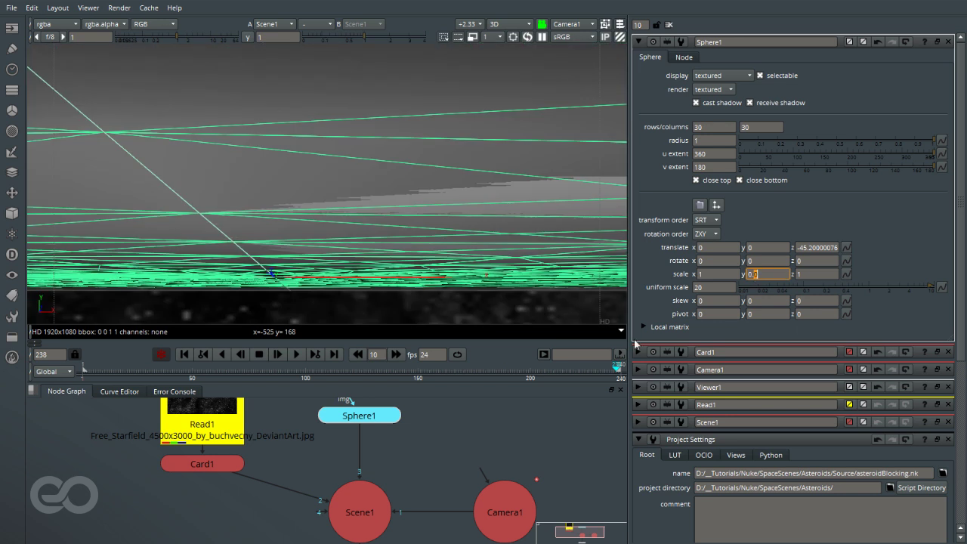
# Deselect the sphere and close all open node properties
pyautogui.click(507, 426)
pyautogui.scroll(-4, 301, 464)
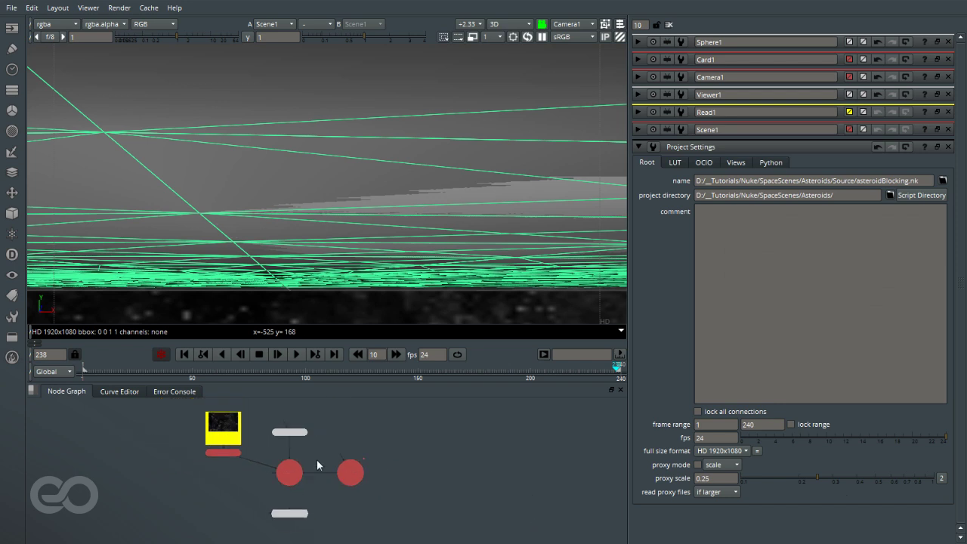
pyautogui.scroll(2, 317, 460)
pyautogui.click(670, 27)
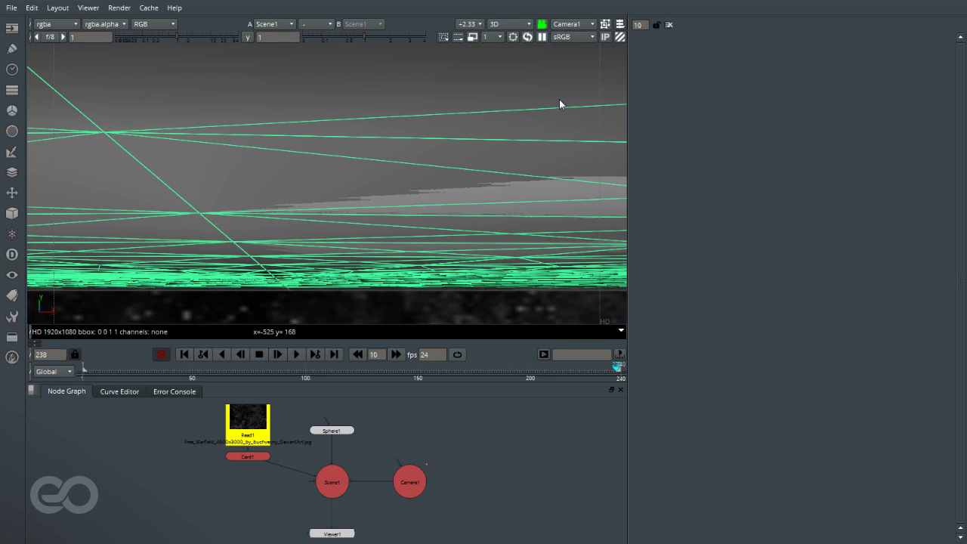
# Unlock the 3D view from Camera1, orbit to a side view of the scene and scrub to frame 182
pyautogui.click(542, 25)
pyautogui.moveTo(357, 240)
pyautogui.keyDown('ctrl'); pyautogui.mouseDown()
pyautogui.moveTo(275, 176)
pyautogui.moveTo(454, 238)
pyautogui.moveTo(397, 237)
pyautogui.moveTo(288, 140)
pyautogui.moveTo(330, 153)
pyautogui.moveTo(344, 227)
pyautogui.mouseUp(); pyautogui.keyUp('ctrl')
pyautogui.moveTo(435, 378); pyautogui.dragTo(470, 411)
pyautogui.keyDown('ctrl'); pyautogui.moveTo(344, 284); pyautogui.dragTo(314, 231); pyautogui.keyUp('ctrl')
pyautogui.moveTo(179, 369); pyautogui.dragTo(490, 381)
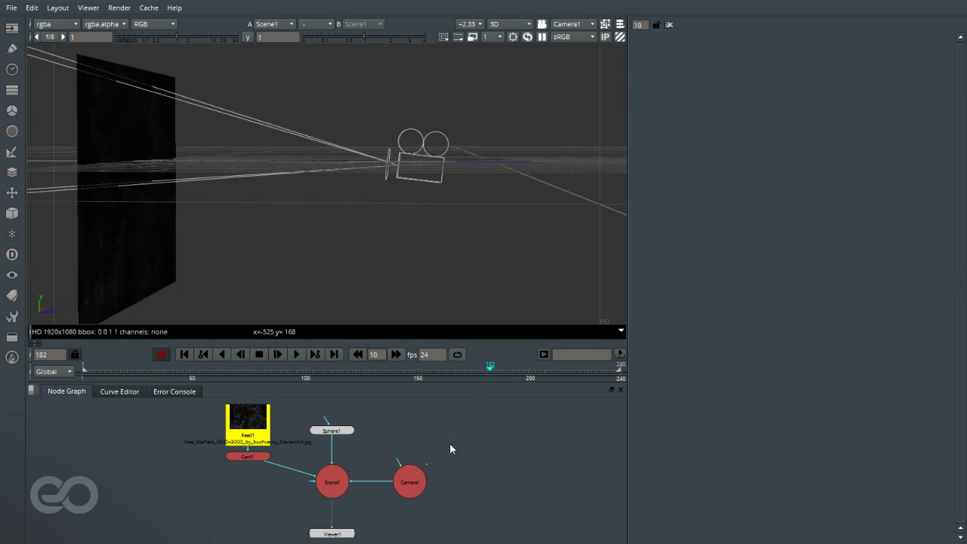
# At frame 139, raise Camera1 to about 1.99 in y and tilt it to about -5.87 in x rotation
pyautogui.click(409, 483)
pyautogui.doubleClick(406, 483)
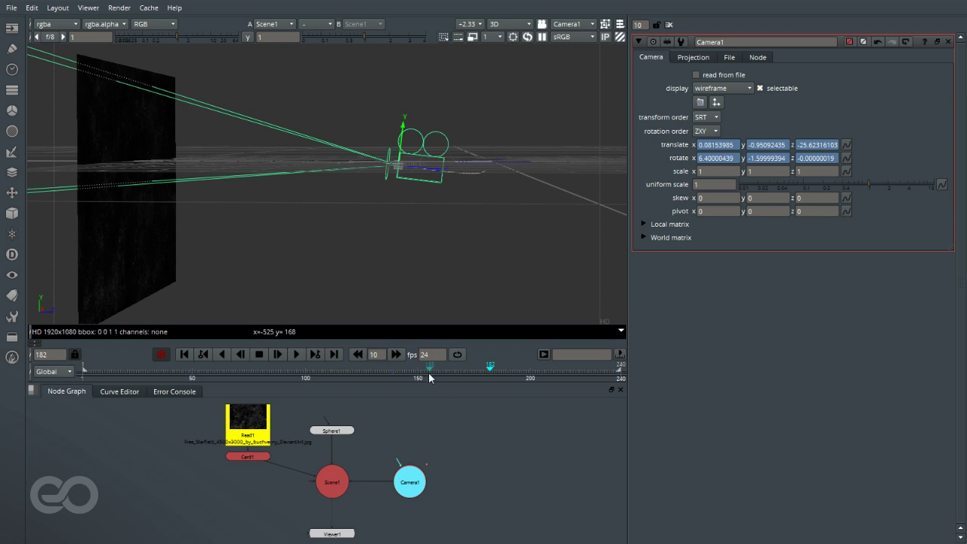
pyautogui.click(393, 378)
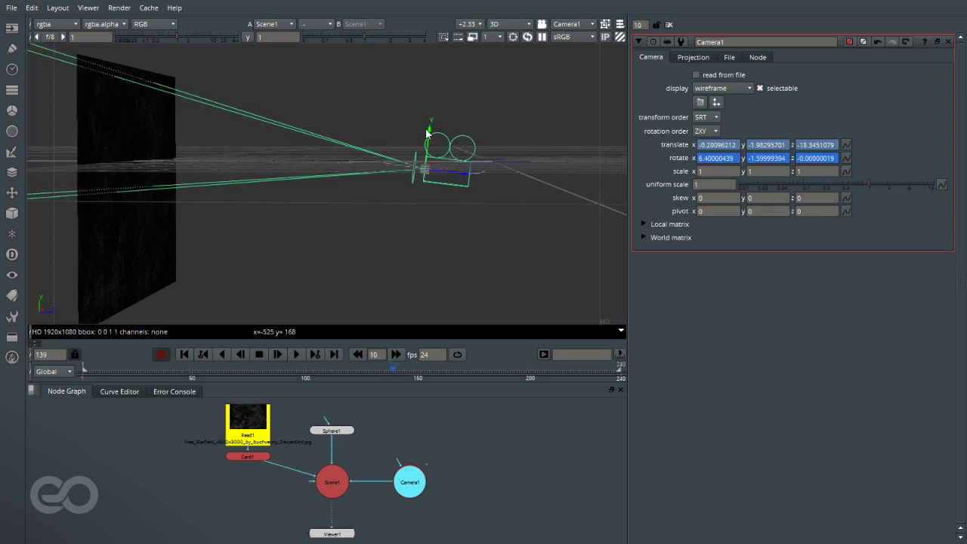
pyautogui.moveTo(428, 135); pyautogui.dragTo(392, 134)
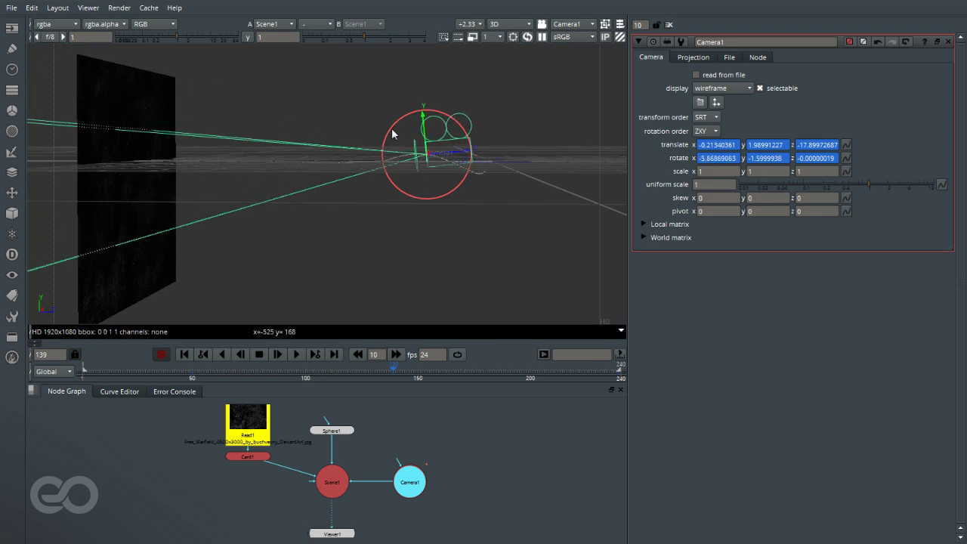
# Tilt Camera1 upward about its x axis at frame 50 and scrub through the timeline to check the move
pyautogui.moveTo(387, 369); pyautogui.dragTo(193, 378)
pyautogui.moveTo(488, 133); pyautogui.dragTo(501, 137)
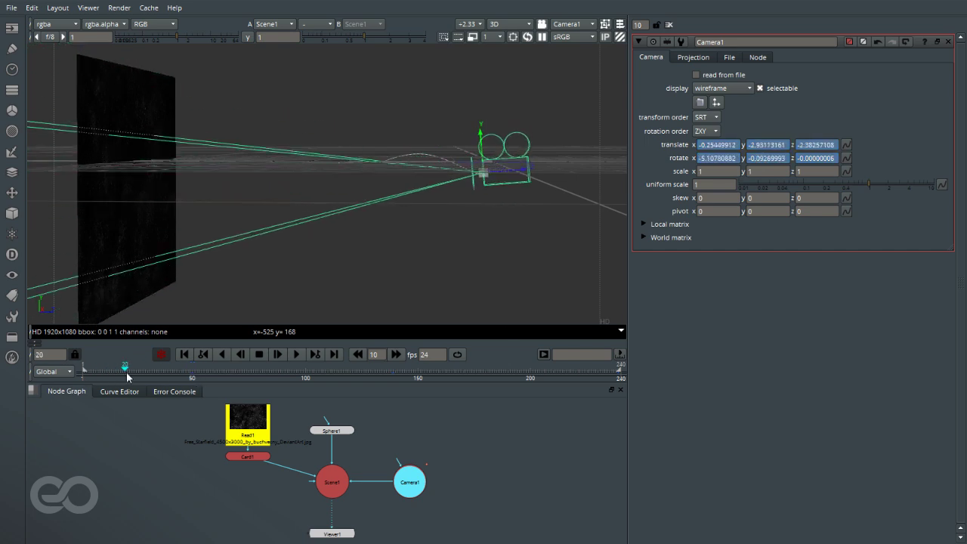
pyautogui.moveTo(195, 382); pyautogui.dragTo(596, 398)
# At frame 240, rotate Camera1 to about -1.07 in x and deselect it
pyautogui.click(339, 354)
pyautogui.keyDown('ctrl'); pyautogui.moveTo(353, 132); pyautogui.dragTo(357, 130); pyautogui.keyUp('ctrl')
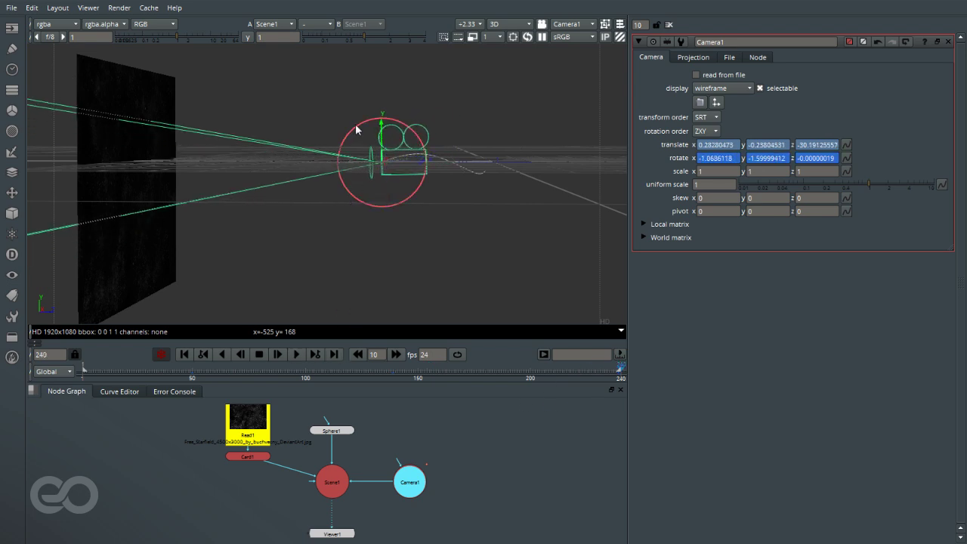
pyautogui.click(572, 418)
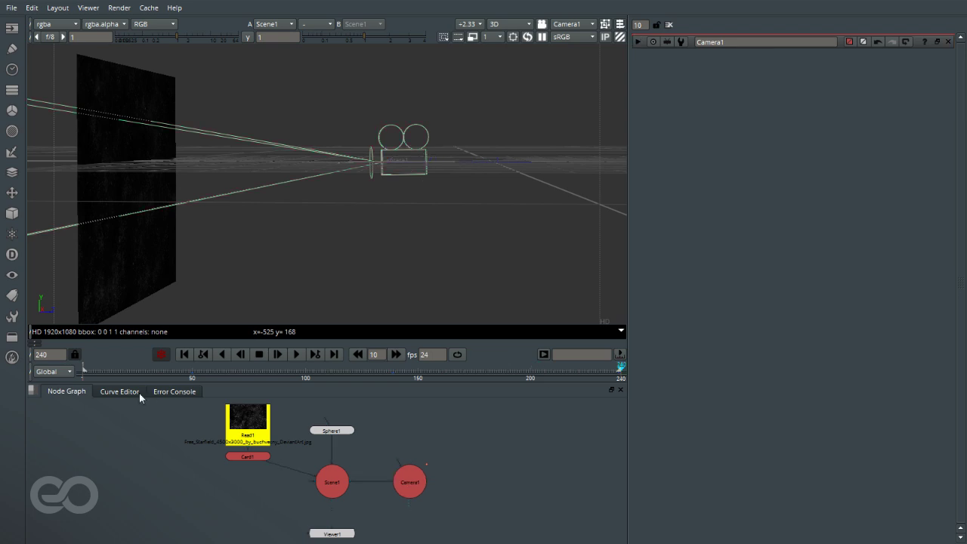
# Show Camera1's rotate curves in the Curve Editor and change all their keys to cubic interpolation
pyautogui.click(137, 392)
pyautogui.click(78, 391)
pyautogui.click(412, 485)
pyautogui.click(133, 393)
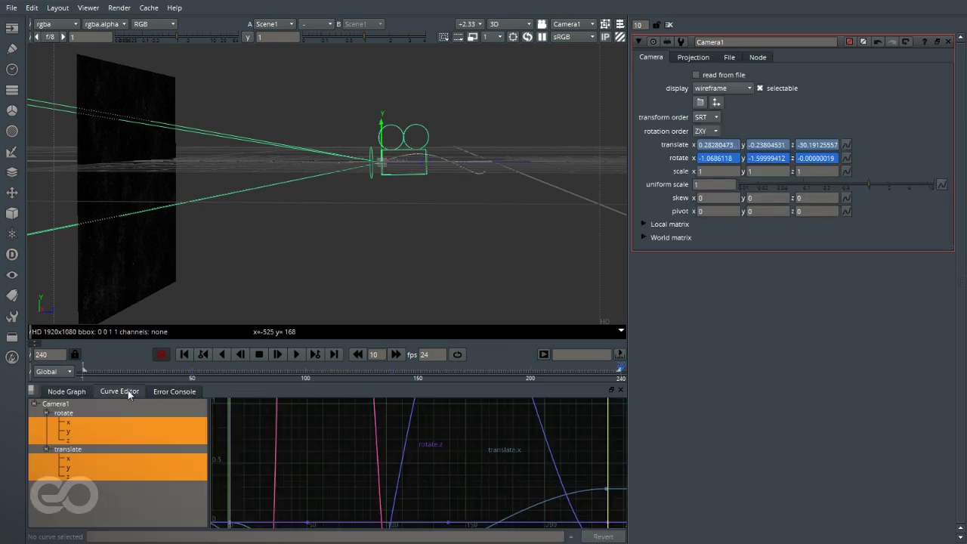
pyautogui.click(89, 429)
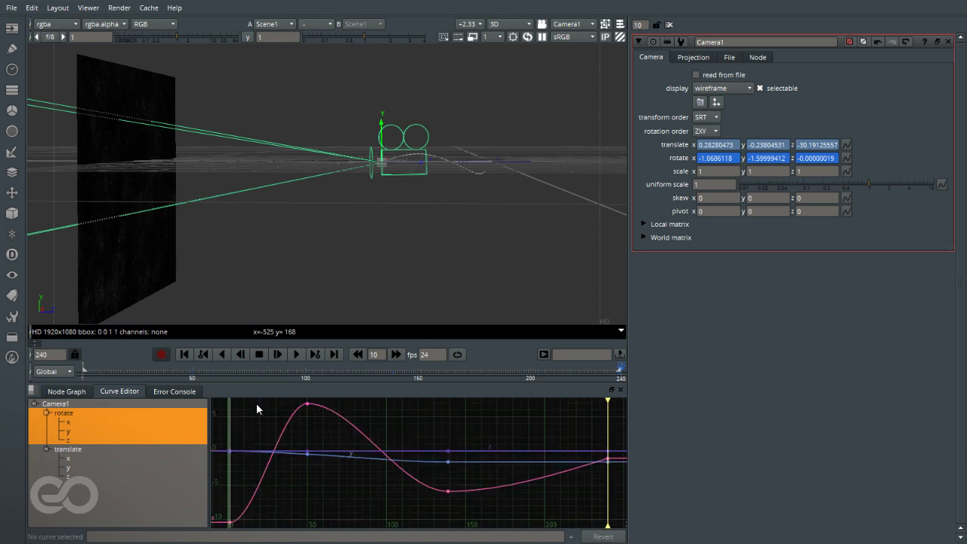
pyautogui.scroll(-2, 495, 458)
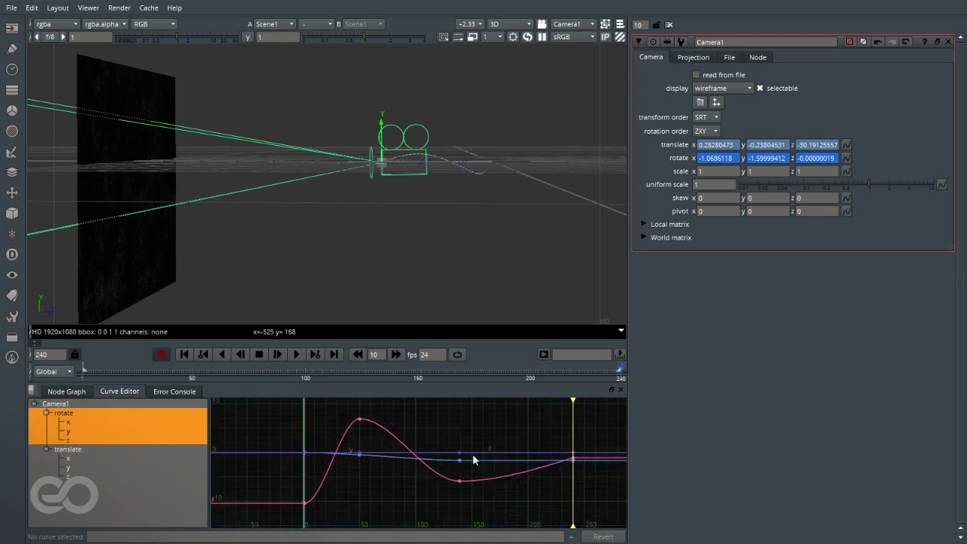
pyautogui.moveTo(272, 413); pyautogui.dragTo(592, 530)
pyautogui.press('c')
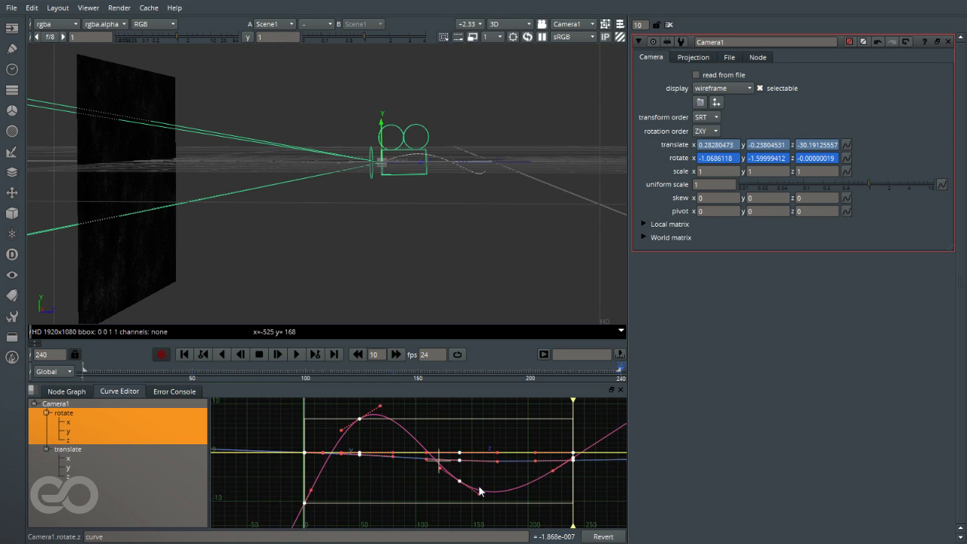
pyautogui.click(511, 522)
# Preview the smoothed camera rotation by scrubbing to frame 232, and return to the node graph with nothing selected
pyautogui.moveTo(310, 375); pyautogui.dragTo(604, 415)
pyautogui.click(75, 394)
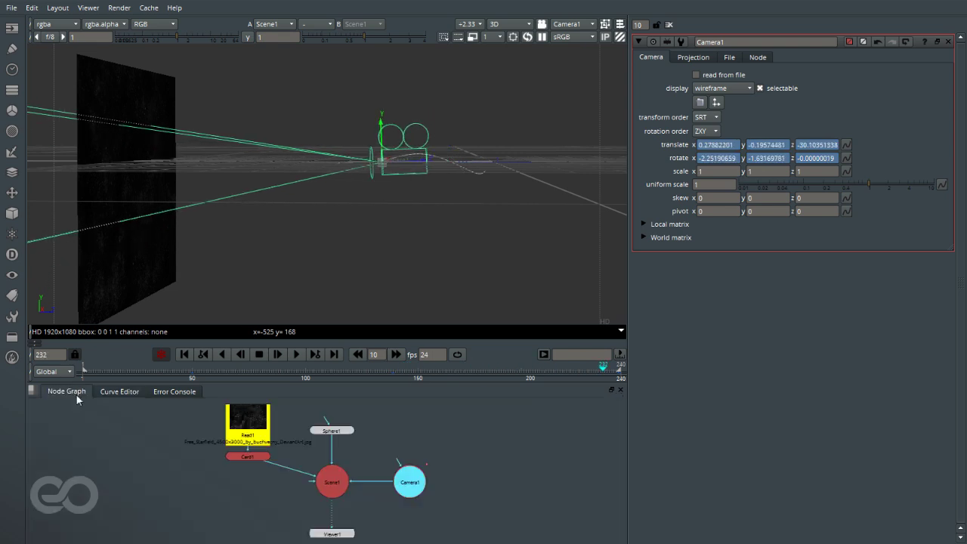
pyautogui.click(397, 452)
# Examine the starfield card, flattened sphere and camera from several angles in the 3D view
pyautogui.scroll(1, 332, 457)
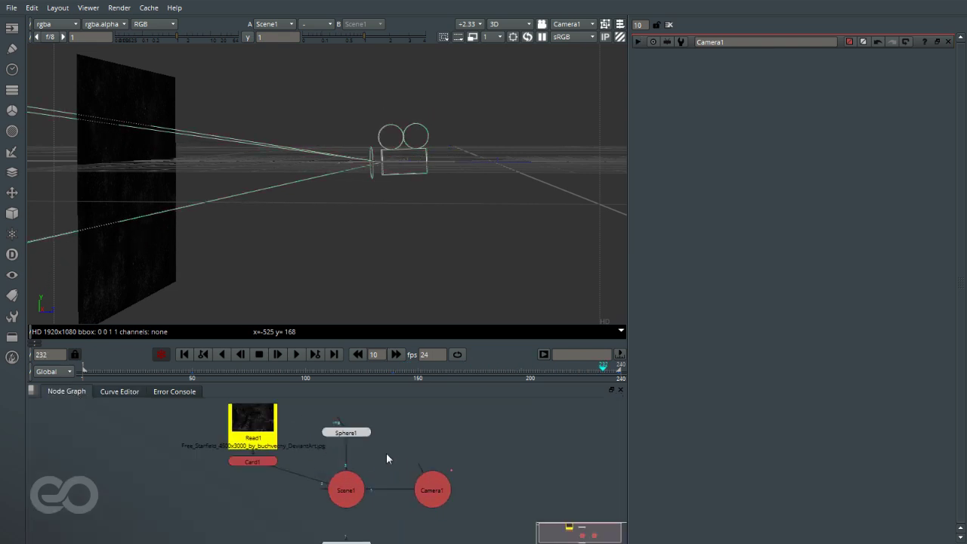
pyautogui.press('f')
pyautogui.keyDown('ctrl'); pyautogui.moveTo(364, 163); pyautogui.dragTo(429, 195); pyautogui.keyUp('ctrl')
pyautogui.scroll(5, 319, 241)
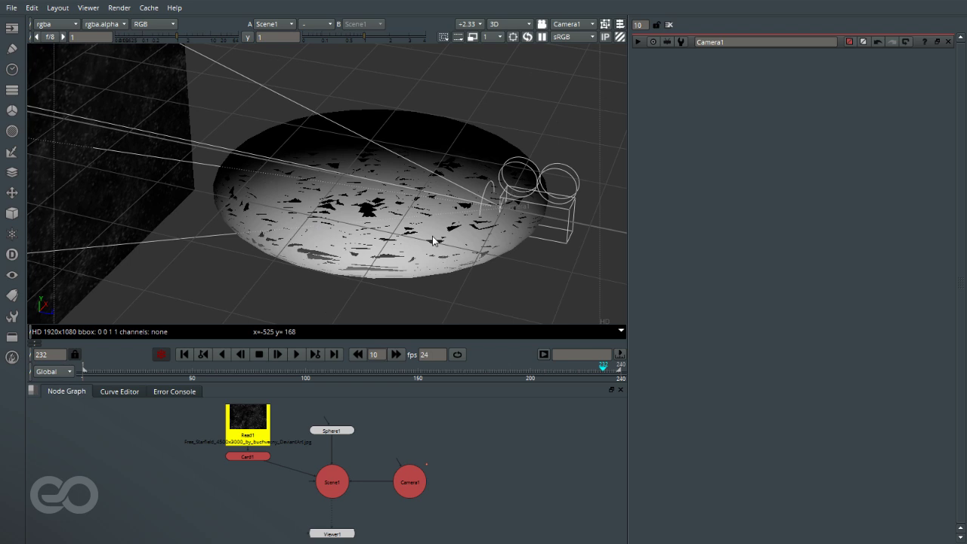
pyautogui.keyDown('ctrl'); pyautogui.moveTo(341, 246); pyautogui.dragTo(447, 248); pyautogui.keyUp('ctrl')
pyautogui.scroll(-4, 433, 266)
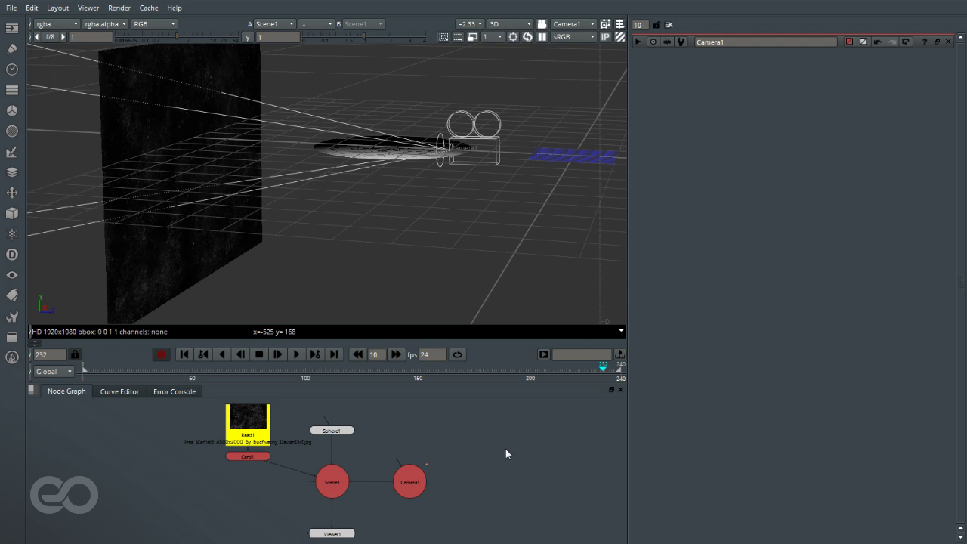
pyautogui.scroll(-5, 281, 459)
pyautogui.scroll(6, 421, 459)
pyautogui.scroll(-2, 380, 467)
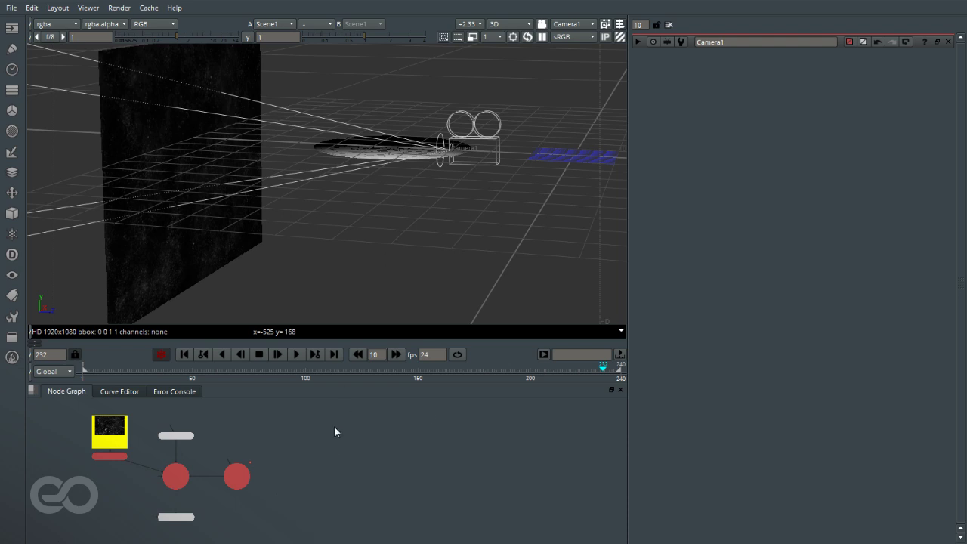
# Add a ParticleEmitter node beside the camera and scene nodes and view its default particles up close in the 3D viewer
pyautogui.click(11, 236)
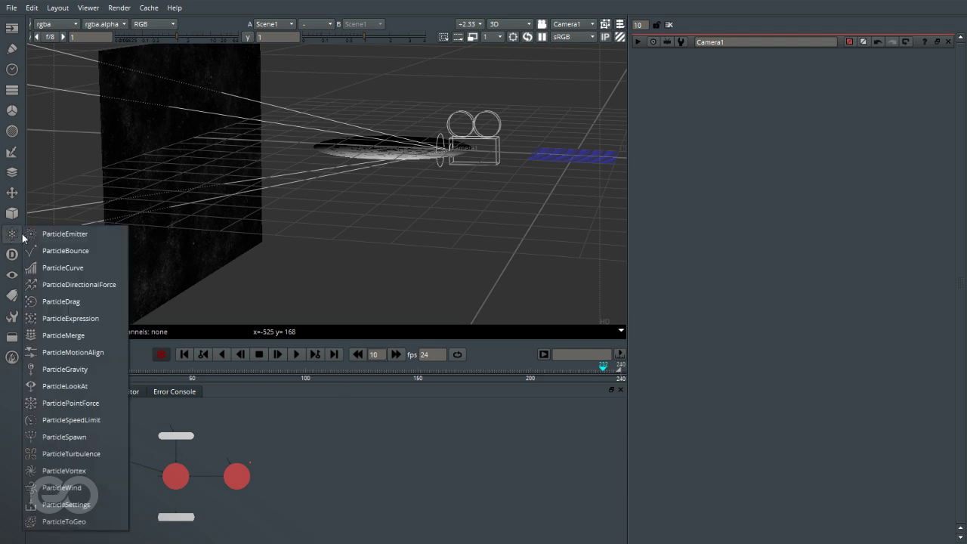
pyautogui.click(72, 235)
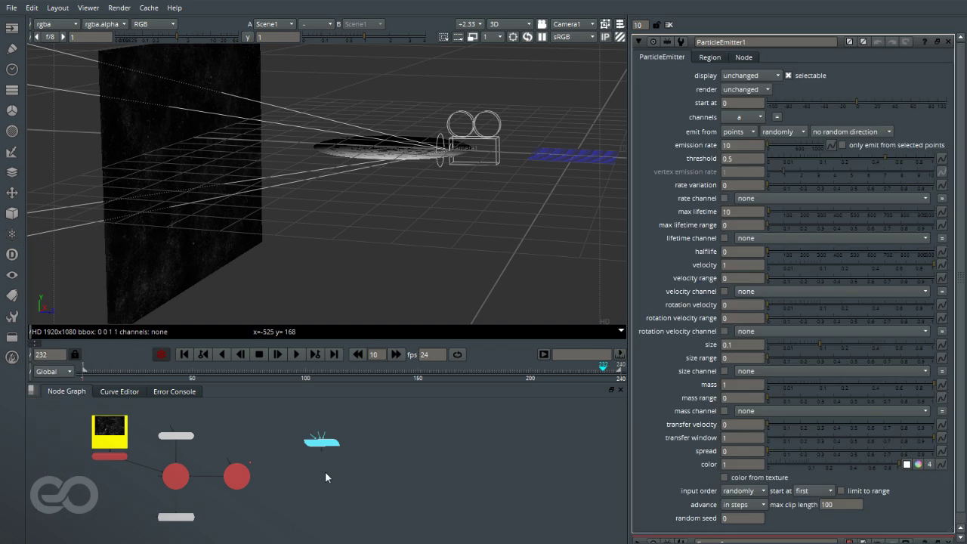
pyautogui.keyDown('ctrl'); pyautogui.keyDown('shift'); pyautogui.click(342, 478); pyautogui.keyUp('shift'); pyautogui.keyUp('ctrl')
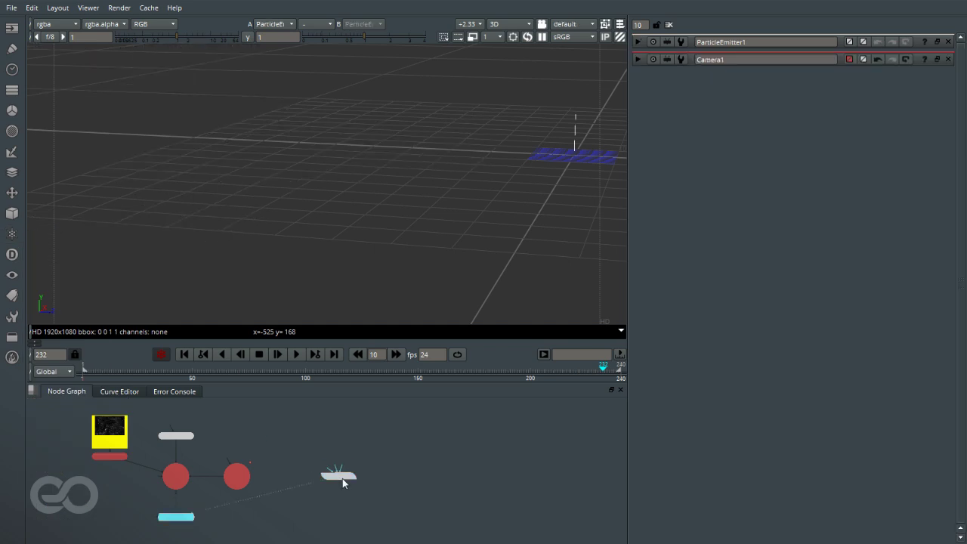
pyautogui.press('f')
pyautogui.keyDown('ctrl'); pyautogui.moveTo(393, 273); pyautogui.dragTo(535, 240); pyautogui.keyUp('ctrl')
pyautogui.keyDown('alt'); pyautogui.moveTo(535, 240); pyautogui.dragTo(344, 233, button='middle'); pyautogui.keyUp('alt')
pyautogui.keyDown('ctrl'); pyautogui.moveTo(344, 233); pyautogui.dragTo(353, 328); pyautogui.keyUp('ctrl')
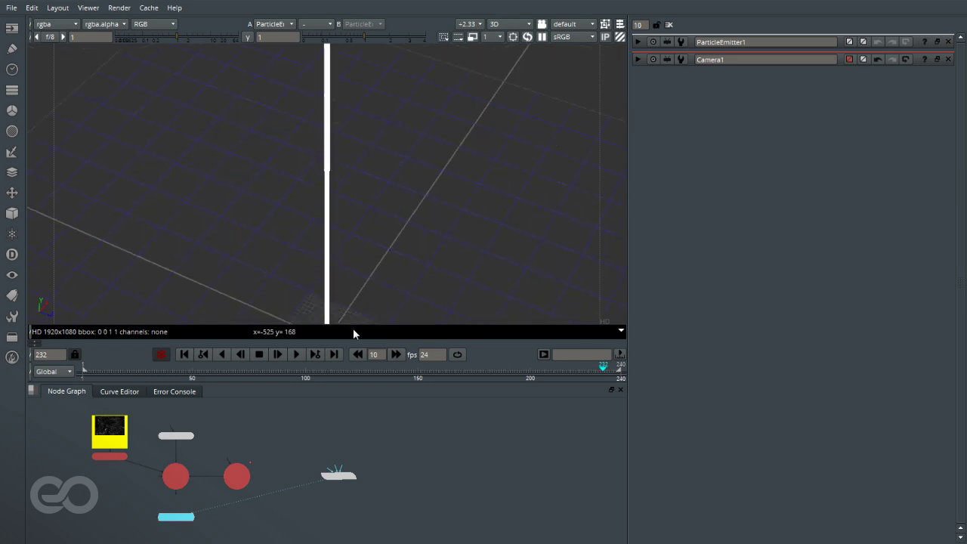
pyautogui.keyDown('alt'); pyautogui.moveTo(353, 328); pyautogui.dragTo(346, 240, button='middle'); pyautogui.keyUp('alt')
pyautogui.keyDown('ctrl'); pyautogui.moveTo(348, 246); pyautogui.dragTo(312, 205); pyautogui.keyUp('ctrl')
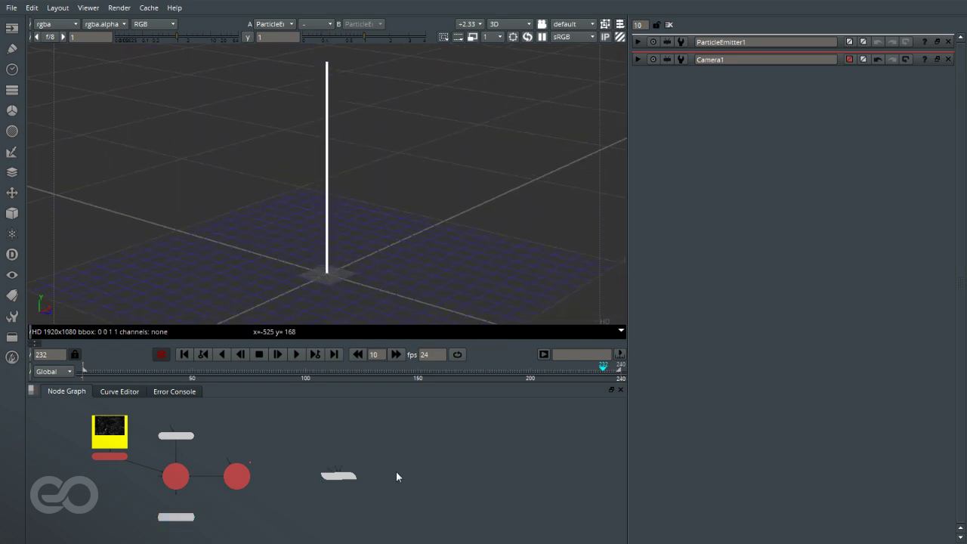
pyautogui.scroll(5, 357, 481)
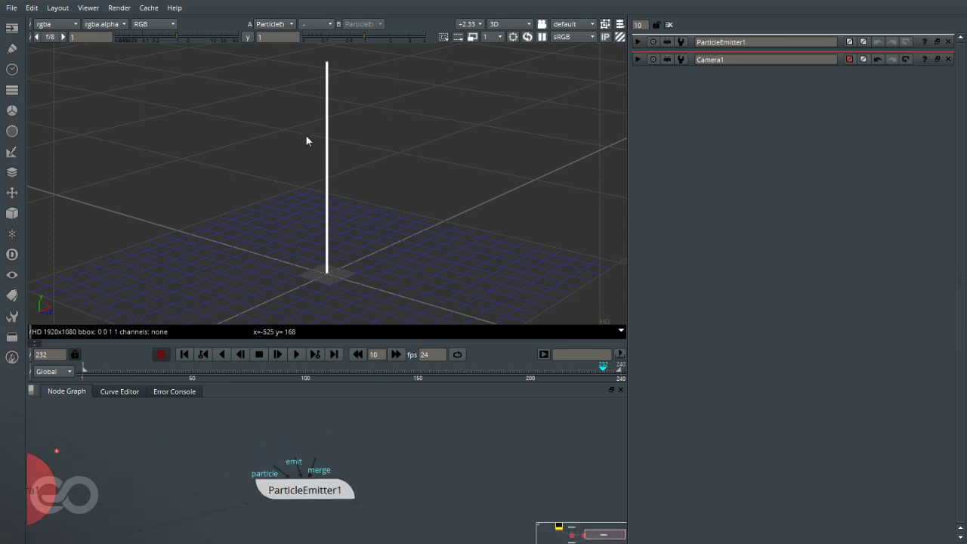
# Add a new Card node above ParticleEmitter1, connect it to the emit input, and inspect the particles it emits
pyautogui.click(16, 215)
pyautogui.moveTo(64, 232)
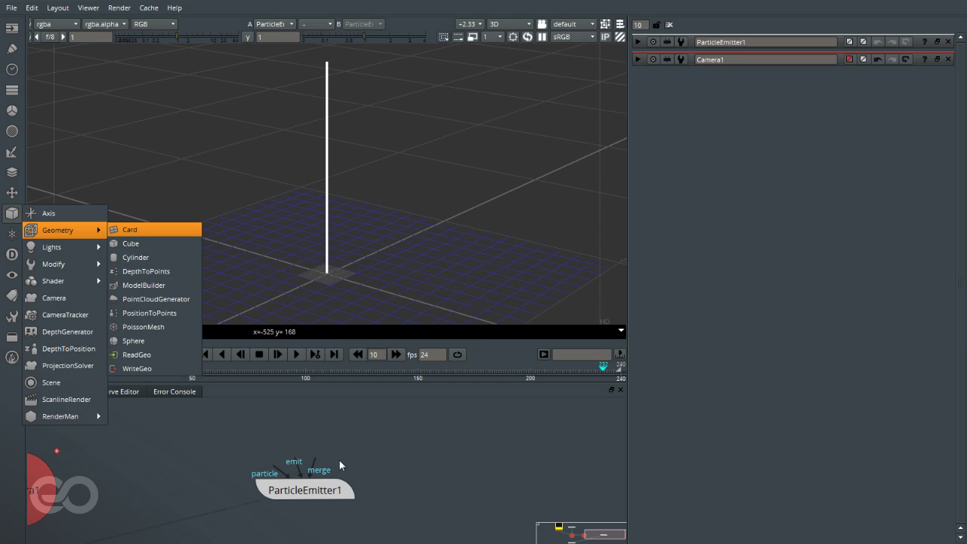
pyautogui.press('Return')
pyautogui.moveTo(396, 463); pyautogui.dragTo(274, 425)
pyautogui.keyDown('ctrl'); pyautogui.moveTo(301, 164); pyautogui.dragTo(457, 219); pyautogui.keyUp('ctrl')
pyautogui.keyDown('alt'); pyautogui.moveTo(300, 231); pyautogui.dragTo(254, 197); pyautogui.keyUp('alt')
pyautogui.press('f')
pyautogui.keyDown('ctrl'); pyautogui.moveTo(443, 269); pyautogui.dragTo(381, 182); pyautogui.keyUp('ctrl')
pyautogui.keyDown('alt'); pyautogui.moveTo(381, 182); pyautogui.dragTo(187, 161, button='middle'); pyautogui.keyUp('alt')
pyautogui.keyDown('alt'); pyautogui.moveTo(393, 192); pyautogui.dragTo(336, 198); pyautogui.keyUp('alt')
# Set Card2's orientation to ZX and its uniform scale to 10
pyautogui.click(708, 127)
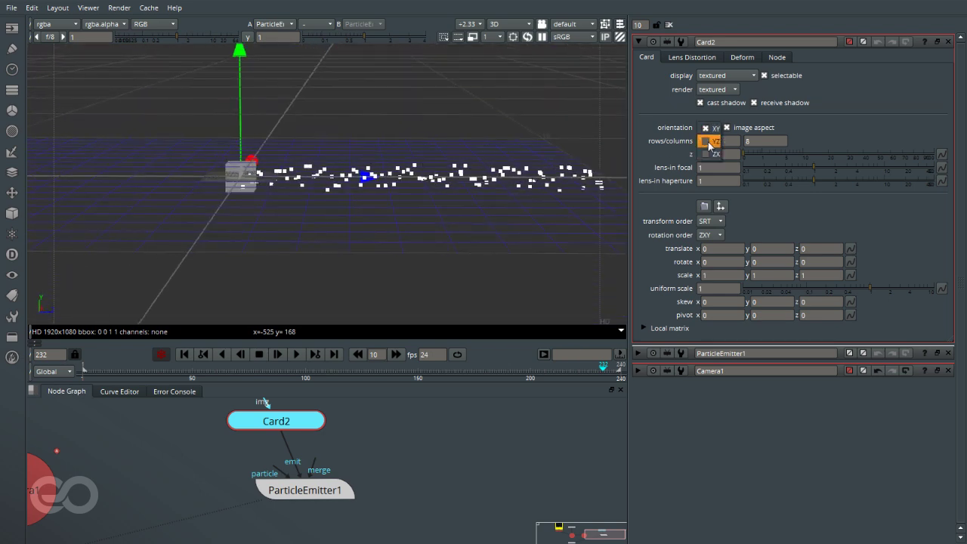
pyautogui.click(715, 155)
pyautogui.moveTo(868, 289); pyautogui.dragTo(934, 288)
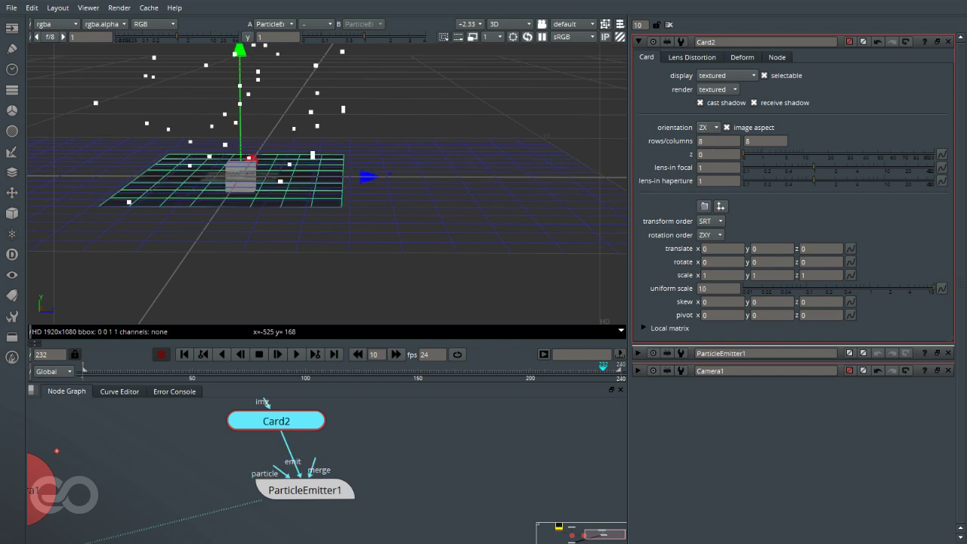
pyautogui.scroll(-5, 260, 139)
pyautogui.moveTo(260, 140); pyautogui.dragTo(276, 227, button='middle')
pyautogui.keyDown('ctrl'); pyautogui.moveTo(277, 227); pyautogui.dragTo(366, 278); pyautogui.keyUp('ctrl')
pyautogui.scroll(3, 366, 278)
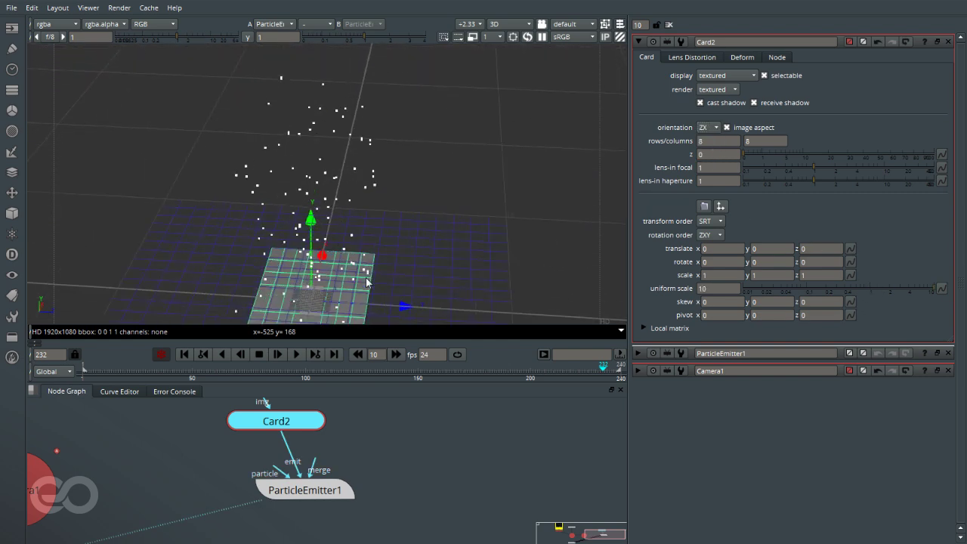
pyautogui.moveTo(366, 279); pyautogui.dragTo(352, 236, button='middle')
# Raise ParticleEmitter1's emission rate to 640 and turn off image aspect on Card2
pyautogui.click(311, 486)
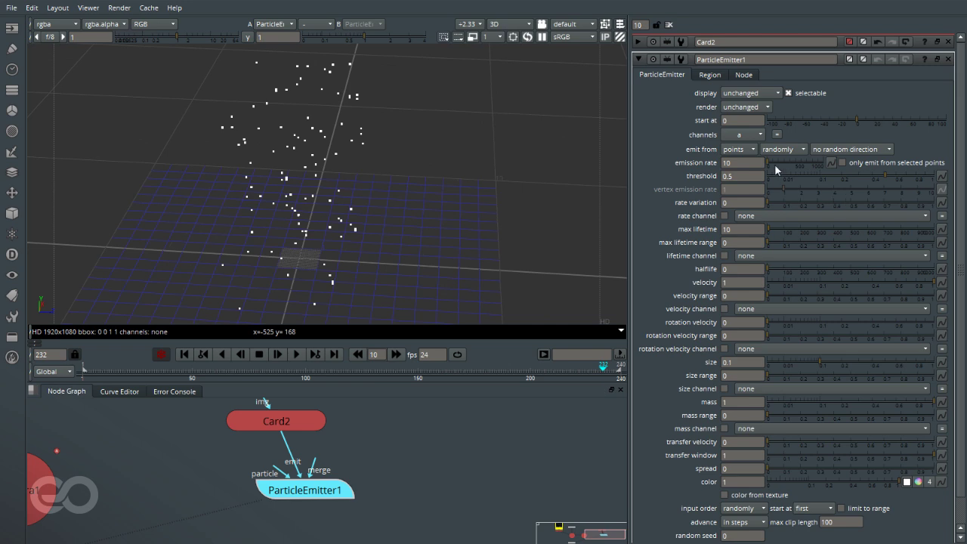
pyautogui.keyDown('ctrl'); pyautogui.moveTo(251, 113); pyautogui.dragTo(234, 171); pyautogui.keyUp('ctrl')
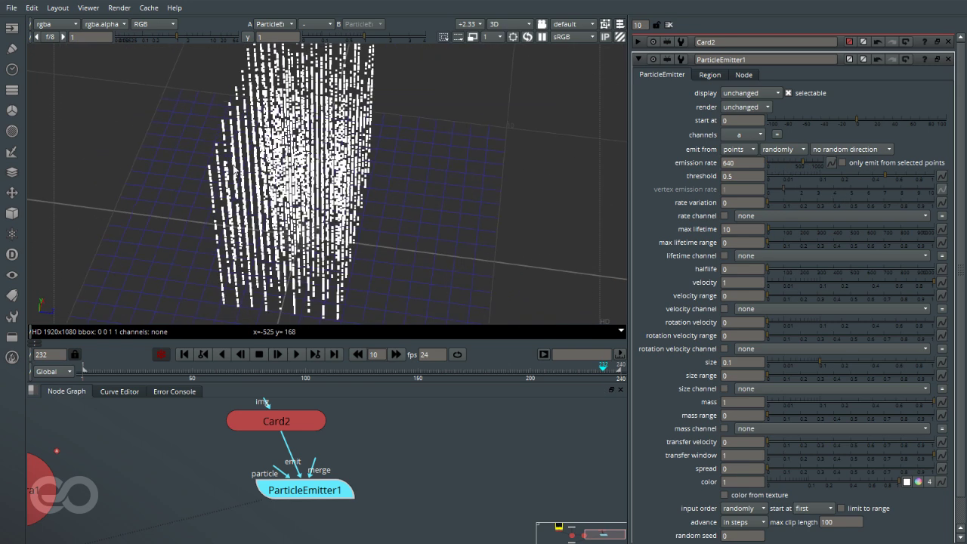
pyautogui.doubleClick(297, 421)
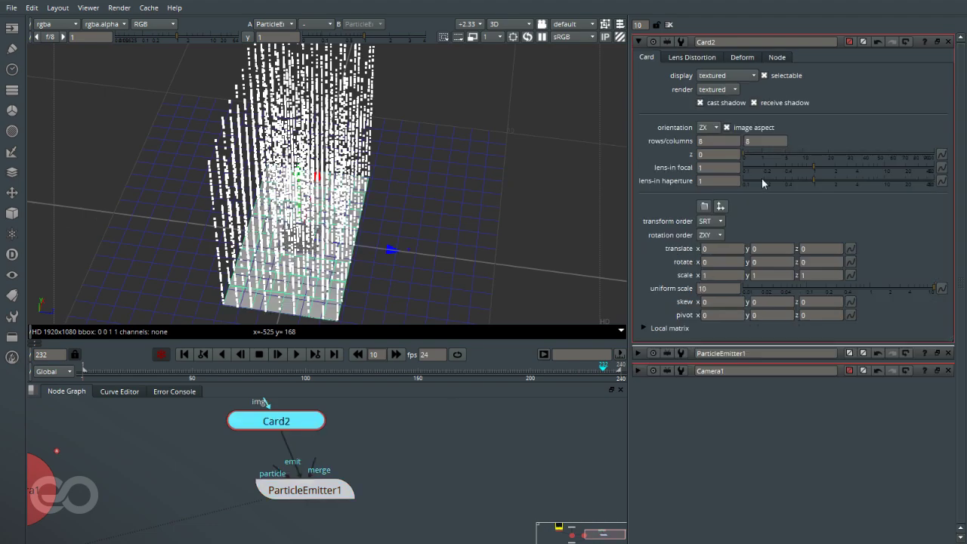
pyautogui.click(740, 129)
pyautogui.keyDown('ctrl'); pyautogui.moveTo(529, 271); pyautogui.dragTo(210, 153); pyautogui.keyUp('ctrl')
# Make ParticleEmitter1 emit from faces and preview the particles by playing from the first frame to frame 15
pyautogui.click(306, 491)
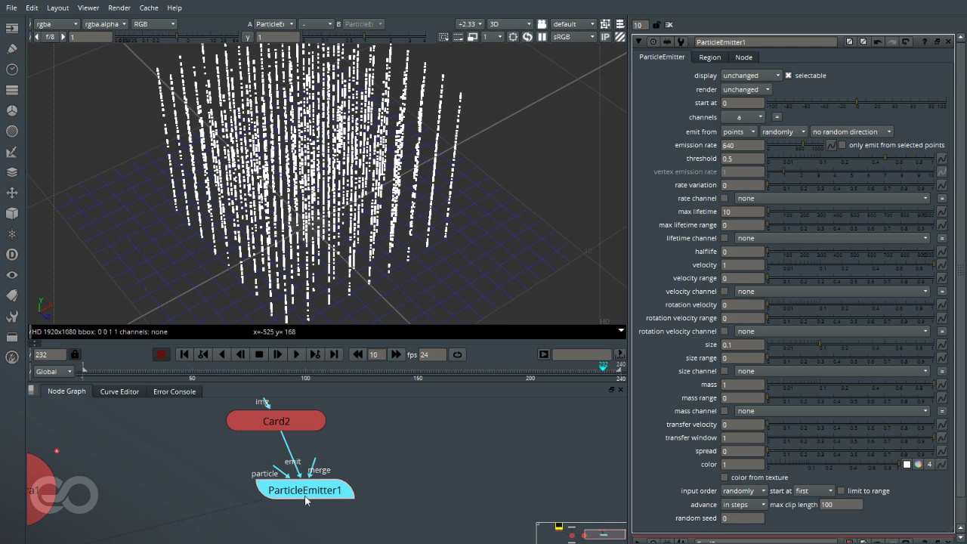
pyautogui.keyDown('ctrl'); pyautogui.moveTo(446, 193); pyautogui.dragTo(455, 160); pyautogui.keyUp('ctrl')
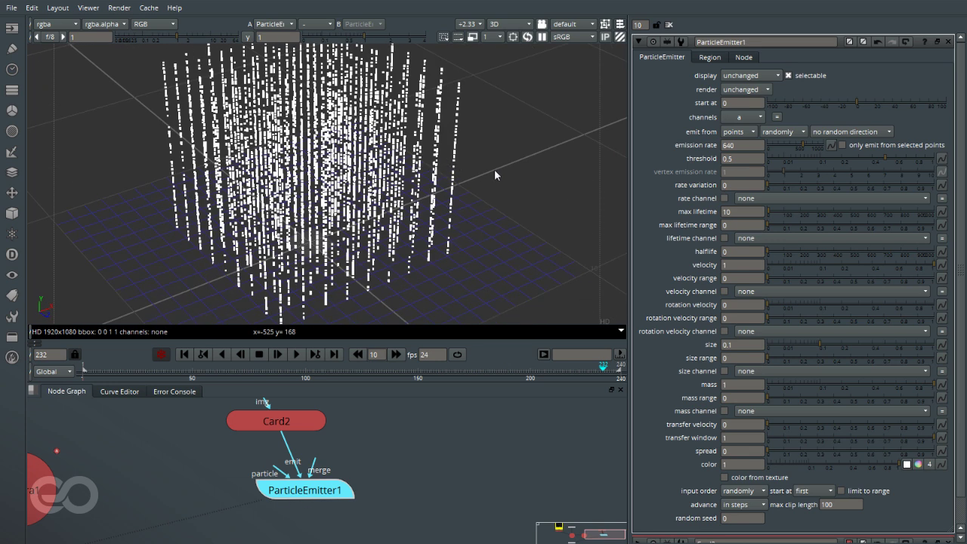
pyautogui.click(746, 133)
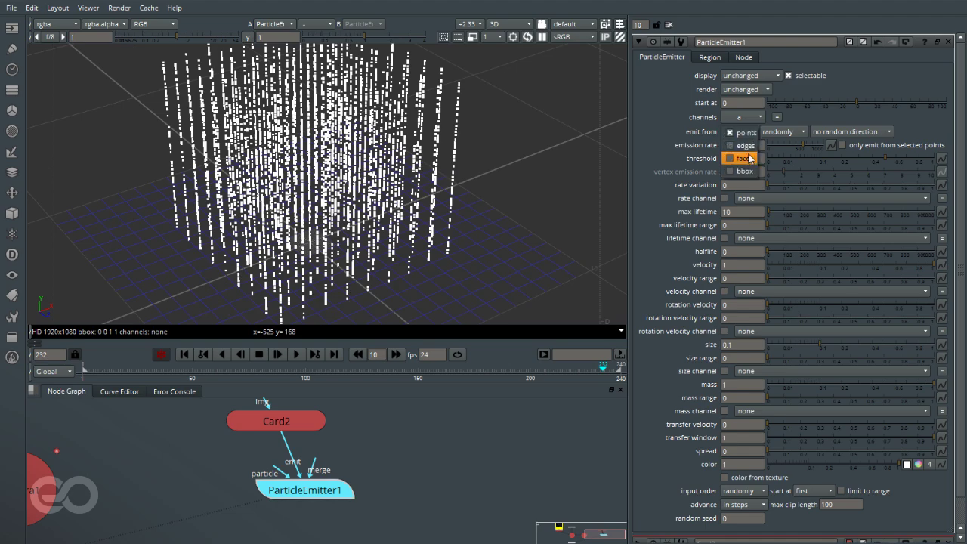
pyautogui.click(745, 158)
pyautogui.keyDown('ctrl'); pyautogui.moveTo(448, 159); pyautogui.dragTo(377, 124); pyautogui.keyUp('ctrl')
pyautogui.scroll(-4, 427, 167)
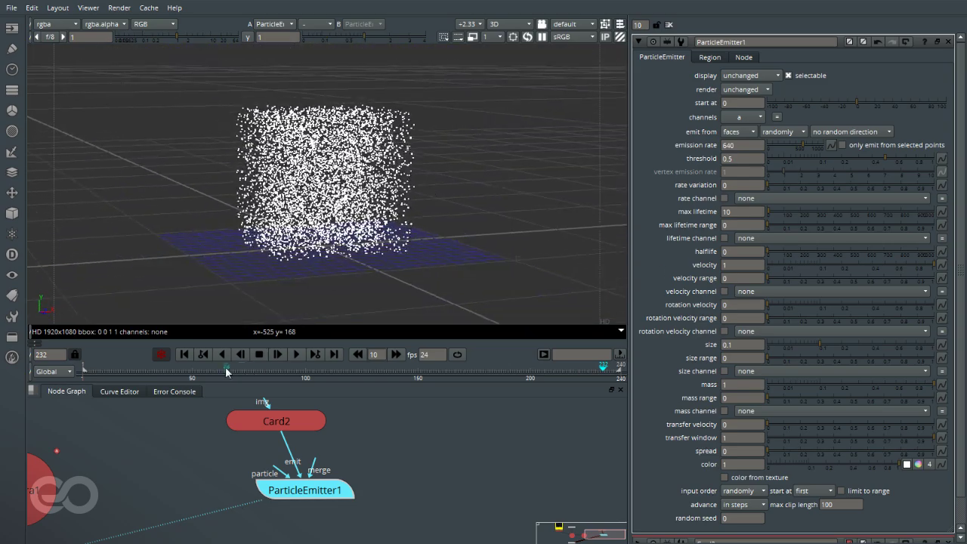
pyautogui.click(184, 355)
pyautogui.click(296, 355)
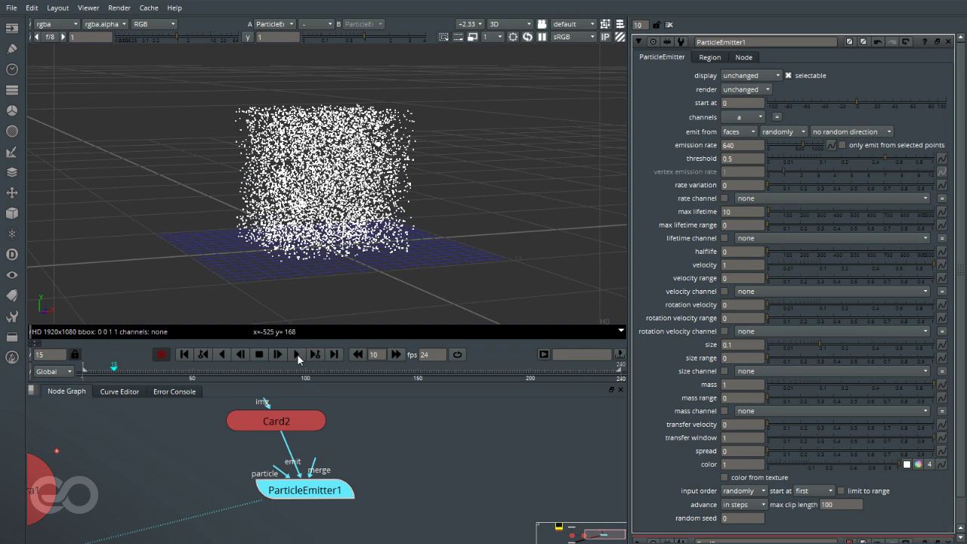
pyautogui.keyDown('ctrl'); pyautogui.moveTo(402, 208); pyautogui.dragTo(390, 148); pyautogui.keyUp('ctrl')
pyautogui.keyDown('ctrl'); pyautogui.moveTo(374, 242); pyautogui.dragTo(381, 259); pyautogui.keyUp('ctrl')
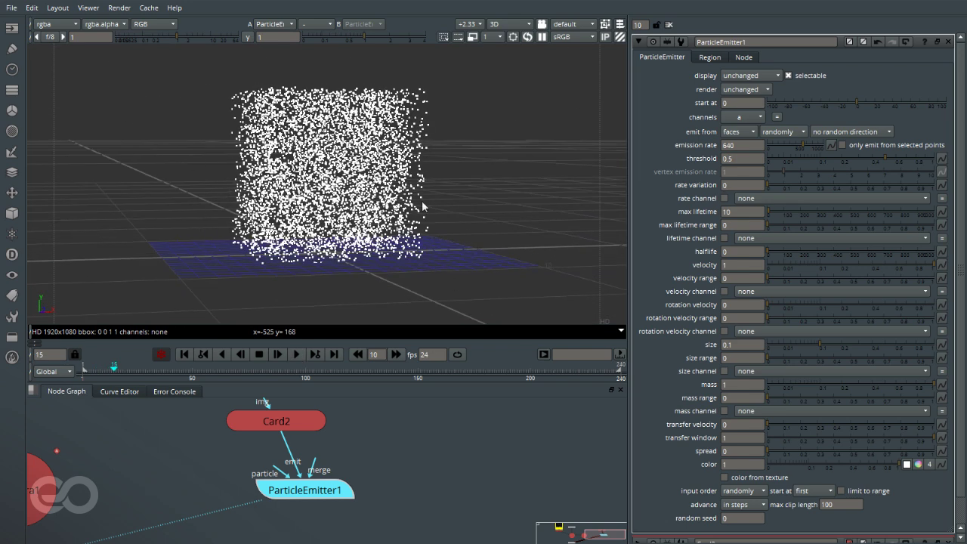
# Set ParticleEmitter1's emission to randomized direction and preview the motion through frame 100 from several angles
pyautogui.click(825, 130)
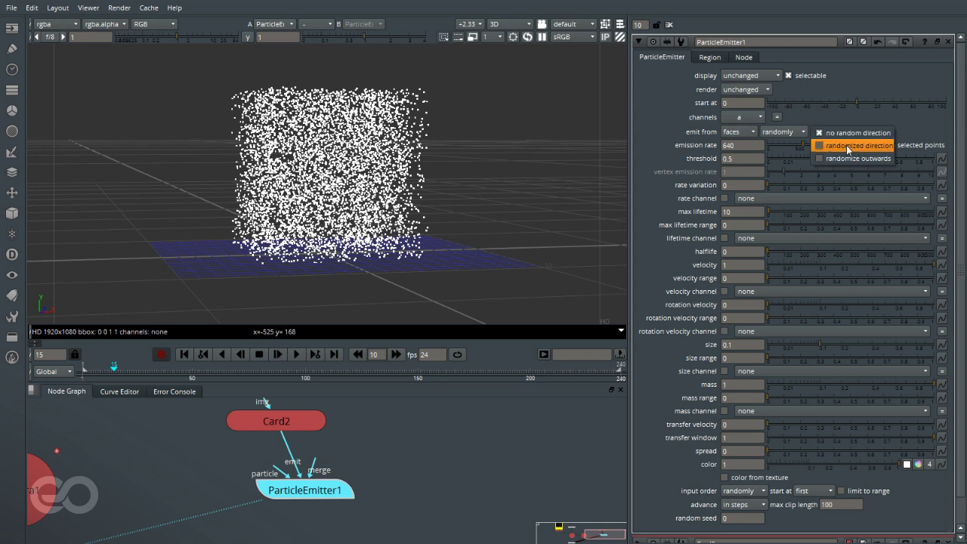
pyautogui.click(846, 145)
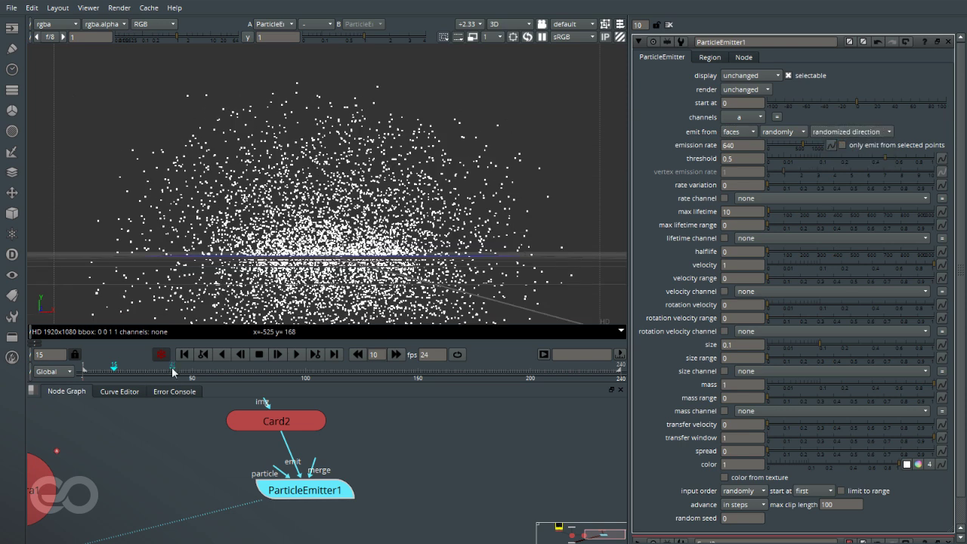
pyautogui.click(186, 354)
pyautogui.click(295, 354)
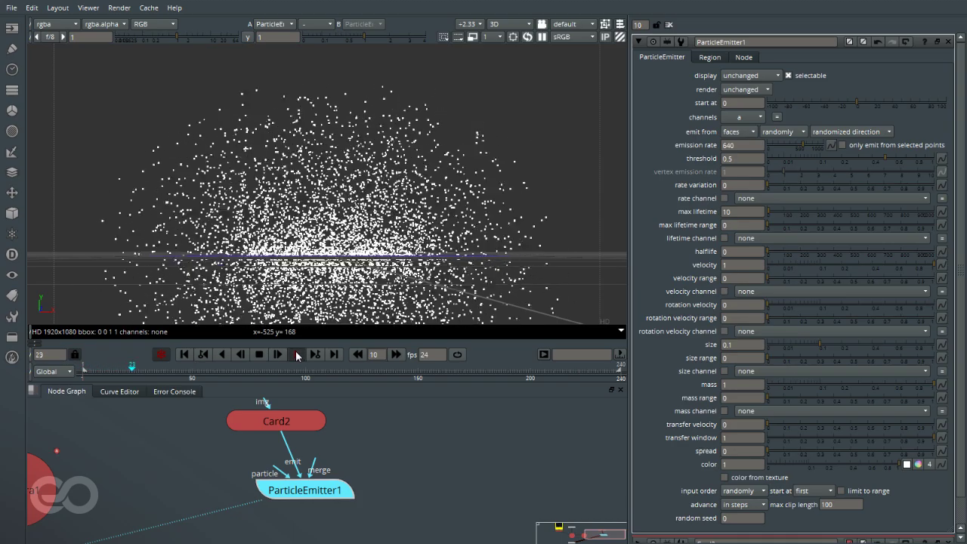
pyautogui.keyDown('ctrl'); pyautogui.moveTo(271, 260); pyautogui.dragTo(453, 263); pyautogui.keyUp('ctrl')
pyautogui.scroll(-4, 356, 253)
pyautogui.keyDown('ctrl'); pyautogui.moveTo(355, 253); pyautogui.dragTo(227, 331); pyautogui.keyUp('ctrl')
pyautogui.scroll(3, 340, 261)
pyautogui.moveTo(172, 368); pyautogui.dragTo(307, 375)
pyautogui.keyDown('ctrl'); pyautogui.moveTo(325, 163); pyautogui.dragTo(444, 236); pyautogui.keyUp('ctrl')
pyautogui.keyDown('ctrl'); pyautogui.moveTo(269, 157); pyautogui.dragTo(264, 257); pyautogui.keyUp('ctrl')
# Add a FrameHold node below ParticleEmitter1, connected to its output, and show it in the viewer
pyautogui.moveTo(309, 497); pyautogui.dragTo(334, 495)
pyautogui.click(416, 451)
pyautogui.scroll(-2, 378, 427)
pyautogui.scroll(4, 387, 504)
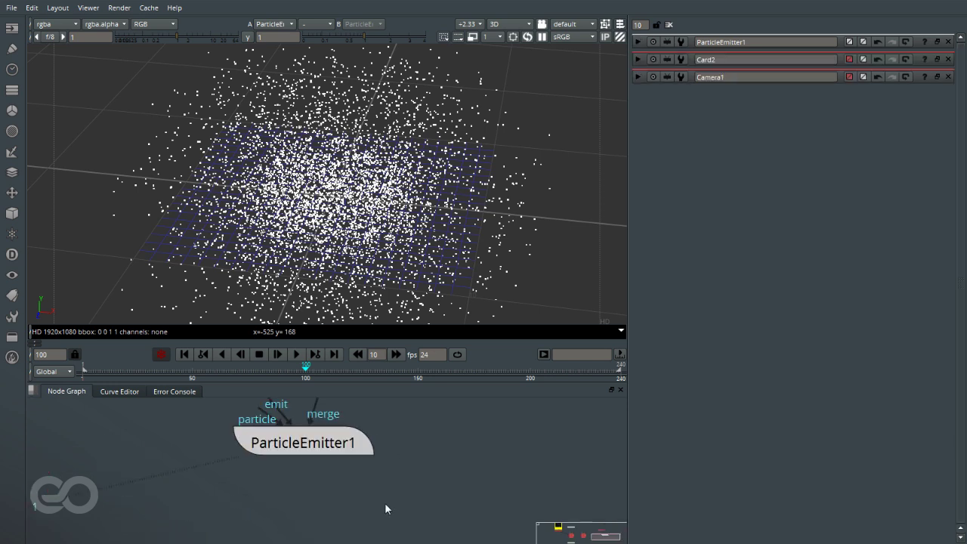
pyautogui.click(12, 70)
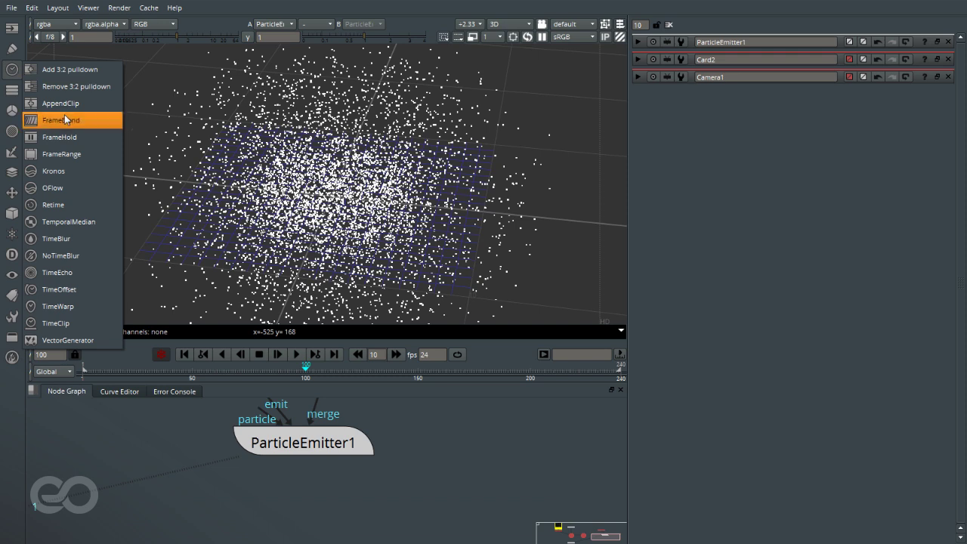
pyautogui.click(59, 137)
pyautogui.moveTo(365, 505); pyautogui.dragTo(303, 510)
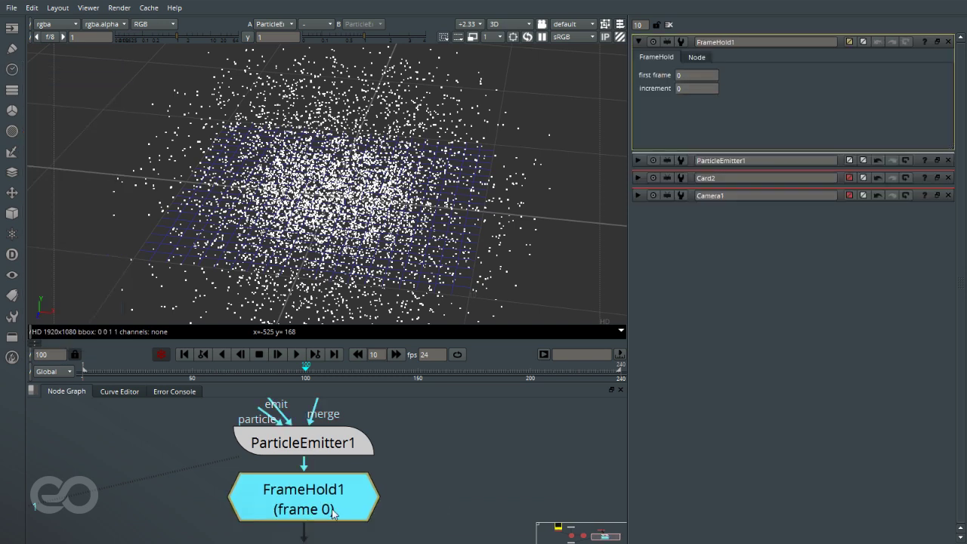
pyautogui.press('1')
# Set FrameHold1's first frame to 4 and check the held particles from several angles while scrubbing to frame 156
pyautogui.doubleClick(326, 490)
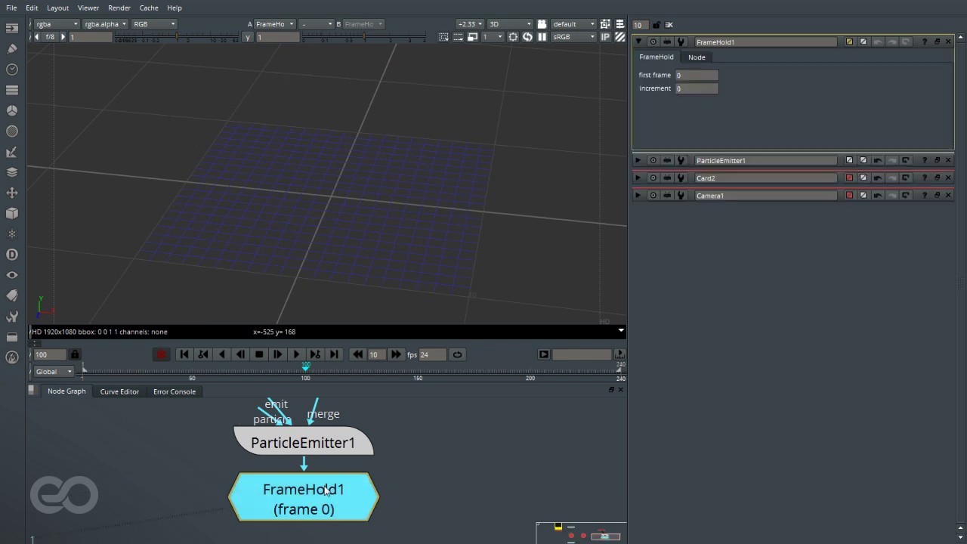
pyautogui.click(678, 76)
pyautogui.press('Up')
pyautogui.press('Up')
pyautogui.press('Up')
pyautogui.press('Up')
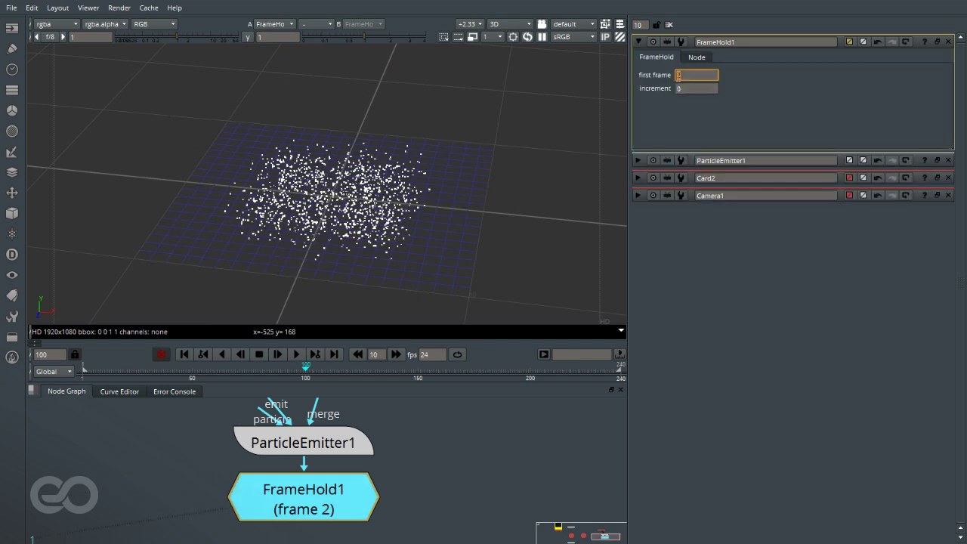
pyautogui.keyDown('ctrl'); pyautogui.moveTo(486, 267); pyautogui.dragTo(198, 175); pyautogui.keyUp('ctrl')
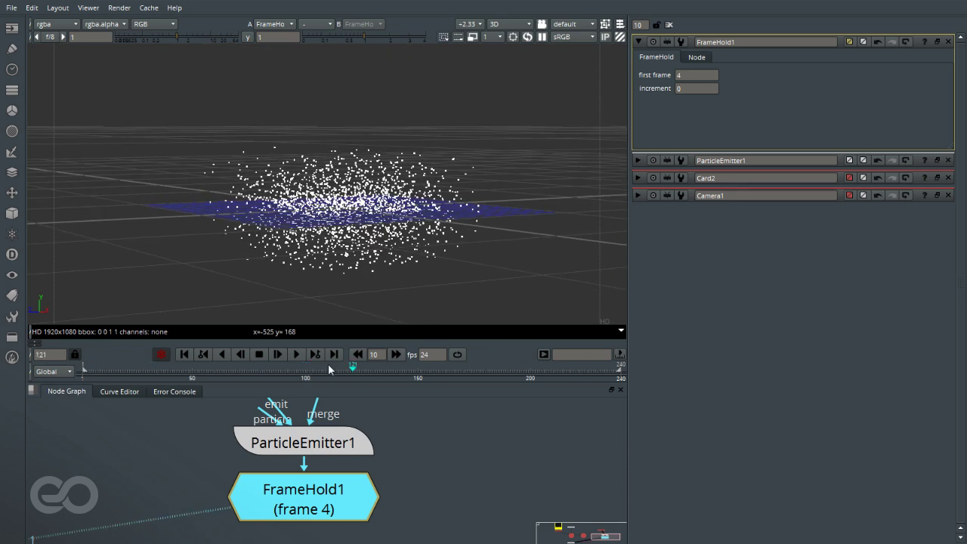
pyautogui.keyDown('ctrl'); pyautogui.moveTo(431, 252); pyautogui.dragTo(319, 274); pyautogui.keyUp('ctrl')
pyautogui.scroll(5, 377, 215)
pyautogui.scroll(-5, 355, 216)
pyautogui.keyDown('ctrl'); pyautogui.moveTo(316, 219); pyautogui.dragTo(303, 71); pyautogui.keyUp('ctrl')
pyautogui.scroll(3, 353, 229)
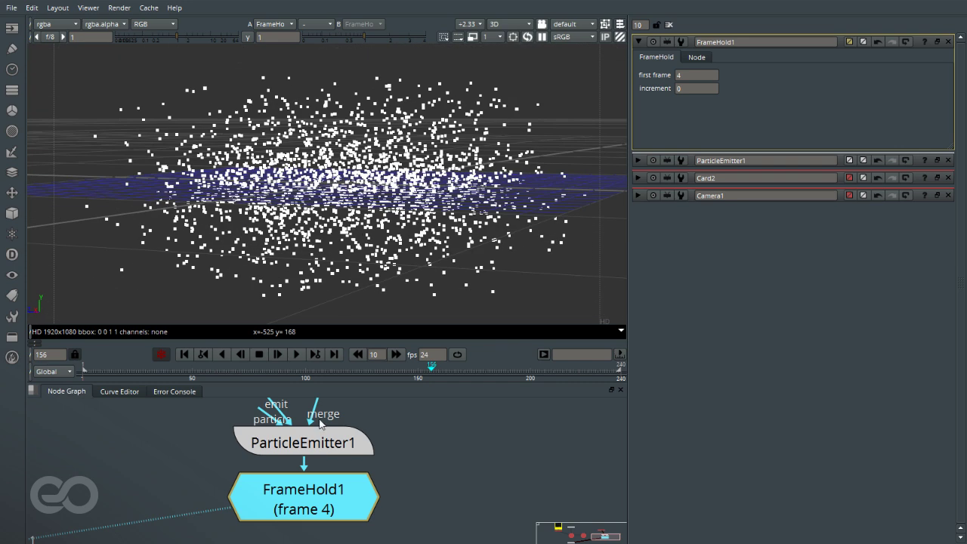
# Reduce ParticleEmitter1's emission rate to 120
pyautogui.doubleClick(308, 449)
pyautogui.moveTo(789, 149)
pyautogui.mouseDown()
pyautogui.moveTo(765, 149)
pyautogui.moveTo(774, 150)
pyautogui.mouseUp()
pyautogui.keyDown('ctrl'); pyautogui.moveTo(382, 198); pyautogui.dragTo(318, 218); pyautogui.keyUp('ctrl')
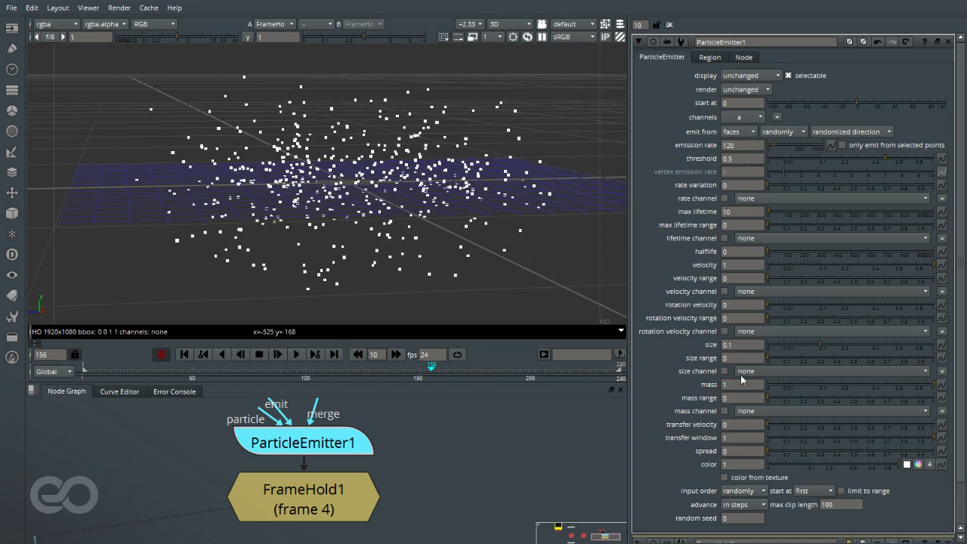
pyautogui.keyDown('ctrl'); pyautogui.moveTo(317, 217); pyautogui.dragTo(320, 195); pyautogui.keyUp('ctrl')
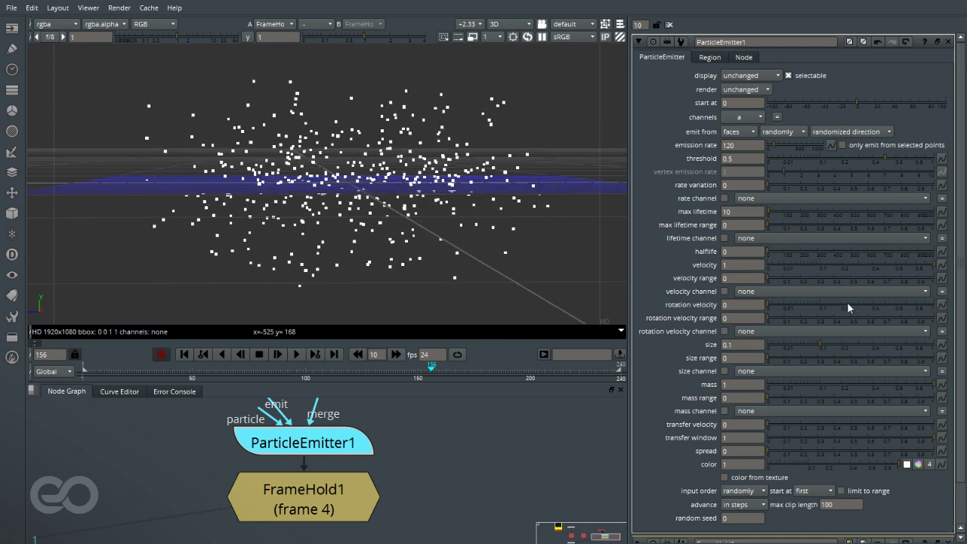
# Set ParticleEmitter1's velocity range to 1 and lower its velocity to about 0.3 to flatten the particle cloud, then deselect the node
pyautogui.moveTo(774, 279); pyautogui.dragTo(939, 281)
pyautogui.keyDown('ctrl'); pyautogui.moveTo(408, 187); pyautogui.dragTo(315, 183); pyautogui.keyUp('ctrl')
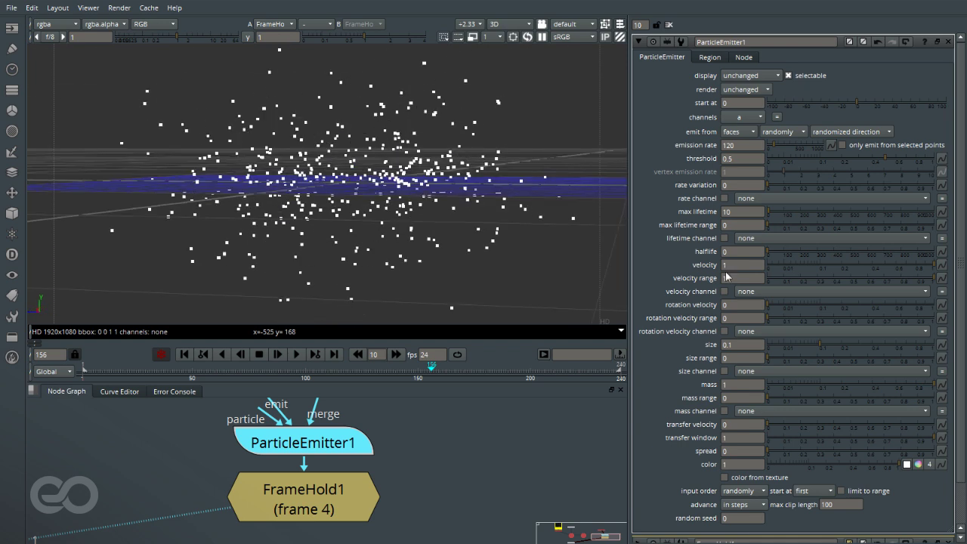
pyautogui.scroll(-6, 737, 266)
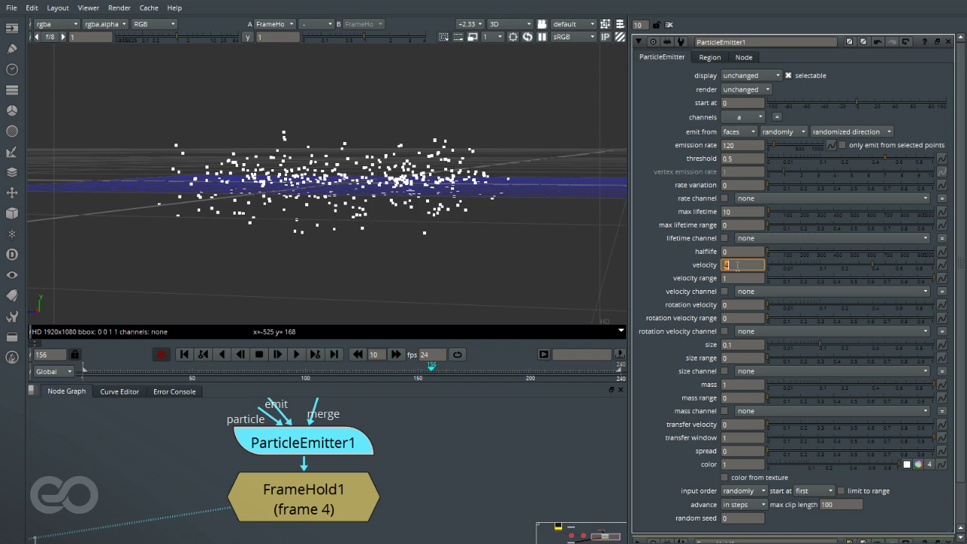
pyautogui.scroll(-1, 738, 266)
pyautogui.keyDown('ctrl'); pyautogui.moveTo(182, 134); pyautogui.dragTo(490, 133); pyautogui.keyUp('ctrl')
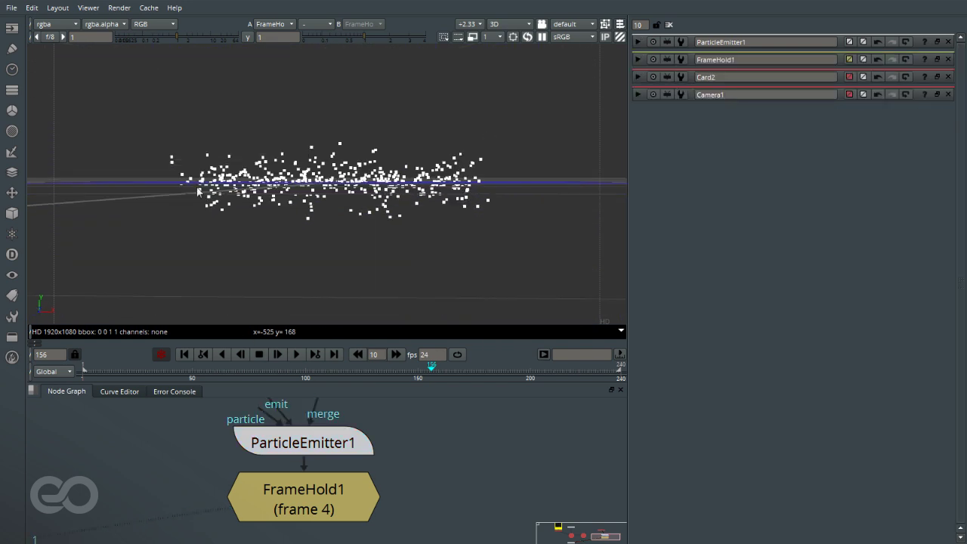
pyautogui.scroll(5, 198, 191)
pyautogui.keyDown('ctrl'); pyautogui.moveTo(198, 191); pyautogui.dragTo(398, 215); pyautogui.keyUp('ctrl')
pyautogui.scroll(3, 397, 215)
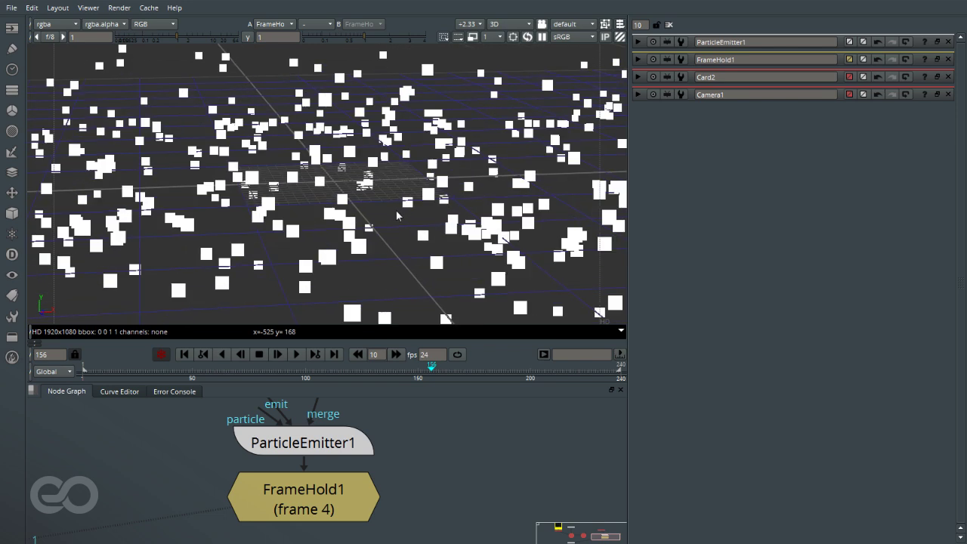
# Reposition Card2 above ParticleEmitter1 in the node graph so the emitter's particle input stays accessible
pyautogui.scroll(-3, 355, 438)
pyautogui.scroll(2, 316, 417)
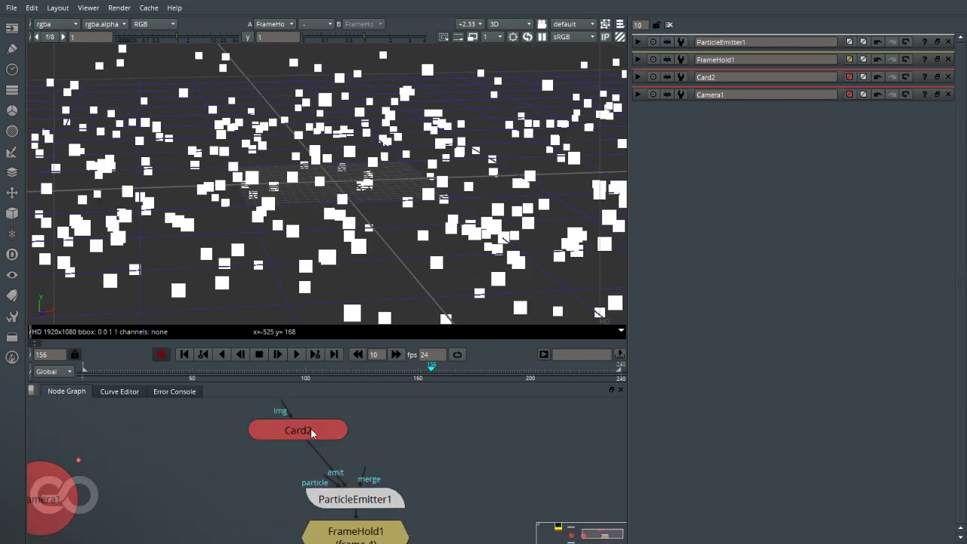
pyautogui.doubleClick(311, 443)
pyautogui.moveTo(312, 443); pyautogui.dragTo(253, 430)
pyautogui.click(319, 431)
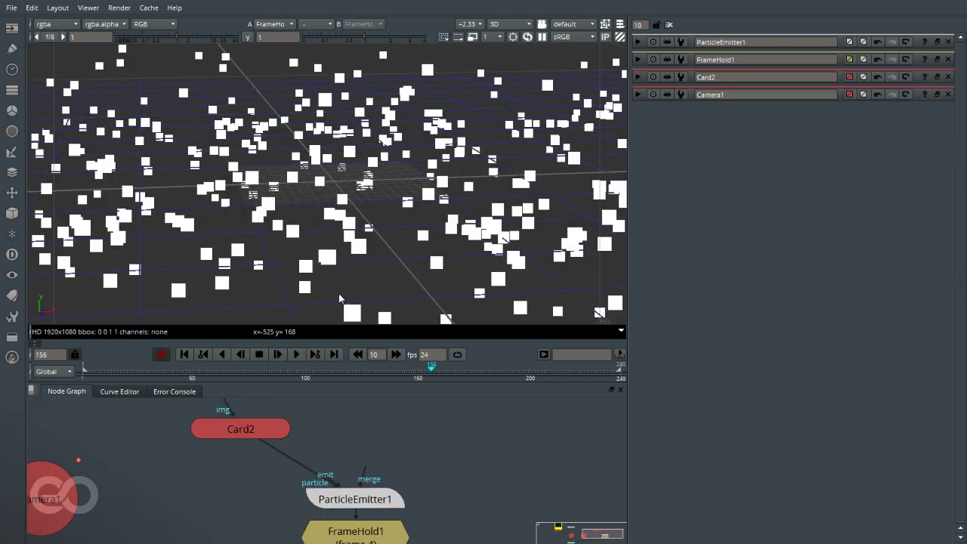
pyautogui.scroll(-3, 319, 464)
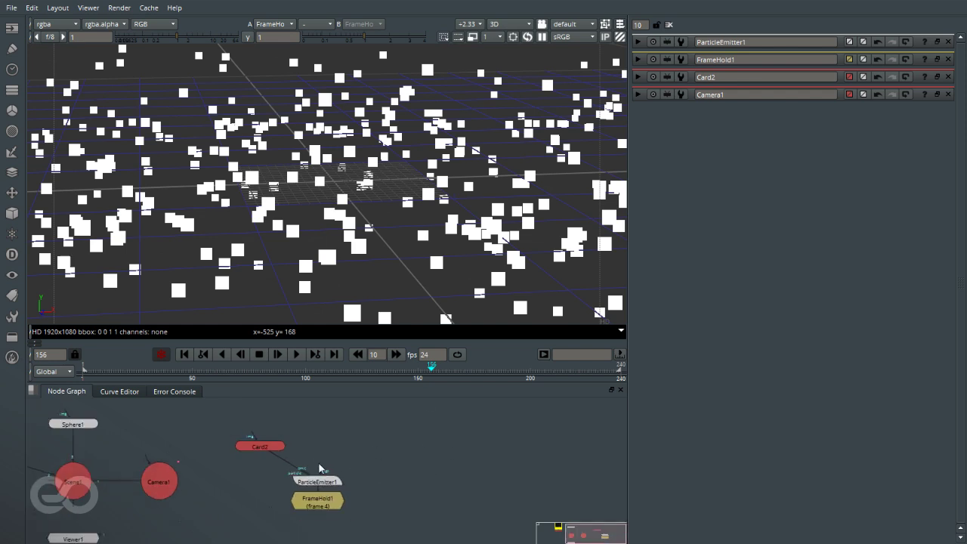
pyautogui.scroll(3, 356, 463)
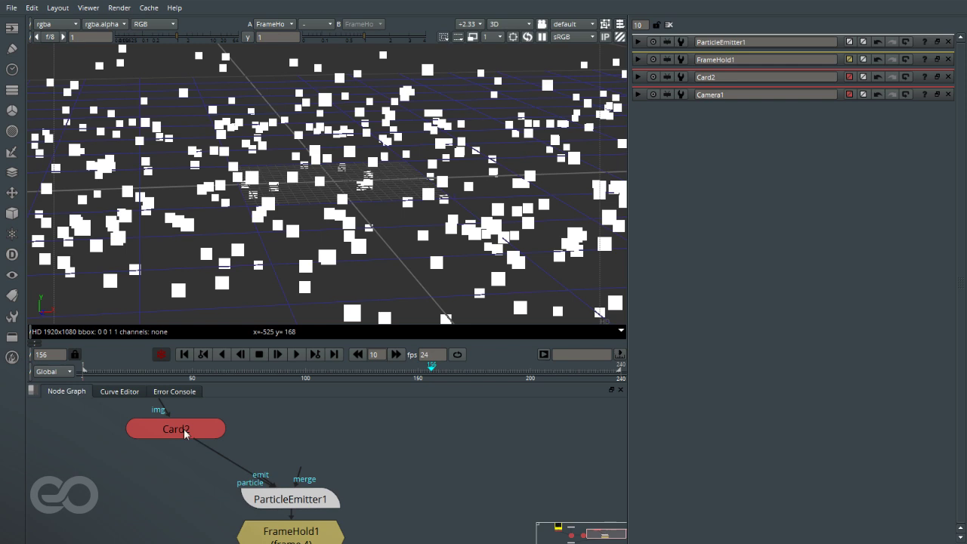
pyautogui.moveTo(185, 433); pyautogui.dragTo(287, 420)
pyautogui.moveTo(259, 486); pyautogui.dragTo(132, 487)
# Add a ColorBars node beside ParticleEmitter1, connect it to the emitter's particle input and view the textured particles
pyautogui.click(11, 28)
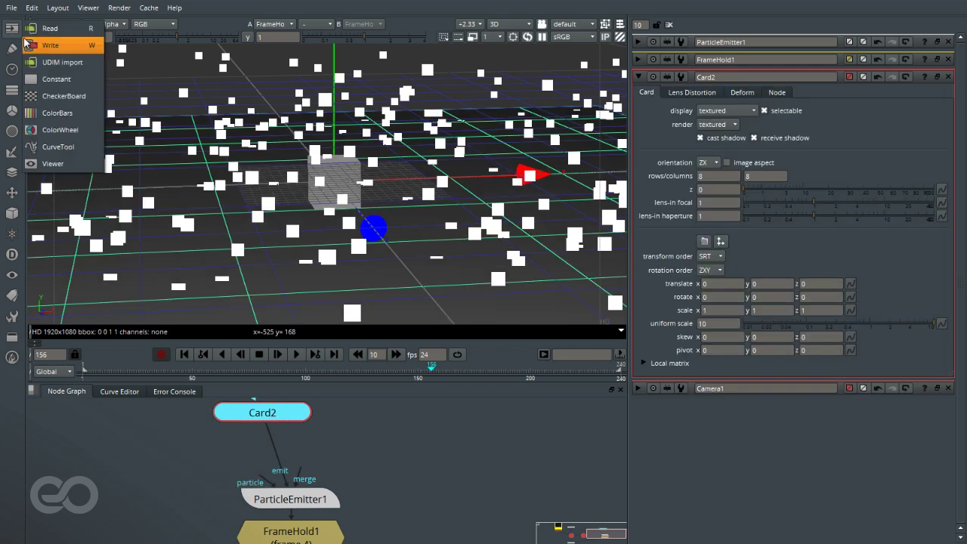
pyautogui.click(57, 113)
pyautogui.moveTo(278, 480); pyautogui.dragTo(487, 476)
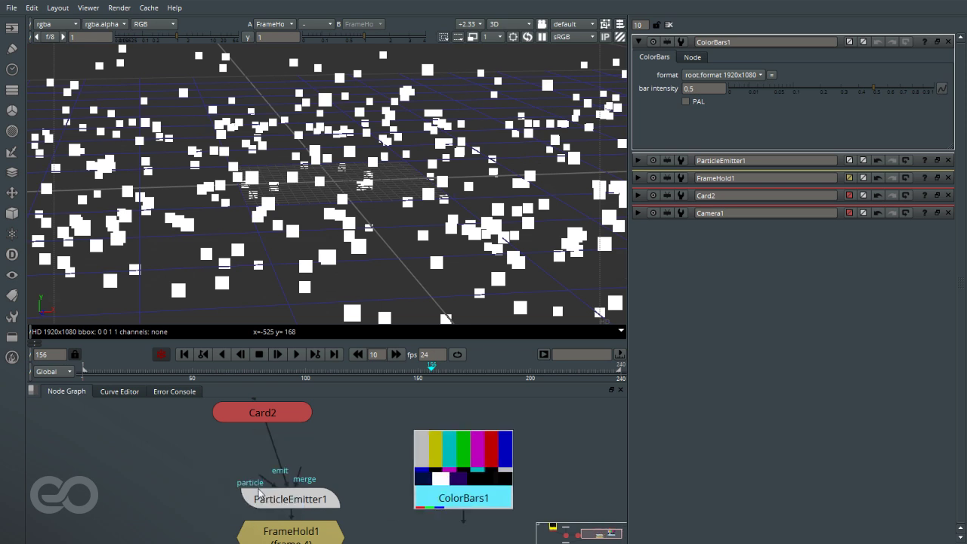
pyautogui.moveTo(302, 478); pyautogui.dragTo(446, 485)
pyautogui.click(366, 415)
pyautogui.keyDown('ctrl'); pyautogui.moveTo(310, 249); pyautogui.dragTo(426, 231); pyautogui.keyUp('ctrl')
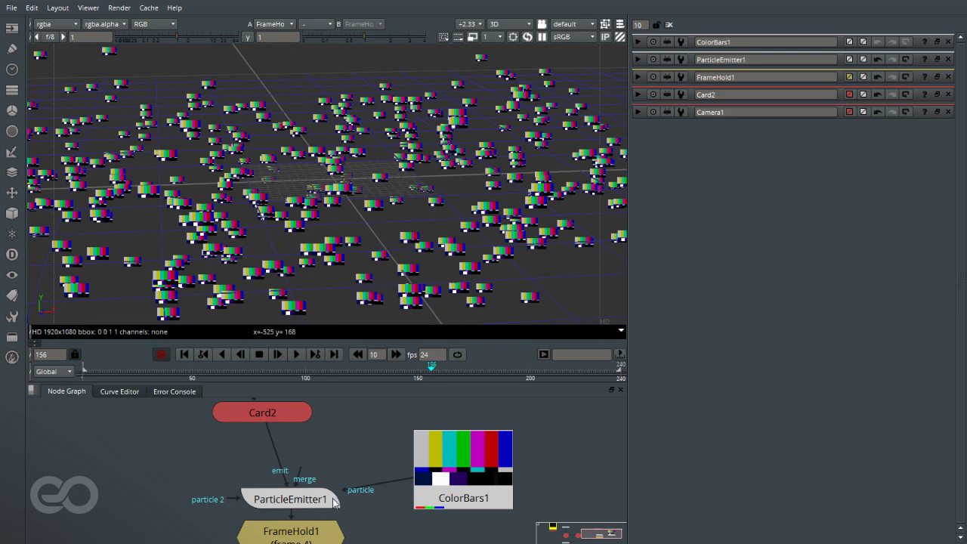
# Set ParticleEmitter1's emission rate to 40 and its particle size to 0.4, checking the cloud from a lower angle
pyautogui.doubleClick(317, 501)
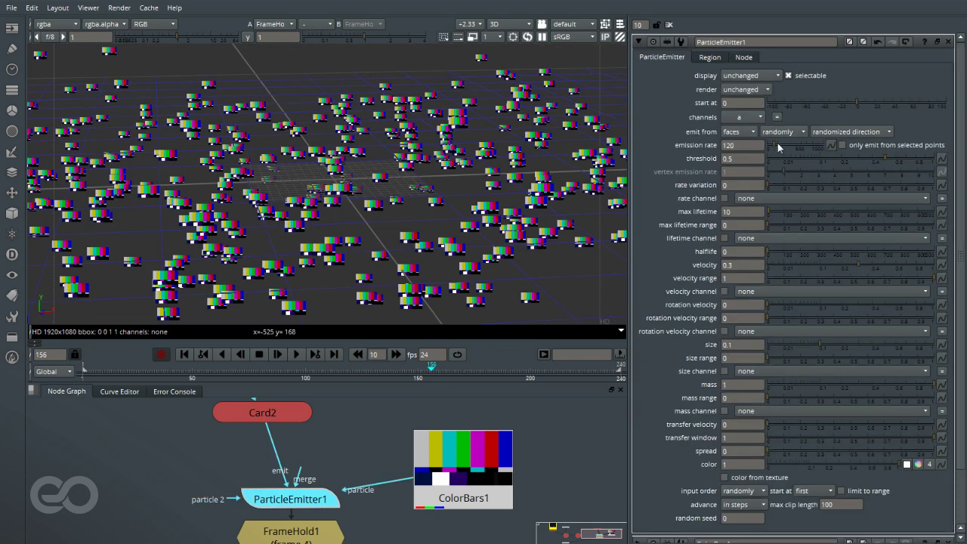
pyautogui.moveTo(778, 143); pyautogui.dragTo(770, 142)
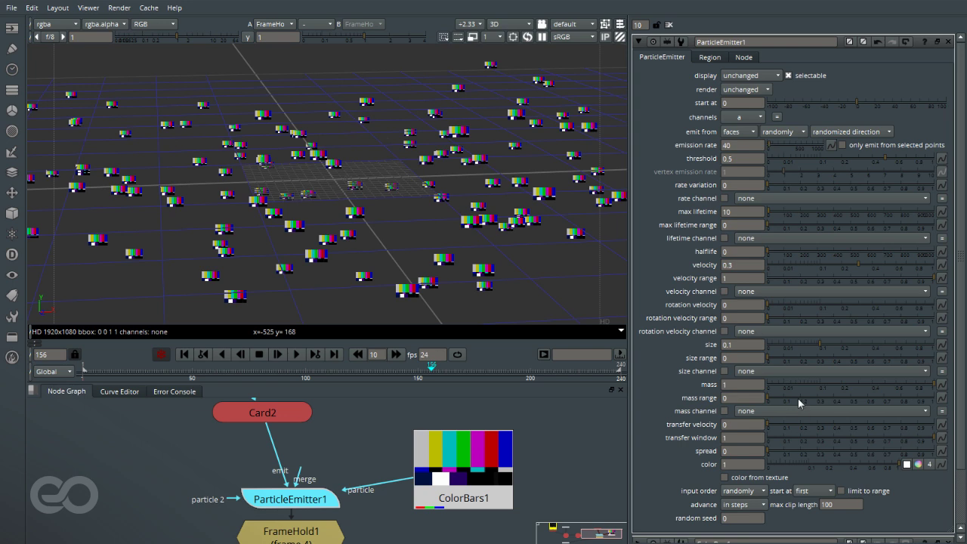
pyautogui.moveTo(824, 344); pyautogui.dragTo(873, 355)
pyautogui.keyDown('ctrl'); pyautogui.moveTo(348, 242); pyautogui.dragTo(323, 161); pyautogui.keyUp('ctrl')
pyautogui.scroll(-5, 425, 196)
pyautogui.scroll(3, 425, 196)
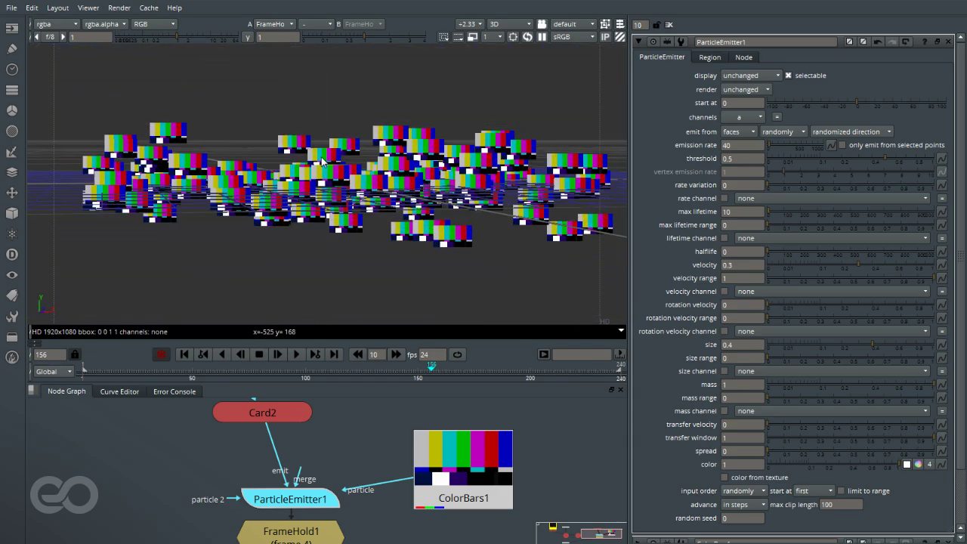
# Move Card2 closer to ParticleEmitter1 and place ColorBars1 above and beside the emitter in the node graph
pyautogui.keyDown('ctrl'); pyautogui.moveTo(353, 231); pyautogui.dragTo(79, 181); pyautogui.keyUp('ctrl')
pyautogui.scroll(-4, 304, 424)
pyautogui.scroll(2, 300, 424)
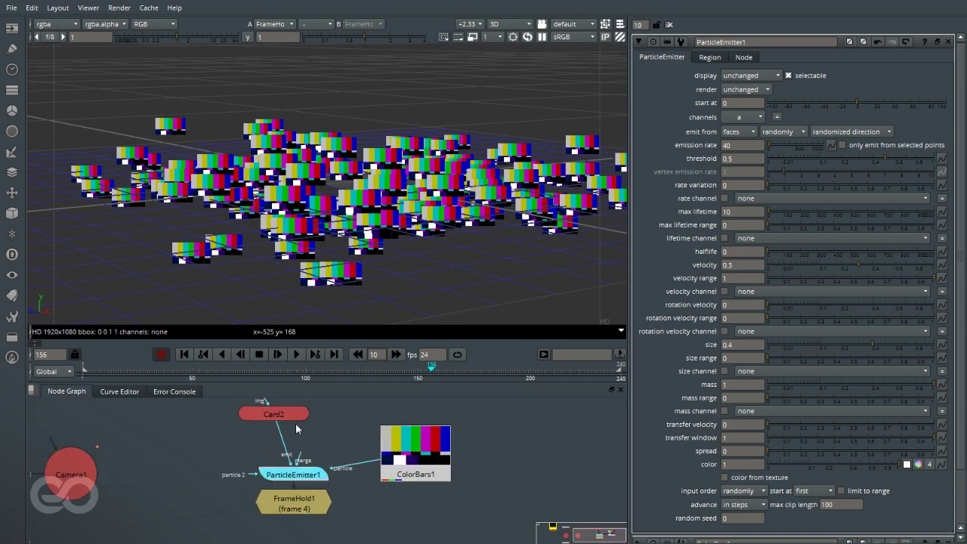
pyautogui.doubleClick(286, 415)
pyautogui.moveTo(285, 414); pyautogui.dragTo(283, 434)
pyautogui.click(344, 428)
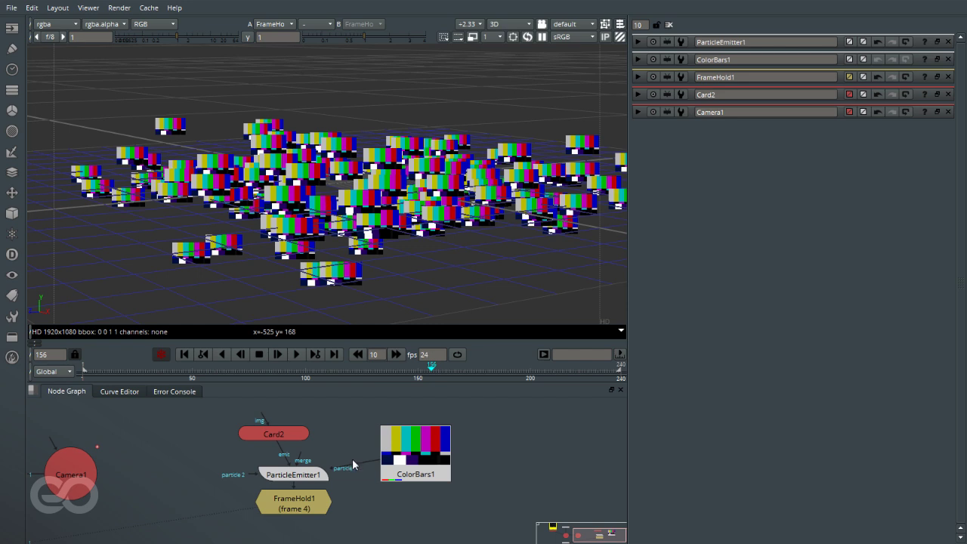
pyautogui.doubleClick(420, 454)
pyautogui.moveTo(419, 454); pyautogui.dragTo(402, 427)
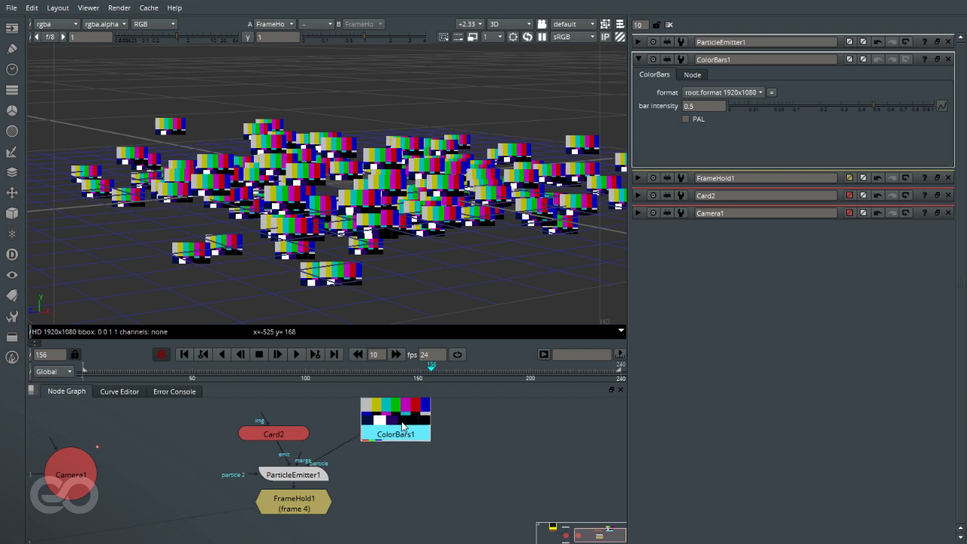
# Add a CheckerBoard node, connect it to ParticleEmitter1's particle 2 input and view the mixed particles from several angles
pyautogui.click(412, 470)
pyautogui.click(436, 485)
pyautogui.click(12, 28)
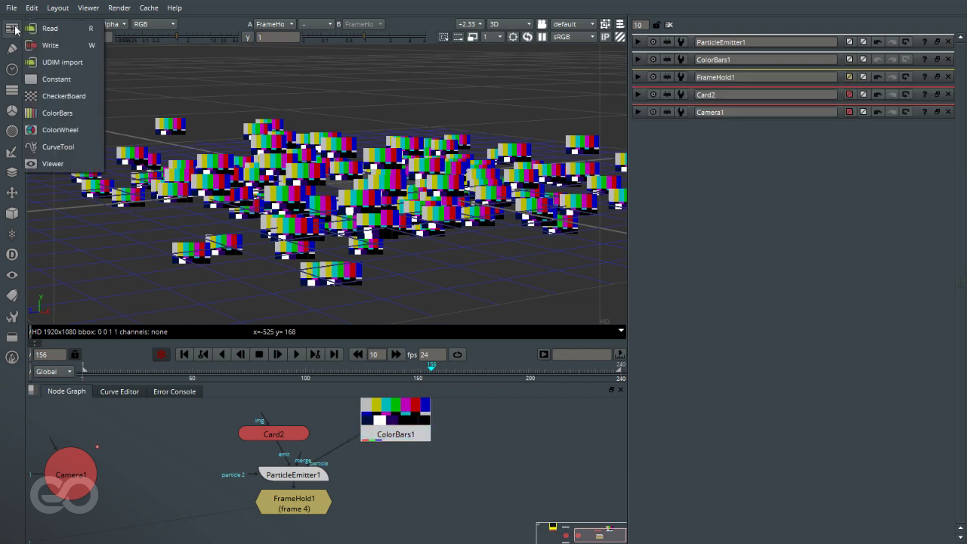
pyautogui.click(56, 100)
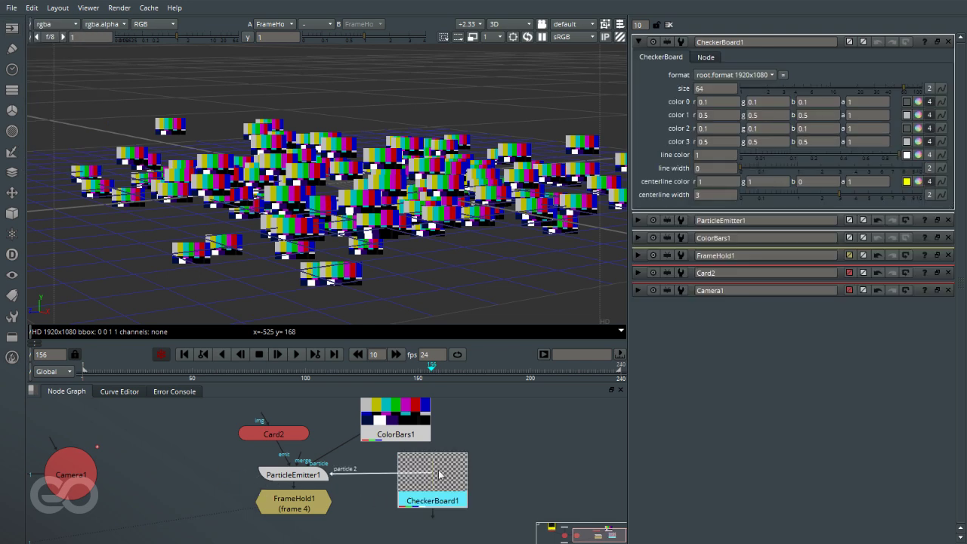
pyautogui.moveTo(444, 473); pyautogui.dragTo(445, 472)
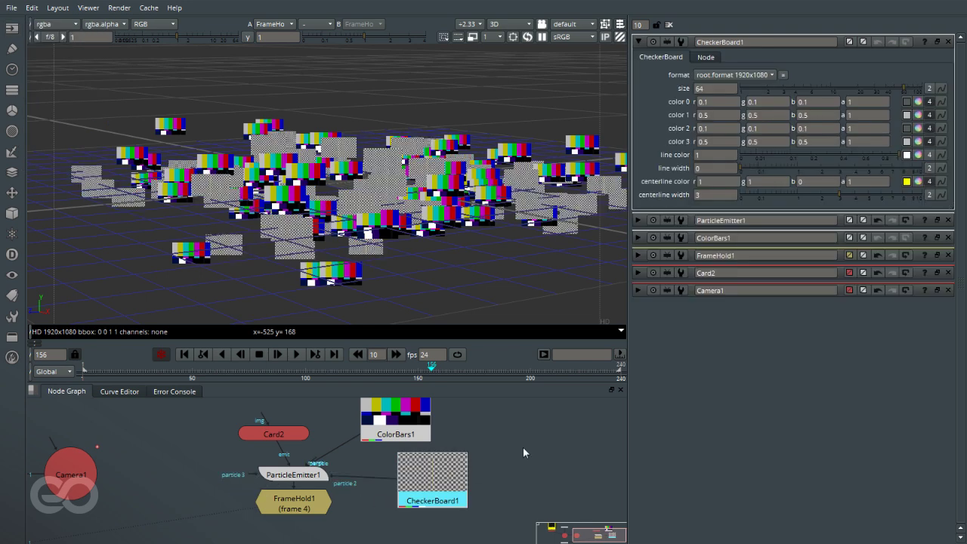
pyautogui.click(523, 447)
pyautogui.keyDown('ctrl'); pyautogui.moveTo(261, 208); pyautogui.dragTo(336, 143); pyautogui.keyUp('ctrl')
pyautogui.scroll(-3, 270, 198)
pyautogui.keyDown('ctrl'); pyautogui.moveTo(271, 198); pyautogui.dragTo(491, 280); pyautogui.keyUp('ctrl')
# Arrange ColorBars1 and CheckerBoard1 side by side above ParticleEmitter1 and examine the mixed particles up close
pyautogui.click(287, 478)
pyautogui.moveTo(404, 434); pyautogui.dragTo(361, 414)
pyautogui.moveTo(437, 489); pyautogui.dragTo(454, 418)
pyautogui.click(440, 482)
pyautogui.keyDown('ctrl'); pyautogui.moveTo(307, 236); pyautogui.dragTo(409, 189); pyautogui.keyUp('ctrl')
pyautogui.scroll(5, 409, 225)
pyautogui.keyDown('ctrl'); pyautogui.moveTo(410, 227); pyautogui.dragTo(239, 211); pyautogui.keyUp('ctrl')
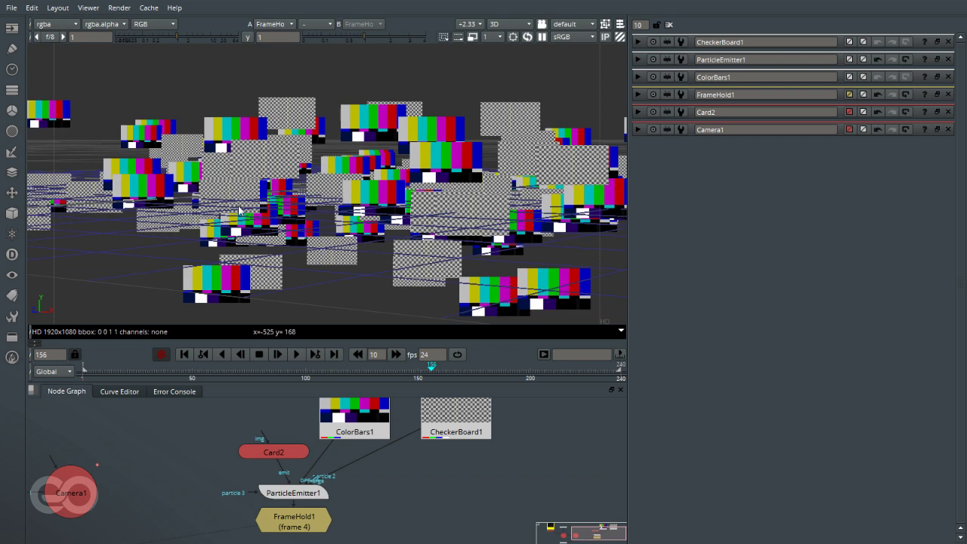
pyautogui.scroll(-4, 266, 482)
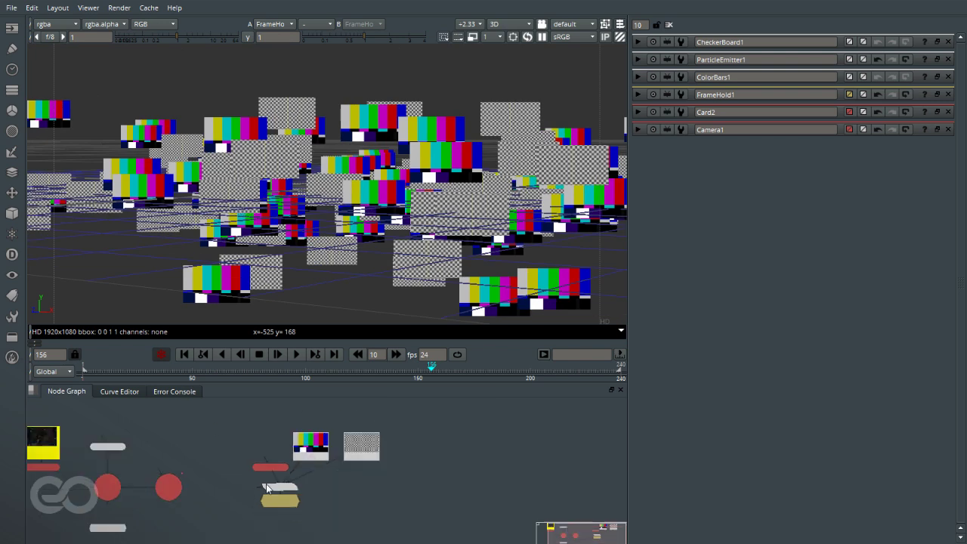
# Delete the ColorBars1 and CheckerBoard1 nodes
pyautogui.scroll(3, 336, 448)
pyautogui.moveTo(240, 412)
pyautogui.mouseDown()
pyautogui.moveTo(373, 479)
pyautogui.moveTo(440, 496)
pyautogui.moveTo(241, 404)
pyautogui.mouseUp()
pyautogui.click(482, 536)
pyautogui.press('Delete')
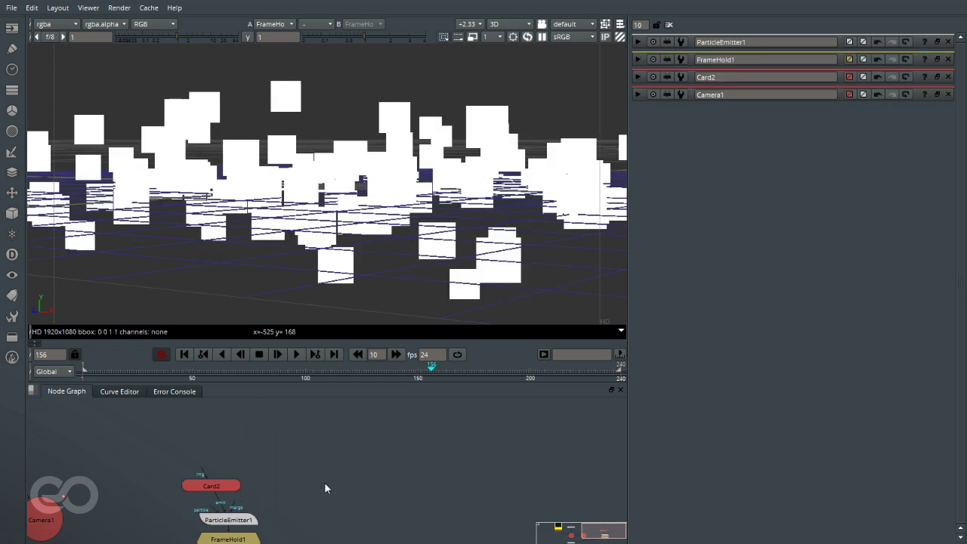
# Read in the image sequence Asteroid.####.png 1-53 from the Asteroids texture folder, placing it beside the emitter
pyautogui.scroll(-2, 348, 446)
pyautogui.scroll(3, 327, 467)
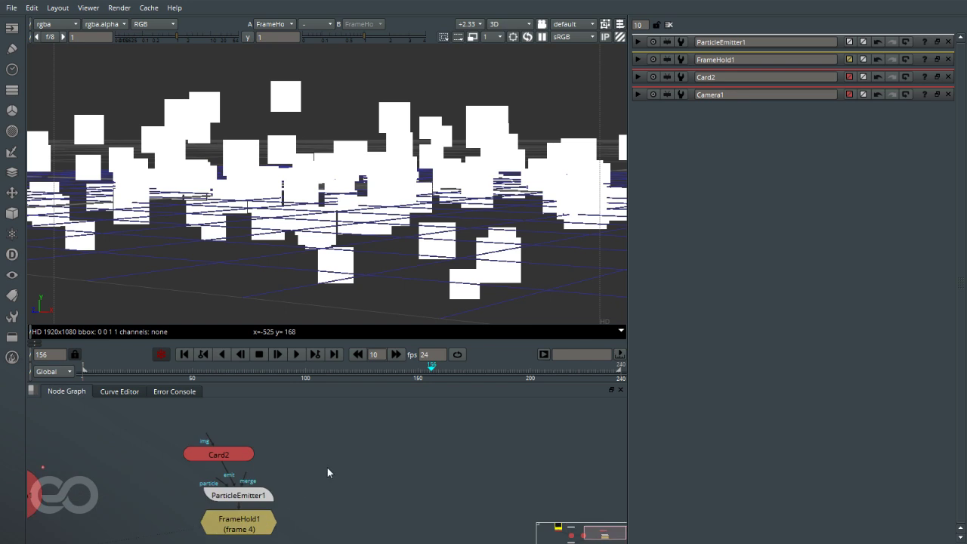
pyautogui.press('r')
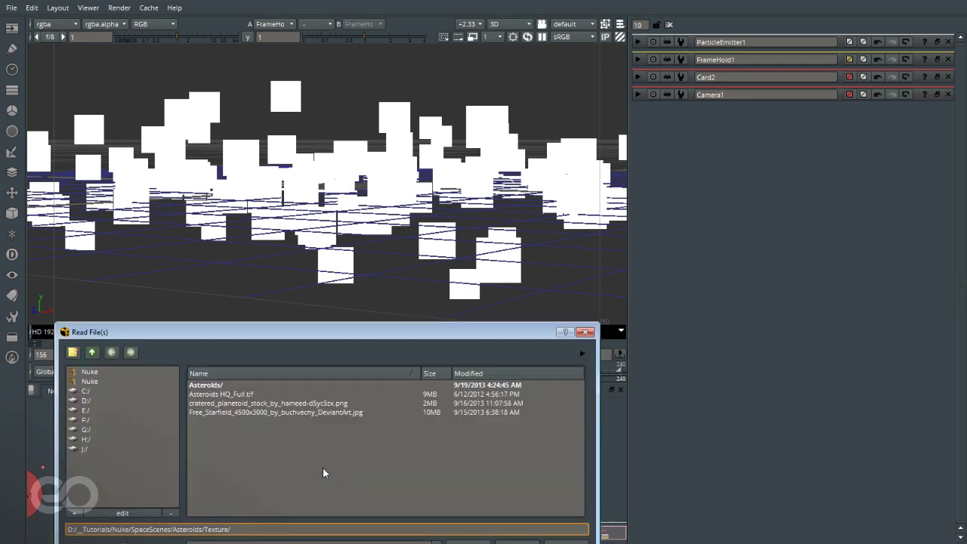
pyautogui.doubleClick(208, 384)
pyautogui.click(228, 384)
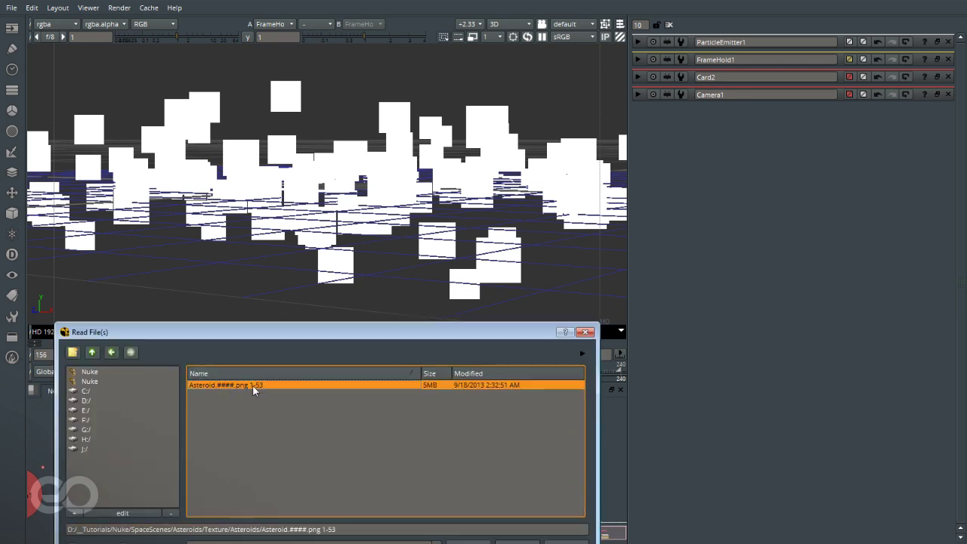
pyautogui.moveTo(512, 337); pyautogui.dragTo(519, 275)
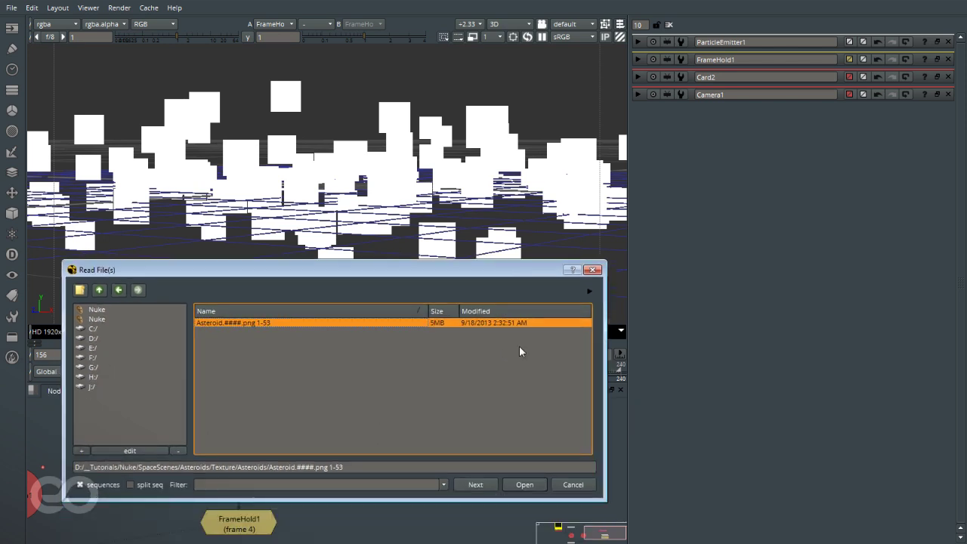
pyautogui.click(524, 485)
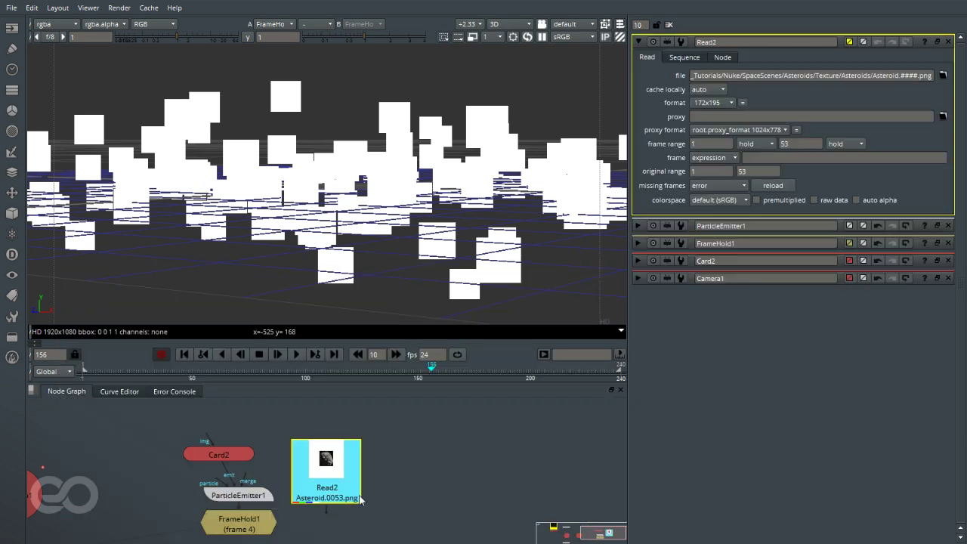
# Show Read2 in the viewer, fit the image and scrub through the asteroid sequence, stopping at frame 32
pyautogui.press('1')
pyautogui.press('f')
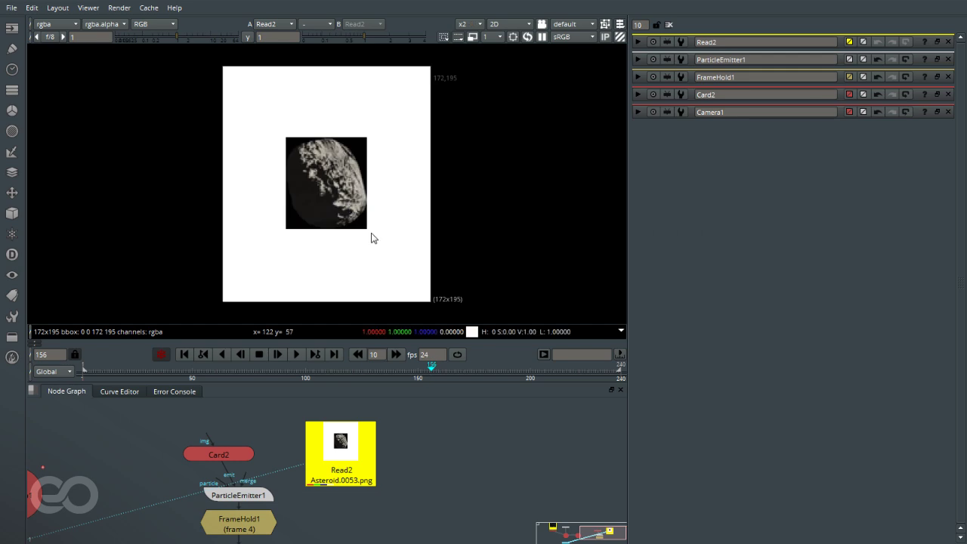
pyautogui.moveTo(100, 370); pyautogui.dragTo(227, 372)
pyautogui.moveTo(298, 371); pyautogui.dragTo(153, 381)
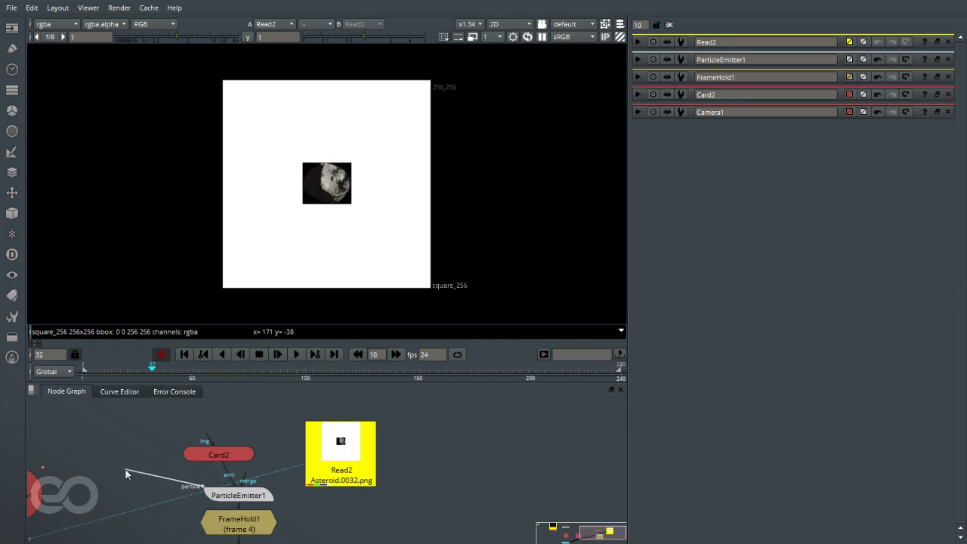
# Connect Read2 to ParticleEmitter1's particle input and view FrameHold1's asteroid particles from several angles
pyautogui.moveTo(350, 470); pyautogui.dragTo(351, 466)
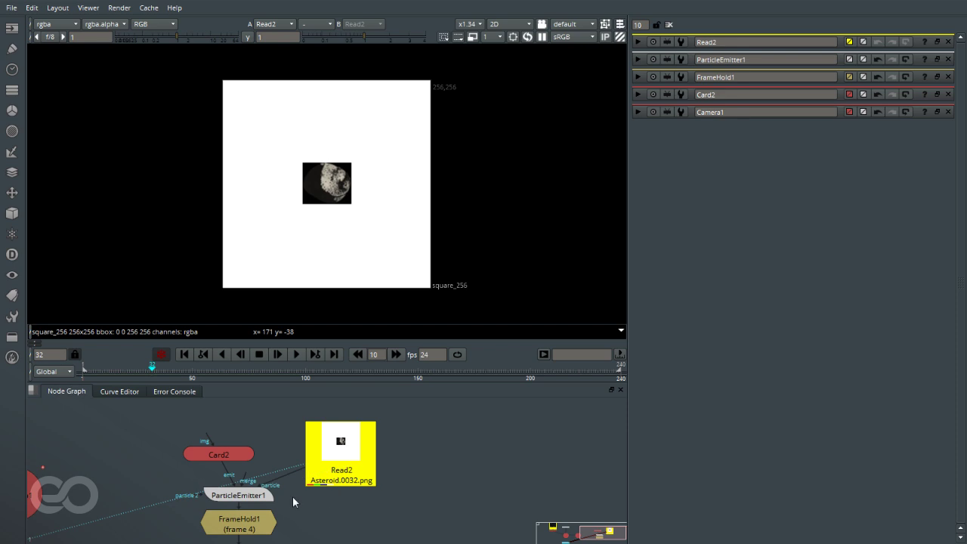
pyautogui.click(247, 522)
pyautogui.press('1')
pyautogui.click(287, 530)
pyautogui.keyDown('ctrl'); pyautogui.moveTo(354, 221); pyautogui.dragTo(346, 161); pyautogui.keyUp('ctrl')
pyautogui.keyDown('alt'); pyautogui.moveTo(346, 162); pyautogui.dragTo(296, 161, button='middle'); pyautogui.keyUp('alt')
pyautogui.keyDown('ctrl'); pyautogui.moveTo(297, 159); pyautogui.dragTo(346, 164); pyautogui.keyUp('ctrl')
pyautogui.keyDown('ctrl'); pyautogui.moveTo(252, 178); pyautogui.dragTo(404, 350); pyautogui.keyUp('ctrl')
# Insert a Premult node between Read2 and ParticleEmitter1, then check the asteroid field while scrubbing to frame 89
pyautogui.doubleClick(358, 454)
pyautogui.press('Tab')
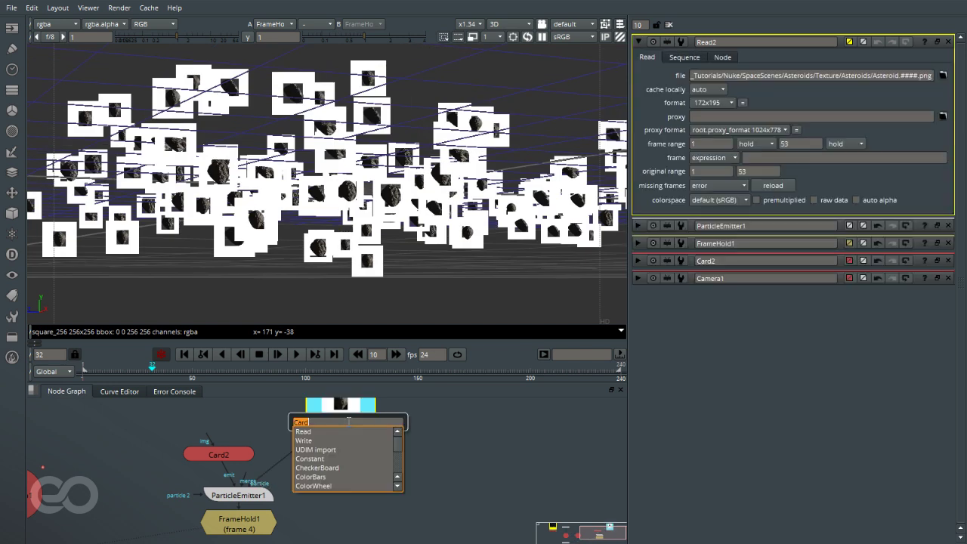
pyautogui.write('premult')
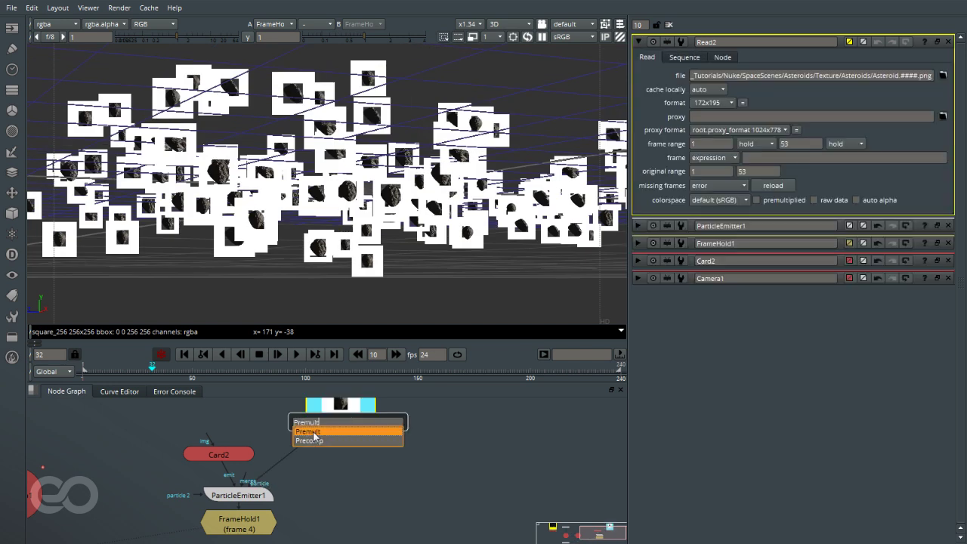
pyautogui.press('Return')
pyautogui.click(373, 500)
pyautogui.keyDown('ctrl'); pyautogui.moveTo(381, 304); pyautogui.dragTo(409, 235); pyautogui.keyUp('ctrl')
pyautogui.moveTo(158, 372); pyautogui.dragTo(279, 371)
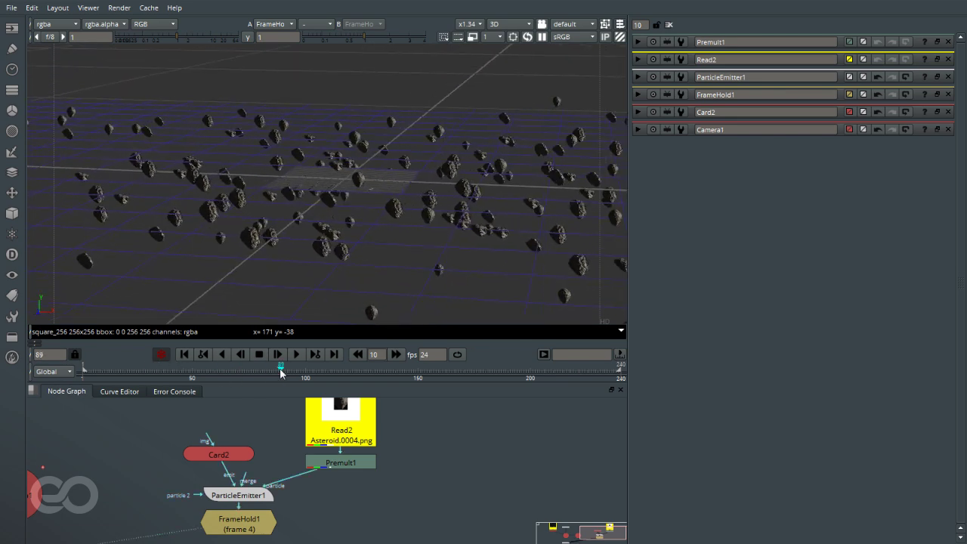
pyautogui.keyDown('ctrl'); pyautogui.moveTo(447, 216); pyautogui.dragTo(465, 249); pyautogui.keyUp('ctrl')
# Set ParticleEmitter1's start at option to random so each particle begins on a random frame of the asteroid sequence
pyautogui.doubleClick(246, 497)
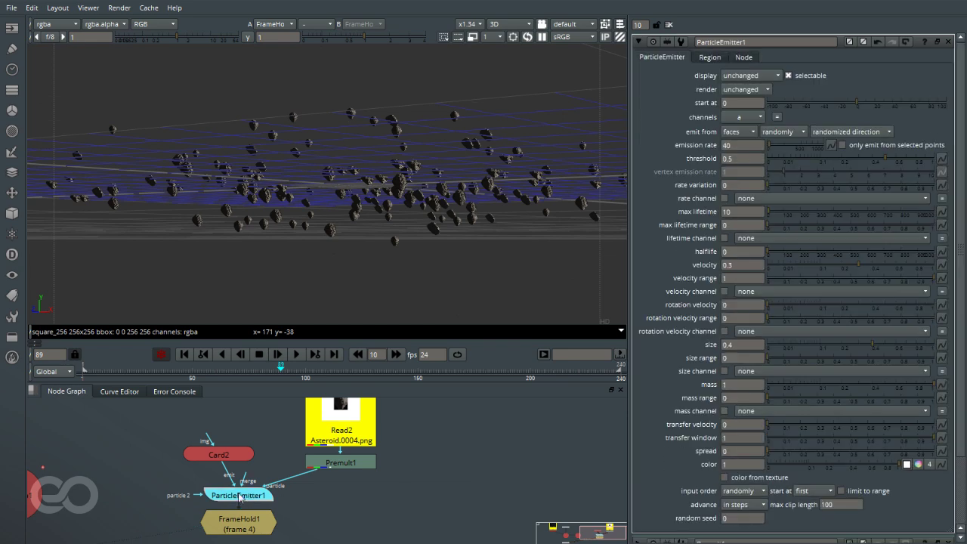
pyautogui.keyDown('ctrl'); pyautogui.moveTo(412, 295); pyautogui.dragTo(422, 221); pyautogui.keyUp('ctrl')
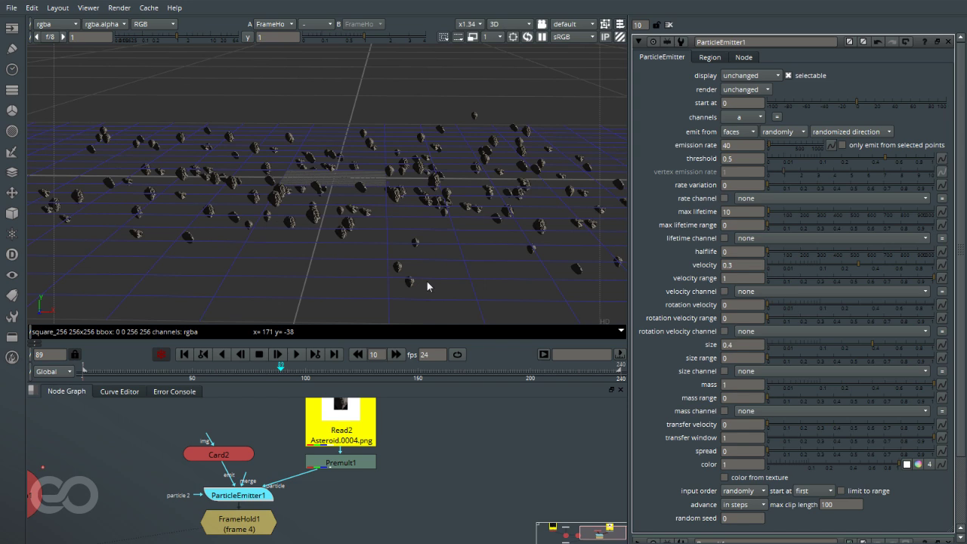
pyautogui.doubleClick(338, 418)
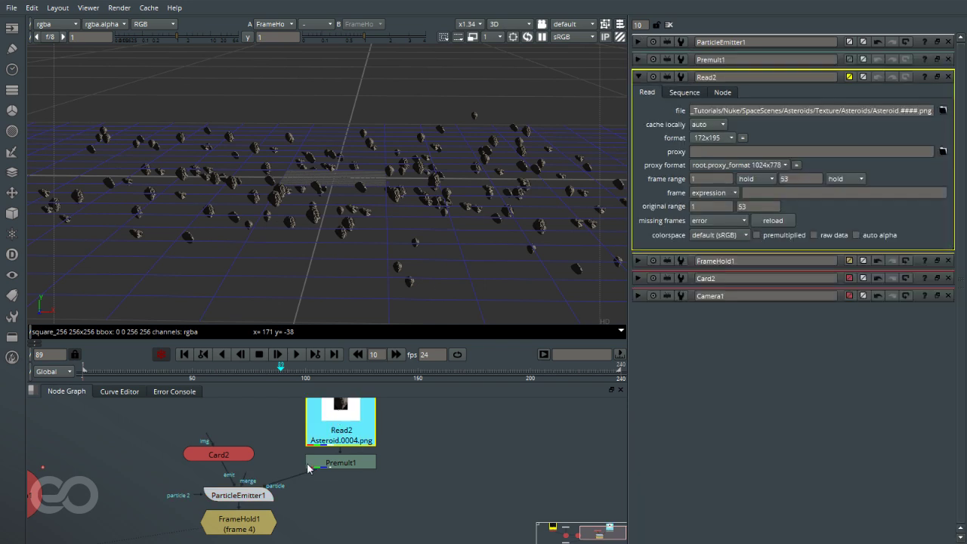
pyautogui.doubleClick(255, 497)
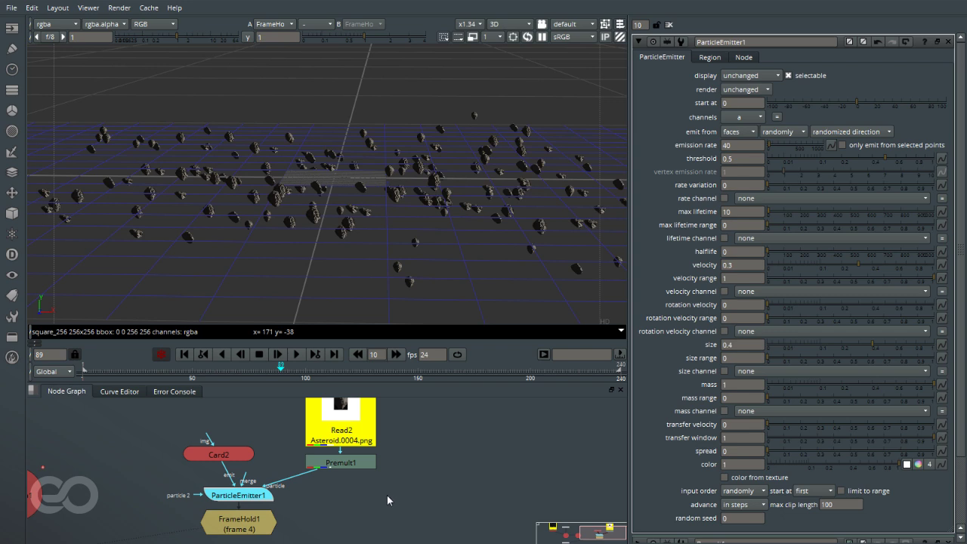
pyautogui.scroll(-3, 820, 412)
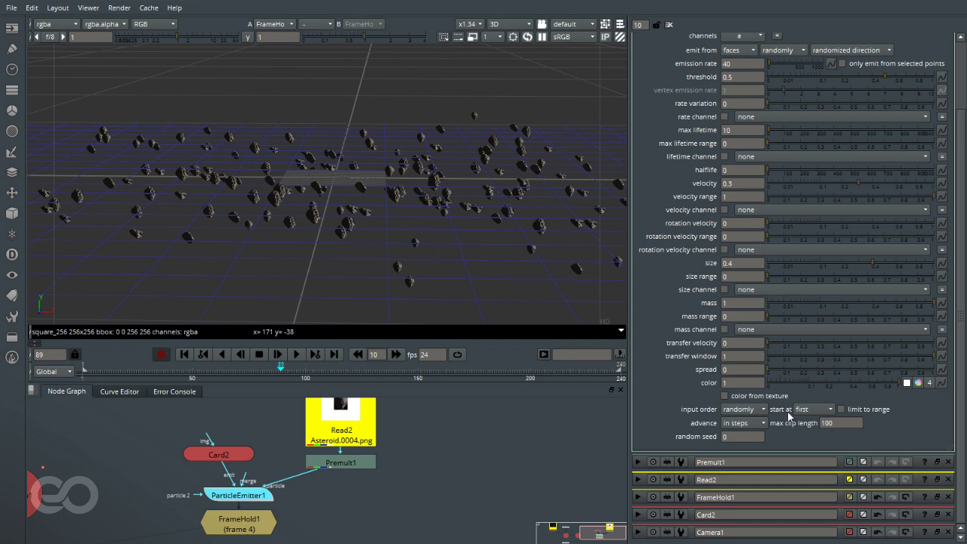
pyautogui.click(815, 414)
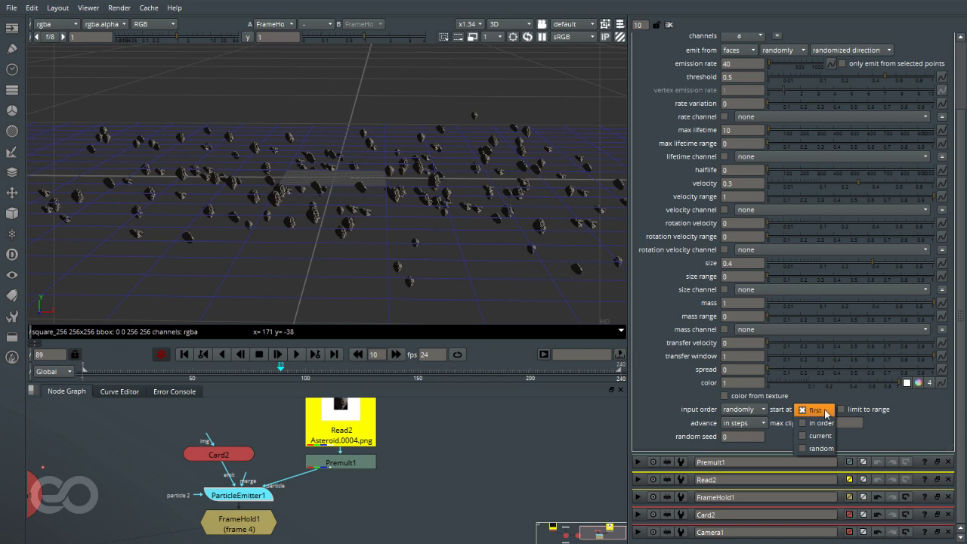
pyautogui.click(899, 440)
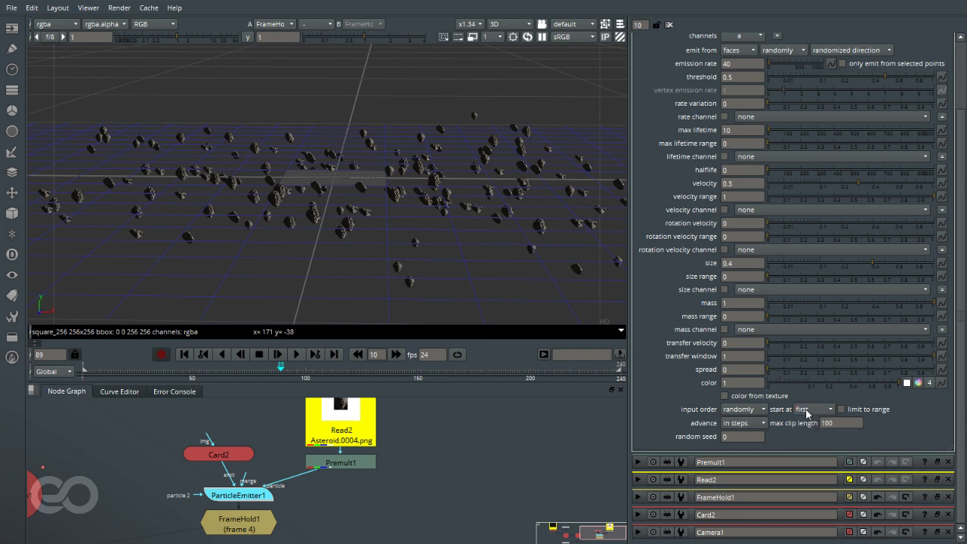
pyautogui.moveTo(807, 413)
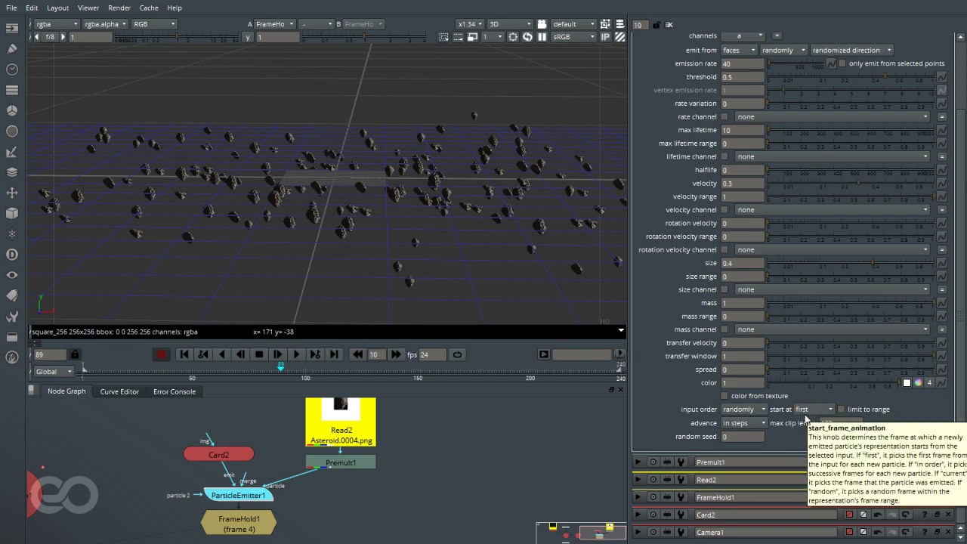
pyautogui.click(810, 415)
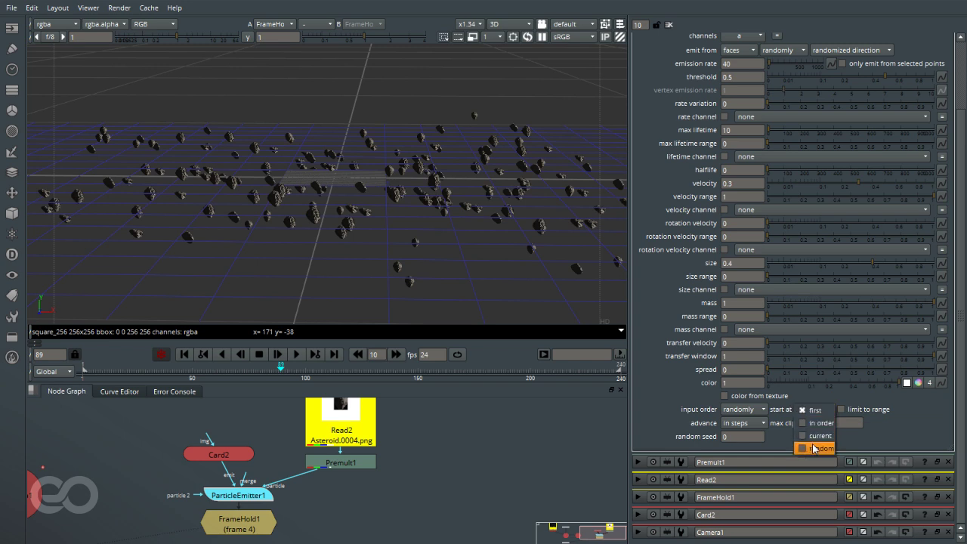
pyautogui.click(814, 449)
pyautogui.keyDown('ctrl'); pyautogui.moveTo(396, 192); pyautogui.dragTo(274, 246); pyautogui.keyUp('ctrl')
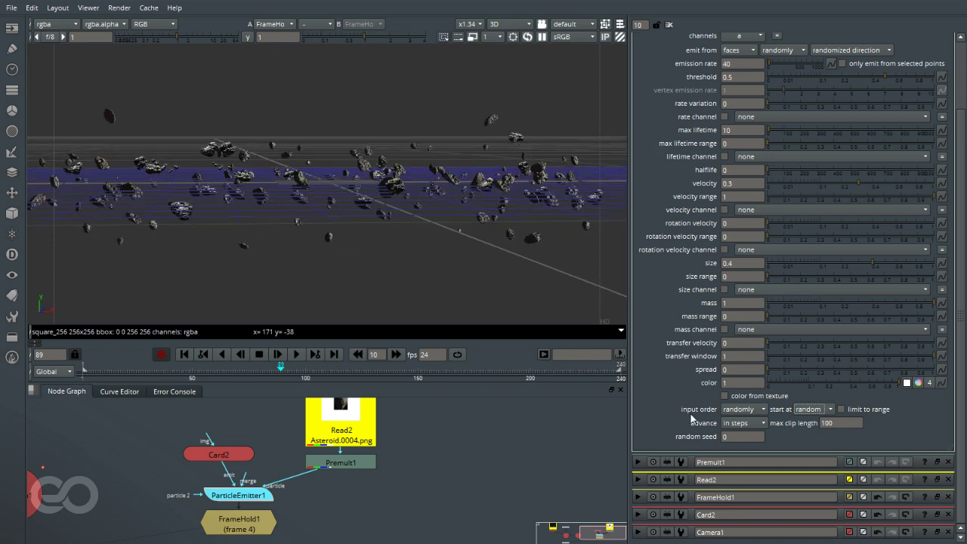
# Scrub to frame 185 and set ParticleEmitter1's advance option to constant
pyautogui.moveTo(284, 369); pyautogui.dragTo(497, 365)
pyautogui.click(743, 424)
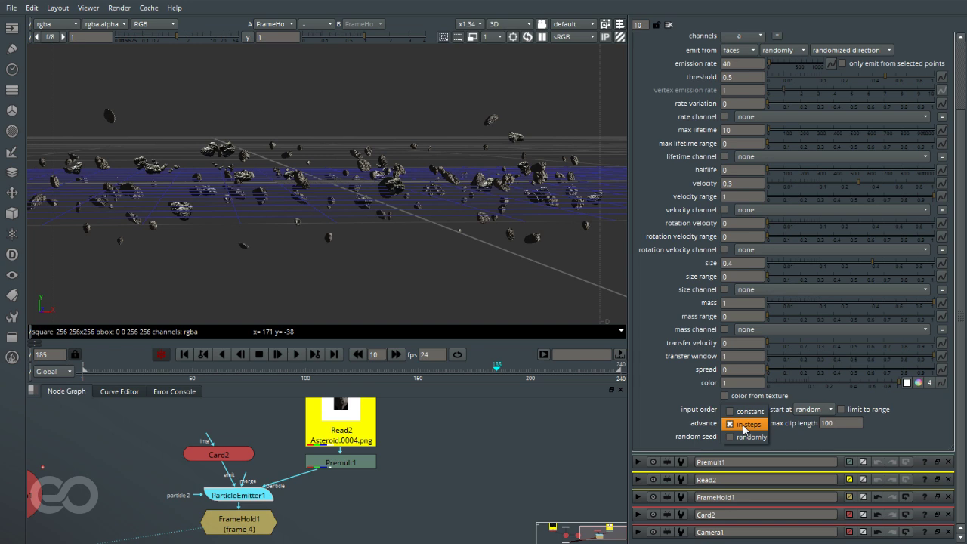
pyautogui.doubleClick(234, 529)
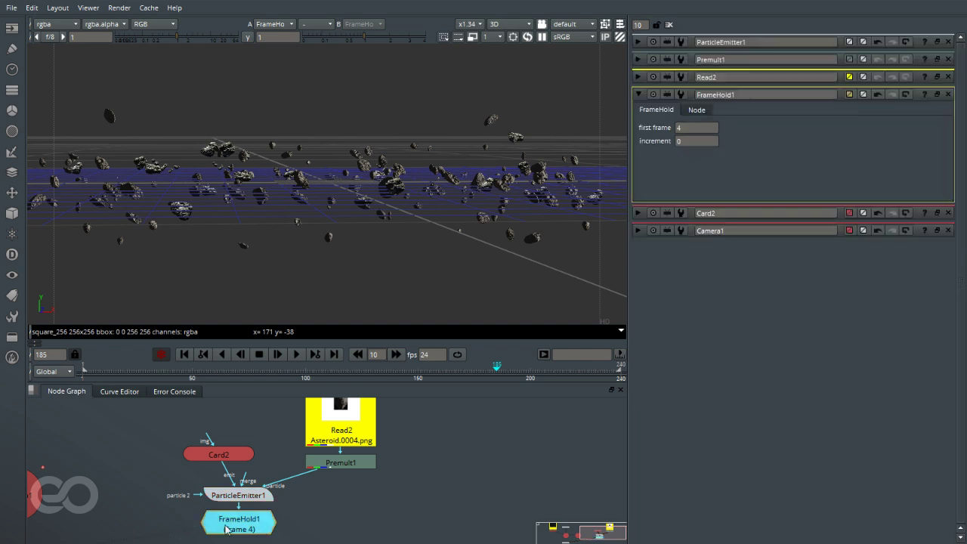
pyautogui.doubleClick(240, 498)
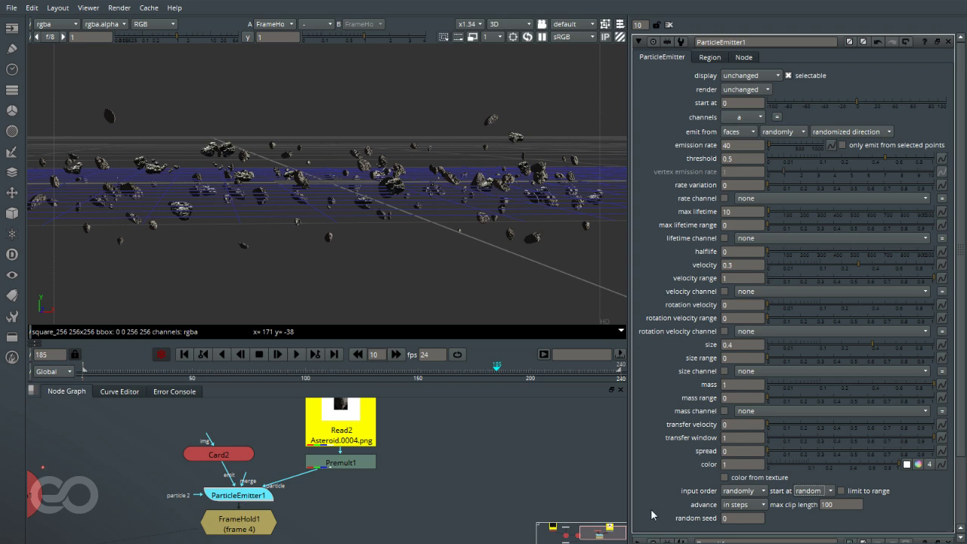
pyautogui.click(744, 505)
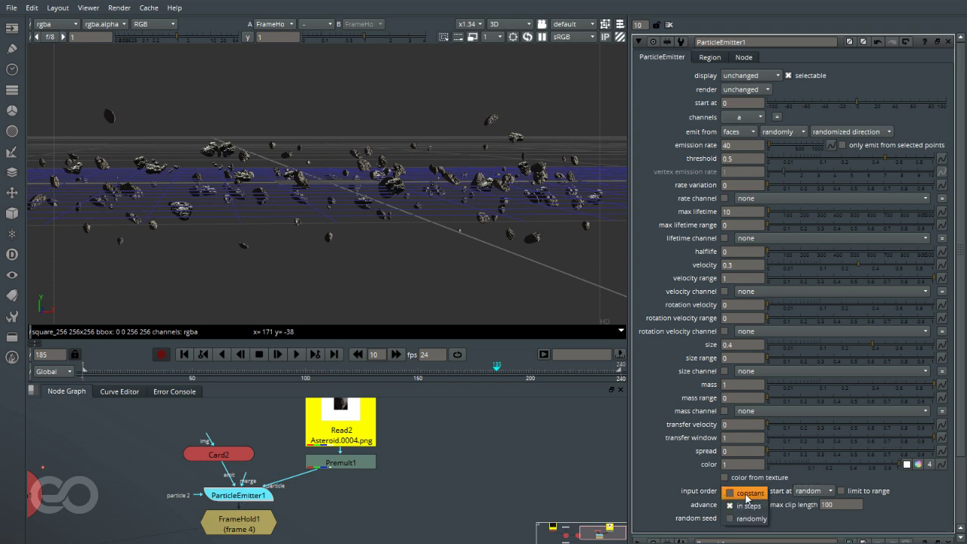
pyautogui.click(746, 494)
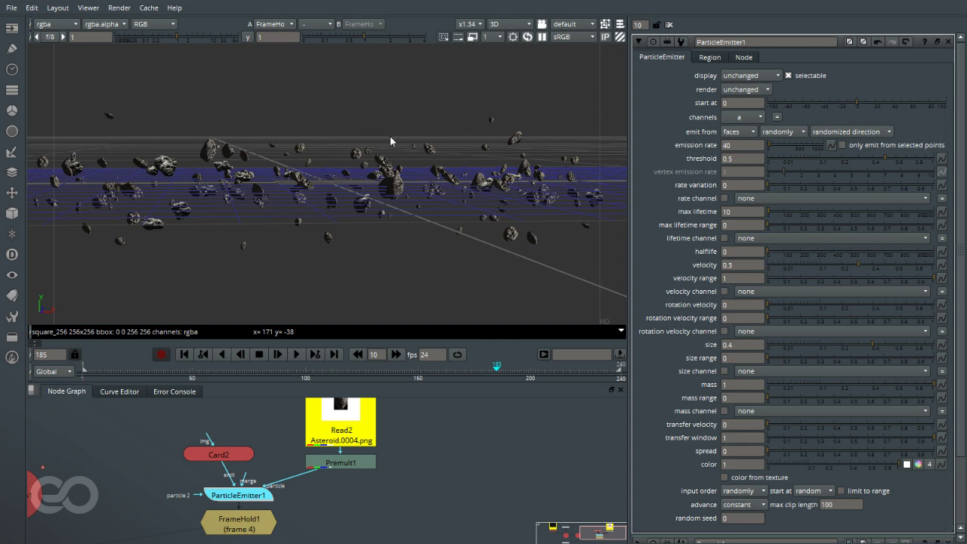
# Examine the varied asteroid particles up close and from several angles, using an enlarged viewer
pyautogui.keyDown('ctrl'); pyautogui.moveTo(376, 210); pyautogui.dragTo(340, 198); pyautogui.keyUp('ctrl')
pyautogui.keyDown('ctrl'); pyautogui.moveTo(281, 168); pyautogui.dragTo(288, 213); pyautogui.keyUp('ctrl')
pyautogui.scroll(3, 445, 230)
pyautogui.scroll(3, 176, 194)
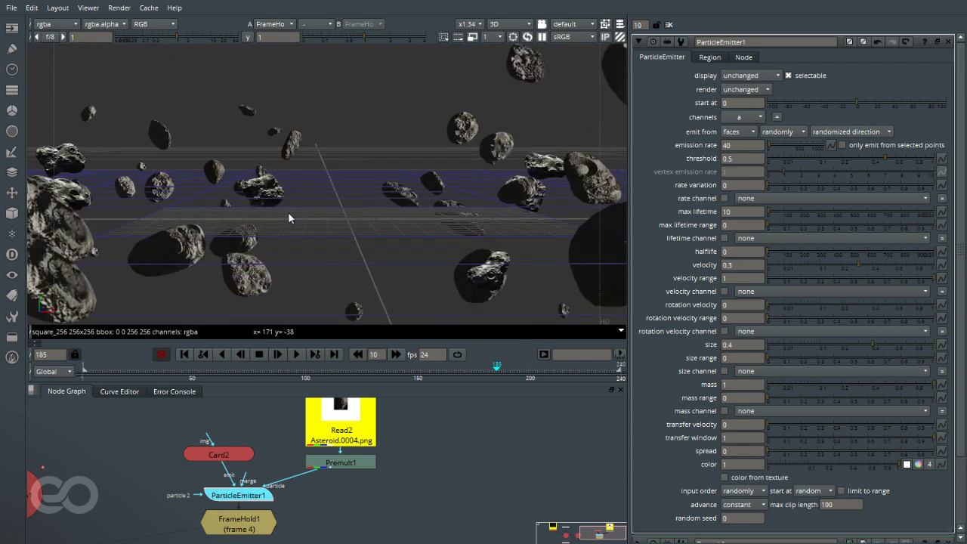
pyautogui.scroll(-8, 267, 211)
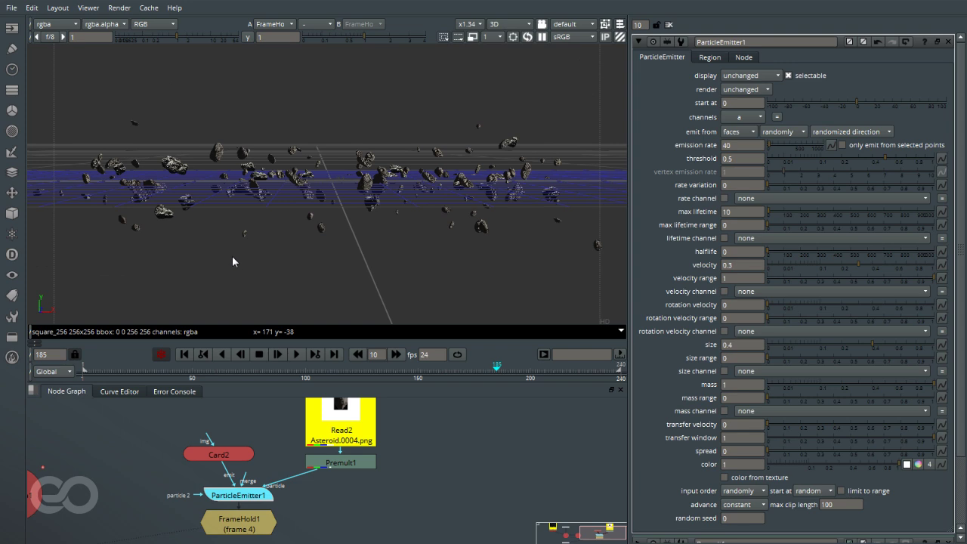
pyautogui.press('space')
pyautogui.scroll(-3, 435, 314)
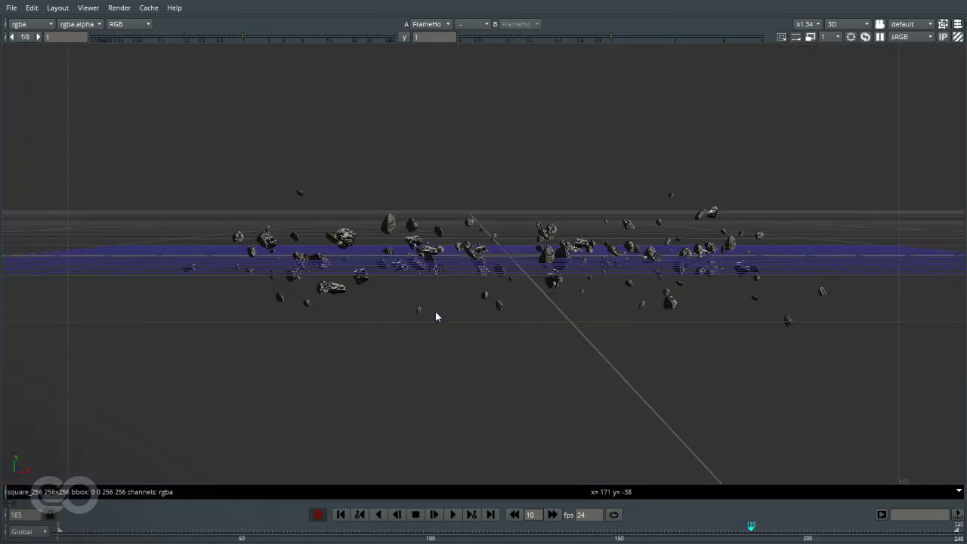
pyautogui.scroll(5, 468, 276)
pyautogui.keyDown('ctrl'); pyautogui.moveTo(470, 293); pyautogui.dragTo(268, 260); pyautogui.keyUp('ctrl')
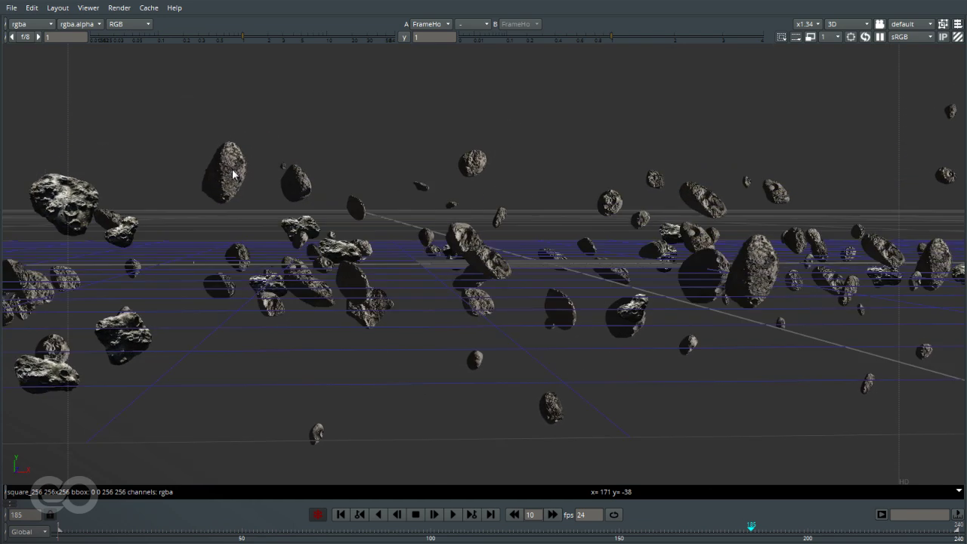
pyautogui.scroll(-5, 374, 274)
pyautogui.scroll(4, 469, 272)
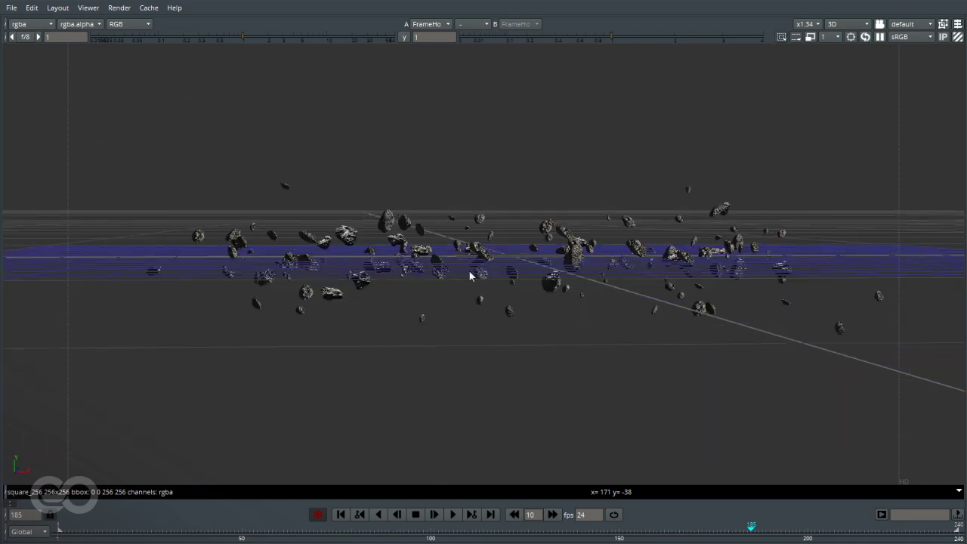
pyautogui.press('space')
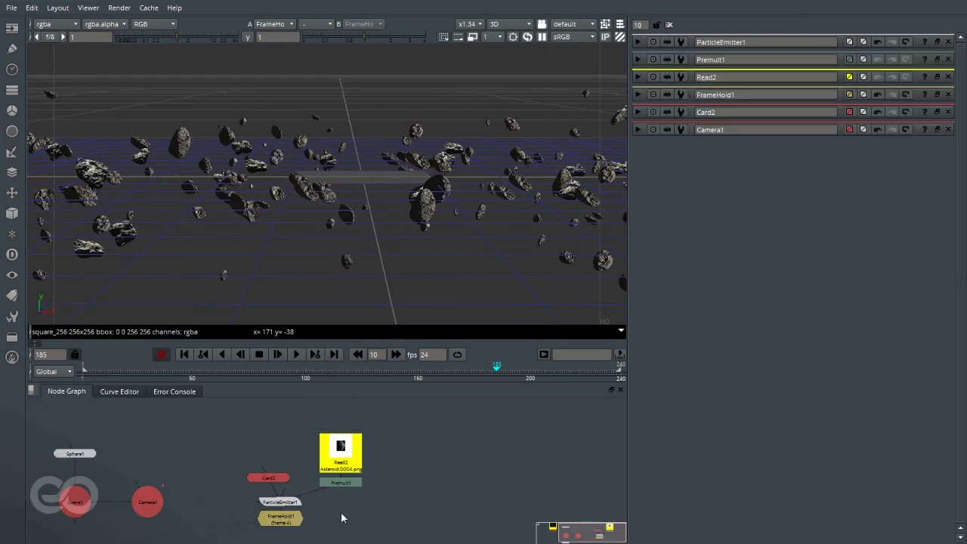
# Insert a Transform node between Read2 and Premult1
pyautogui.scroll(3, 344, 475)
pyautogui.doubleClick(345, 474)
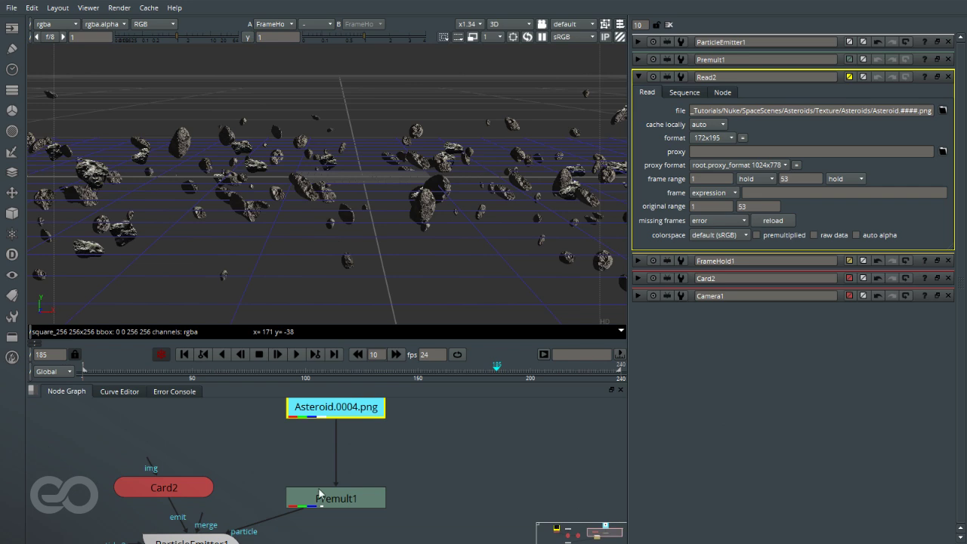
pyautogui.scroll(2, 331, 446)
pyautogui.scroll(-3, 333, 454)
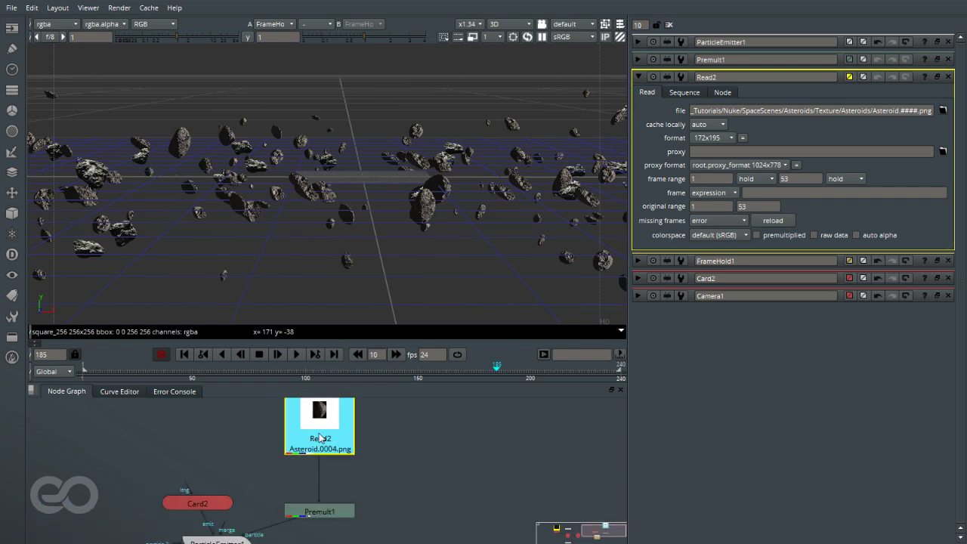
pyautogui.scroll(2, 319, 435)
pyautogui.press('Tab')
pyautogui.write('tra')
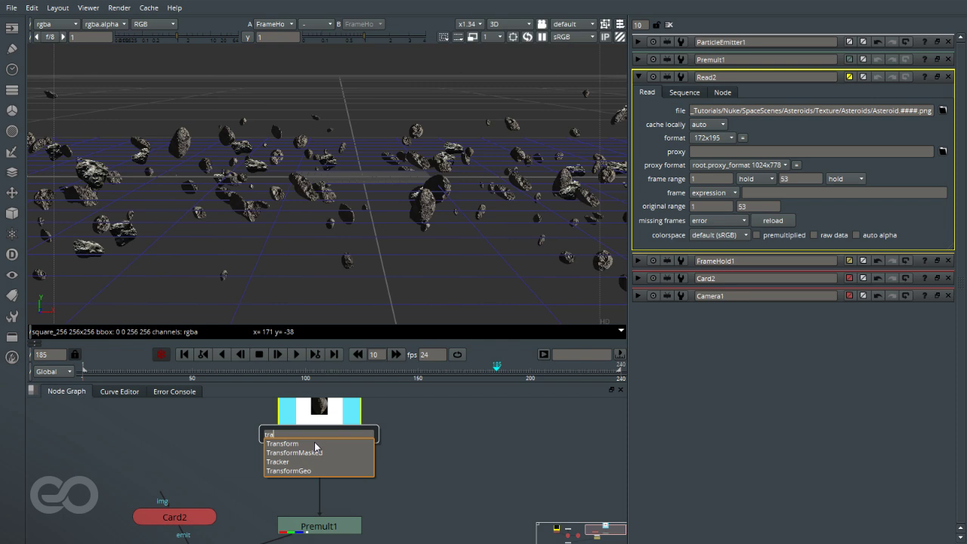
pyautogui.click(315, 445)
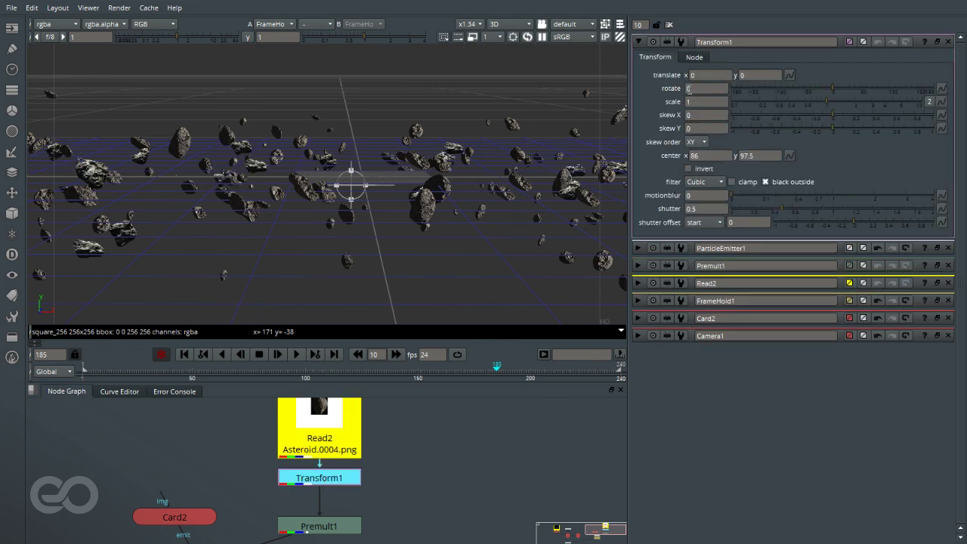
# Try a Transform1 rotation of 114 and check its effect on the asteroid particles from other angles
pyautogui.moveTo(849, 90); pyautogui.dragTo(897, 90)
pyautogui.keyDown('ctrl'); pyautogui.moveTo(367, 244); pyautogui.dragTo(620, 213); pyautogui.keyUp('ctrl')
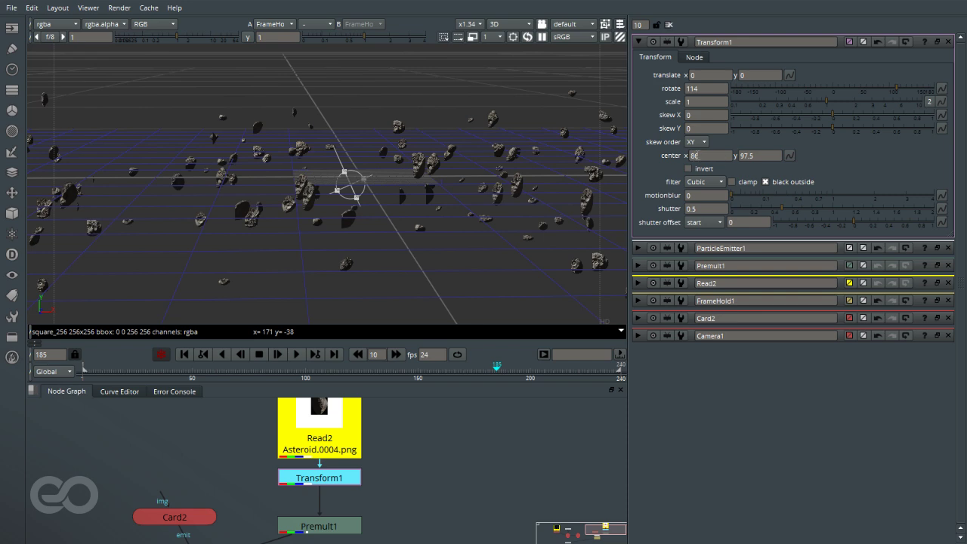
pyautogui.keyDown('ctrl'); pyautogui.moveTo(403, 168); pyautogui.dragTo(345, 175); pyautogui.keyUp('ctrl')
pyautogui.keyDown('alt'); pyautogui.moveTo(345, 176); pyautogui.dragTo(516, 232, button='middle'); pyautogui.keyUp('alt')
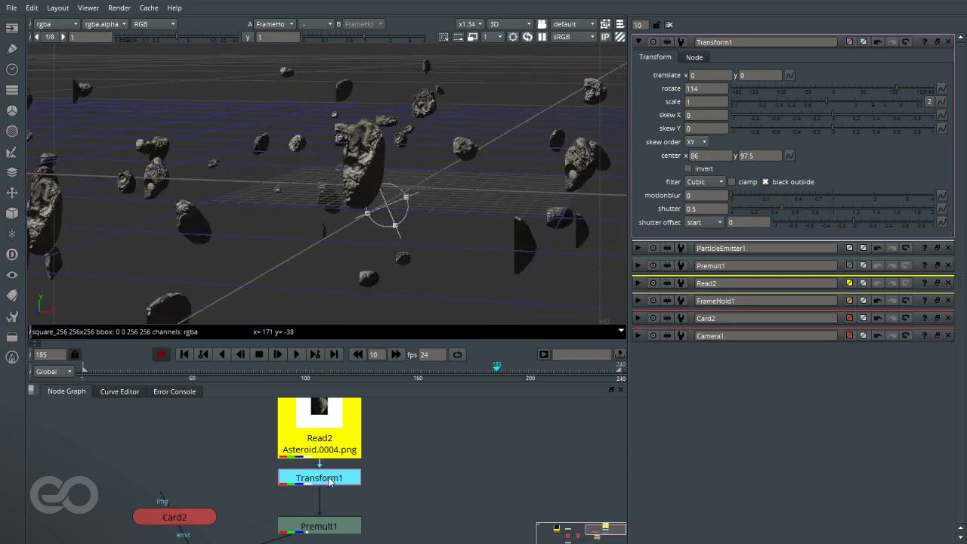
# Delete Transform1 and move Read2 back down just above Premult1
pyautogui.press('Delete')
pyautogui.scroll(-5, 378, 450)
pyautogui.scroll(4, 378, 450)
pyautogui.moveTo(315, 408); pyautogui.dragTo(317, 454)
pyautogui.scroll(-6, 297, 212)
pyautogui.keyDown('ctrl'); pyautogui.moveTo(296, 208); pyautogui.dragTo(371, 161); pyautogui.keyUp('ctrl')
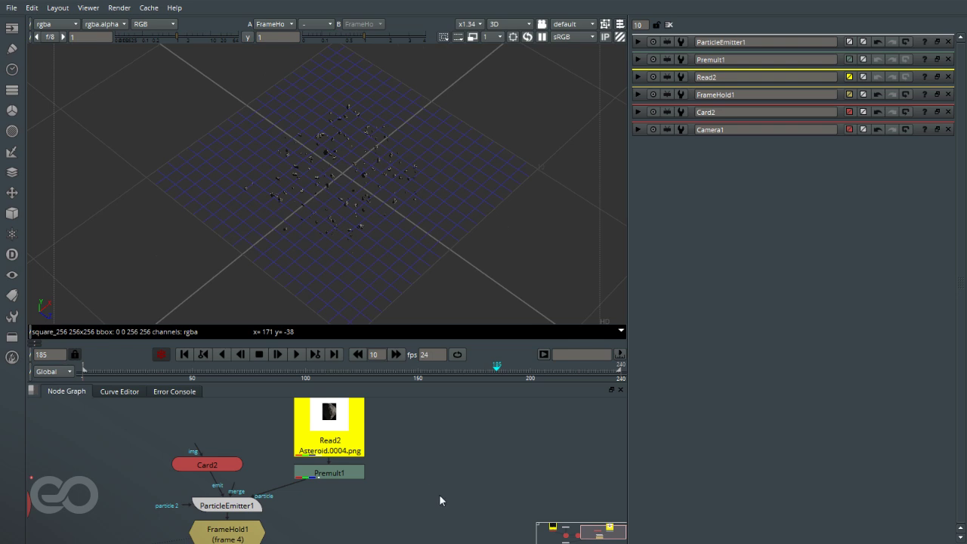
# Connect FrameHold1 to an input of Scene1
pyautogui.scroll(-3, 368, 481)
pyautogui.scroll(4, 282, 488)
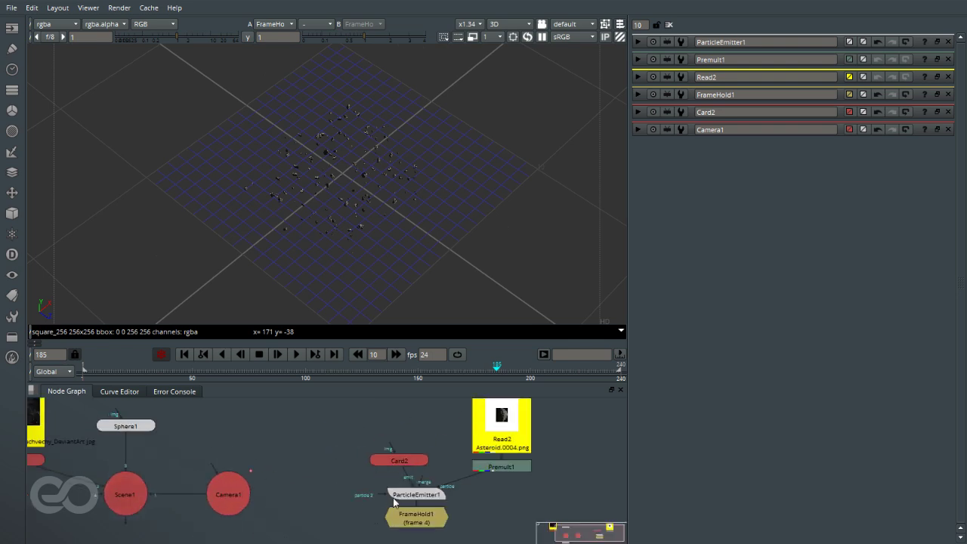
pyautogui.scroll(-1, 342, 461)
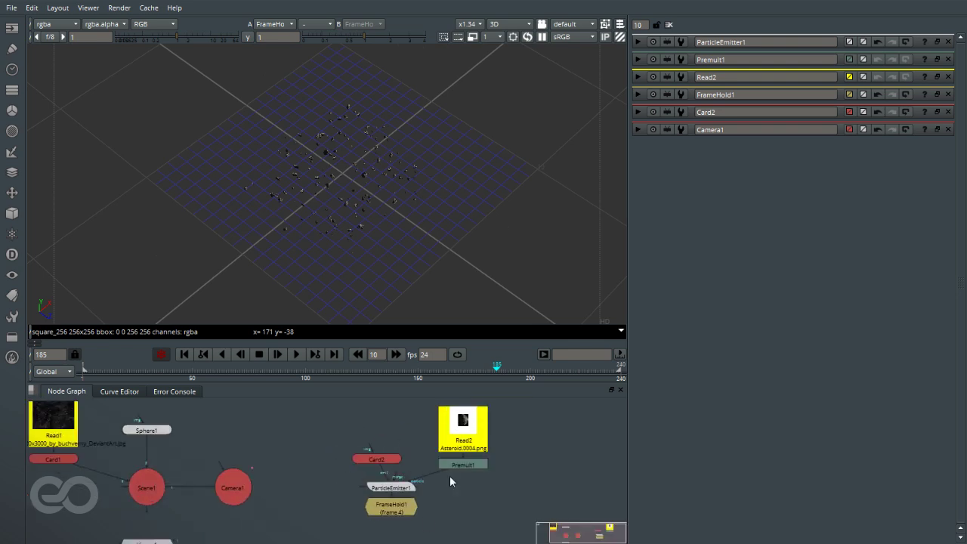
pyautogui.scroll(-3, 450, 478)
pyautogui.scroll(2, 256, 494)
pyautogui.scroll(-2, 421, 492)
pyautogui.scroll(2, 495, 522)
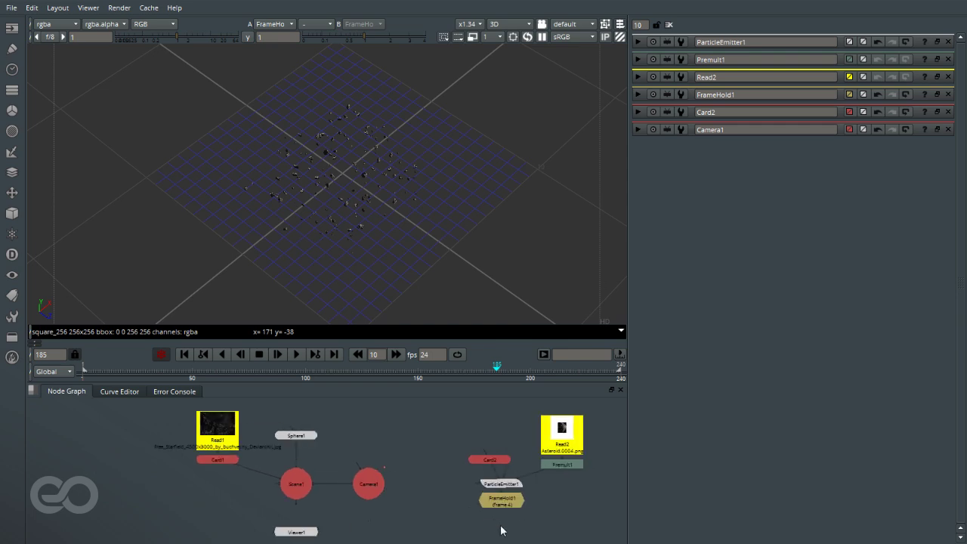
pyautogui.scroll(1, 499, 520)
pyautogui.moveTo(233, 483); pyautogui.dragTo(501, 506)
# Rearrange the node graph so the particle nodes sit between the starfield nodes and the Scene1, Sphere1 and Camera1 group
pyautogui.scroll(-1, 474, 527)
pyautogui.keyDown('ctrl'); pyautogui.click(174, 464); pyautogui.keyUp('ctrl')
pyautogui.keyDown('ctrl'); pyautogui.moveTo(174, 465); pyautogui.dragTo(43, 466); pyautogui.keyUp('ctrl')
pyautogui.click(200, 523)
pyautogui.keyDown('ctrl'); pyautogui.moveTo(490, 507); pyautogui.dragTo(151, 460); pyautogui.keyUp('ctrl')
pyautogui.click(167, 502)
pyautogui.scroll(-4, 216, 519)
pyautogui.scroll(3, 201, 501)
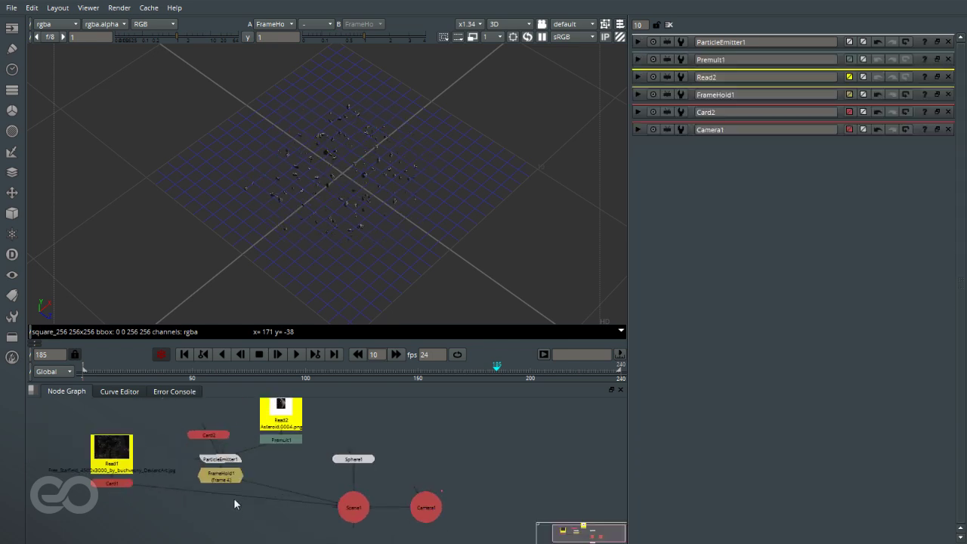
# Show Scene1 in the viewer and examine where the asteroid field lies relative to the camera, sphere and starfield card
pyautogui.scroll(1, 262, 404)
pyautogui.scroll(-3, 290, 449)
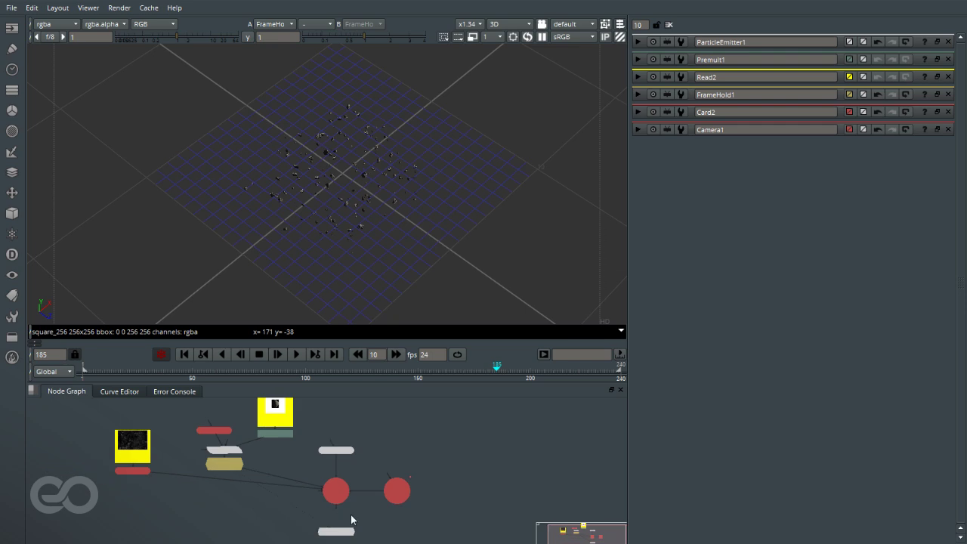
pyautogui.press('1')
pyautogui.keyDown('ctrl'); pyautogui.moveTo(345, 241); pyautogui.dragTo(295, 148); pyautogui.keyUp('ctrl')
pyautogui.scroll(-5, 369, 179)
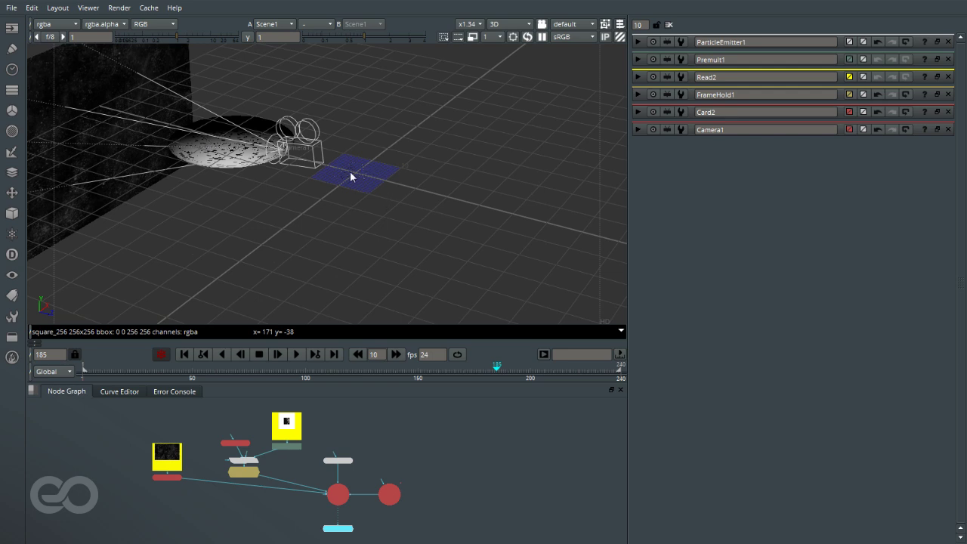
pyautogui.keyDown('ctrl'); pyautogui.moveTo(347, 170); pyautogui.dragTo(333, 213); pyautogui.keyUp('ctrl')
pyautogui.keyDown('alt'); pyautogui.moveTo(332, 213); pyautogui.dragTo(378, 196, button='middle'); pyautogui.keyUp('alt')
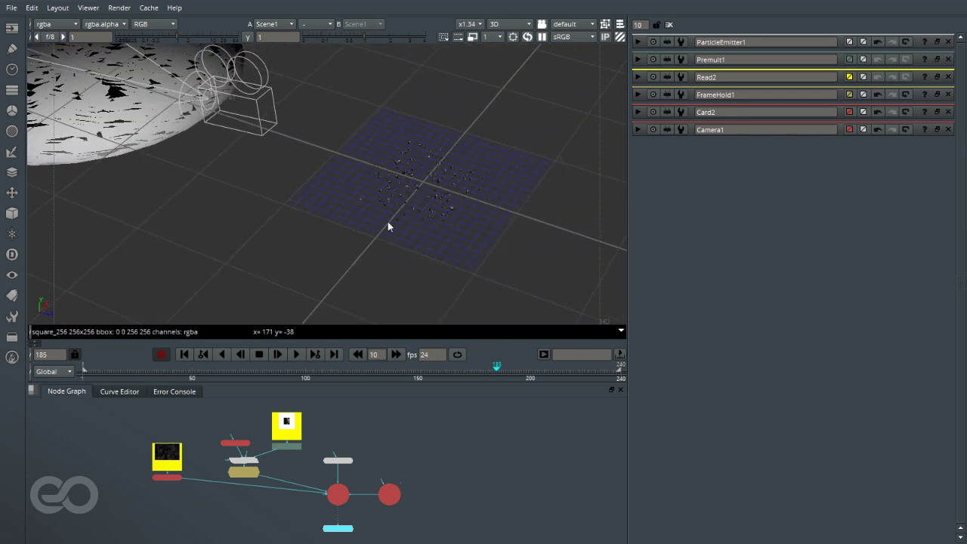
# Move Card2 along the Z axis to about -45 so the asteroid emitter sits in front of Camera1
pyautogui.scroll(-5, 388, 222)
pyautogui.scroll(3, 240, 452)
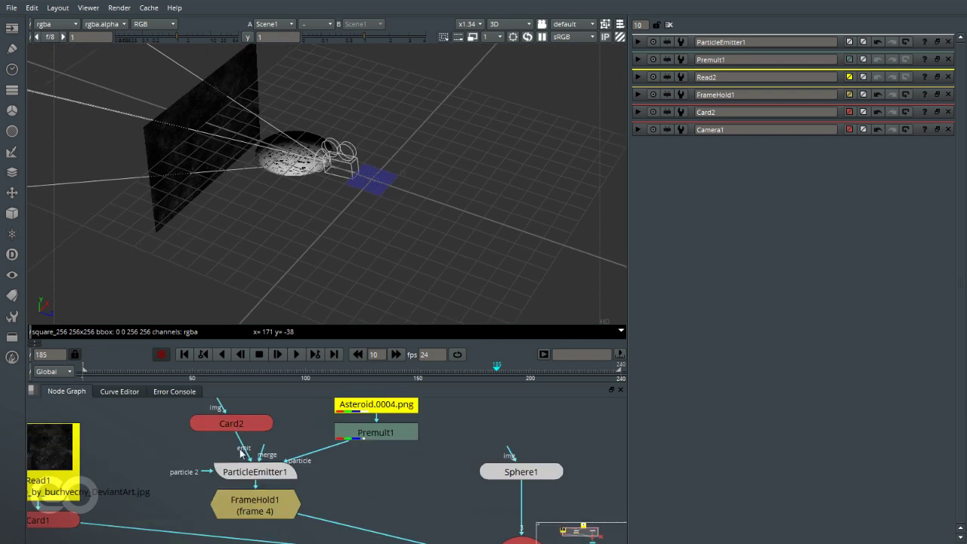
pyautogui.doubleClick(238, 425)
pyautogui.moveTo(412, 226); pyautogui.dragTo(447, 223, button='middle')
pyautogui.moveTo(394, 164); pyautogui.dragTo(305, 165)
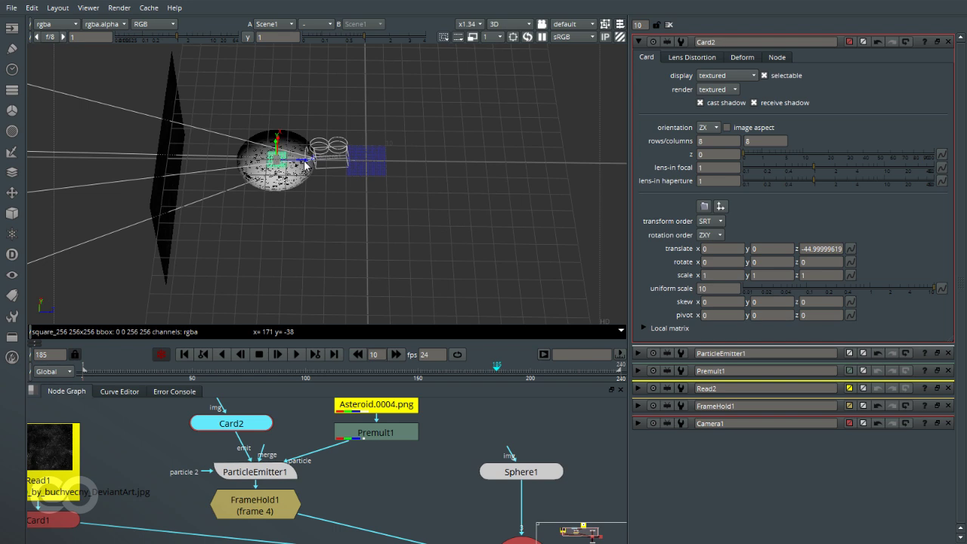
# Show Card2 in the viewer and set its uniform scale to 50
pyautogui.scroll(-5, 321, 514)
pyautogui.scroll(5, 306, 503)
pyautogui.scroll(-5, 310, 500)
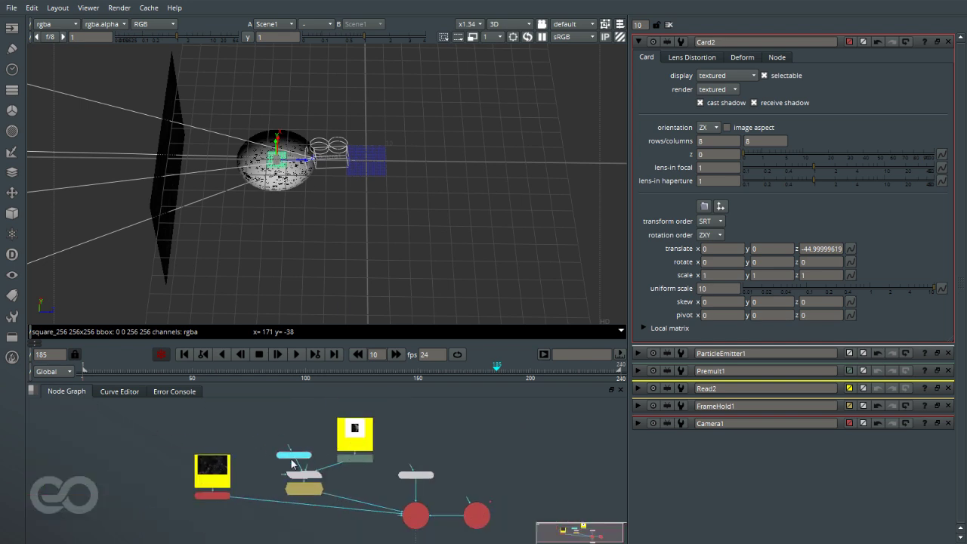
pyautogui.scroll(3, 294, 462)
pyautogui.click(300, 461)
pyautogui.scroll(-3, 300, 468)
pyautogui.scroll(3, 300, 482)
pyautogui.scroll(-2, 293, 492)
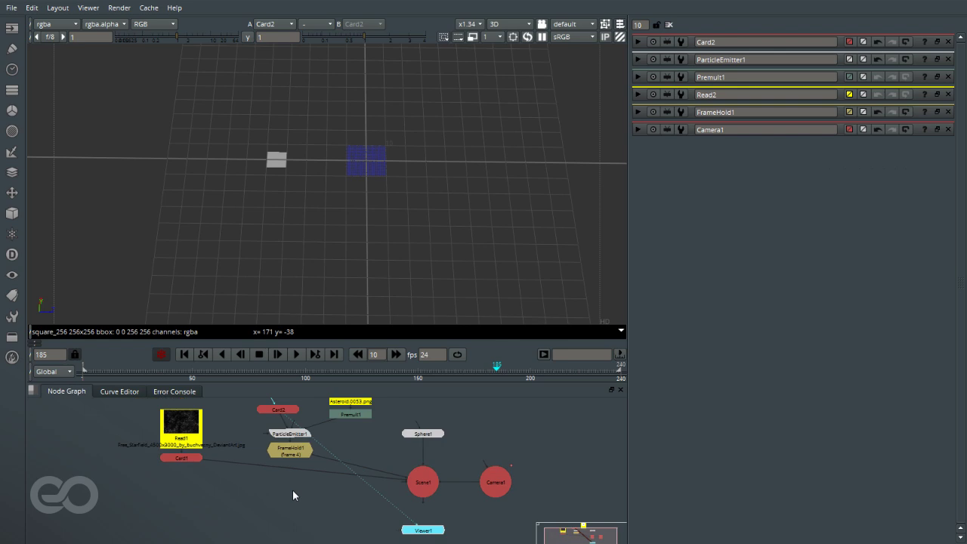
pyautogui.click(283, 411)
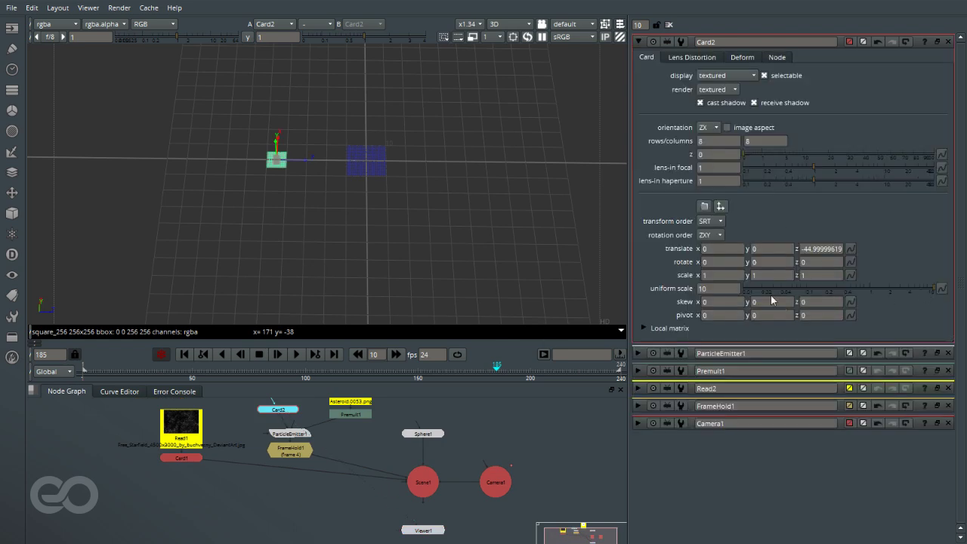
pyautogui.click(700, 289)
pyautogui.press('Up')
pyautogui.press('Up')
pyautogui.press('Up')
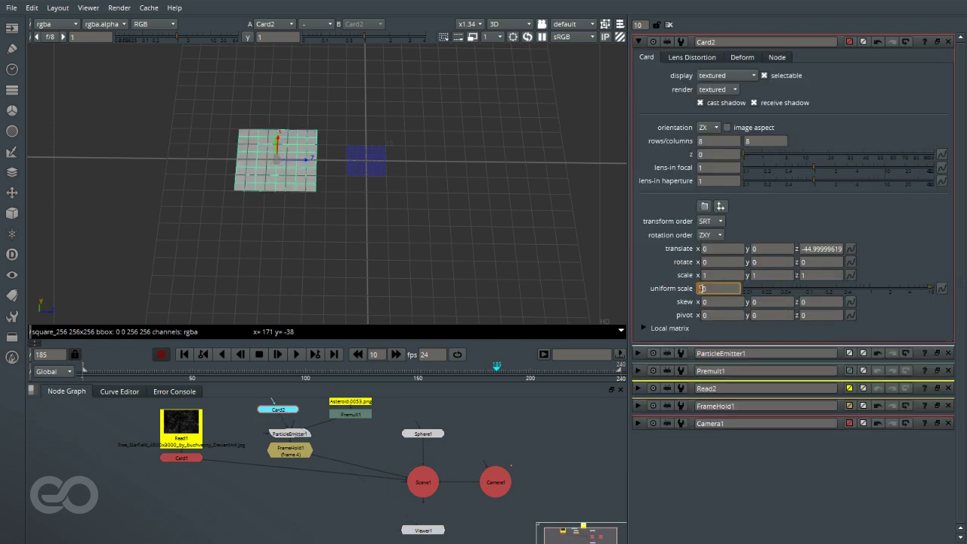
pyautogui.press('Up')
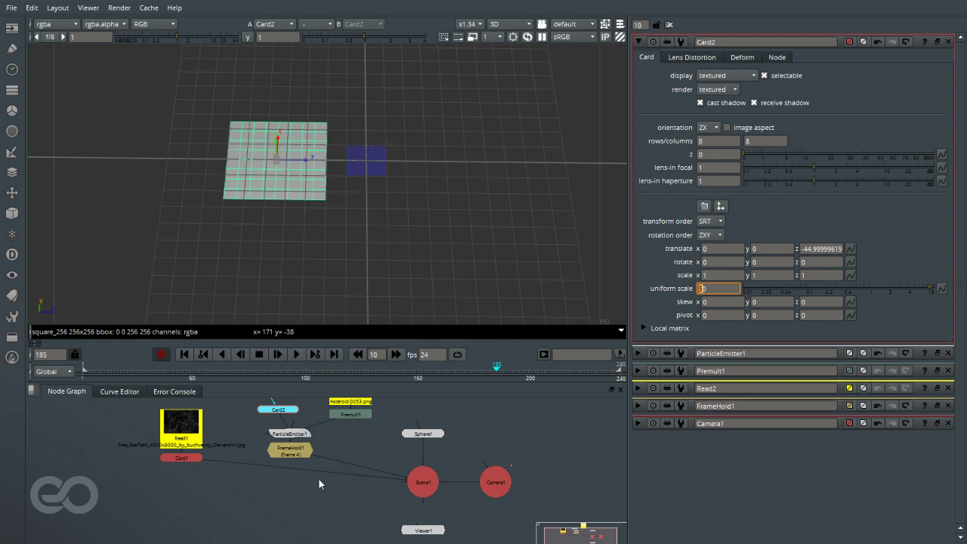
# Show Scene1 in the viewer again and disable the Sphere1 node
pyautogui.click(318, 479)
pyautogui.click(431, 485)
pyautogui.press('1')
pyautogui.click(476, 425)
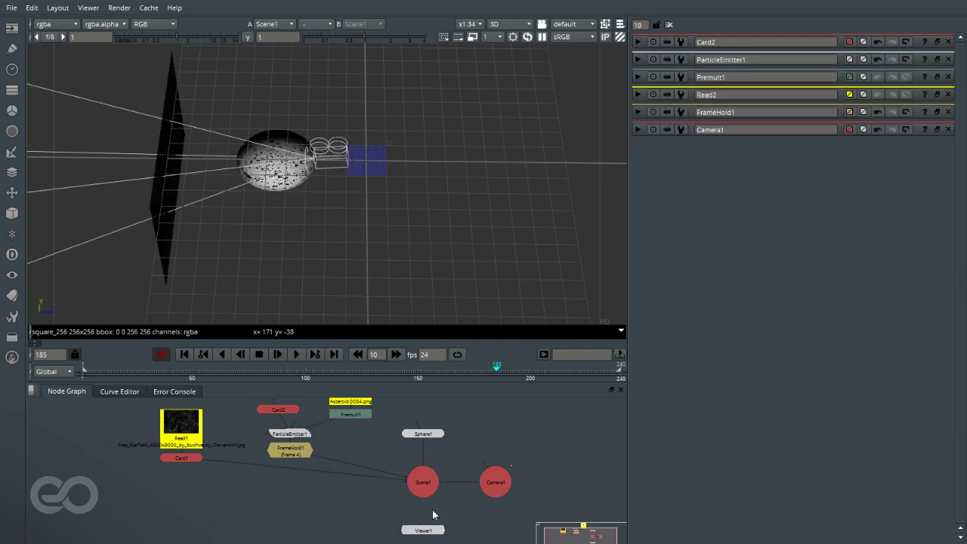
pyautogui.click(433, 434)
pyautogui.press('d')
pyautogui.click(476, 440)
# Go to frame 66 and set the particle size of ParticleEmitter1 to 1
pyautogui.keyDown('ctrl'); pyautogui.moveTo(349, 199); pyautogui.dragTo(267, 143); pyautogui.keyUp('ctrl')
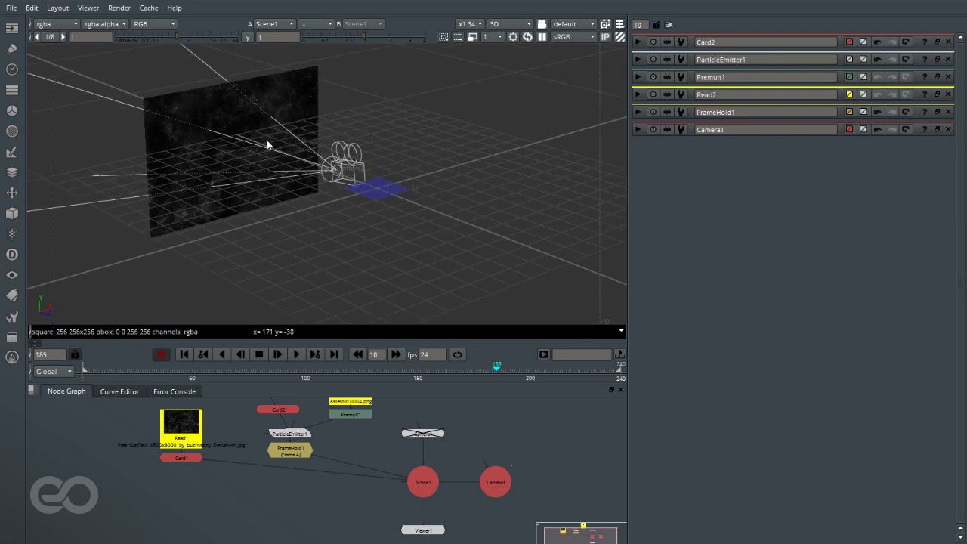
pyautogui.keyDown('alt'); pyautogui.moveTo(268, 141); pyautogui.dragTo(444, 195, button='middle'); pyautogui.keyUp('alt')
pyautogui.keyDown('ctrl'); pyautogui.moveTo(444, 195); pyautogui.dragTo(451, 150); pyautogui.keyUp('ctrl')
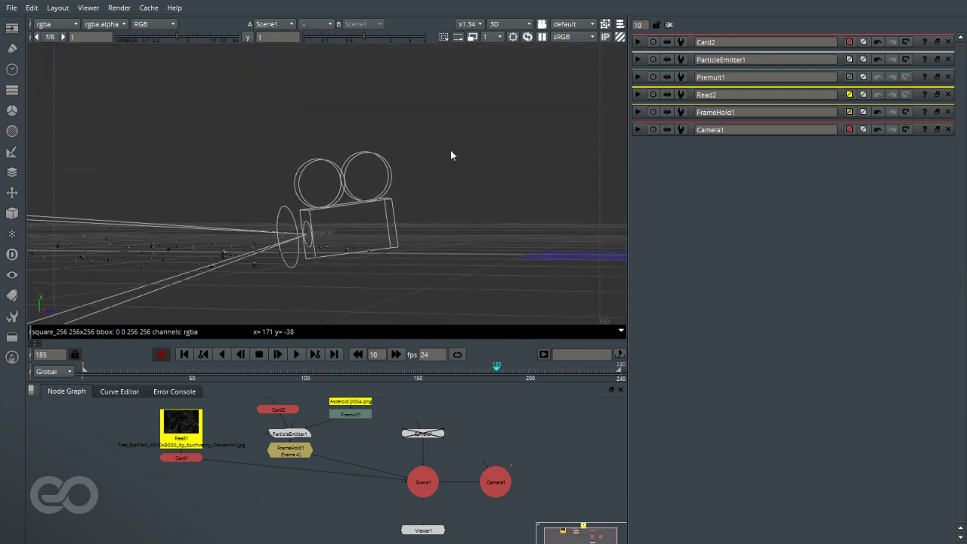
pyautogui.moveTo(365, 369); pyautogui.dragTo(229, 371)
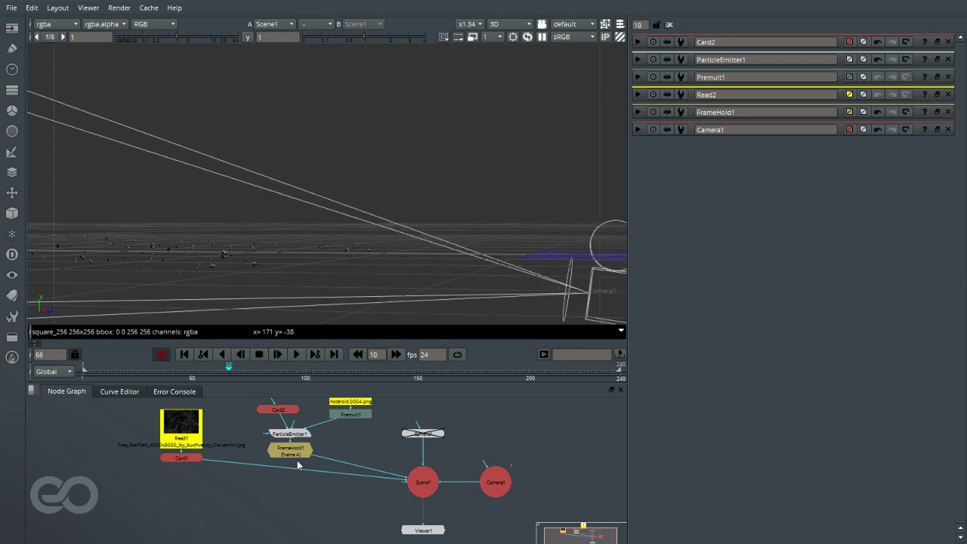
pyautogui.scroll(-4, 303, 461)
pyautogui.scroll(5, 381, 507)
pyautogui.scroll(-3, 431, 517)
pyautogui.scroll(5, 321, 419)
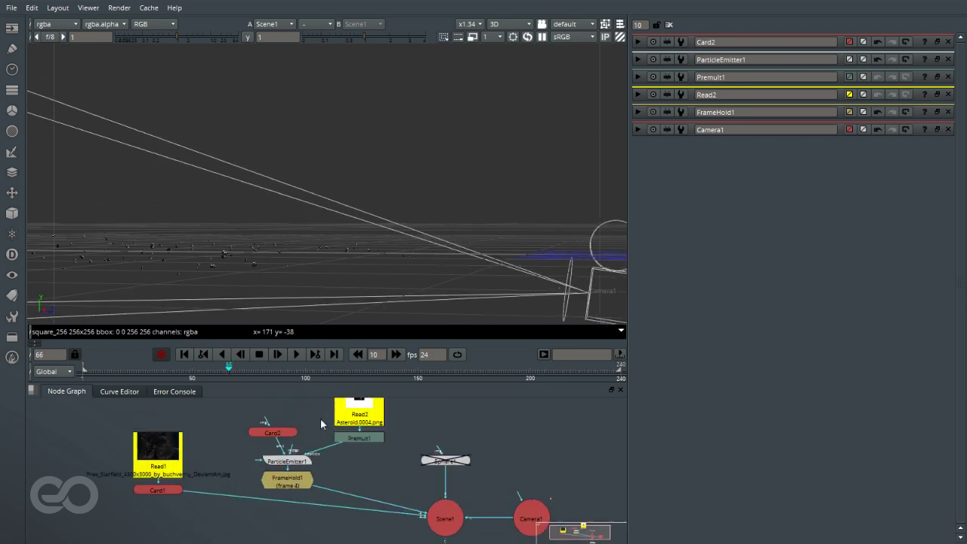
pyautogui.doubleClick(276, 479)
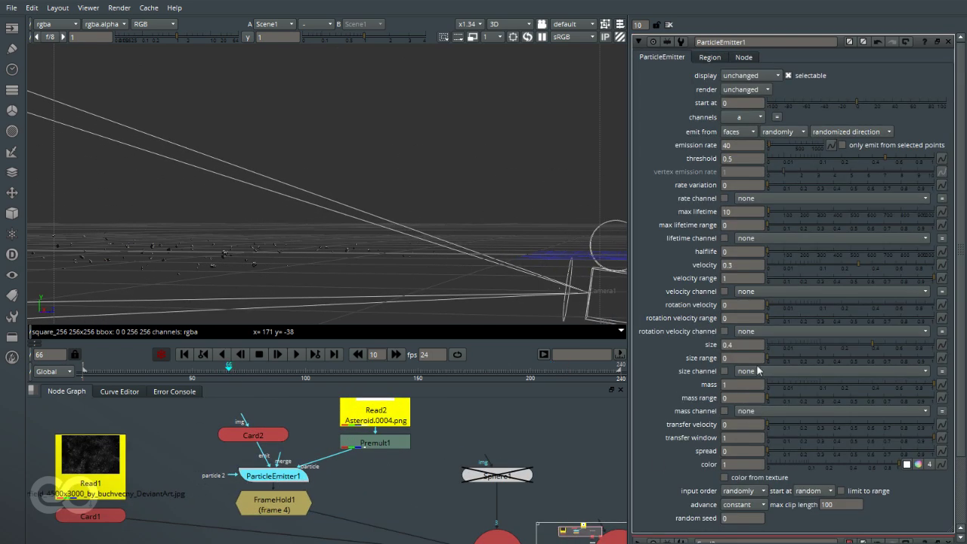
pyautogui.moveTo(878, 348); pyautogui.dragTo(950, 354)
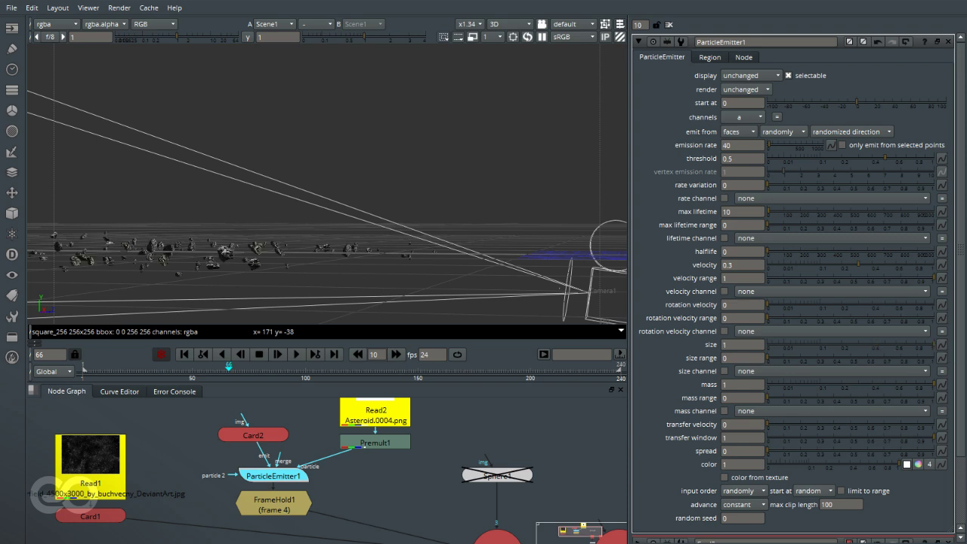
# Look through Camera1 and play the animation from the first frame to check the asteroid field
pyautogui.keyDown('ctrl'); pyautogui.moveTo(266, 264); pyautogui.dragTo(174, 267); pyautogui.keyUp('ctrl')
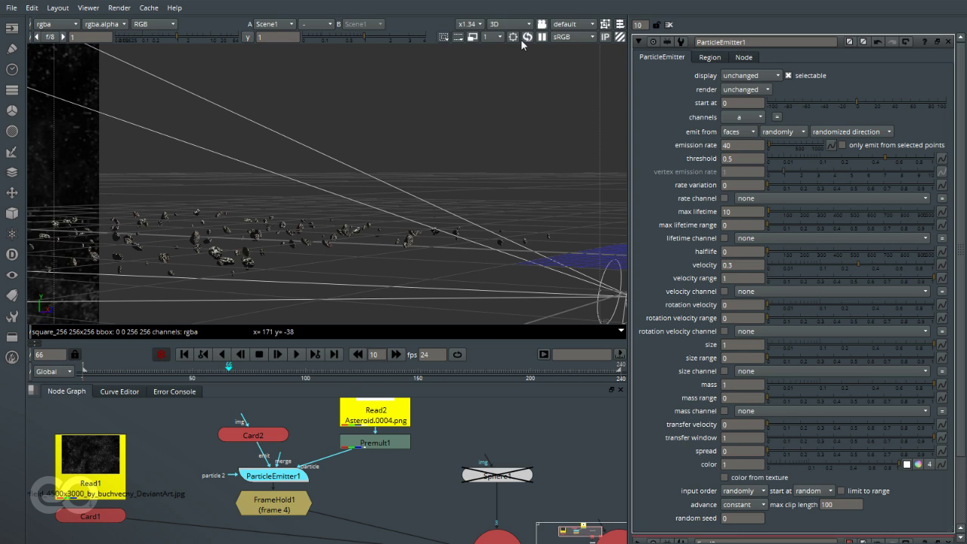
pyautogui.click(560, 26)
pyautogui.click(576, 52)
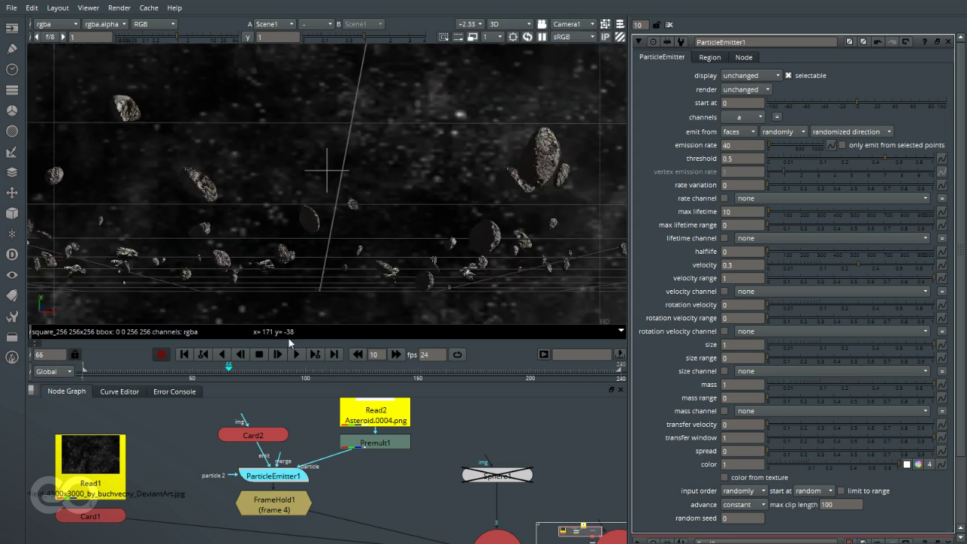
pyautogui.click(182, 357)
pyautogui.click(298, 357)
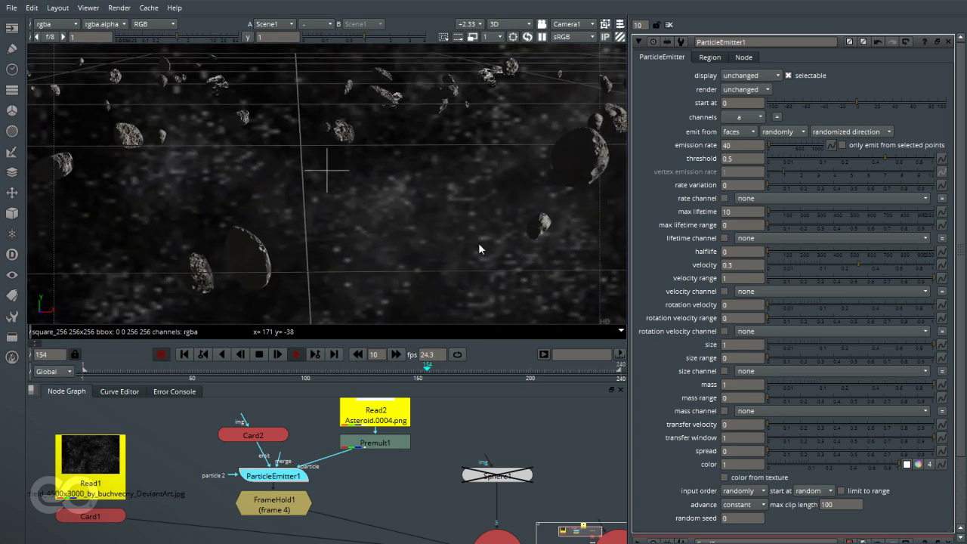
pyautogui.click(259, 355)
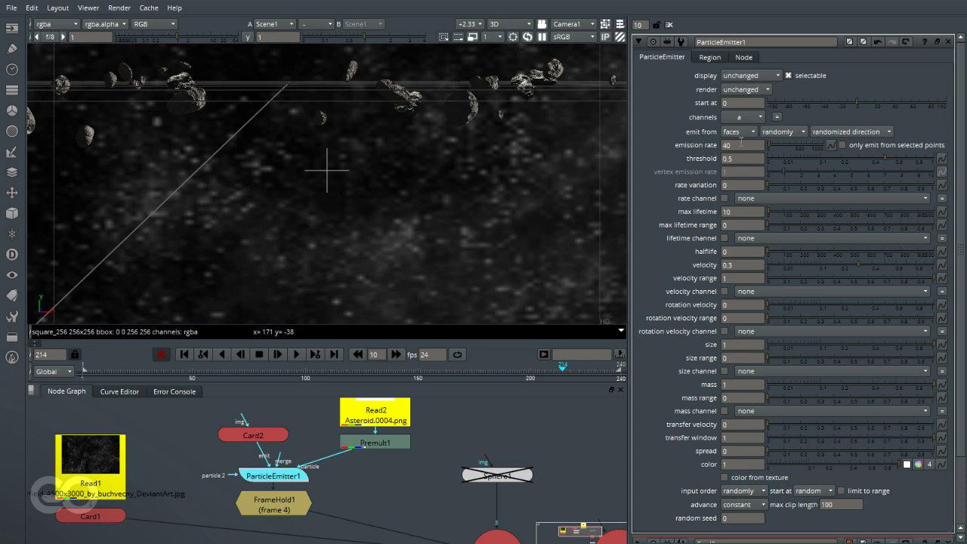
# Set the first frame of FrameHold1 to 8 and check the asteroid field at frame 108
pyautogui.doubleClick(269, 514)
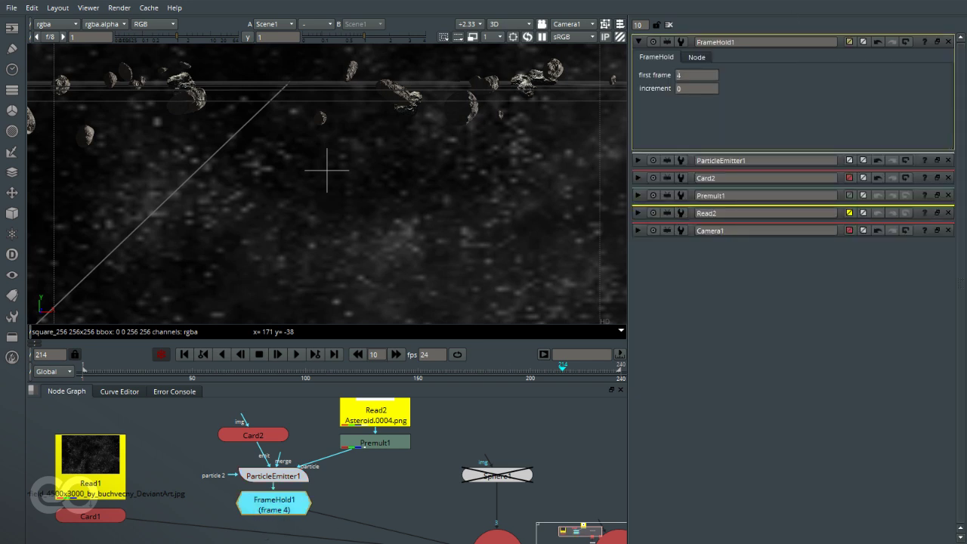
pyautogui.click(679, 75)
pyautogui.press('Up')
pyautogui.press('Up')
pyautogui.press('Up')
pyautogui.press('Up')
pyautogui.press('Up')
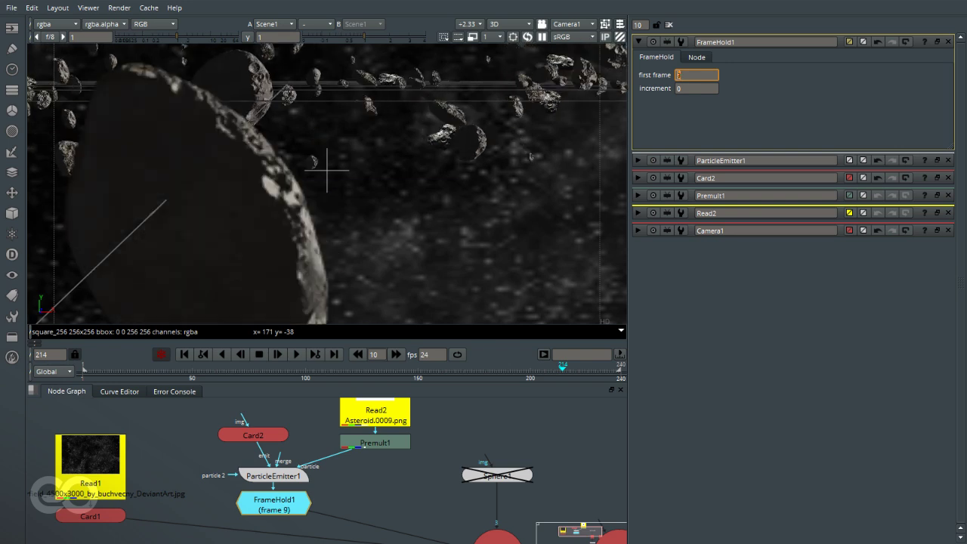
pyautogui.moveTo(393, 370); pyautogui.dragTo(326, 356)
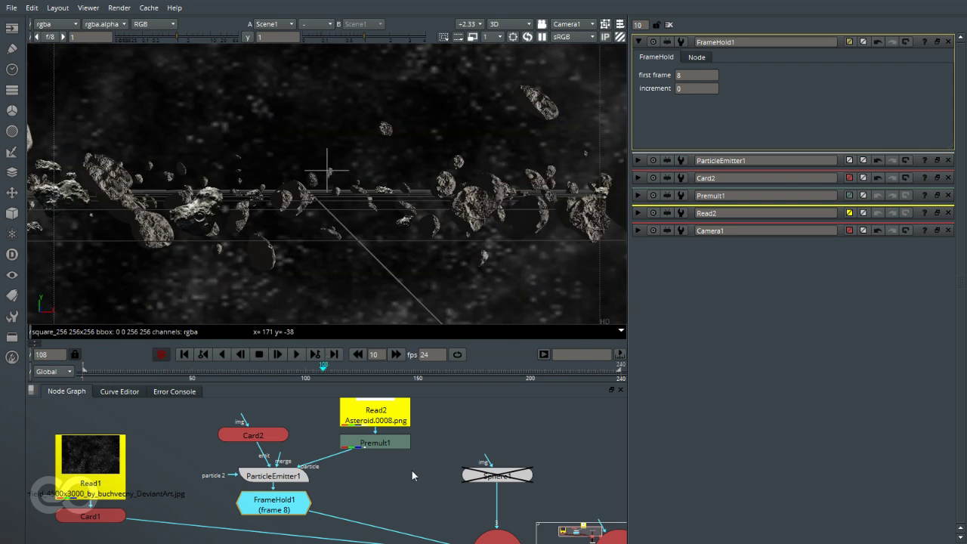
# Go to frame 22, switch from Camera1 to the default 3D view and examine the asteroid distribution in front of the camera
pyautogui.click(411, 471)
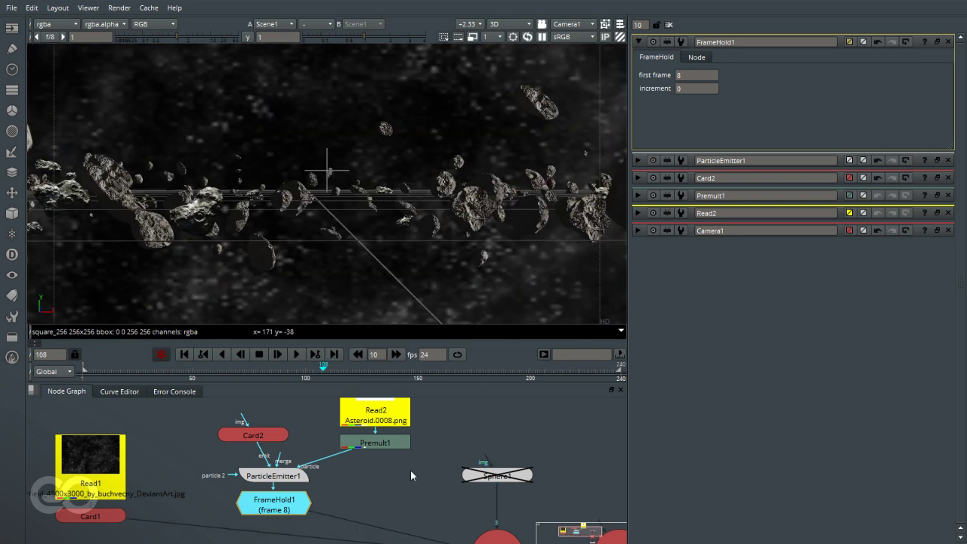
pyautogui.moveTo(319, 368); pyautogui.dragTo(129, 367)
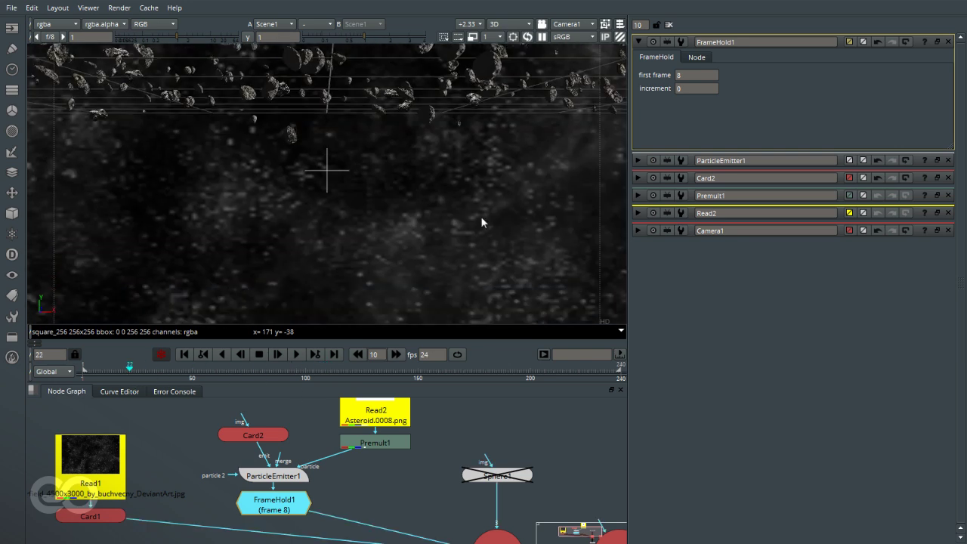
pyautogui.click(573, 24)
pyautogui.click(567, 30)
pyautogui.click(445, 247)
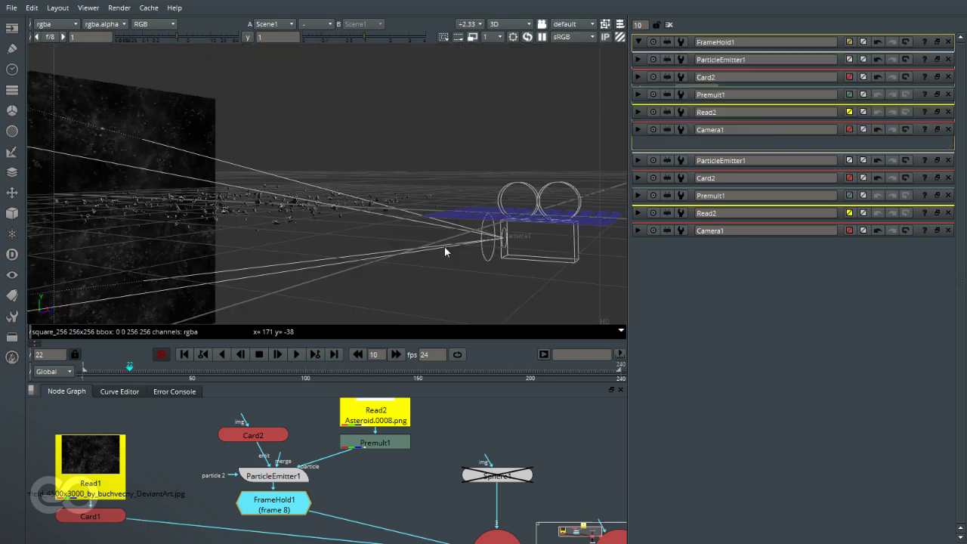
pyautogui.click(250, 277)
pyautogui.keyDown('ctrl'); pyautogui.moveTo(279, 262); pyautogui.dragTo(201, 169); pyautogui.keyUp('ctrl')
pyautogui.keyDown('alt'); pyautogui.moveTo(202, 169); pyautogui.dragTo(227, 174, button='middle'); pyautogui.keyUp('alt')
pyautogui.keyDown('ctrl'); pyautogui.moveTo(227, 174); pyautogui.dragTo(219, 122); pyautogui.keyUp('ctrl')
pyautogui.keyDown('alt'); pyautogui.moveTo(220, 122); pyautogui.dragTo(573, 327, button='middle'); pyautogui.keyUp('alt')
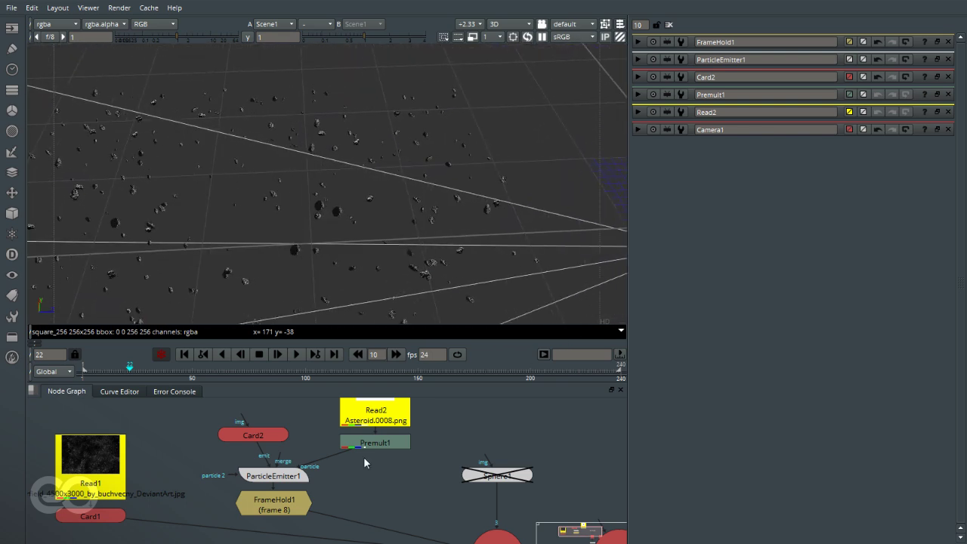
# Increase the particle size of ParticleEmitter1 and inspect the enlarged asteroids from several angles
pyautogui.doubleClick(294, 477)
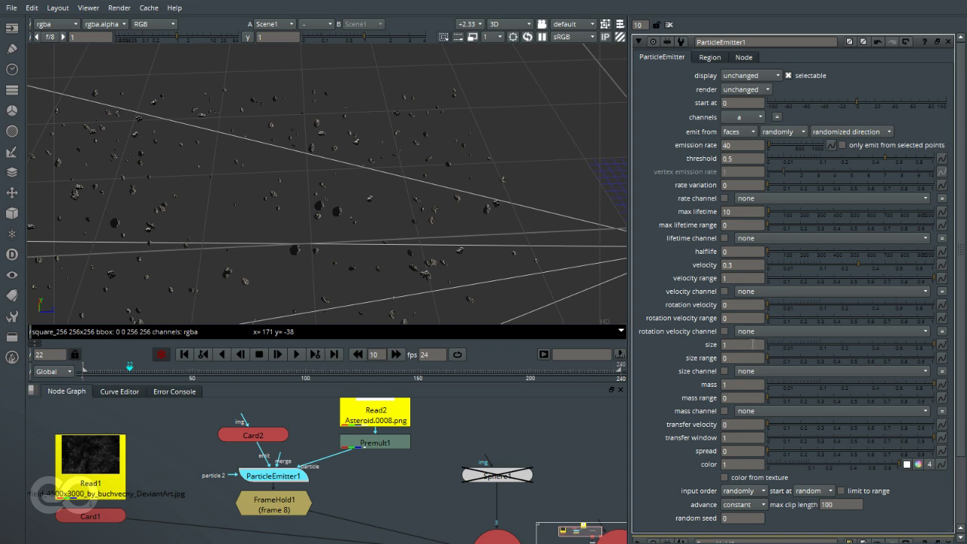
pyautogui.write('1')
pyautogui.click(500, 124)
pyautogui.keyDown('alt'); pyautogui.moveTo(501, 121); pyautogui.dragTo(328, 180, button='middle'); pyautogui.keyUp('alt')
pyautogui.keyDown('ctrl'); pyautogui.moveTo(328, 180); pyautogui.dragTo(261, 188); pyautogui.keyUp('ctrl')
pyautogui.keyDown('alt'); pyautogui.moveTo(261, 188); pyautogui.dragTo(354, 206, button='middle'); pyautogui.keyUp('alt')
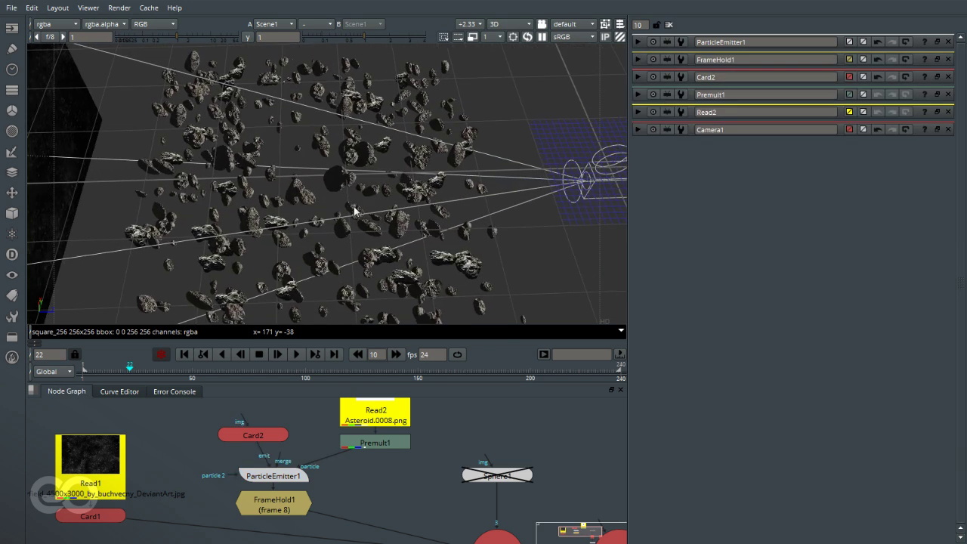
pyautogui.scroll(-6, 343, 217)
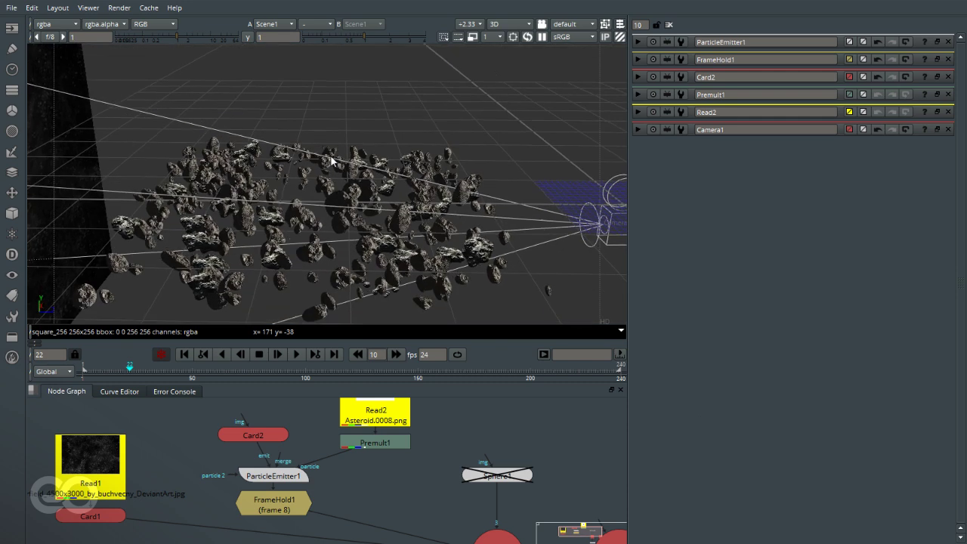
pyautogui.keyDown('ctrl'); pyautogui.moveTo(334, 210); pyautogui.dragTo(331, 245); pyautogui.keyUp('ctrl')
pyautogui.keyDown('ctrl'); pyautogui.moveTo(198, 185); pyautogui.dragTo(208, 211); pyautogui.keyUp('ctrl')
pyautogui.keyDown('ctrl'); pyautogui.moveTo(312, 233); pyautogui.dragTo(330, 159); pyautogui.keyUp('ctrl')
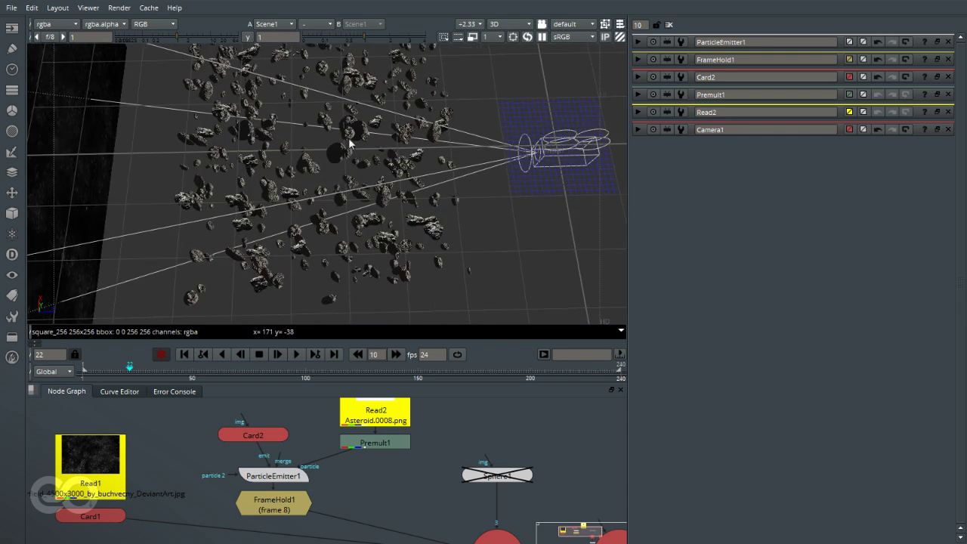
pyautogui.keyDown('ctrl'); pyautogui.moveTo(417, 194); pyautogui.dragTo(414, 93); pyautogui.keyUp('ctrl')
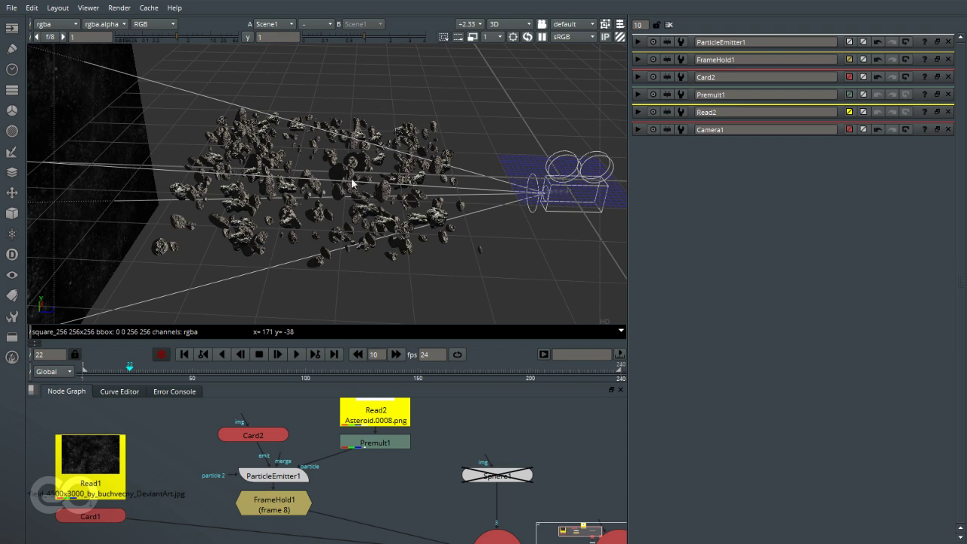
# Display Card2's emission grid among the asteroids and shift the Card2 node sideways, farther from Read2 in the node graph
pyautogui.doubleClick(251, 432)
pyautogui.moveTo(252, 432); pyautogui.dragTo(214, 430)
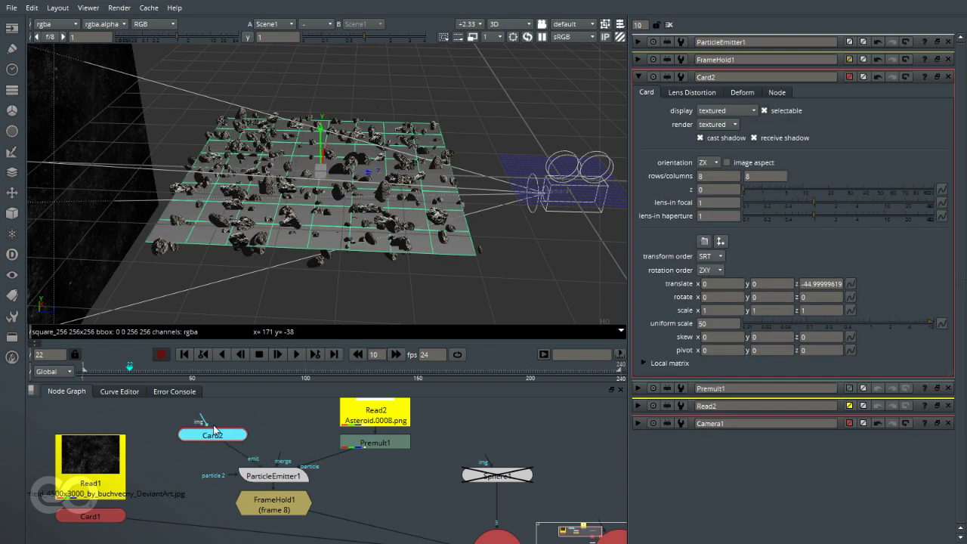
pyautogui.keyDown('ctrl'); pyautogui.moveTo(432, 186); pyautogui.dragTo(406, 198); pyautogui.keyUp('ctrl')
pyautogui.keyDown('ctrl'); pyautogui.moveTo(313, 177); pyautogui.dragTo(315, 205); pyautogui.keyUp('ctrl')
pyautogui.click(296, 432)
pyautogui.scroll(-2, 296, 427)
pyautogui.scroll(4, 259, 470)
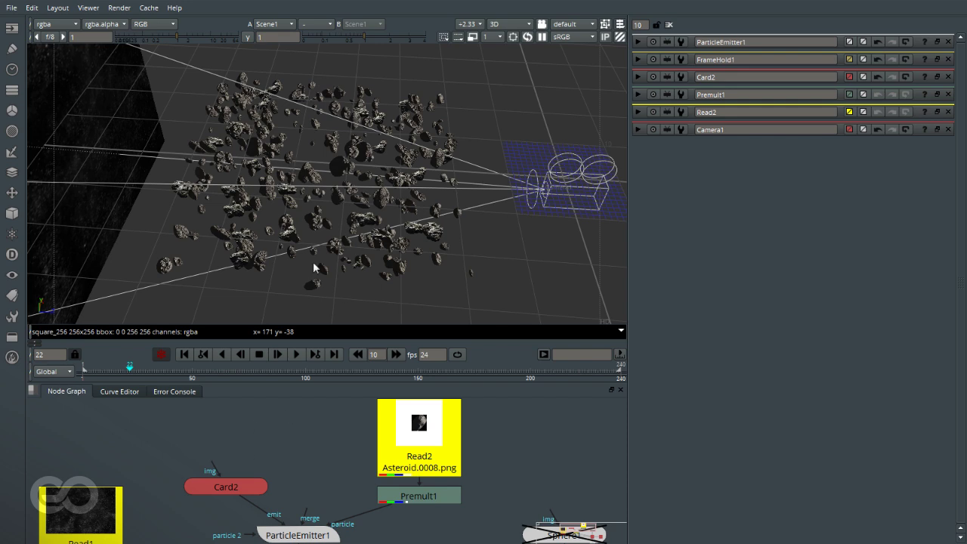
# Add a Constant node above Card2 and show it in the viewer, fitted to the frame
pyautogui.press('Tab')
pyautogui.scroll(-2, 255, 425)
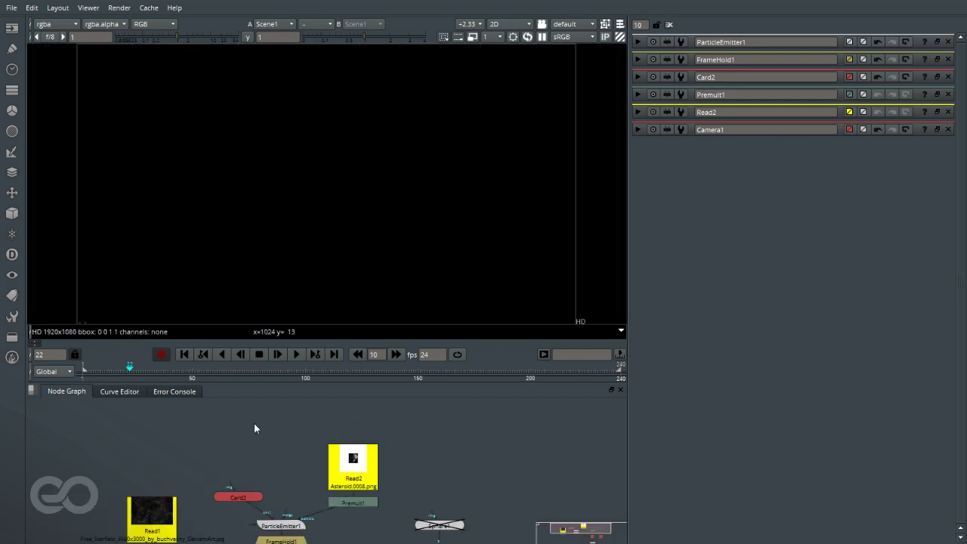
pyautogui.scroll(1, 235, 469)
pyautogui.press('Tab')
pyautogui.write('con')
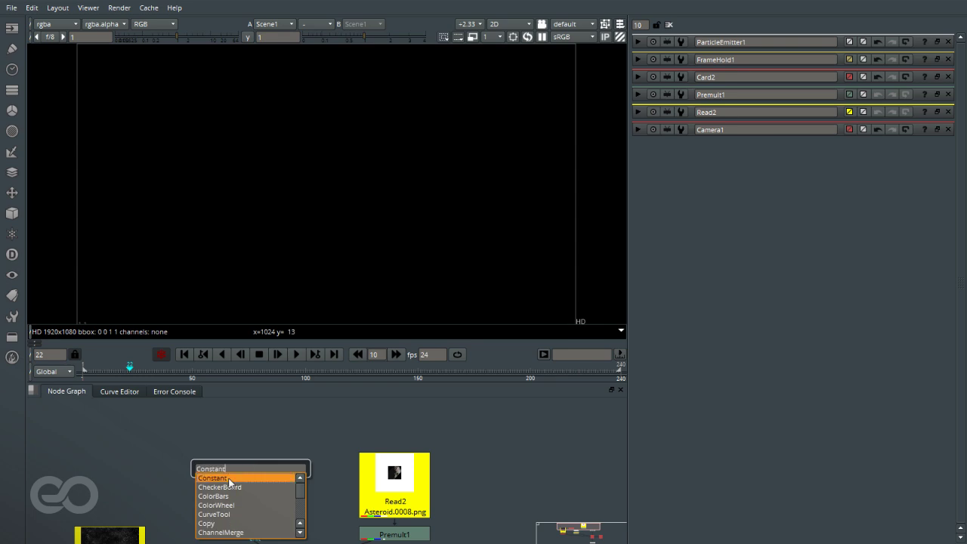
pyautogui.press('Return')
pyautogui.keyDown('ctrl'); pyautogui.keyDown('shift'); pyautogui.click(250, 473); pyautogui.keyUp('shift'); pyautogui.keyUp('ctrl')
pyautogui.press('f')
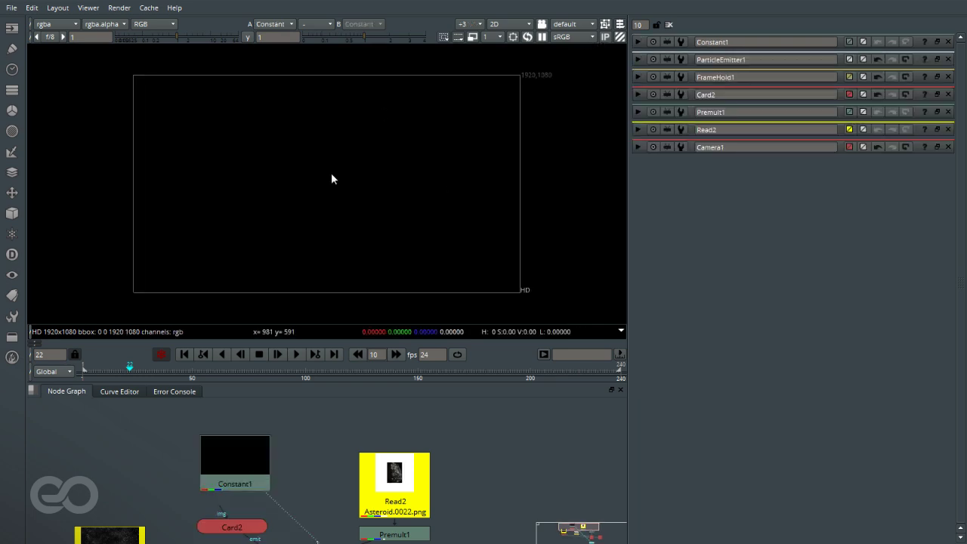
# Set Constant1's format to square_1K 1024x1024
pyautogui.doubleClick(214, 460)
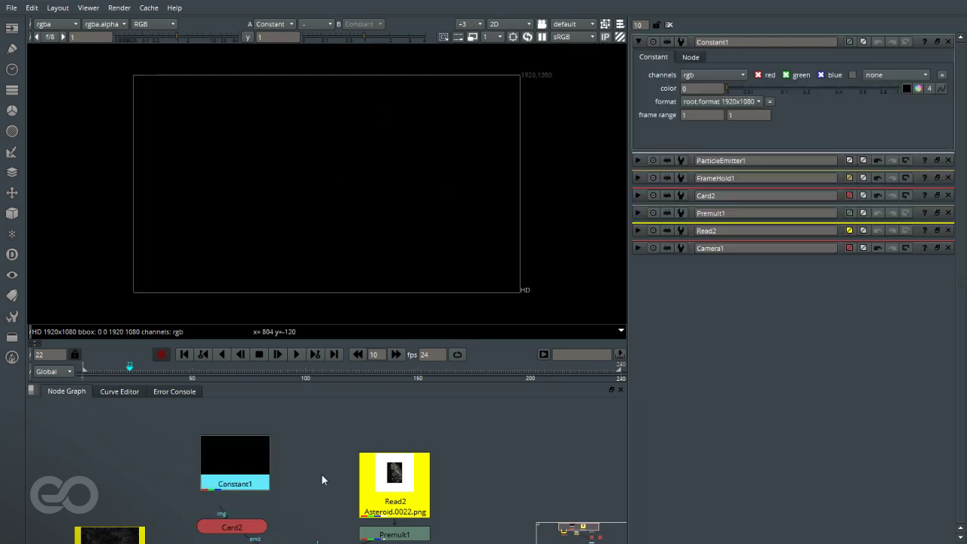
pyautogui.click(726, 101)
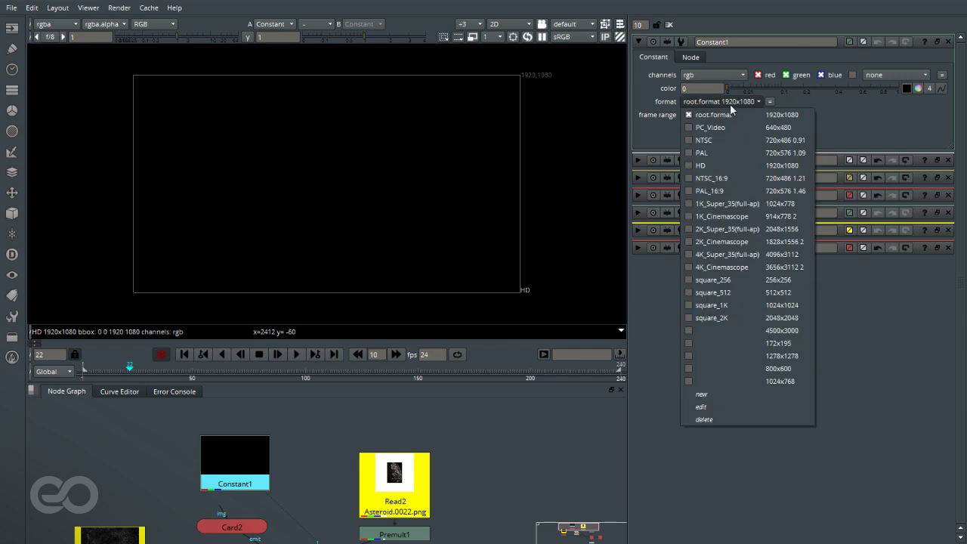
pyautogui.click(735, 306)
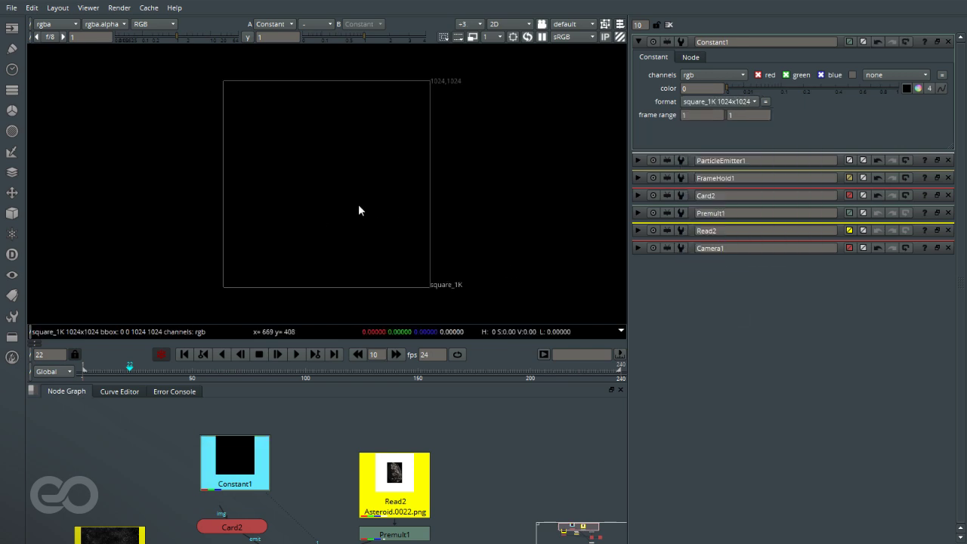
# Make room above Card2 by raising Constant1 slightly, and add a Radial node beneath Constant1
pyautogui.moveTo(235, 479); pyautogui.dragTo(232, 461)
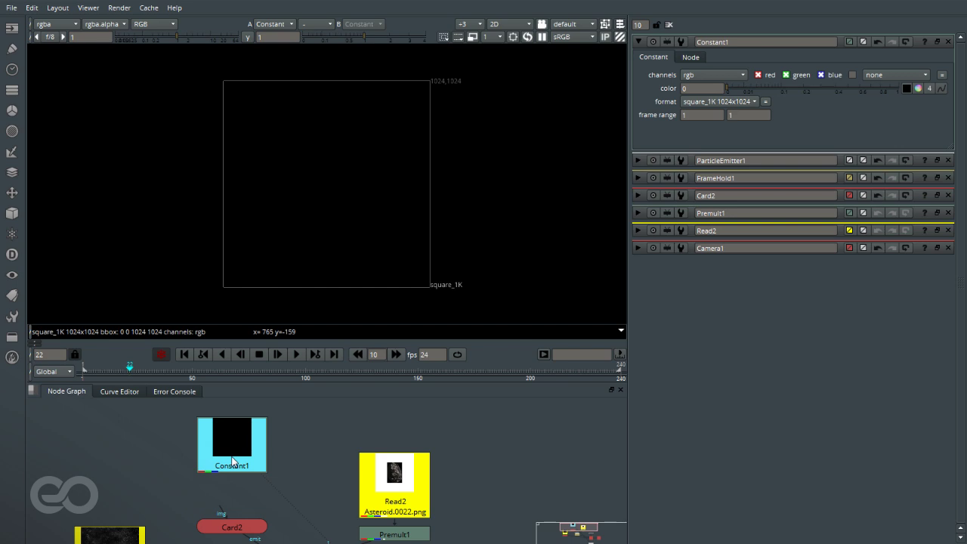
pyautogui.press('Tab')
pyautogui.write('rad')
pyautogui.click(219, 458)
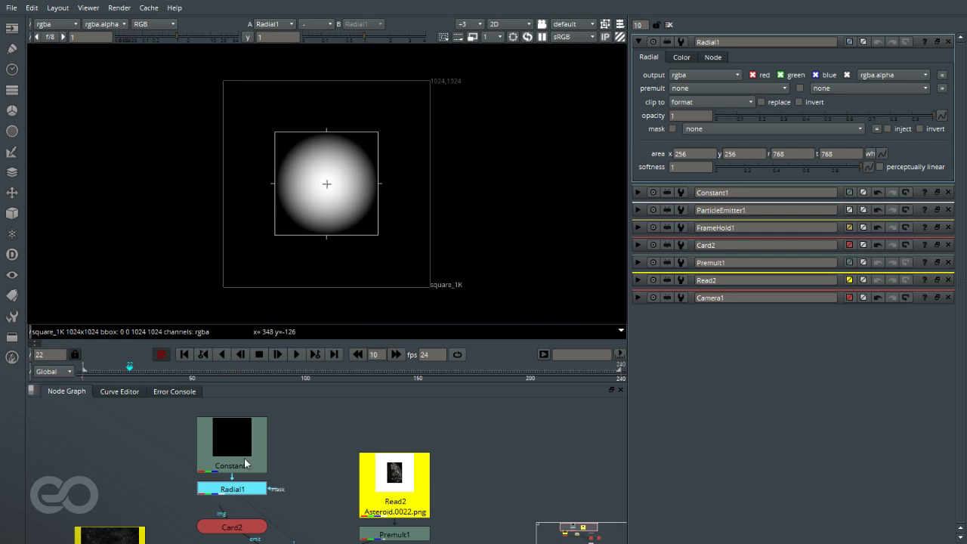
# Set Radial1's area to x 0, y 0, r 1024 and t 1024 so the gradient fills the square format
pyautogui.doubleClick(692, 155)
pyautogui.write('0')
pyautogui.press('Tab')
pyautogui.write('0')
pyautogui.press('Tab')
pyautogui.write('1024')
pyautogui.press('Tab')
pyautogui.write('1024')
pyautogui.press('Return')
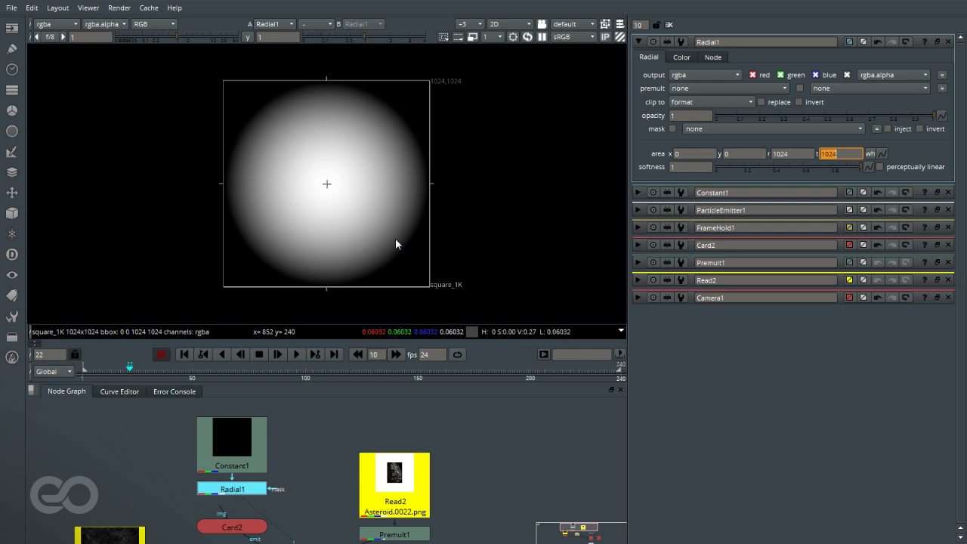
# Connect Card2's img input to Radial1 and view the textured card in 3D
pyautogui.click(283, 489)
pyautogui.scroll(-1, 216, 474)
pyautogui.scroll(1, 219, 495)
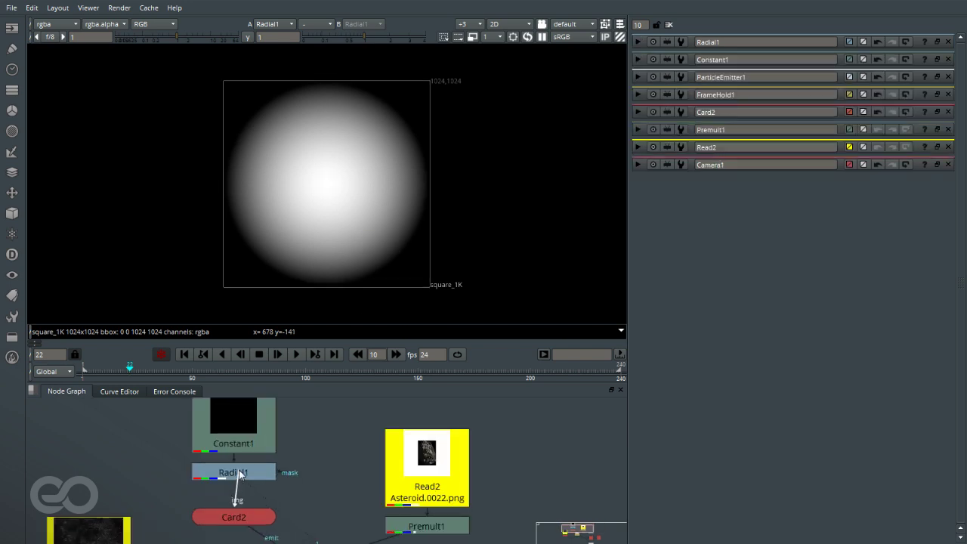
pyautogui.click(243, 518)
pyautogui.press('1')
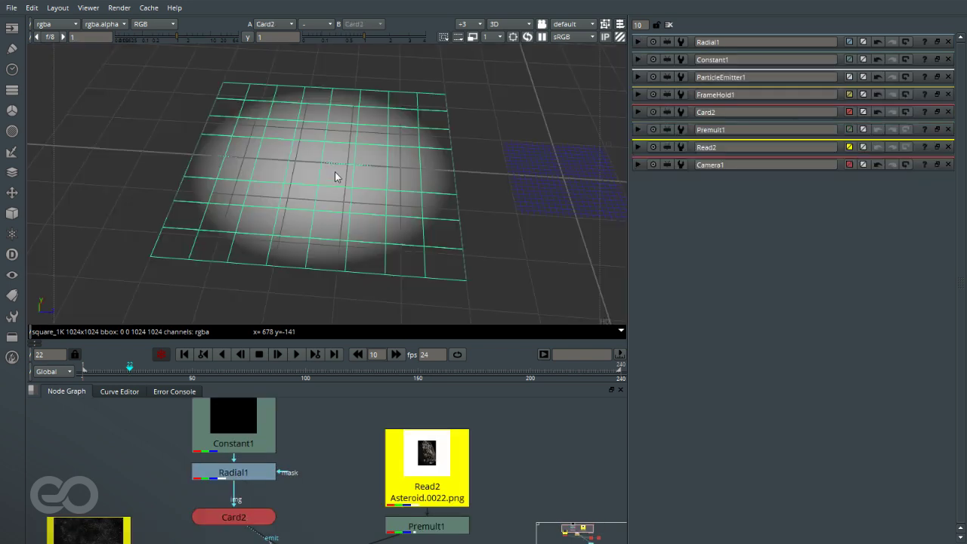
pyautogui.scroll(3, 335, 171)
pyautogui.click(563, 231)
pyautogui.keyDown('ctrl'); pyautogui.moveTo(562, 231); pyautogui.dragTo(333, 256); pyautogui.keyUp('ctrl')
pyautogui.scroll(-5, 330, 239)
pyautogui.moveTo(330, 239); pyautogui.dragTo(275, 190, button='middle')
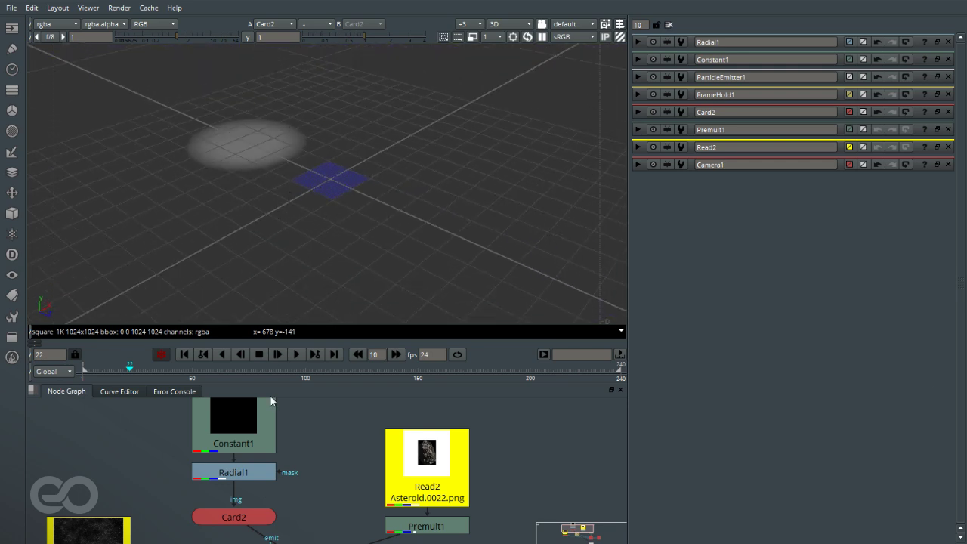
# Show Scene1 in the viewer with the asteroid field and camera seen from an elevated angle
pyautogui.scroll(-5, 244, 440)
pyautogui.scroll(5, 285, 515)
pyautogui.scroll(-3, 406, 469)
pyautogui.scroll(3, 412, 476)
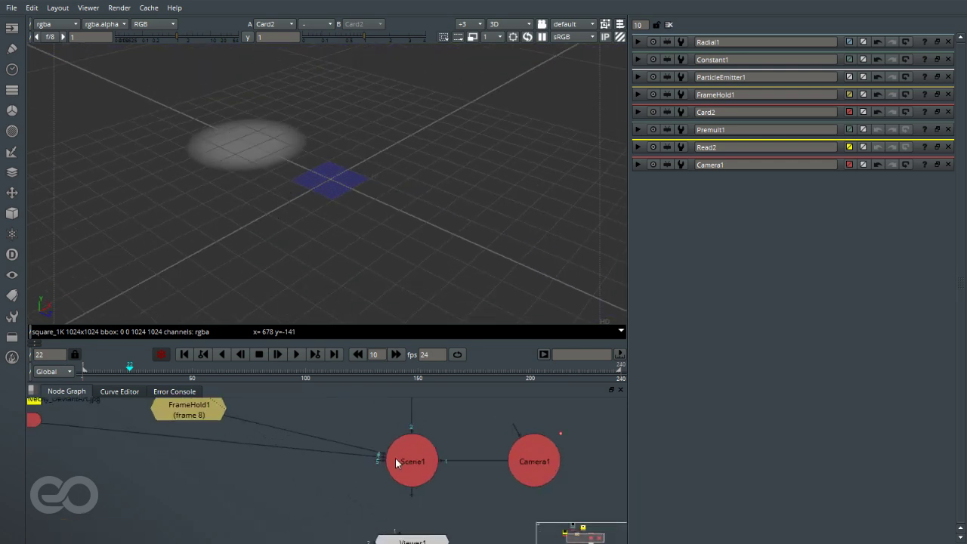
pyautogui.click(395, 460)
pyautogui.press('1')
pyautogui.click(270, 202)
pyautogui.scroll(3, 270, 202)
pyautogui.keyDown('ctrl'); pyautogui.moveTo(269, 201); pyautogui.dragTo(379, 266); pyautogui.keyUp('ctrl')
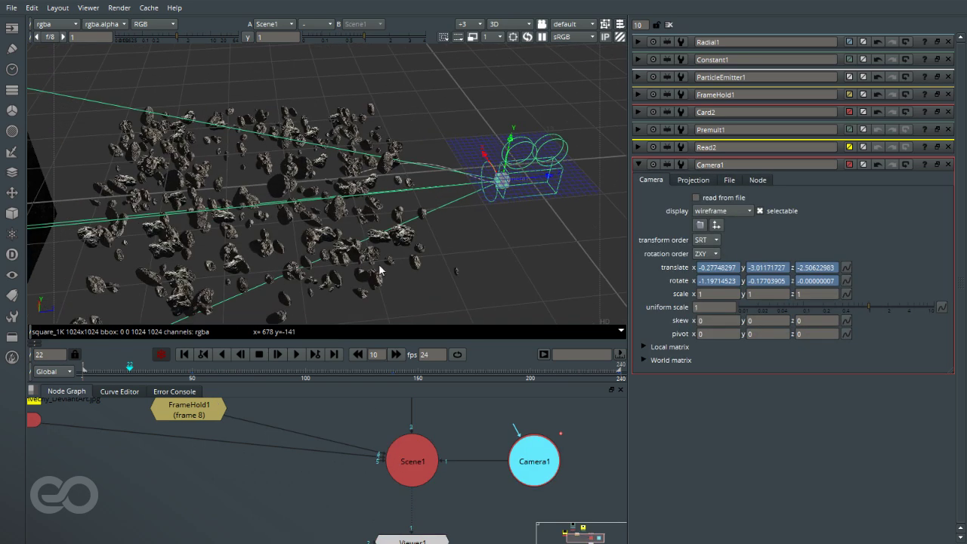
pyautogui.click(381, 270)
# Set ParticleEmitter1's size channel to rgba.red, keeping the particle size at 4
pyautogui.scroll(2, 241, 487)
pyautogui.scroll(-4, 231, 464)
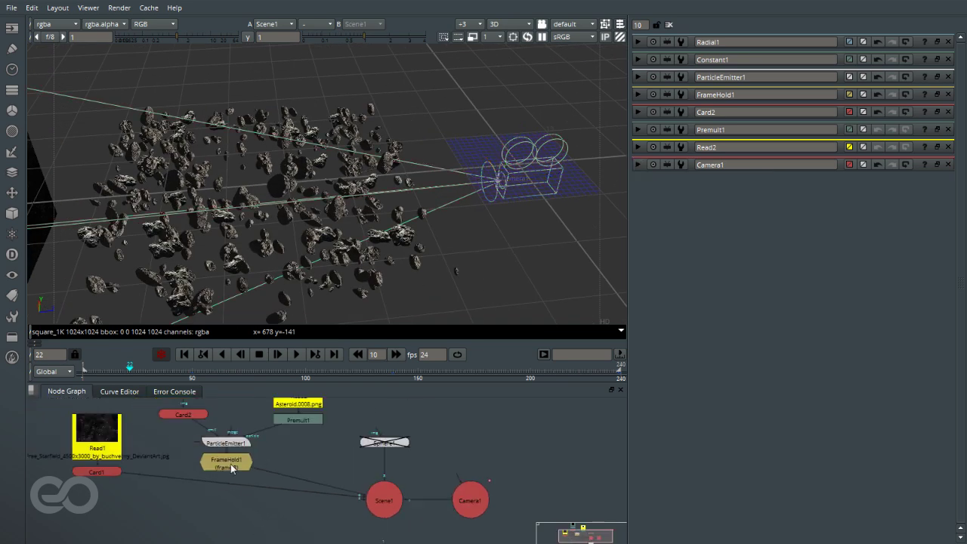
pyautogui.scroll(4, 246, 459)
pyautogui.doubleClick(246, 458)
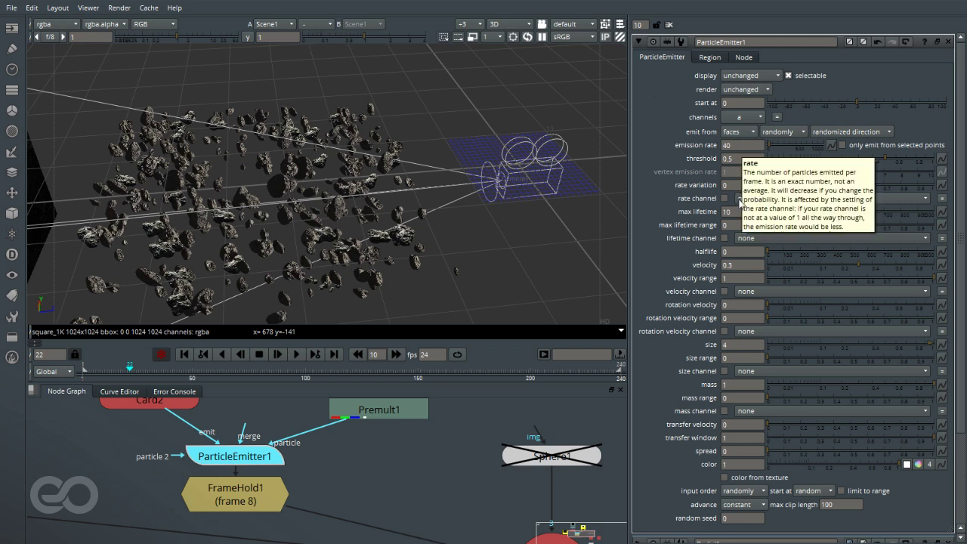
pyautogui.write('4')
pyautogui.click(748, 371)
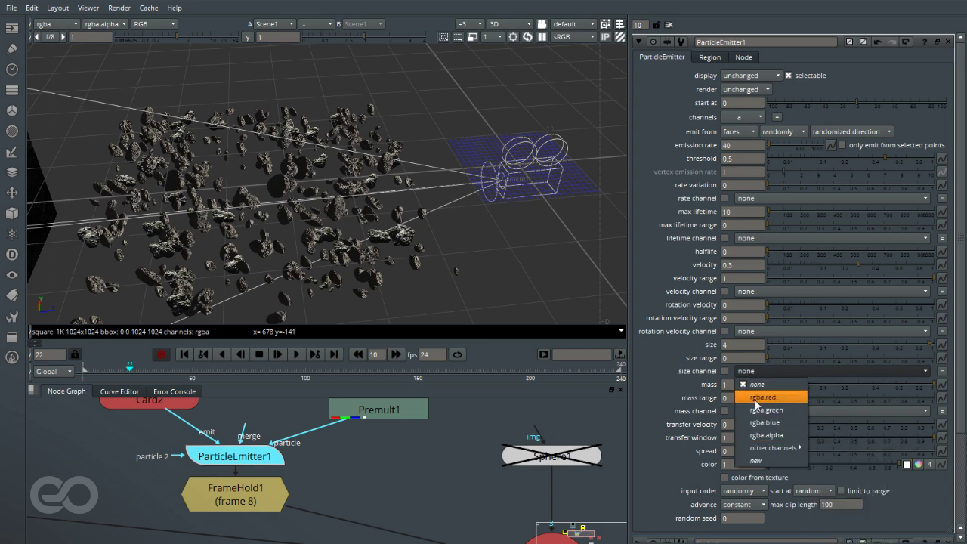
pyautogui.click(756, 401)
# Display Card2 in the scene and compare the asteroid sizes with its radial gradient from several angles
pyautogui.click(420, 260)
pyautogui.keyDown('ctrl'); pyautogui.moveTo(420, 260); pyautogui.dragTo(295, 203); pyautogui.keyUp('ctrl')
pyautogui.scroll(3, 313, 195)
pyautogui.moveTo(361, 190); pyautogui.dragTo(387, 159, button='middle')
pyautogui.scroll(-3, 271, 461)
pyautogui.scroll(3, 204, 437)
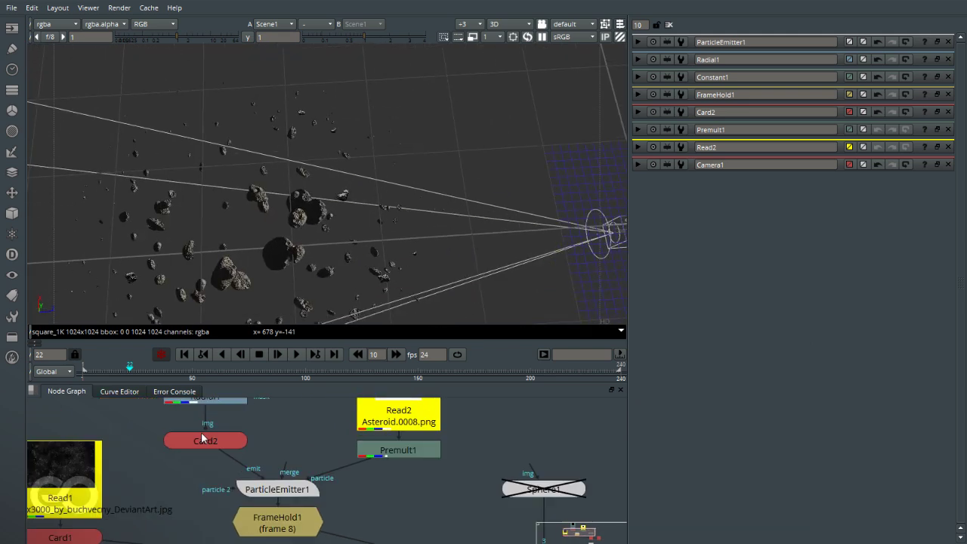
pyautogui.doubleClick(212, 450)
pyautogui.keyDown('ctrl'); pyautogui.moveTo(393, 253); pyautogui.dragTo(374, 185); pyautogui.keyUp('ctrl')
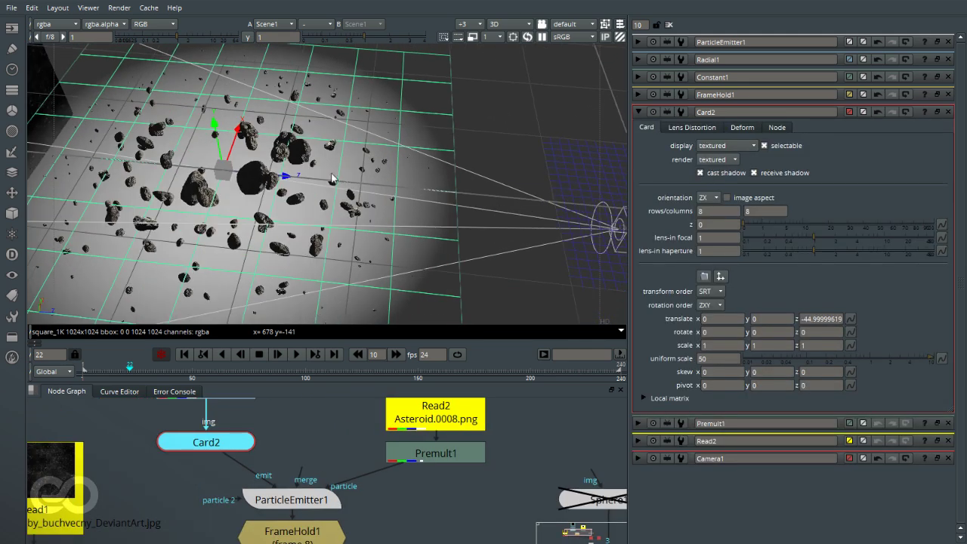
pyautogui.scroll(-5, 333, 179)
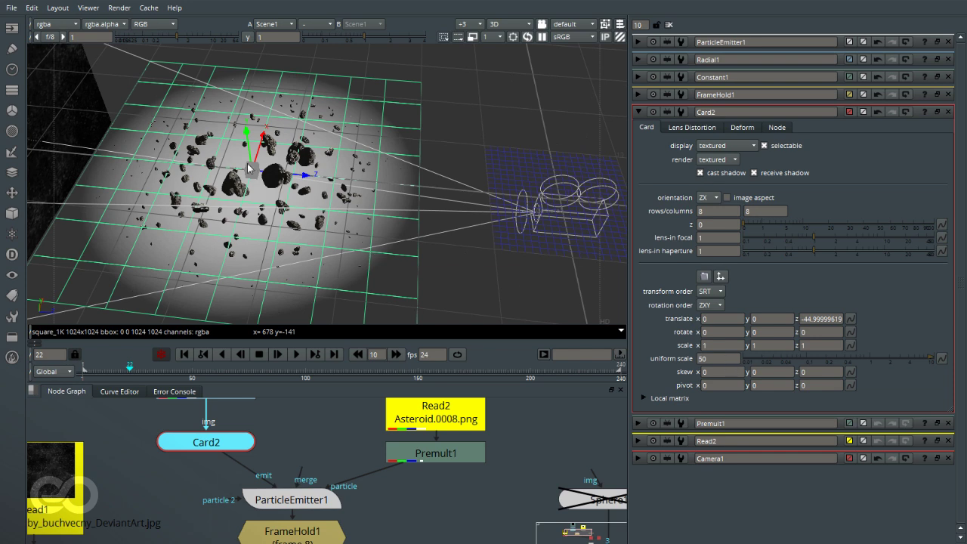
pyautogui.keyDown('ctrl'); pyautogui.moveTo(199, 157); pyautogui.dragTo(272, 197); pyautogui.keyUp('ctrl')
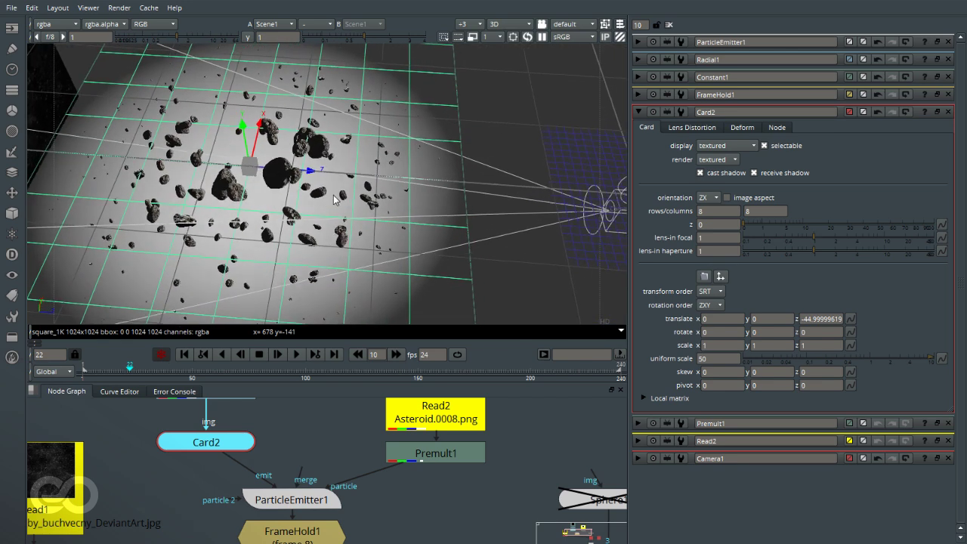
# Try rgba.red as ParticleEmitter1's rate channel, inspect the asteroid distribution, and return the channel to none
pyautogui.click(329, 447)
pyautogui.scroll(-2, 241, 510)
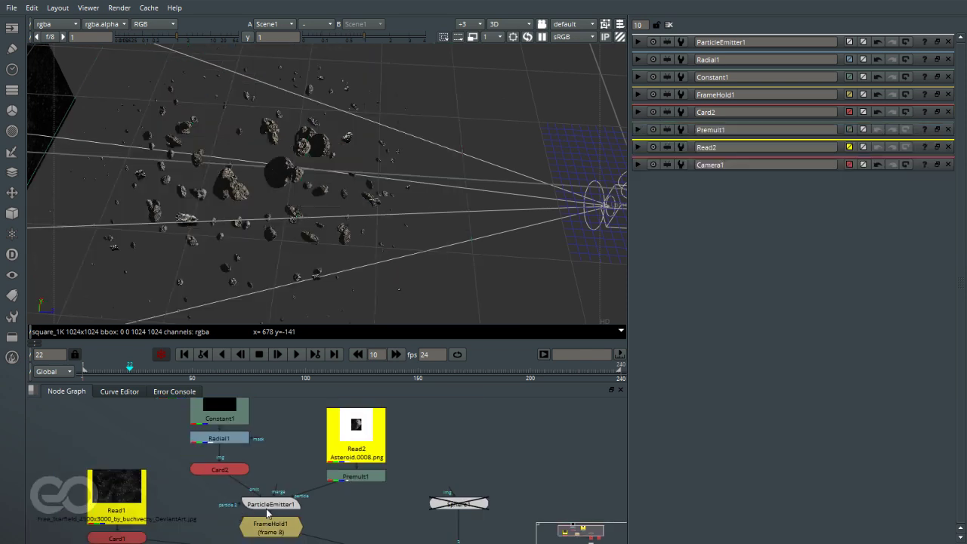
pyautogui.doubleClick(272, 505)
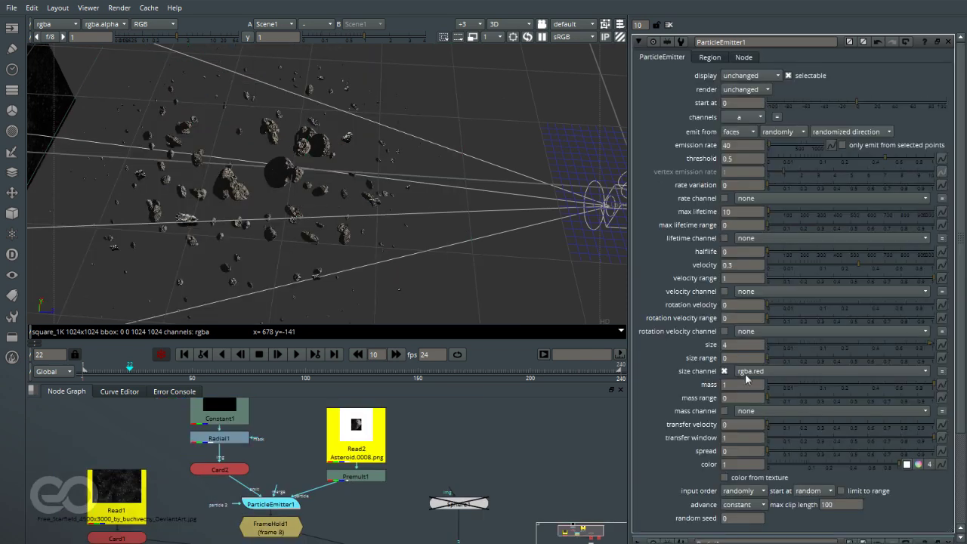
pyautogui.click(756, 200)
pyautogui.click(762, 213)
pyautogui.keyDown('ctrl'); pyautogui.moveTo(188, 220); pyautogui.dragTo(212, 212); pyautogui.keyUp('ctrl')
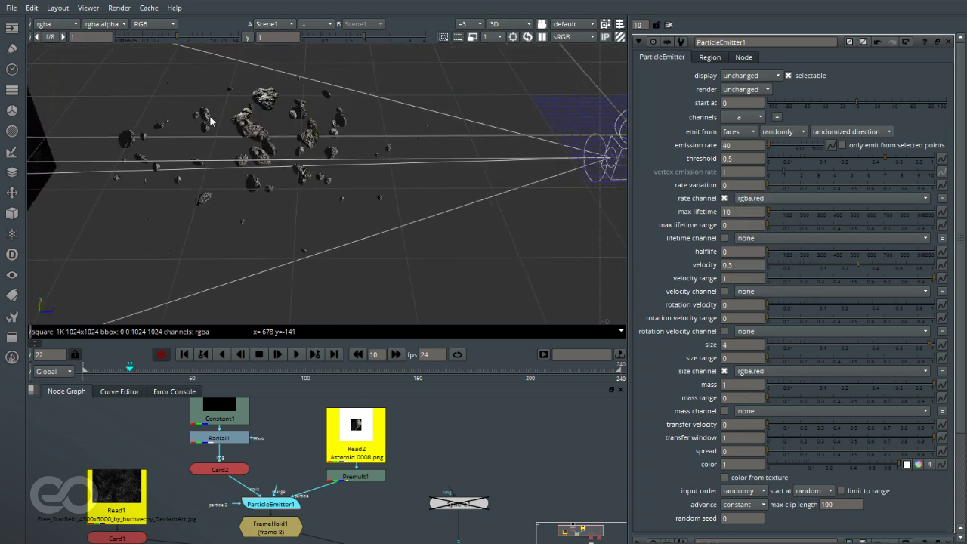
pyautogui.keyDown('ctrl'); pyautogui.moveTo(296, 137); pyautogui.dragTo(323, 253); pyautogui.keyUp('ctrl')
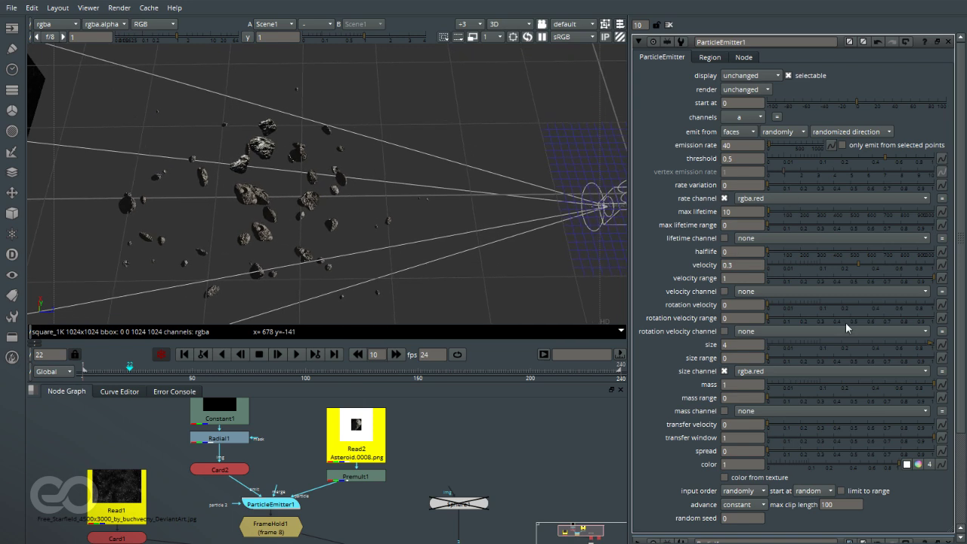
pyautogui.click(771, 199)
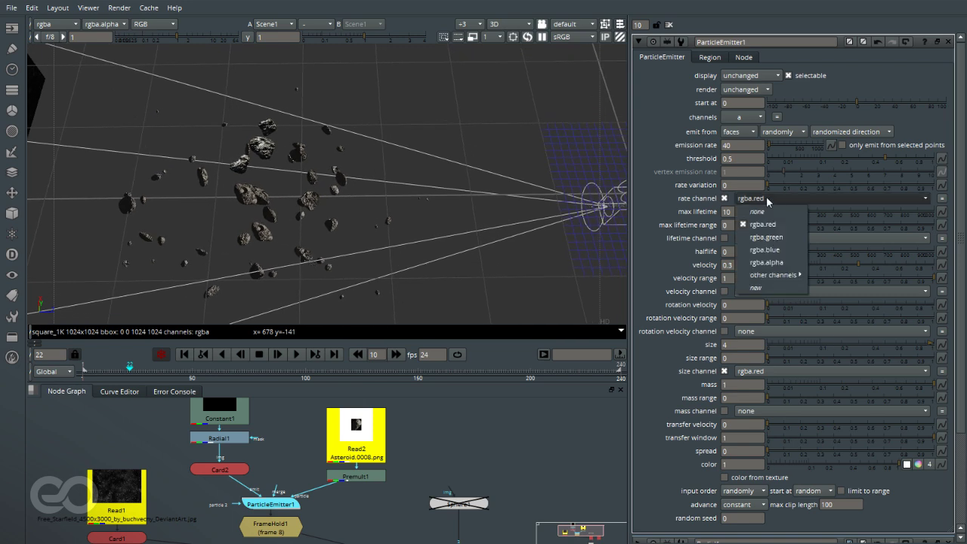
pyautogui.click(782, 210)
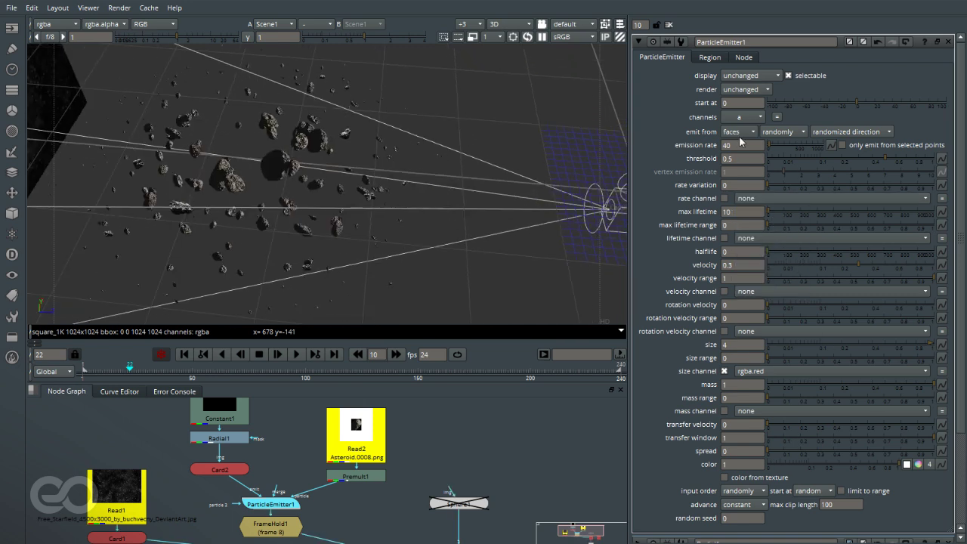
# Raise ParticleEmitter1's emission rate to 130
pyautogui.click(727, 145)
pyautogui.press('Up')
pyautogui.press('Up')
pyautogui.press('Up')
pyautogui.press('Up')
pyautogui.press('Up')
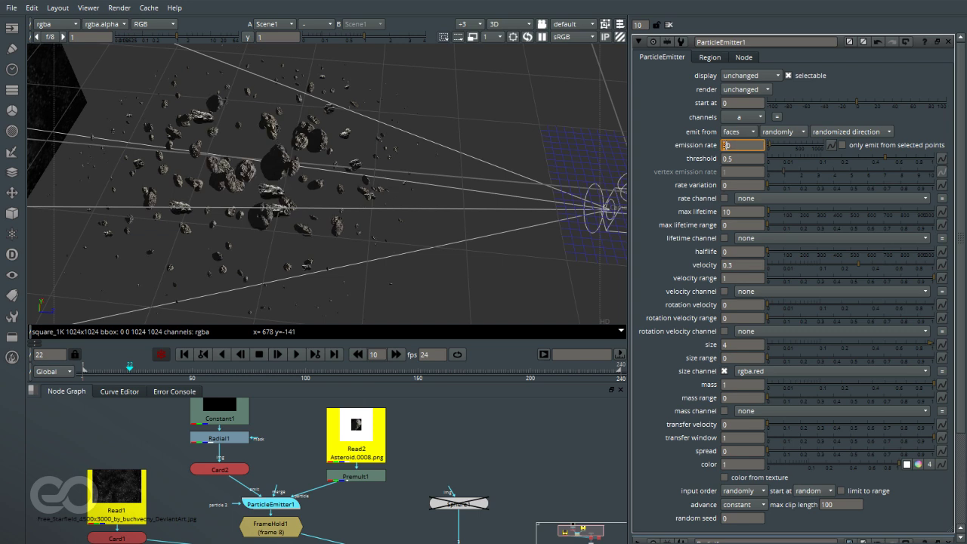
pyautogui.press('Up')
pyautogui.press('Up')
pyautogui.press('Up')
pyautogui.press('Up')
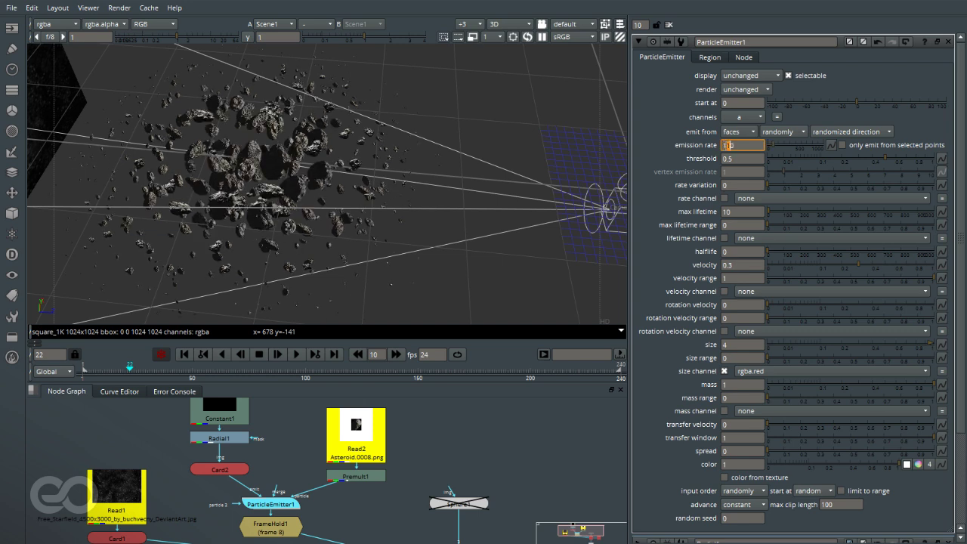
# Look through Camera1 and scrub to frame 147 to check the denser asteroid field
pyautogui.keyDown('ctrl'); pyautogui.moveTo(505, 209); pyautogui.dragTo(246, 226); pyautogui.keyUp('ctrl')
pyautogui.moveTo(408, 373); pyautogui.dragTo(522, 388)
pyautogui.click(587, 26)
pyautogui.click(574, 45)
pyautogui.moveTo(306, 371); pyautogui.dragTo(411, 414)
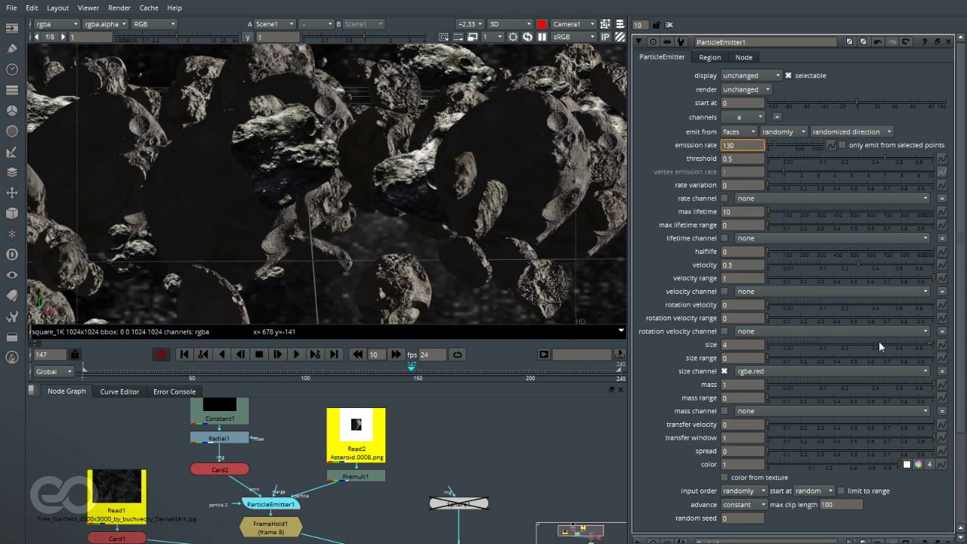
# Set ParticleEmitter1's size to 2 and size range to 1, checking the camera view at frames 112 and 87
pyautogui.click(725, 346)
pyautogui.press('Down')
pyautogui.press('Down')
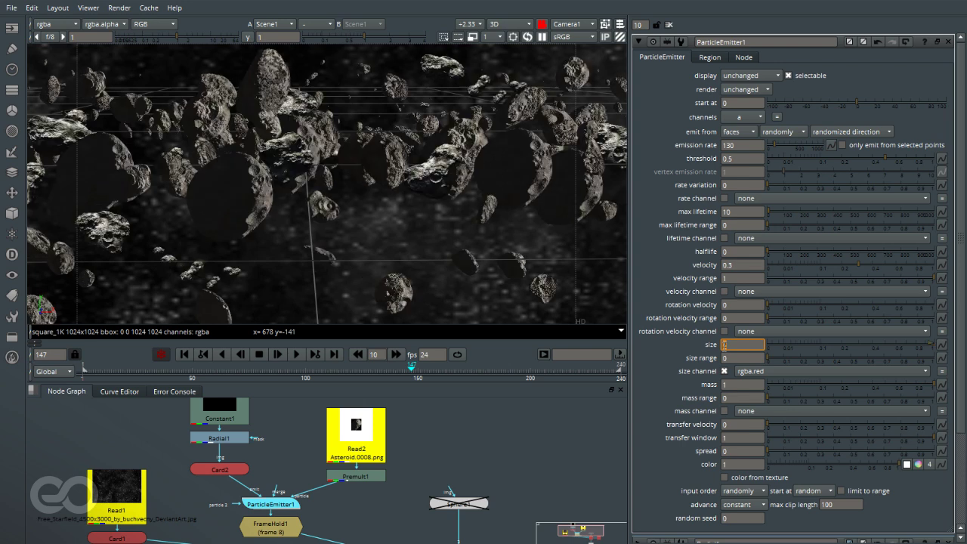
pyautogui.moveTo(389, 369); pyautogui.dragTo(287, 363)
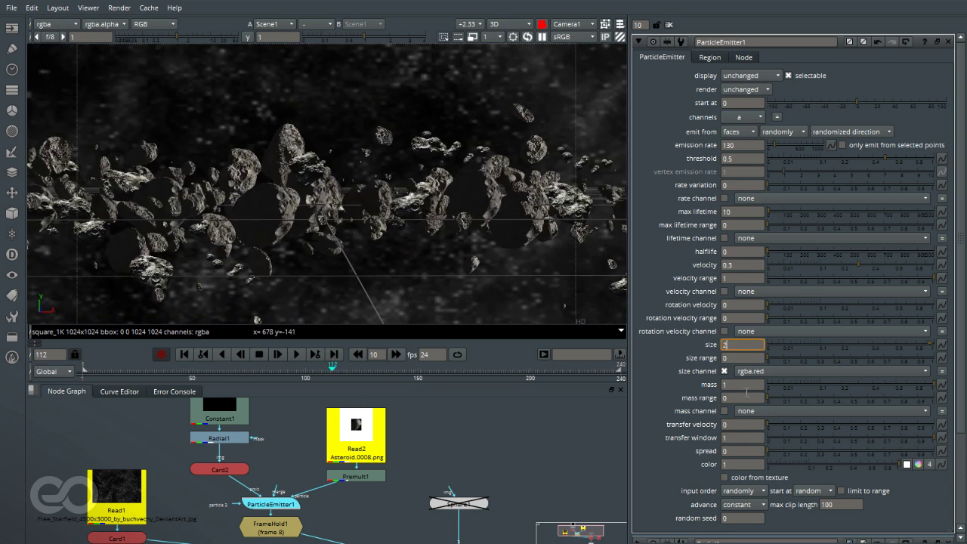
pyautogui.click(771, 361)
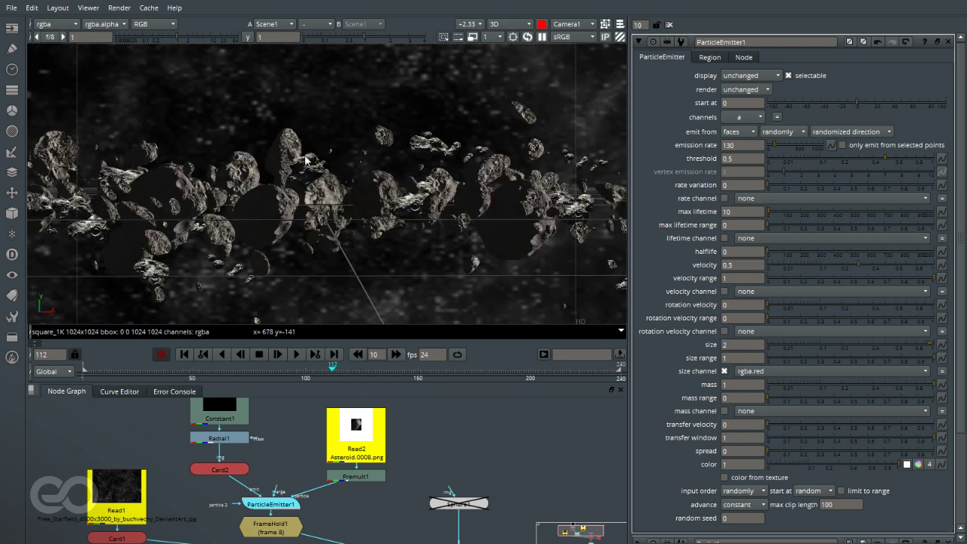
pyautogui.moveTo(232, 371); pyautogui.dragTo(275, 396)
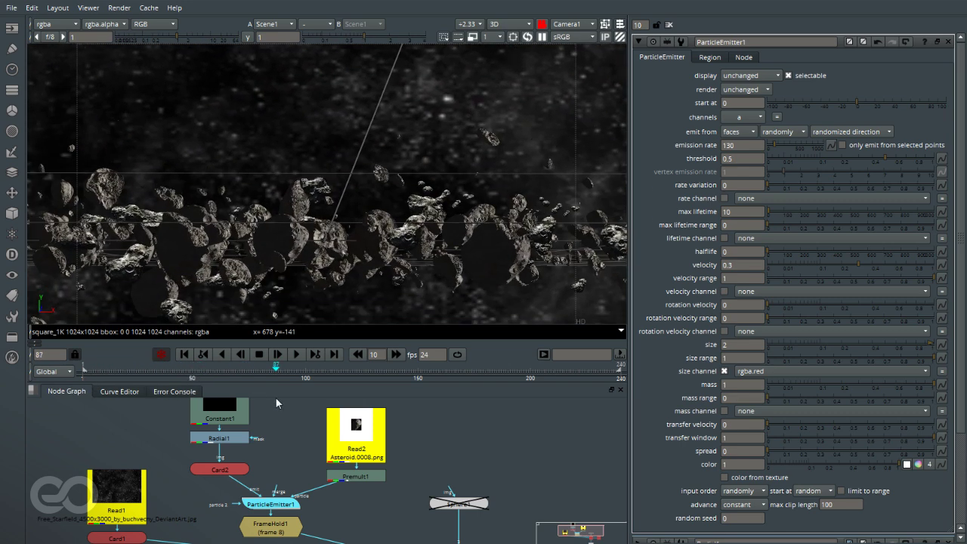
pyautogui.click(150, 448)
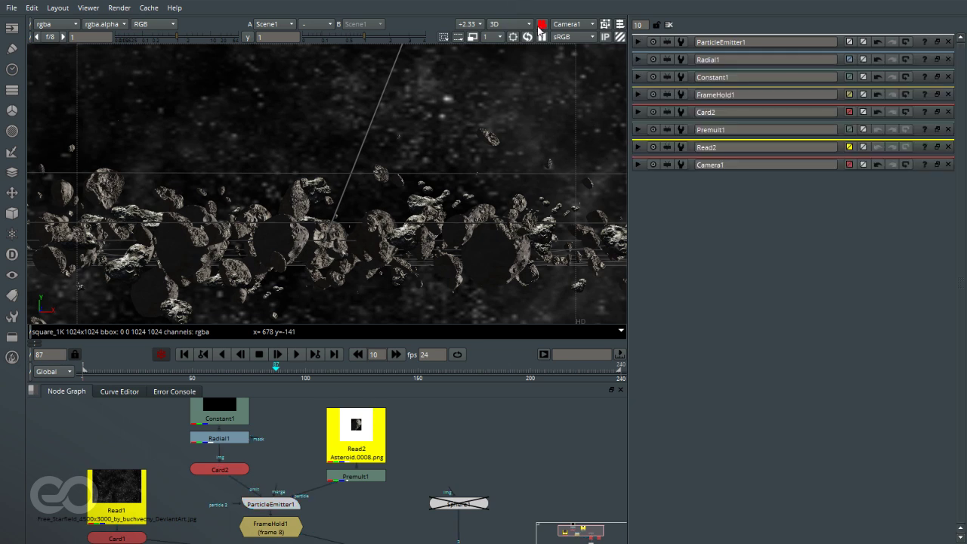
# Add a ScanlineRender node between Scene1 and Viewer1, feeding it Scene1 as the scene and Camera1 as the camera
pyautogui.scroll(-3, 280, 513)
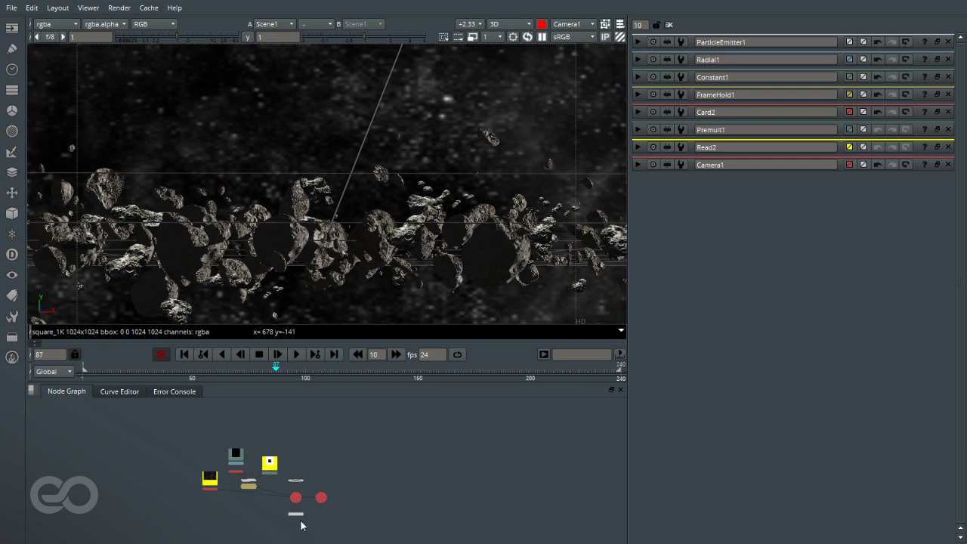
pyautogui.scroll(9, 309, 526)
pyautogui.press('space')
pyautogui.scroll(5, 279, 466)
pyautogui.press('Tab')
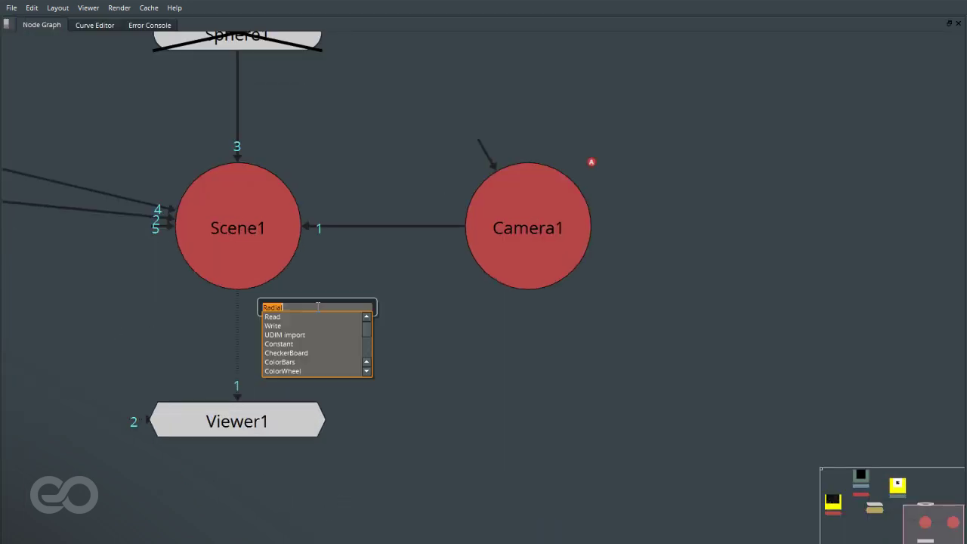
pyautogui.write('scanline')
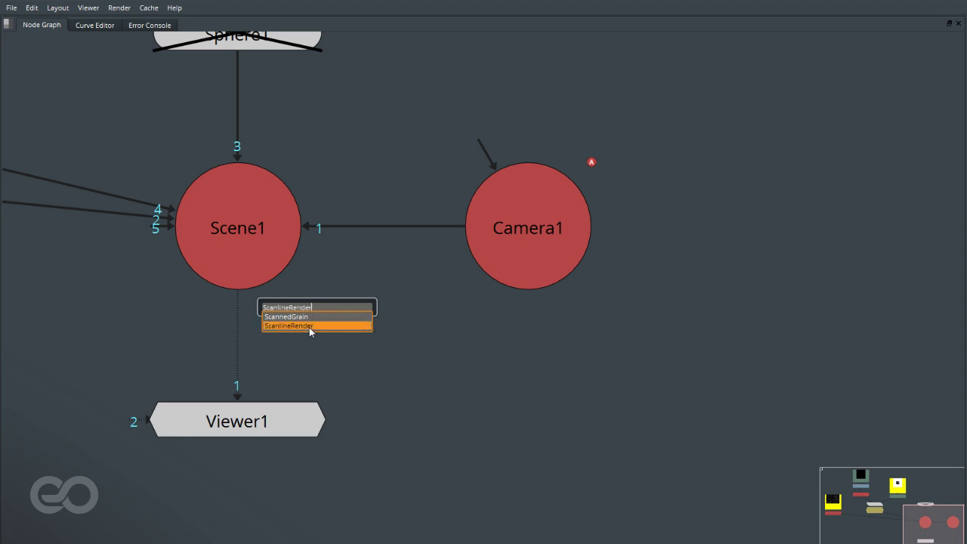
pyautogui.click(309, 327)
pyautogui.moveTo(209, 319); pyautogui.dragTo(209, 348)
pyautogui.moveTo(157, 300); pyautogui.dragTo(191, 243)
pyautogui.moveTo(121, 305); pyautogui.dragTo(467, 281)
pyautogui.moveTo(188, 353); pyautogui.dragTo(253, 351)
# Display the ScanlineRender1 output in the viewer and move to frame 62
pyautogui.press('1')
pyautogui.click(440, 396)
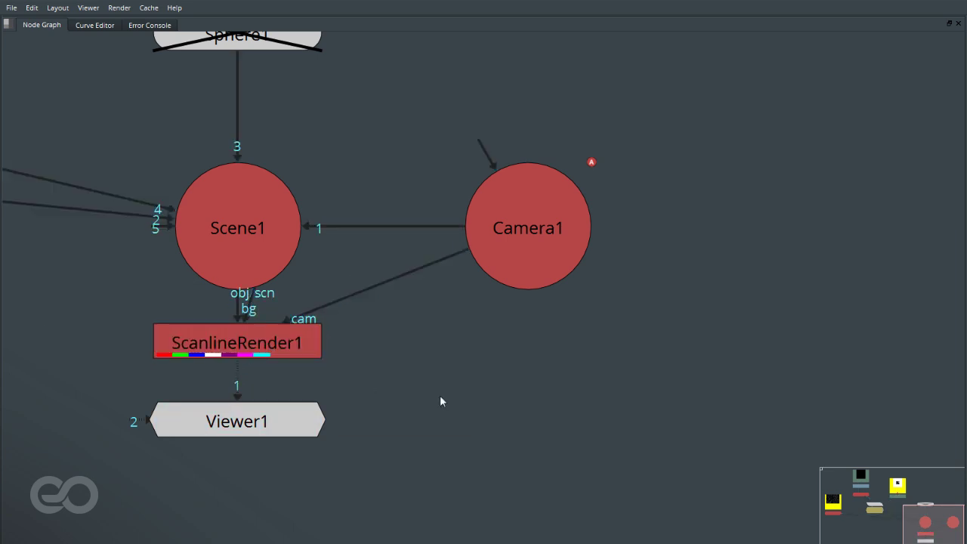
pyautogui.press('space')
pyautogui.press('Tab')
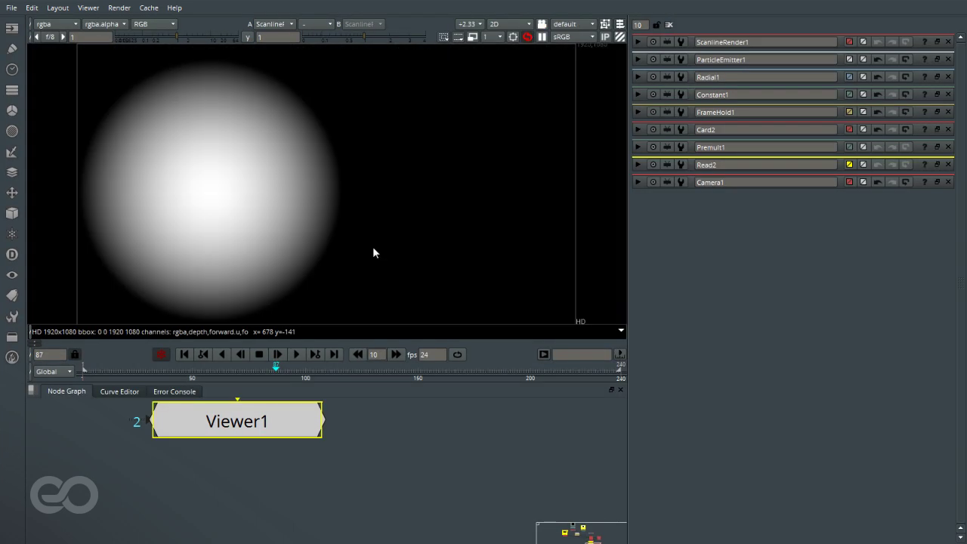
pyautogui.click(394, 476)
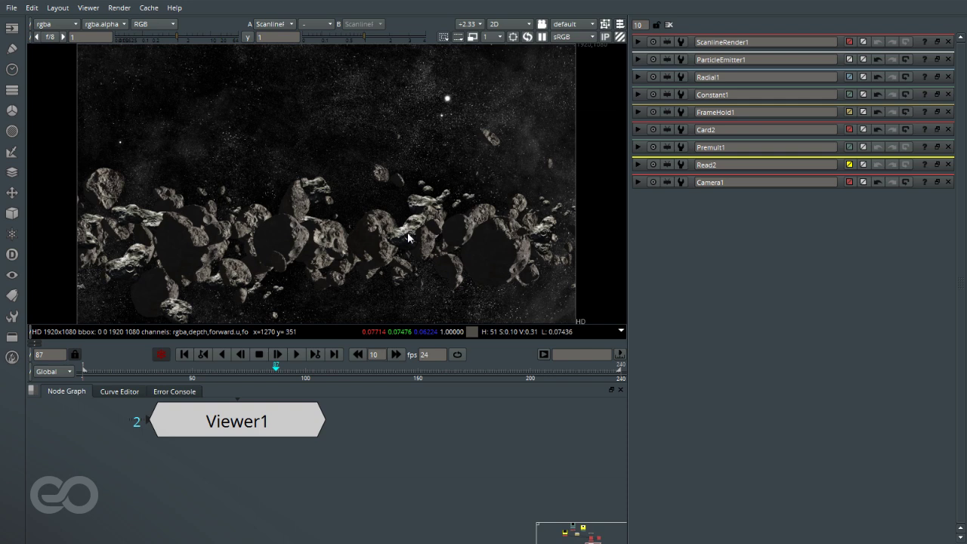
pyautogui.moveTo(276, 365); pyautogui.dragTo(220, 369)
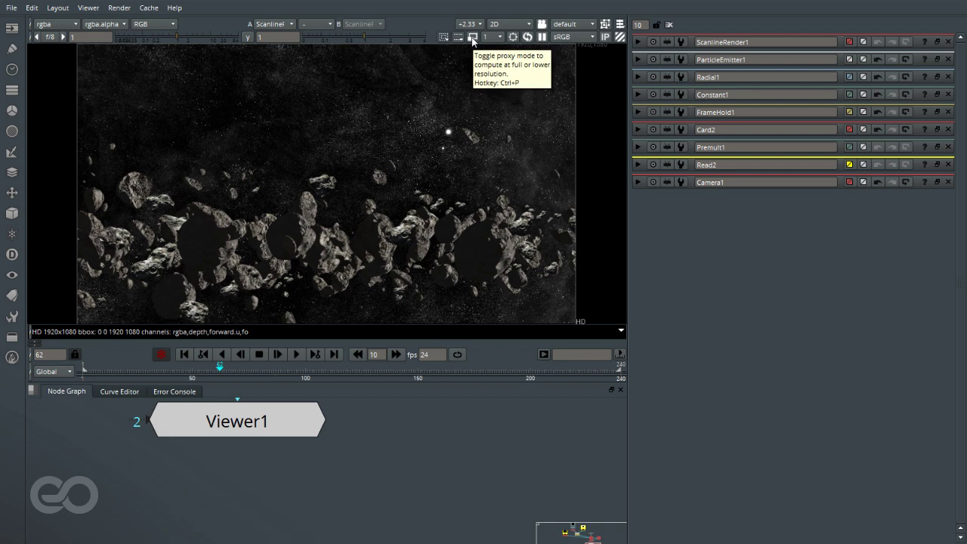
# Enable proxy mode and scrub through the timeline to review the rendered camera move, ending at frame 49
pyautogui.click(474, 37)
pyautogui.click(118, 368)
pyautogui.moveTo(118, 368); pyautogui.dragTo(355, 375)
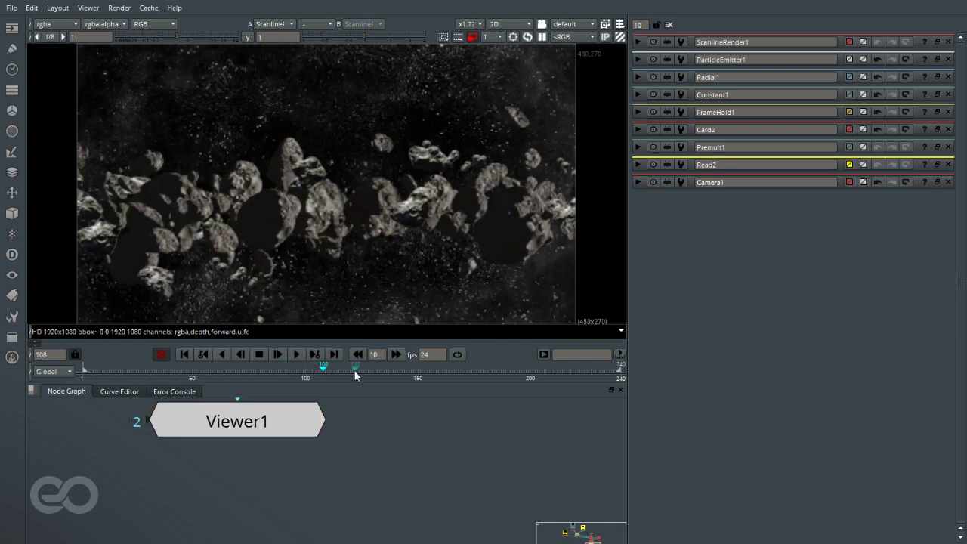
pyautogui.click(408, 369)
pyautogui.click(459, 369)
pyautogui.click(496, 369)
pyautogui.click(542, 368)
pyautogui.moveTo(542, 369); pyautogui.dragTo(191, 392)
pyautogui.click(352, 471)
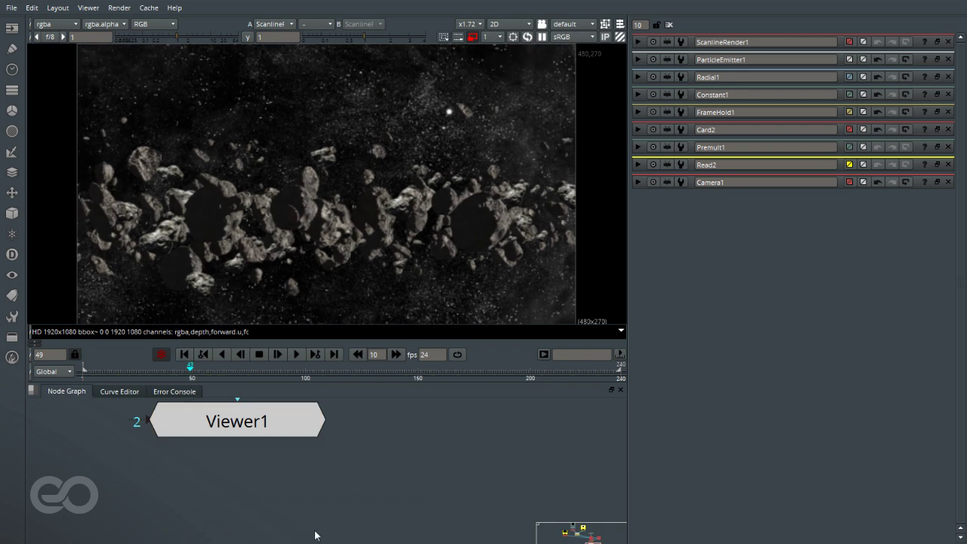
# Route the Camera1-to-ScanlineRender1 connection through a dot placed below Camera1
pyautogui.scroll(-6, 315, 526)
pyautogui.keyDown('ctrl'); pyautogui.moveTo(321, 486); pyautogui.dragTo(349, 494); pyautogui.keyUp('ctrl')
pyautogui.click(346, 513)
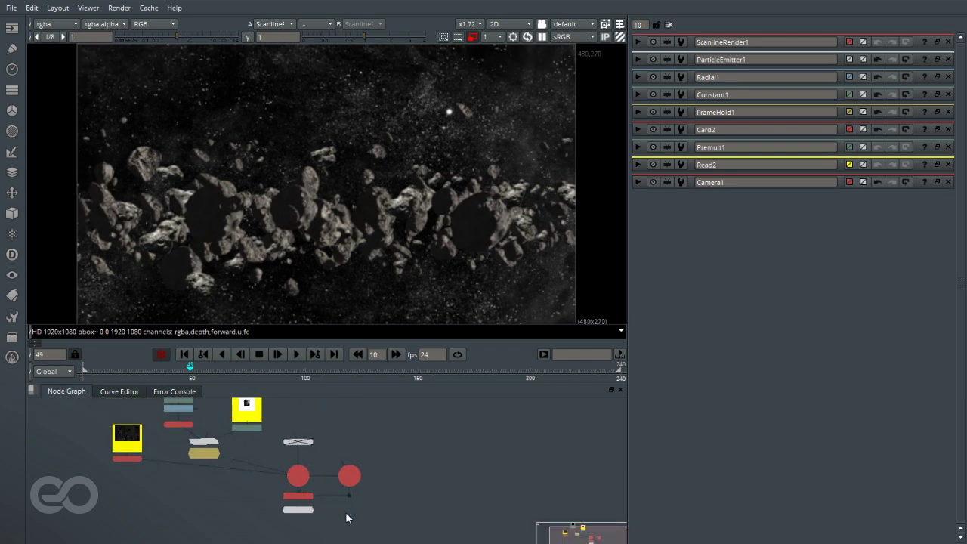
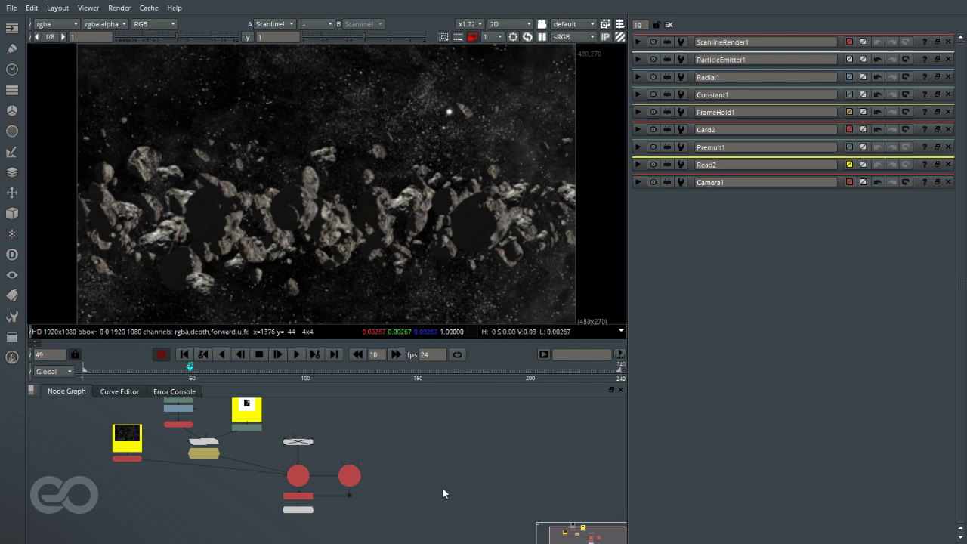
# Spread out the node graph, separating the asteroid branch from the scene nodes and raising the Constant1, Radial1 and Card2 group
pyautogui.scroll(-3, 350, 511)
pyautogui.scroll(4, 350, 511)
pyautogui.keyDown('ctrl'); pyautogui.moveTo(265, 499); pyautogui.dragTo(240, 496); pyautogui.keyUp('ctrl')
pyautogui.moveTo(183, 502); pyautogui.dragTo(110, 504)
pyautogui.keyDown('ctrl'); pyautogui.moveTo(240, 495); pyautogui.dragTo(181, 496); pyautogui.keyUp('ctrl')
pyautogui.click(179, 519)
pyautogui.moveTo(224, 467); pyautogui.dragTo(142, 390)
pyautogui.click(206, 488)
pyautogui.scroll(-3, 216, 507)
pyautogui.scroll(3, 217, 512)
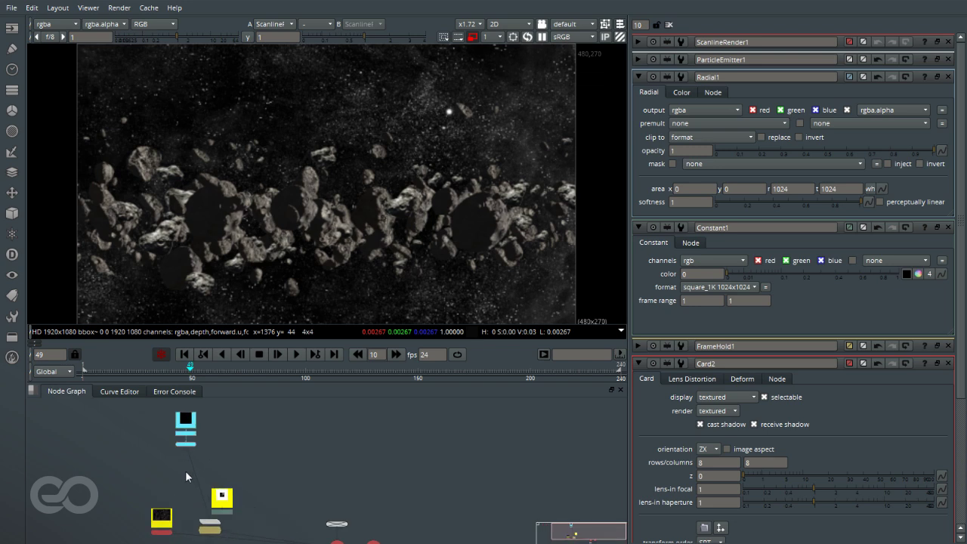
# Move Read2 and Premult1 beside Card2's connection and route that connection through a dot above ParticleEmitter1
pyautogui.moveTo(239, 534); pyautogui.dragTo(194, 529)
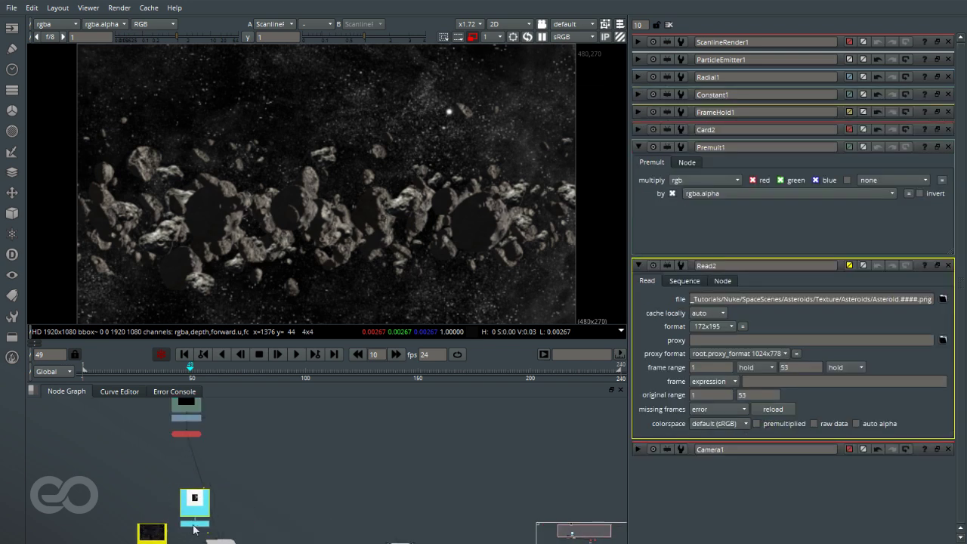
pyautogui.keyDown('ctrl'); pyautogui.moveTo(205, 487); pyautogui.dragTo(220, 436); pyautogui.keyUp('ctrl')
pyautogui.click(153, 428)
pyautogui.scroll(-4, 208, 465)
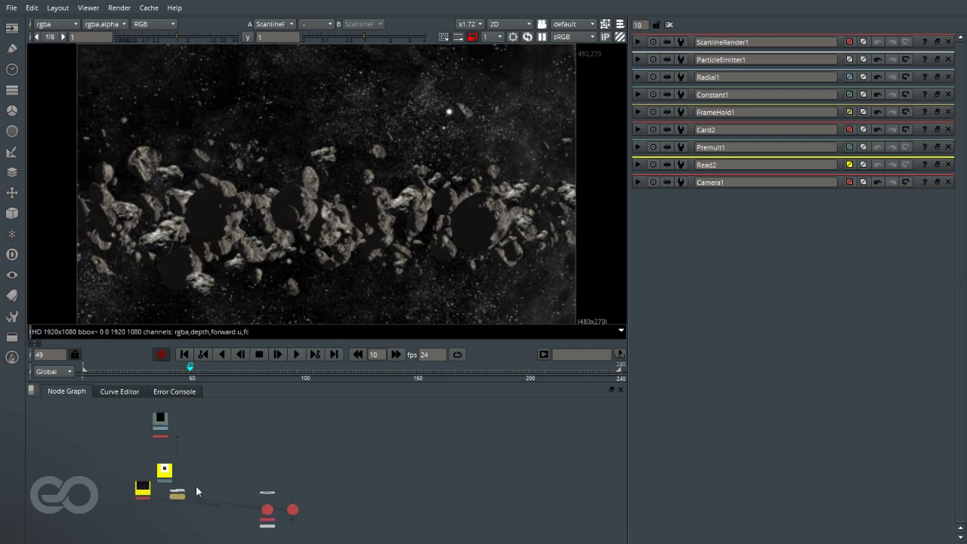
# Enlarge the node graph area and add a second ParticleEmitter node beside ParticleEmitter1
pyautogui.scroll(1, 202, 493)
pyautogui.moveTo(283, 386); pyautogui.dragTo(250, 239)
pyautogui.press('f')
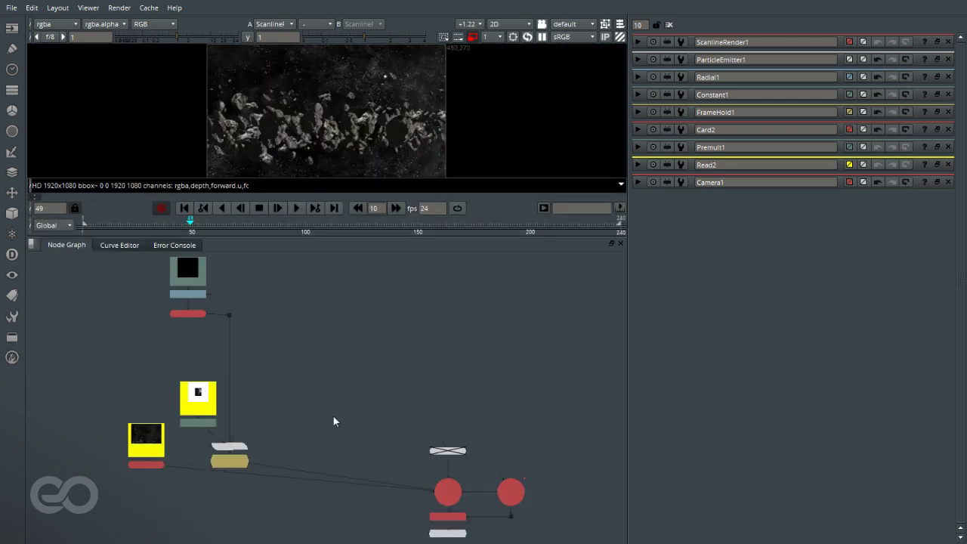
pyautogui.scroll(4, 293, 446)
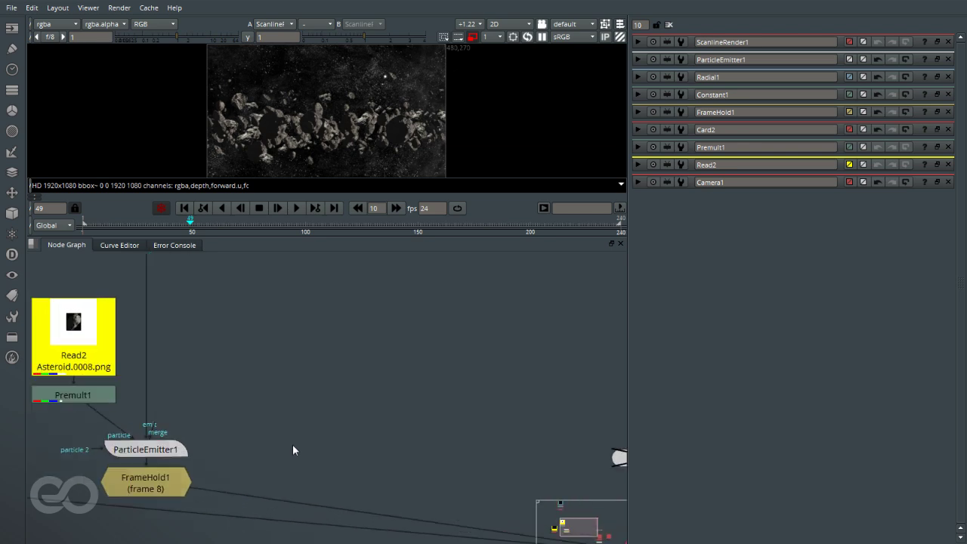
pyautogui.press('Tab')
pyautogui.write('par')
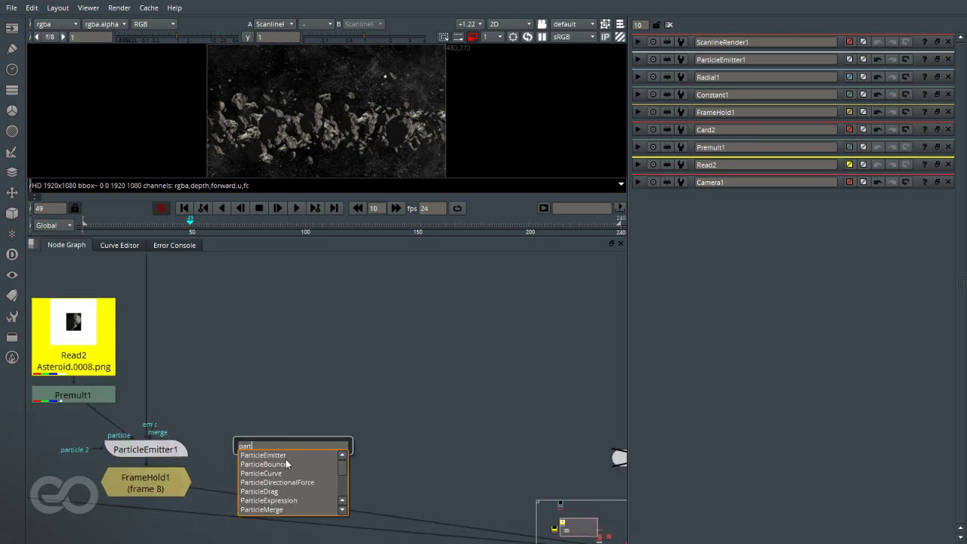
pyautogui.click(289, 454)
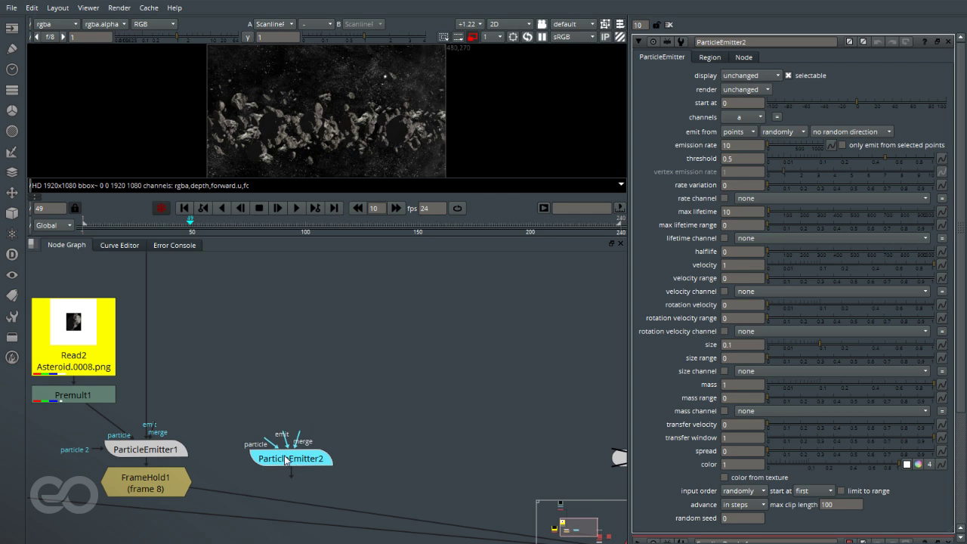
# Connect ParticleEmitter2's emit input to Card2's dot, routing the connection through a second dot above ParticleEmitter2
pyautogui.scroll(-5, 279, 461)
pyautogui.scroll(3, 274, 468)
pyautogui.moveTo(273, 463); pyautogui.dragTo(178, 289)
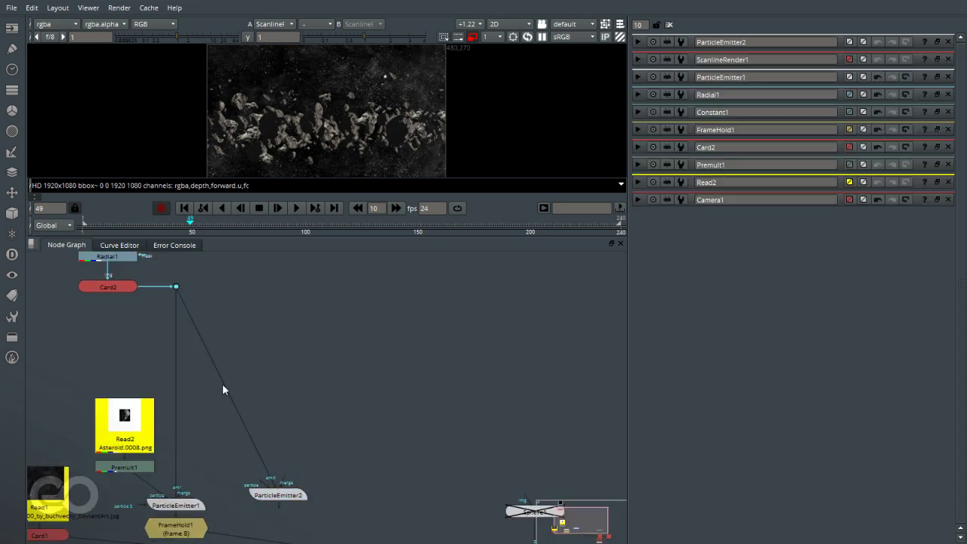
pyautogui.keyDown('ctrl'); pyautogui.moveTo(225, 385); pyautogui.dragTo(282, 300); pyautogui.keyUp('ctrl')
# Display ParticleEmitter2 in the 3D viewer, enlarge the viewer area and bring its particles into view
pyautogui.scroll(-3, 201, 378)
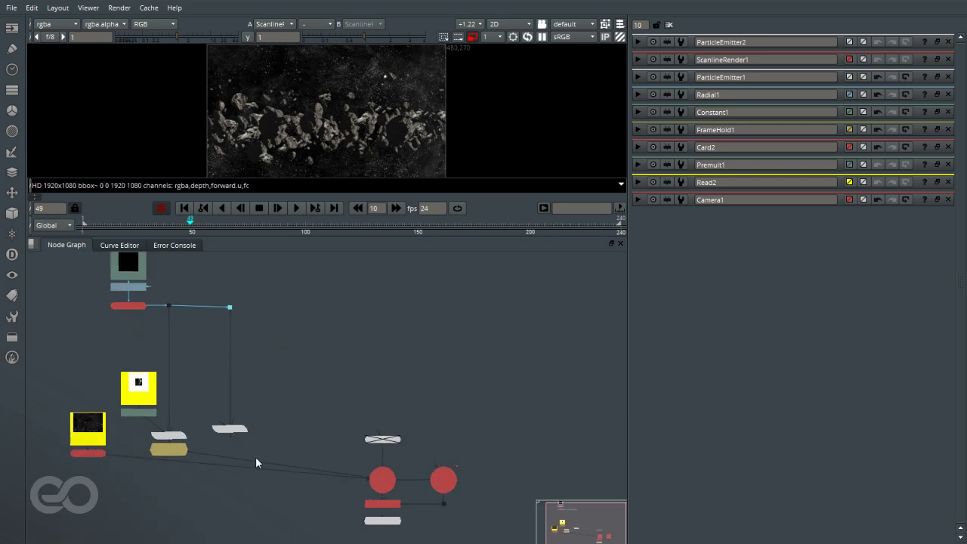
pyautogui.scroll(1, 255, 456)
pyautogui.click(231, 428)
pyautogui.press('1')
pyautogui.scroll(-5, 366, 86)
pyautogui.keyDown('ctrl'); pyautogui.moveTo(366, 86); pyautogui.dragTo(382, 143); pyautogui.keyUp('ctrl')
pyautogui.keyDown('ctrl'); pyautogui.moveTo(295, 106); pyautogui.dragTo(340, 342); pyautogui.keyUp('ctrl')
# Set ParticleEmitter2 to emit from faces with a randomized direction, checking the particle spread from the side
pyautogui.doubleClick(237, 531)
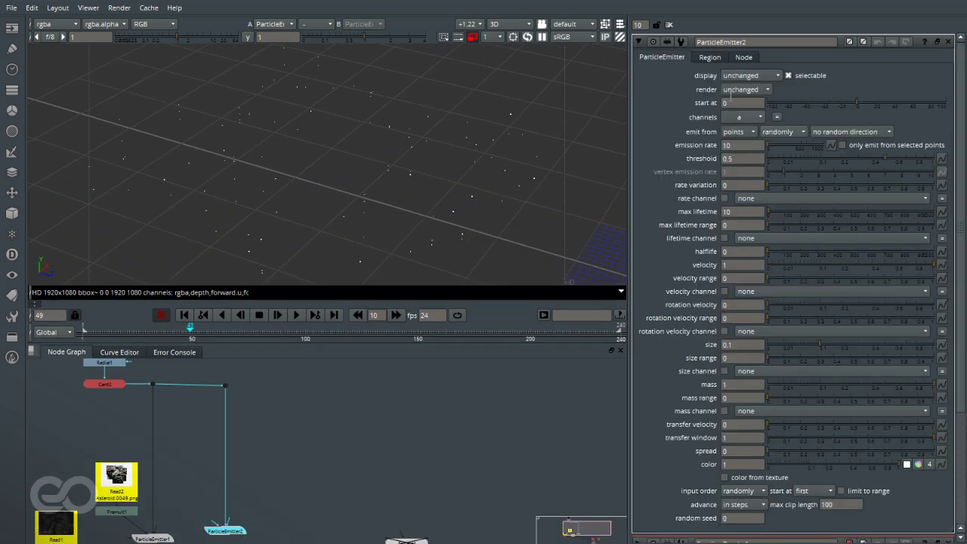
pyautogui.click(750, 132)
pyautogui.click(753, 160)
pyautogui.click(837, 134)
pyautogui.click(856, 145)
pyautogui.keyDown('ctrl'); pyautogui.moveTo(423, 151); pyautogui.dragTo(261, 146); pyautogui.keyUp('ctrl')
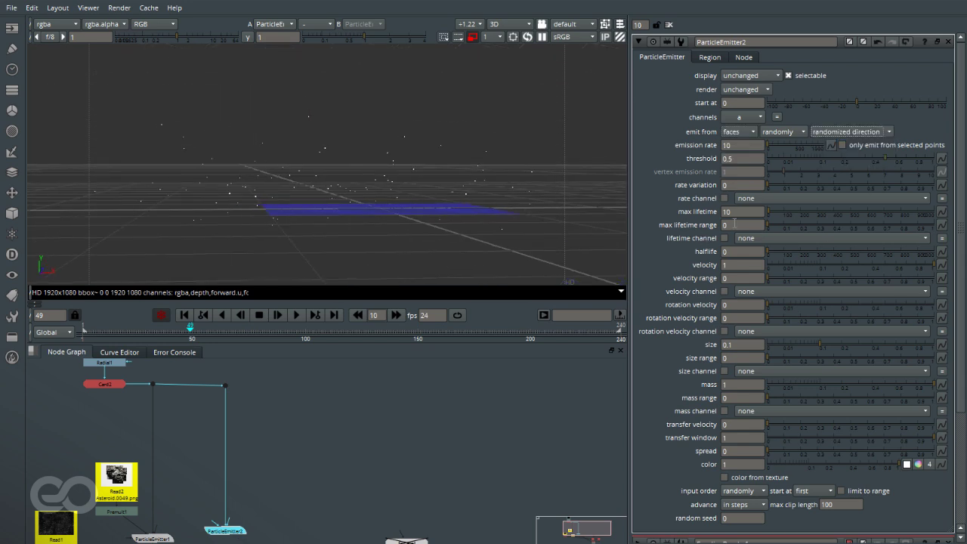
# Set ParticleEmitter2's velocity to 0.3 and its velocity range to 1
pyautogui.click(730, 265)
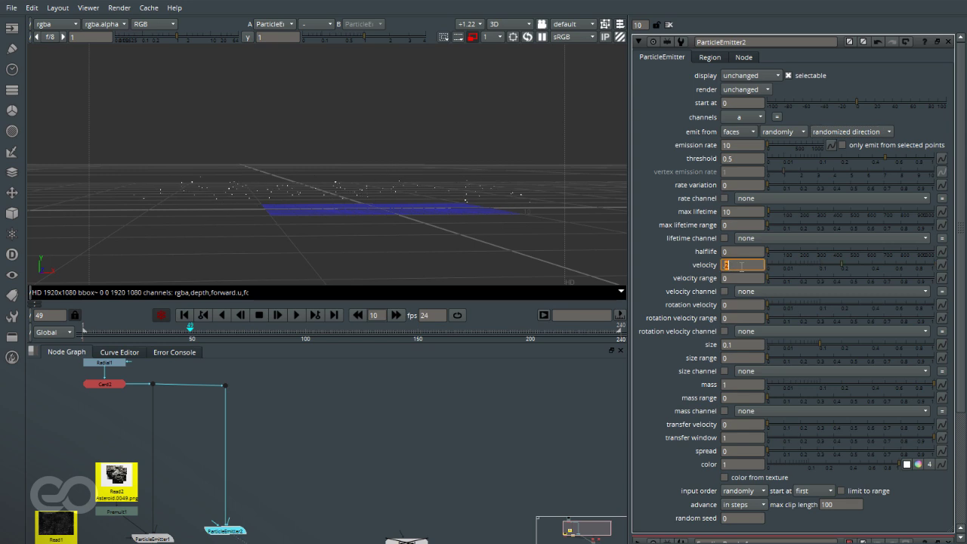
pyautogui.moveTo(775, 280); pyautogui.dragTo(938, 279)
pyautogui.keyDown('ctrl'); pyautogui.moveTo(338, 210); pyautogui.dragTo(408, 202); pyautogui.keyUp('ctrl')
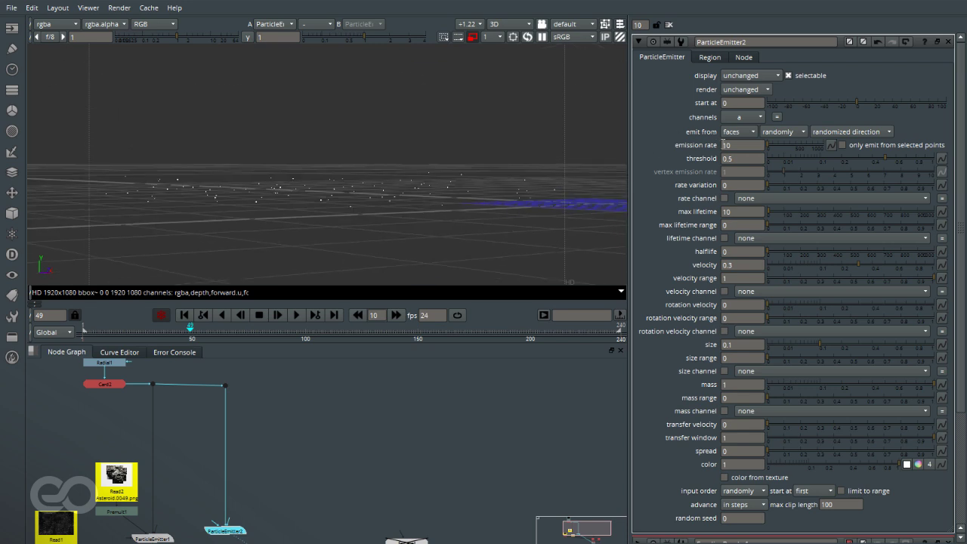
# Raise ParticleEmitter2's emission rate to 230 and check the particle density from above
pyautogui.press('Up')
pyautogui.press('Up')
pyautogui.press('Up')
pyautogui.press('Up')
pyautogui.press('Up')
pyautogui.press('Up')
pyautogui.press('Up')
pyautogui.press('Up')
pyautogui.press('Up')
pyautogui.press('Up')
pyautogui.press('Up')
pyautogui.press('Up')
pyautogui.press('Up')
pyautogui.press('Up')
pyautogui.press('Up')
pyautogui.press('Up')
pyautogui.press('Up')
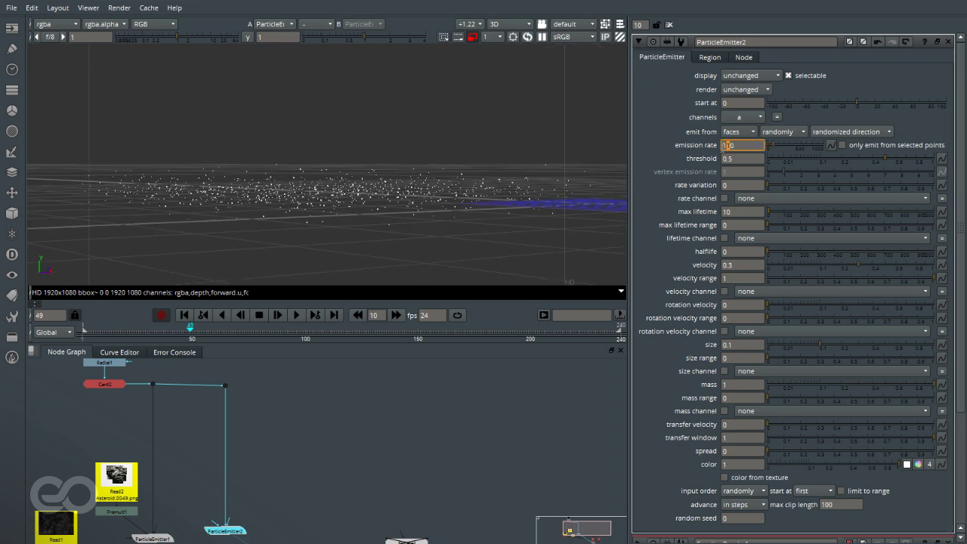
pyautogui.keyDown('ctrl'); pyautogui.moveTo(415, 170); pyautogui.dragTo(342, 200); pyautogui.keyUp('ctrl')
pyautogui.click(274, 461)
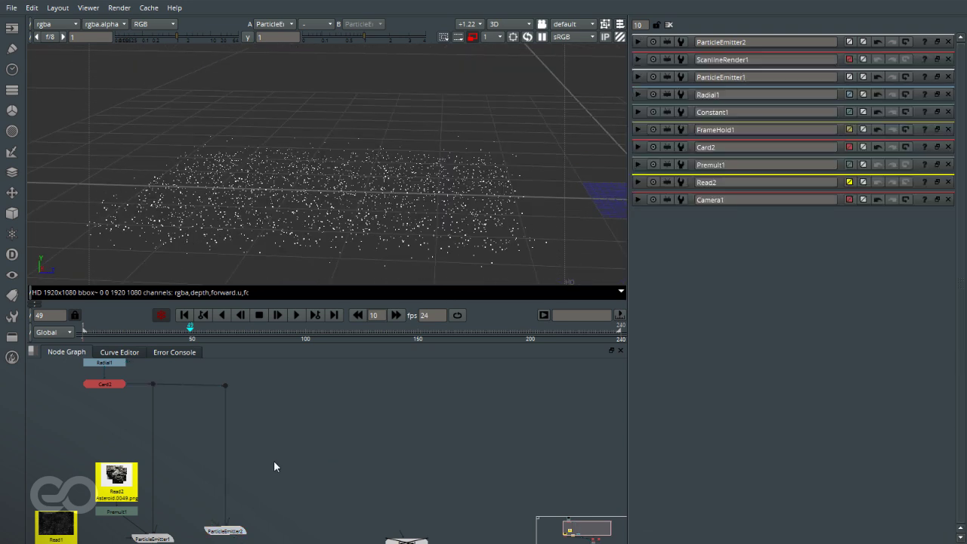
# Set ParticleEmitter2's size channel to rgba.red and inspect the particle sizes from several angles
pyautogui.doubleClick(234, 534)
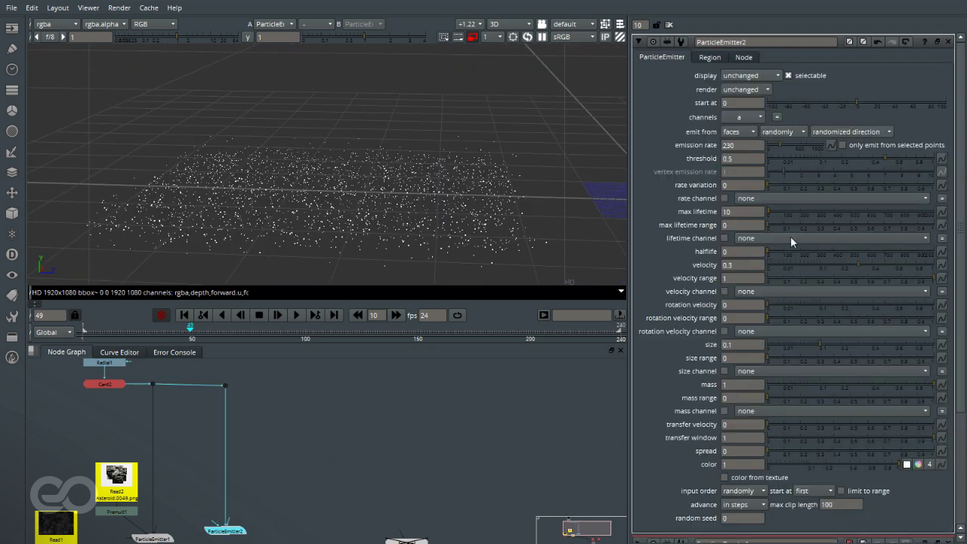
pyautogui.click(762, 370)
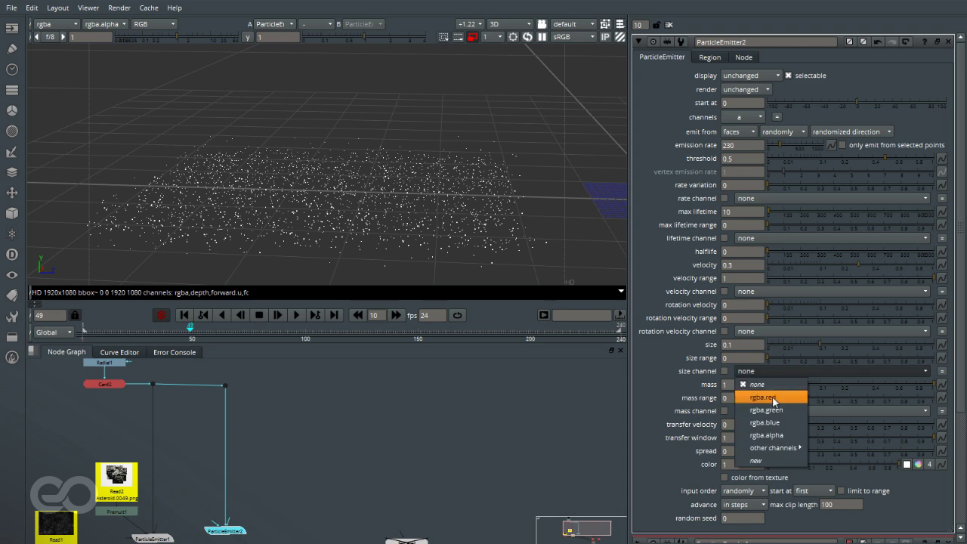
pyautogui.click(772, 399)
pyautogui.keyDown('ctrl'); pyautogui.moveTo(355, 204); pyautogui.dragTo(231, 201); pyautogui.keyUp('ctrl')
pyautogui.keyDown('alt'); pyautogui.moveTo(231, 200); pyautogui.dragTo(417, 232, button='middle'); pyautogui.keyUp('alt')
pyautogui.keyDown('ctrl'); pyautogui.moveTo(417, 238); pyautogui.dragTo(370, 153); pyautogui.keyUp('ctrl')
pyautogui.moveTo(370, 153)
pyautogui.keyDown('alt'); pyautogui.mouseDown(button='middle')
pyautogui.moveTo(273, 141)
pyautogui.moveTo(375, 162)
pyautogui.mouseUp(button='middle'); pyautogui.keyUp('alt')
pyautogui.keyDown('ctrl'); pyautogui.moveTo(376, 162); pyautogui.dragTo(291, 207); pyautogui.keyUp('ctrl')
pyautogui.keyDown('alt'); pyautogui.moveTo(291, 206); pyautogui.dragTo(360, 227, button='middle'); pyautogui.keyUp('alt')
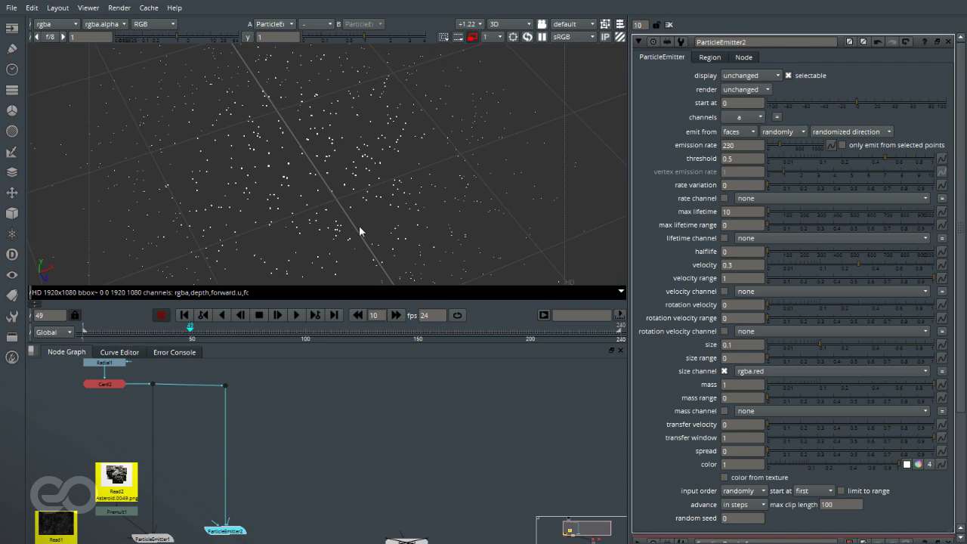
pyautogui.click(363, 432)
pyautogui.scroll(-2, 313, 426)
pyautogui.scroll(2, 230, 432)
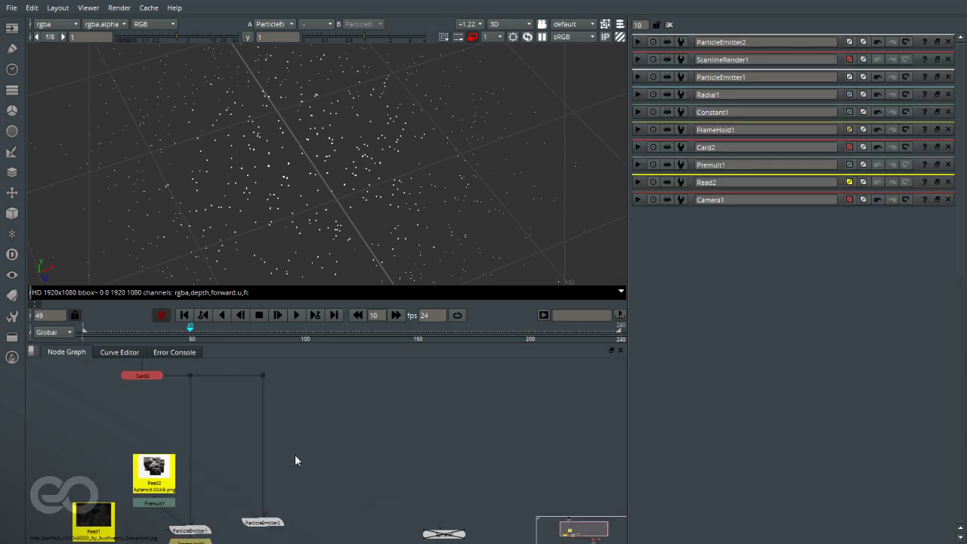
# Add a Constant node beside the second particle emitter and set its format to square_512 512x512
pyautogui.keyDown('ctrl'); pyautogui.moveTo(261, 165); pyautogui.dragTo(246, 119); pyautogui.keyUp('ctrl')
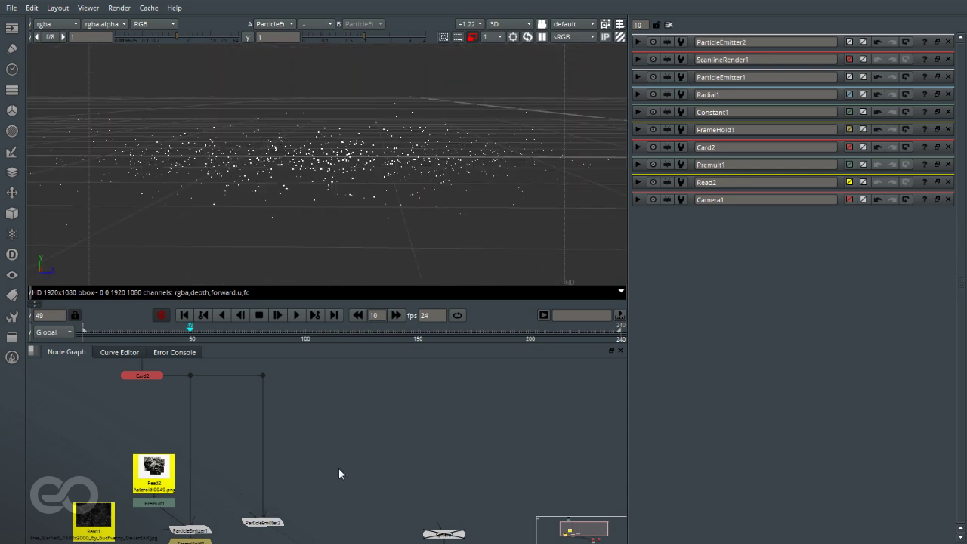
pyautogui.press('Tab')
pyautogui.write('c')
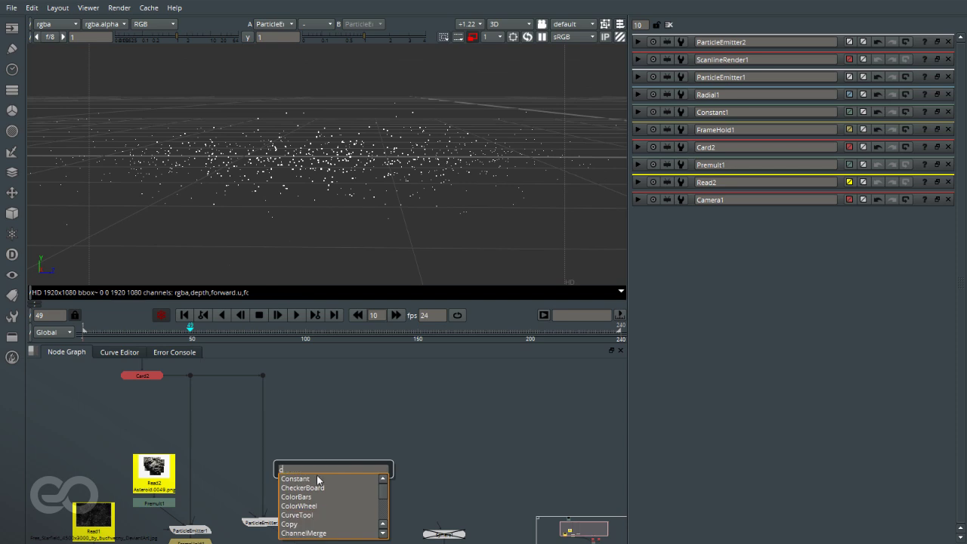
pyautogui.press('Return')
pyautogui.moveTo(350, 461); pyautogui.dragTo(248, 446)
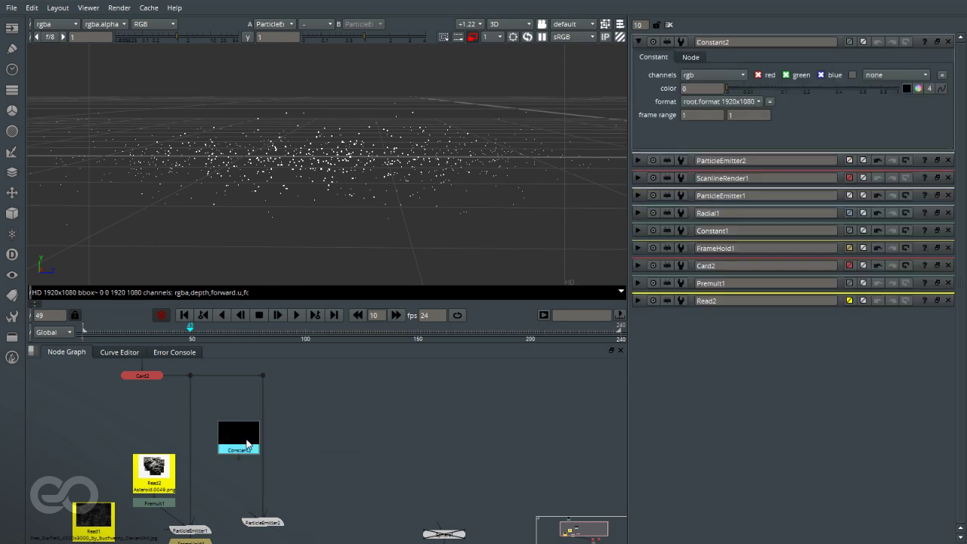
pyautogui.click(747, 102)
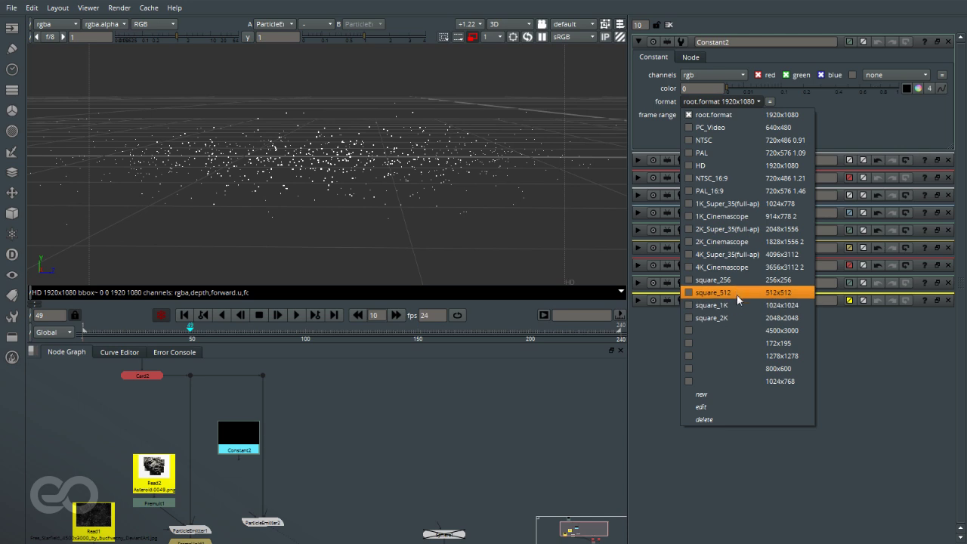
pyautogui.click(737, 295)
pyautogui.click(639, 41)
# Show the new Constant node in the viewer and set its color to 1
pyautogui.click(370, 434)
pyautogui.click(246, 448)
pyautogui.press('1')
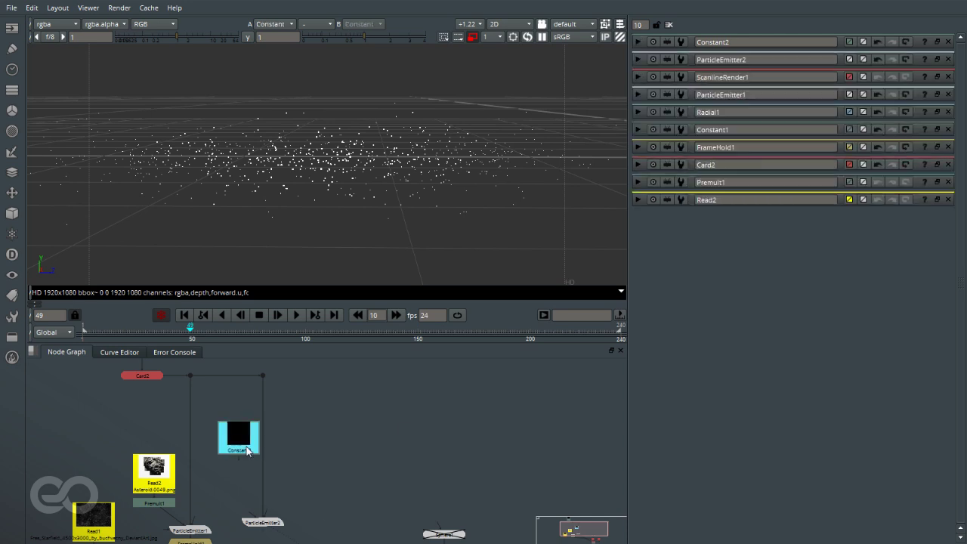
pyautogui.press('f')
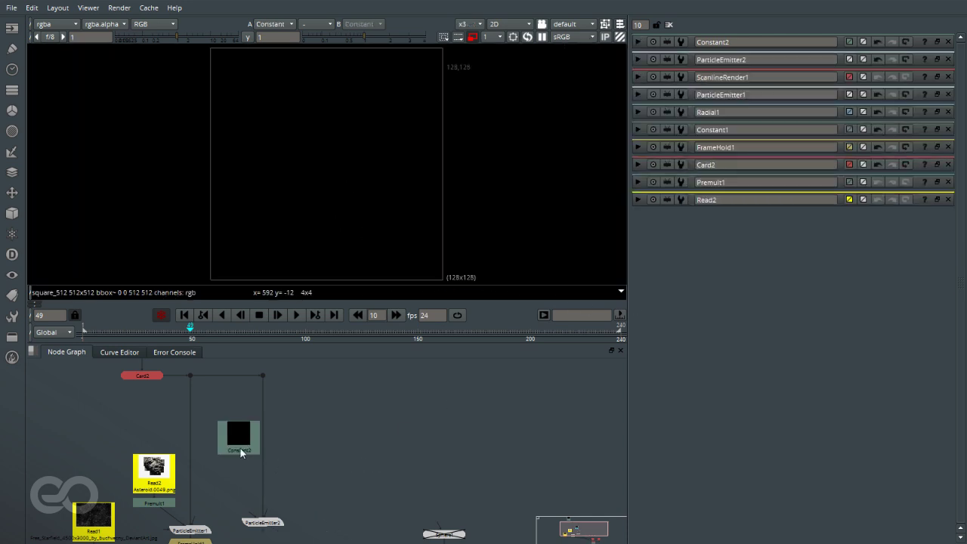
pyautogui.doubleClick(242, 449)
pyautogui.moveTo(242, 449); pyautogui.dragTo(235, 437)
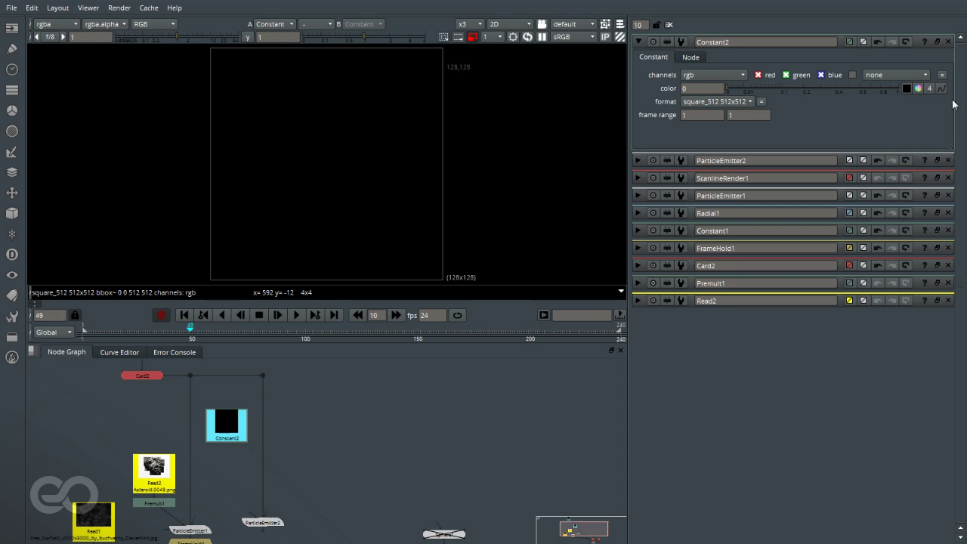
pyautogui.moveTo(861, 88); pyautogui.dragTo(913, 113)
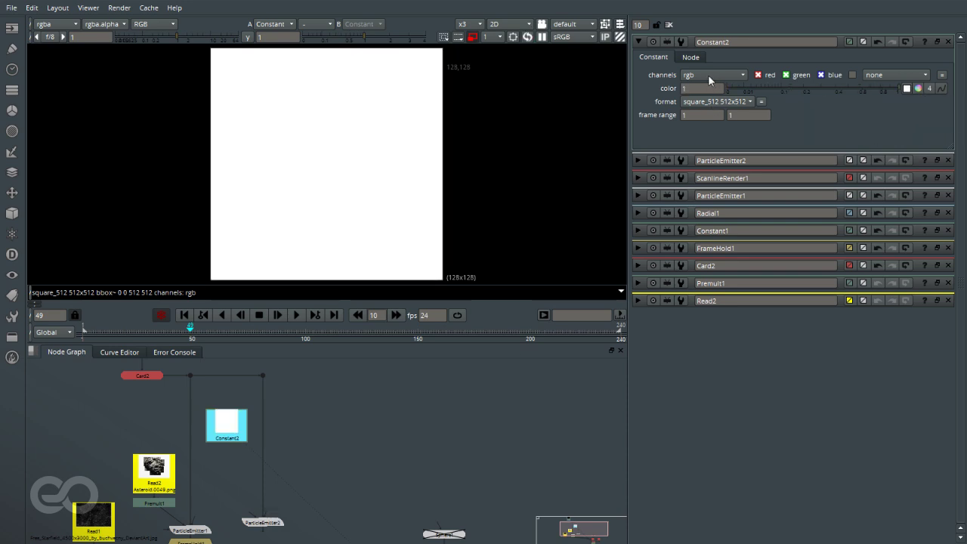
# Add a Noise node after the new Constant and limit its output to rgb
pyautogui.press('Tab')
pyautogui.write('noi')
pyautogui.press('Return')
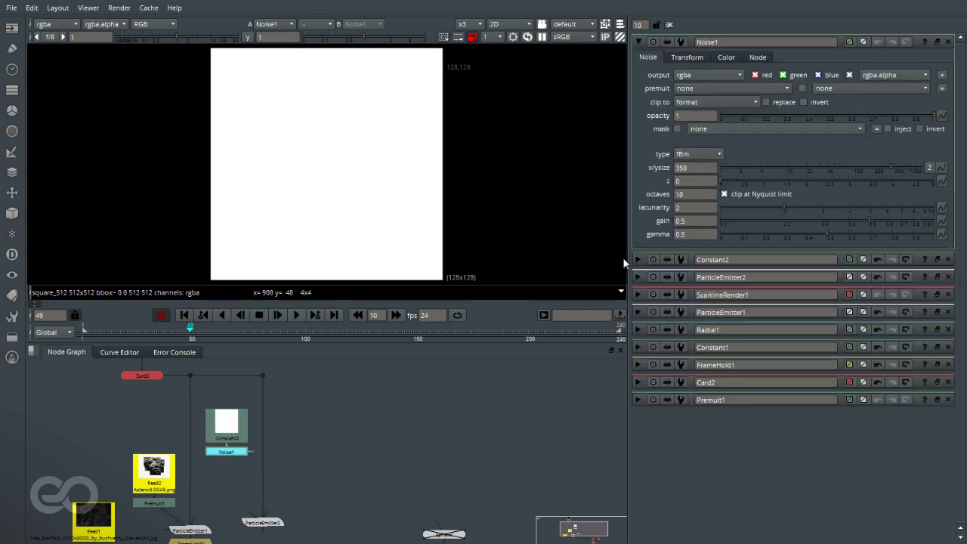
pyautogui.click(699, 74)
pyautogui.click(703, 99)
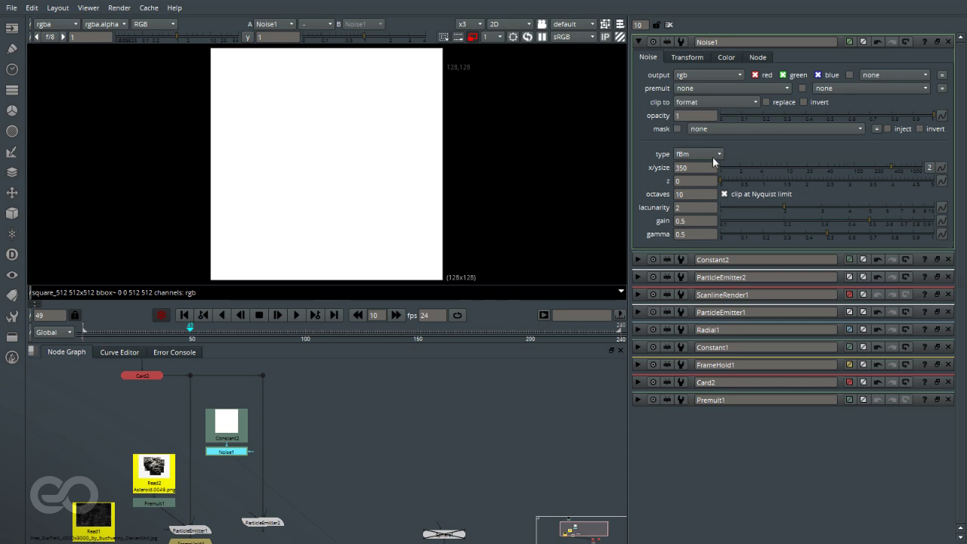
# Set the Noise node's x/ysize to 100 and its gain to 0.94
pyautogui.click(722, 57)
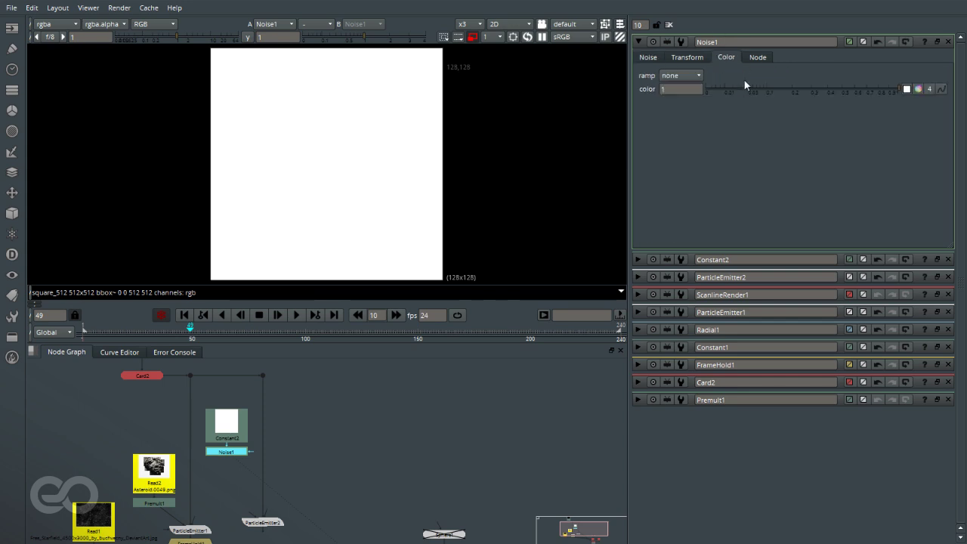
pyautogui.click(648, 57)
pyautogui.moveTo(870, 166)
pyautogui.mouseDown()
pyautogui.moveTo(832, 166)
pyautogui.moveTo(853, 168)
pyautogui.mouseUp()
pyautogui.moveTo(870, 220); pyautogui.dragTo(928, 215)
pyautogui.click(271, 463)
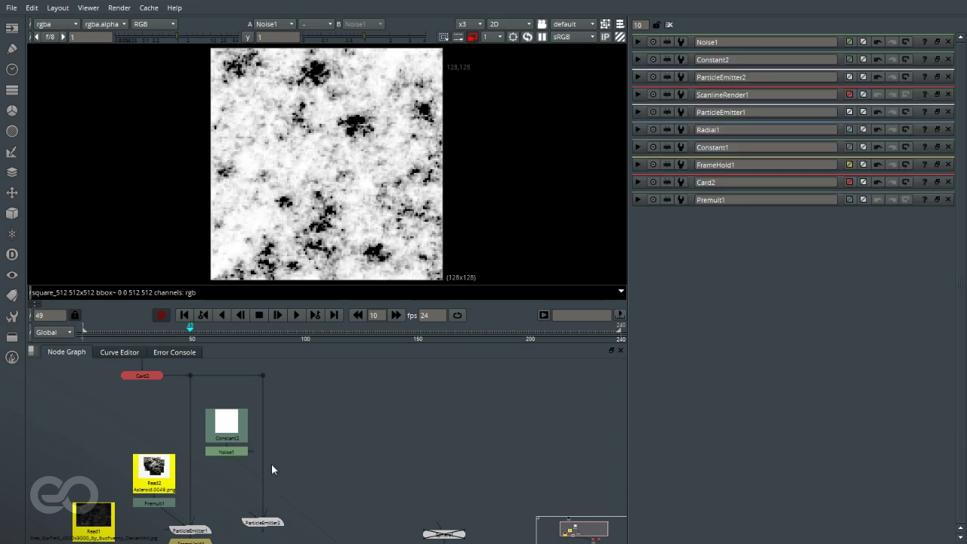
# Add a Radial node after the Noise node and set its output to alpha
pyautogui.doubleClick(228, 451)
pyautogui.press('Tab')
pyautogui.write('rad')
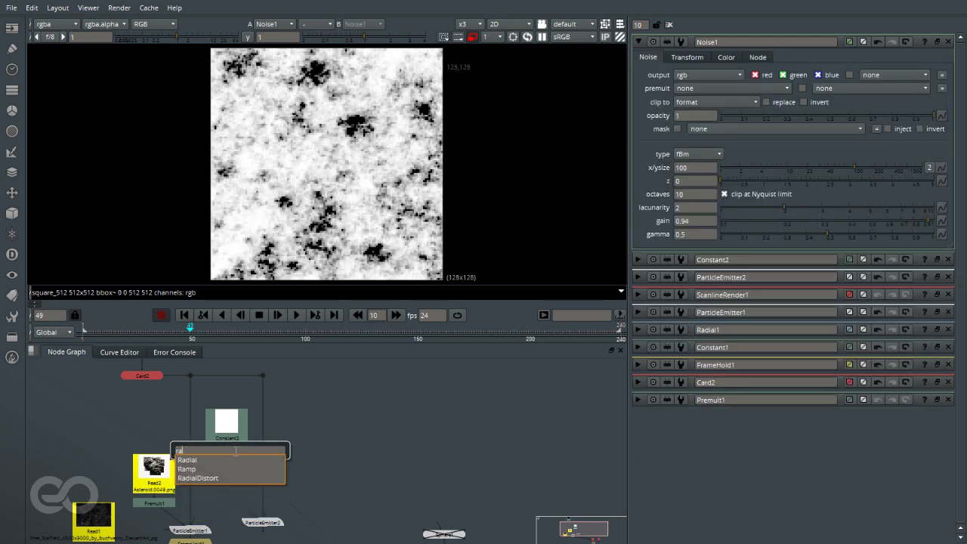
pyautogui.click(219, 461)
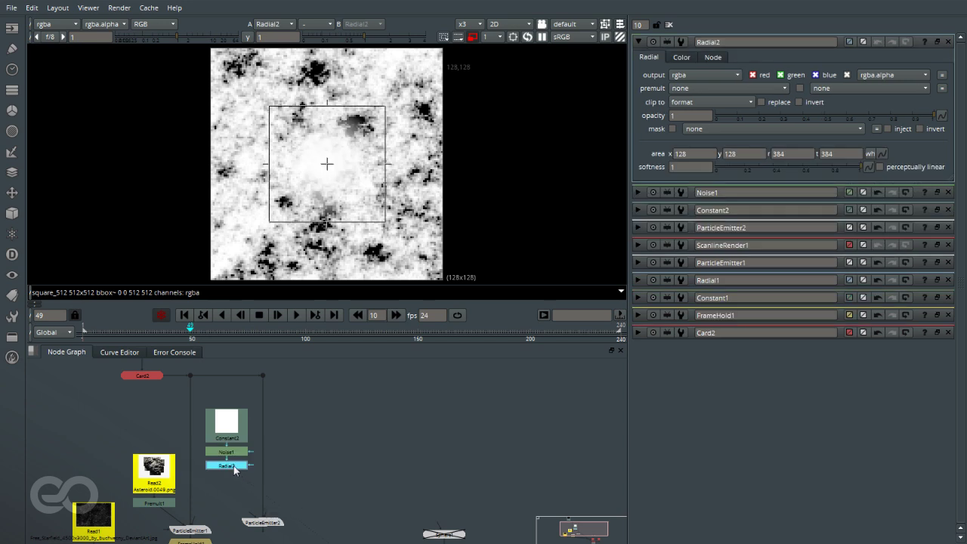
pyautogui.press('a')
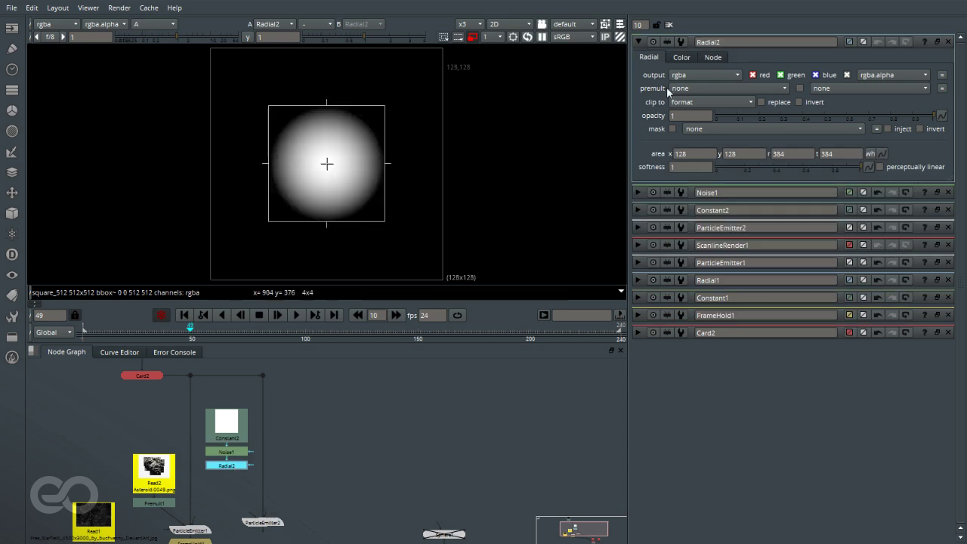
pyautogui.click(686, 76)
pyautogui.click(698, 125)
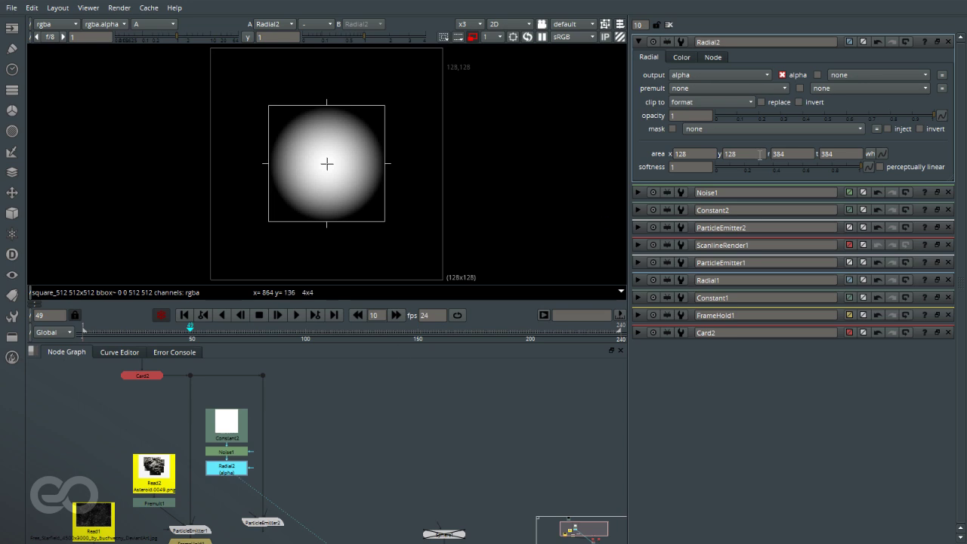
# Set the new Radial's area to x 0, y 0, r 512 and t 512
pyautogui.click(698, 154)
pyautogui.write('0')
pyautogui.press('Tab')
pyautogui.write('0')
pyautogui.press('Tab')
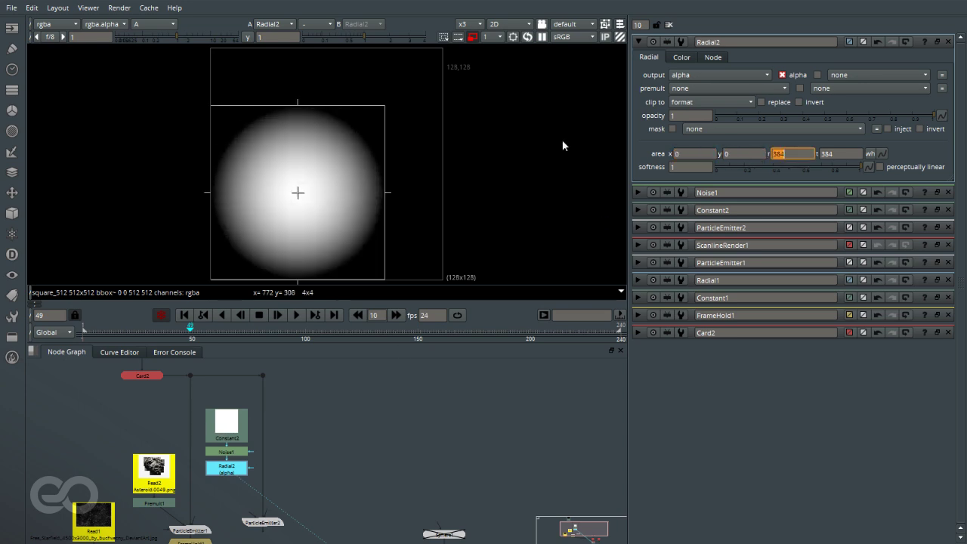
pyautogui.write('512')
pyautogui.press('Tab')
pyautogui.write('512')
pyautogui.press('Return')
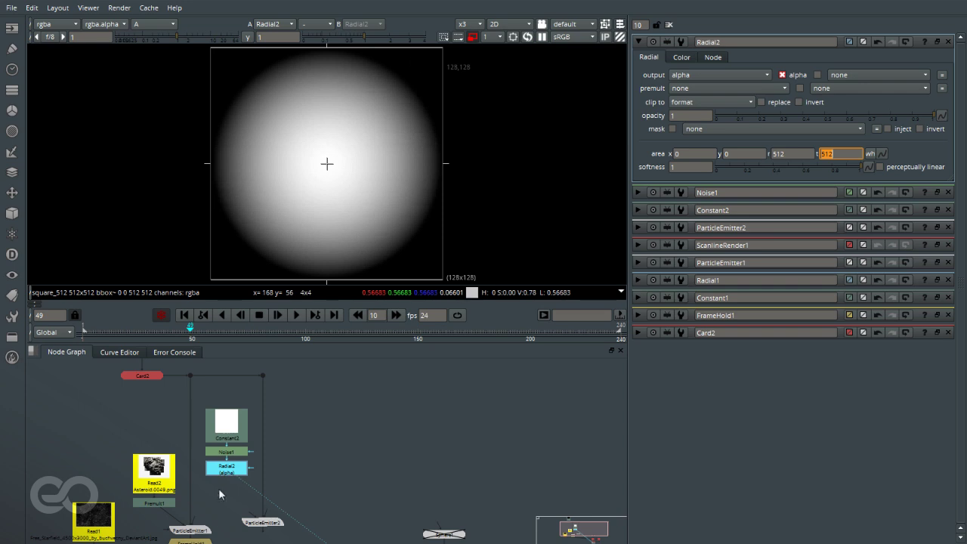
# Return the viewer to the color channels and add a Premult node after the Radial
pyautogui.press('a')
pyautogui.press('Tab')
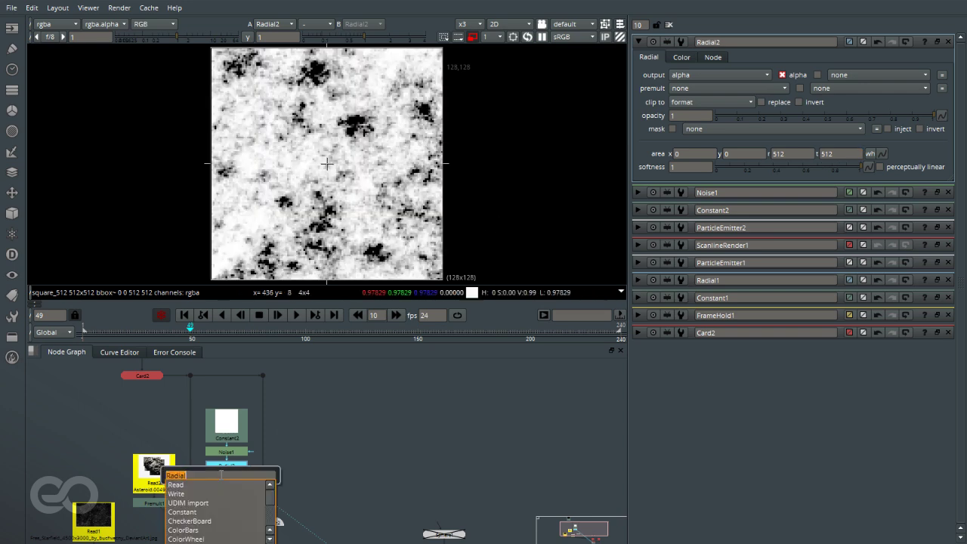
pyautogui.write('premult')
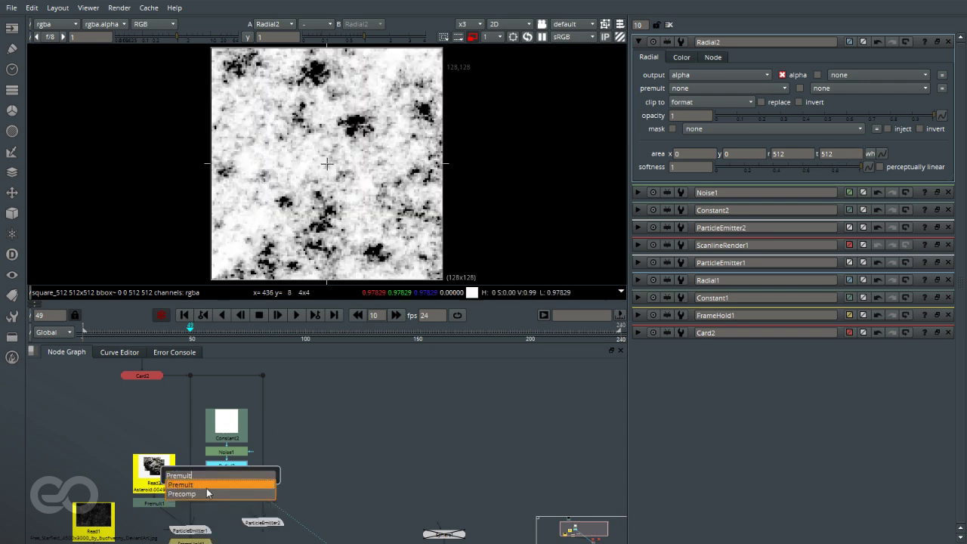
pyautogui.press('Return')
pyautogui.click(367, 464)
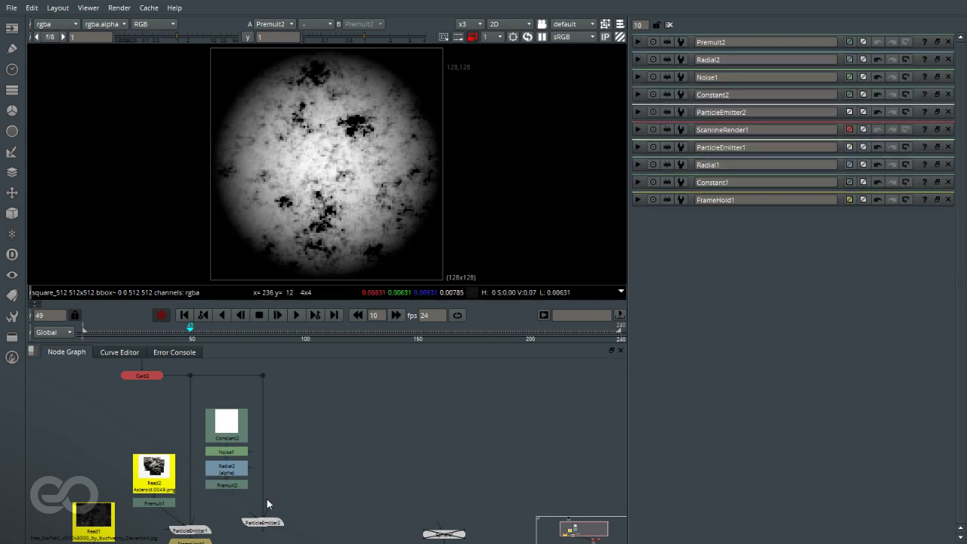
# Show ParticleEmitter2 in the viewer and connect its particle input to the new noise texture's Premult node
pyautogui.click(272, 521)
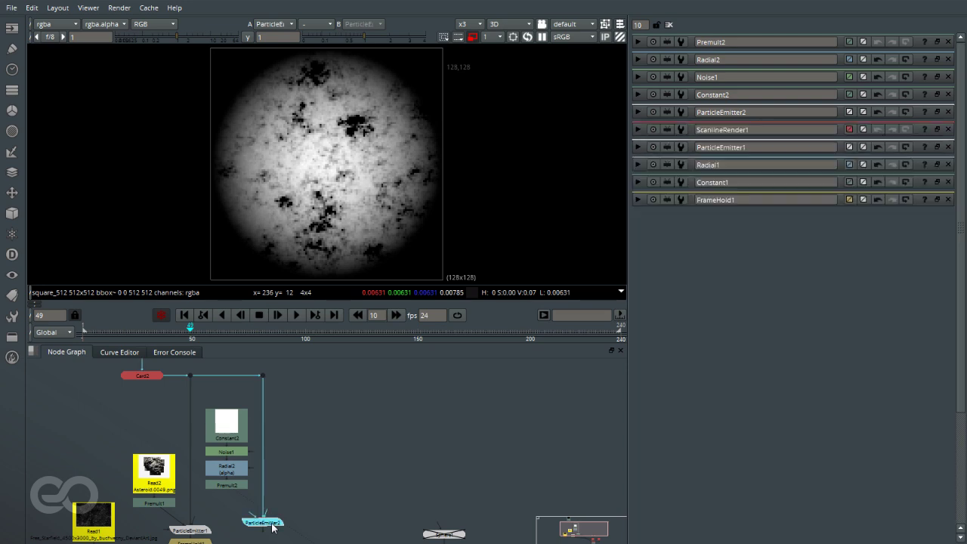
pyautogui.press('1')
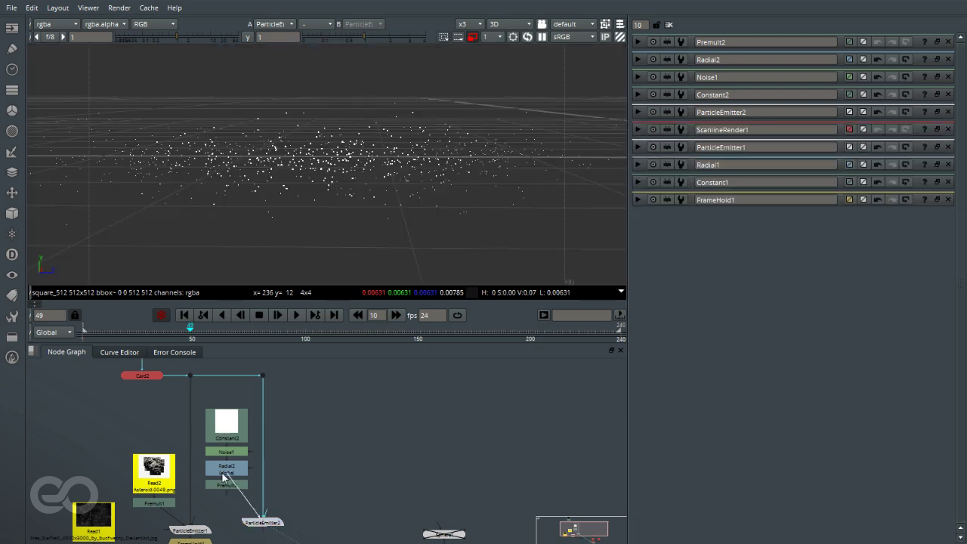
pyautogui.click(237, 479)
pyautogui.moveTo(236, 478)
pyautogui.mouseDown()
pyautogui.moveTo(234, 486)
pyautogui.moveTo(234, 471)
pyautogui.mouseUp()
pyautogui.click(495, 478)
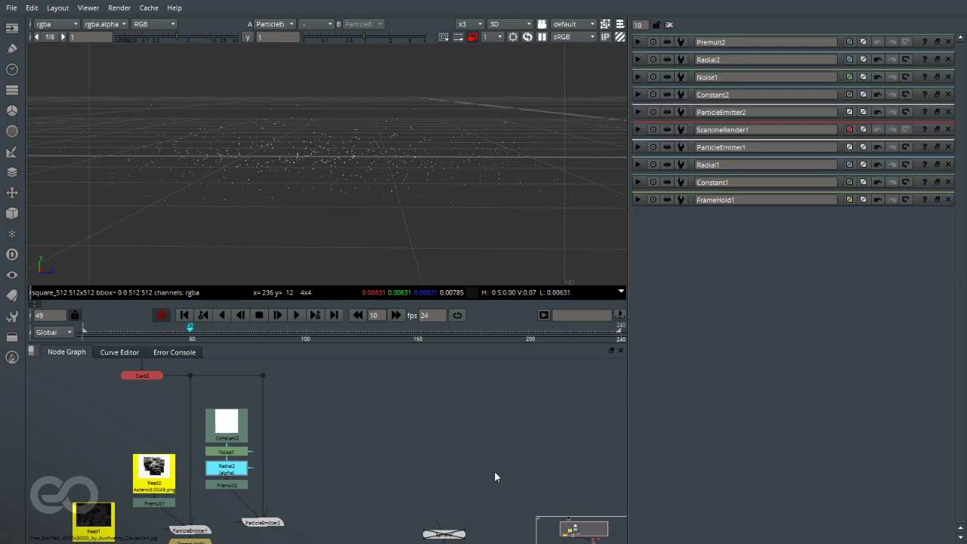
pyautogui.click(495, 473)
pyautogui.keyDown('ctrl'); pyautogui.moveTo(204, 167); pyautogui.dragTo(312, 181); pyautogui.keyUp('ctrl')
pyautogui.keyDown('alt'); pyautogui.moveTo(555, 229); pyautogui.dragTo(371, 285, button='middle'); pyautogui.keyUp('alt')
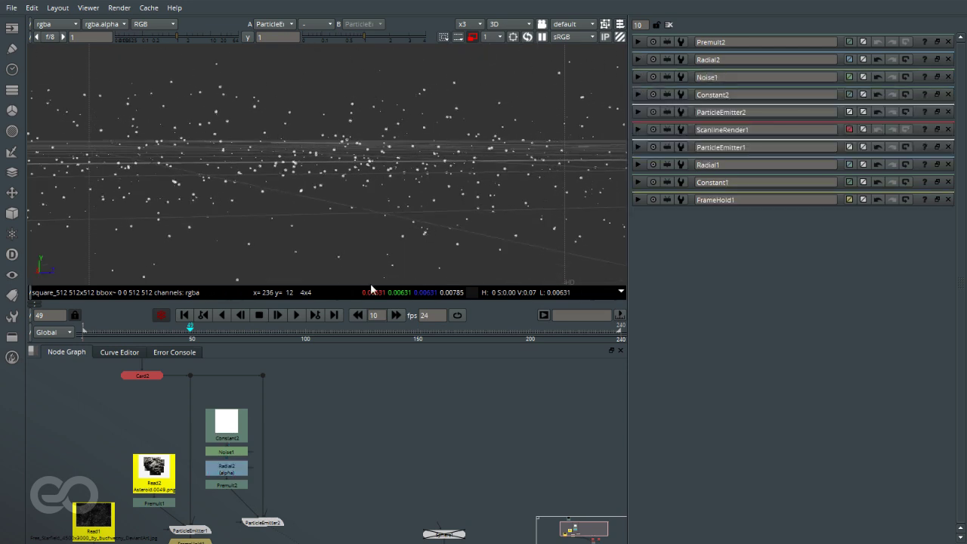
# Set the particle size of ParticleEmitter2 to 10
pyautogui.doubleClick(259, 525)
pyautogui.click(735, 344)
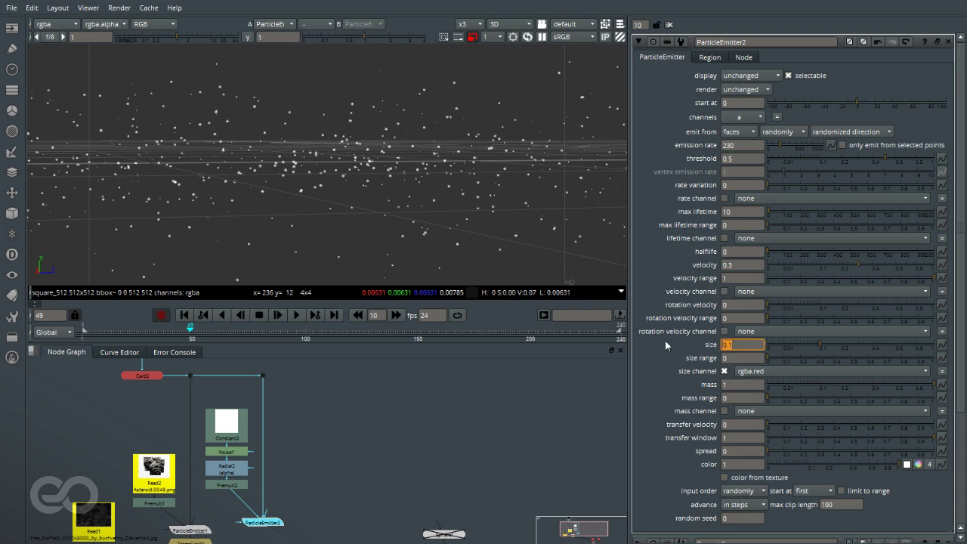
pyautogui.write('10')
pyautogui.press('Return')
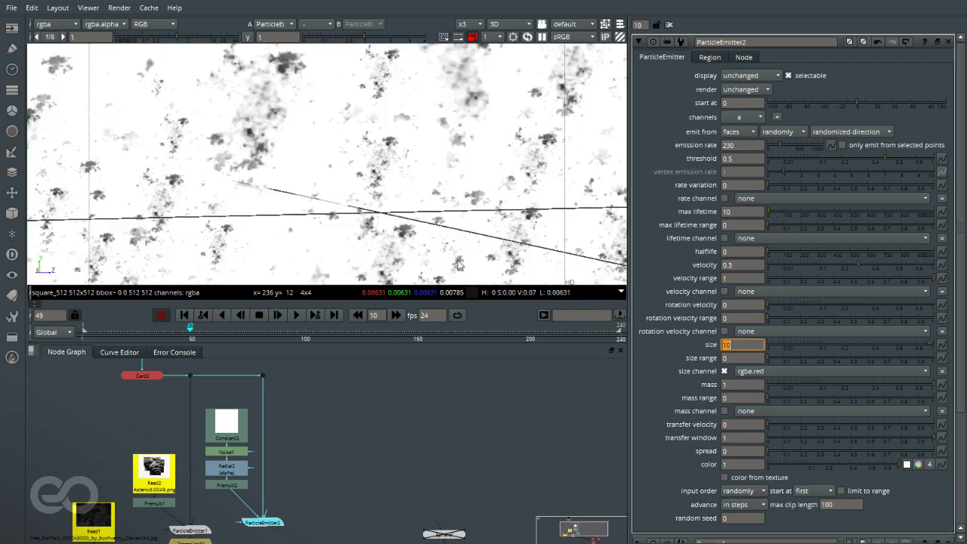
# Examine the shape and density of the enlarged particle cloud from several angles and distances
pyautogui.scroll(-10, 460, 265)
pyautogui.keyDown('ctrl'); pyautogui.moveTo(271, 133); pyautogui.dragTo(355, 165); pyautogui.keyUp('ctrl')
pyautogui.scroll(8, 295, 227)
pyautogui.scroll(-5, 355, 165)
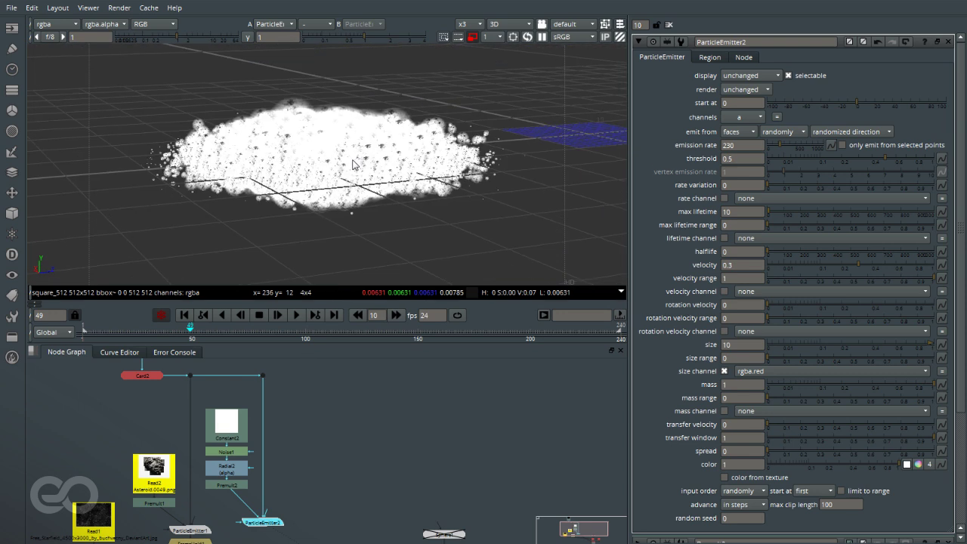
pyautogui.scroll(5, 340, 173)
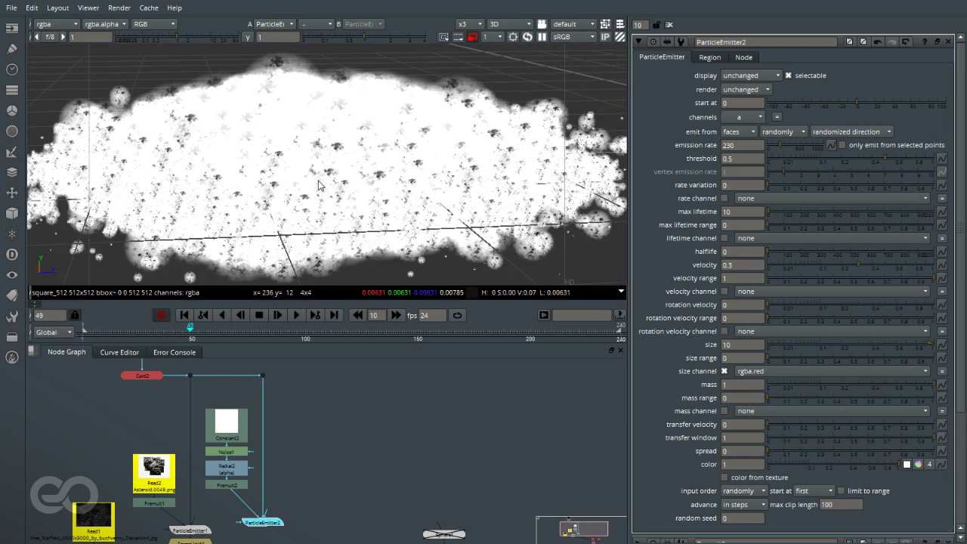
pyautogui.scroll(-1, 310, 186)
pyautogui.click(363, 438)
pyautogui.keyDown('ctrl'); pyautogui.moveTo(303, 134); pyautogui.dragTo(283, 168); pyautogui.keyUp('ctrl')
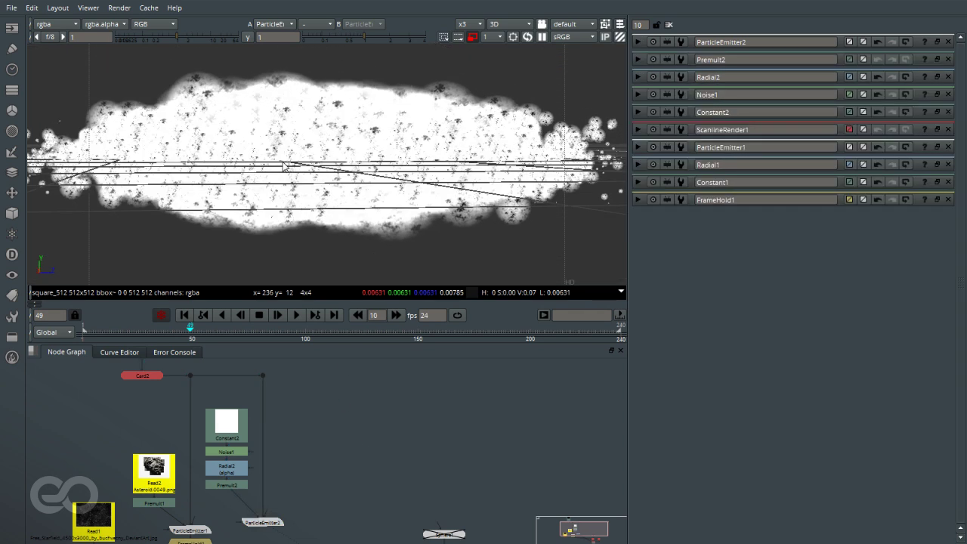
# Lower the opacity of the Radial in the dust texture to 0.005
pyautogui.doubleClick(233, 472)
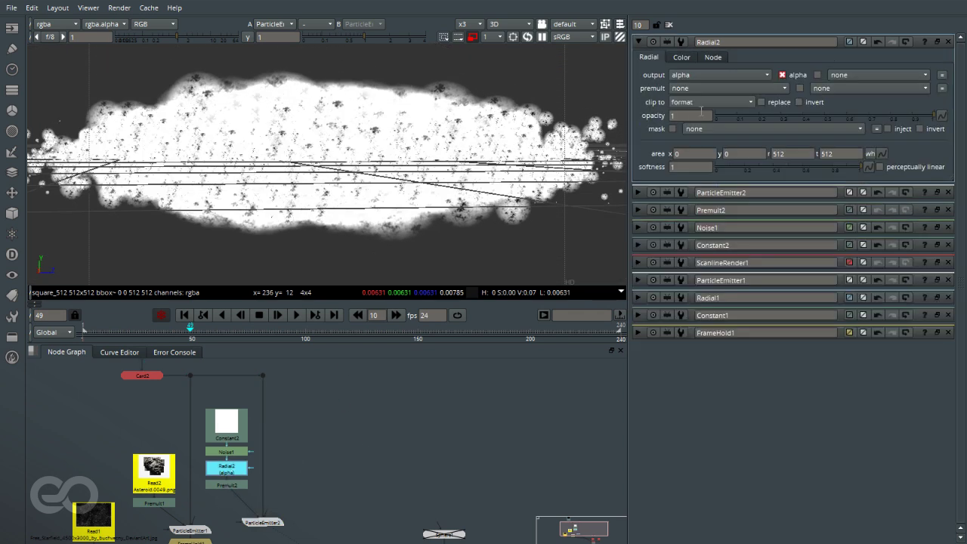
pyautogui.moveTo(883, 120); pyautogui.dragTo(692, 115)
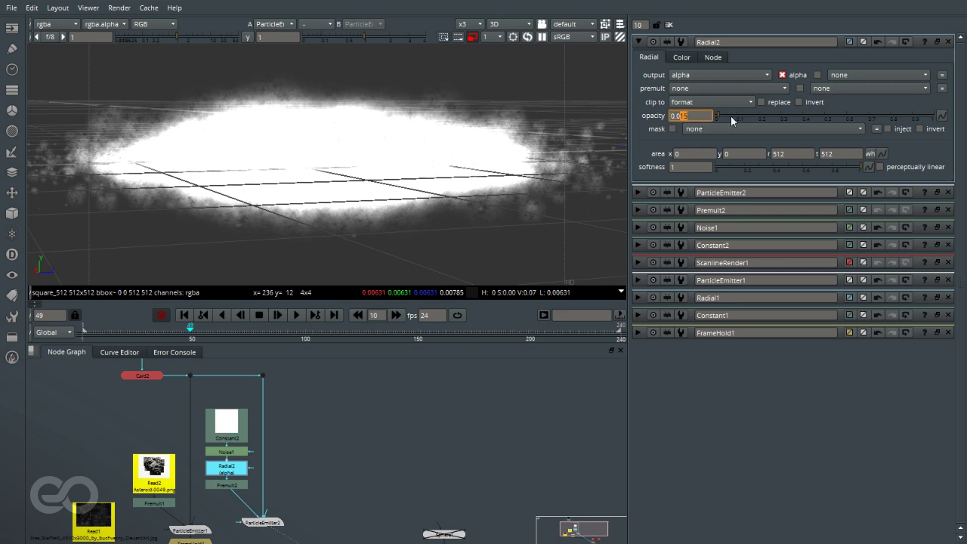
pyautogui.write('05')
pyautogui.press('Return')
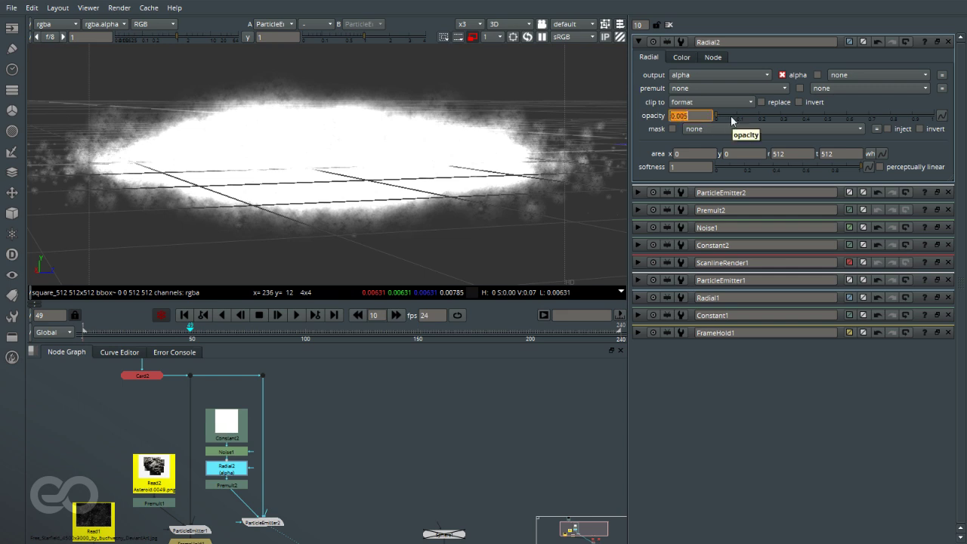
# Examine the softened dust cloud, and show Scene1 in the viewer to inspect the asteroid field
pyautogui.keyDown('ctrl'); pyautogui.moveTo(364, 154); pyautogui.dragTo(296, 146); pyautogui.keyUp('ctrl')
pyautogui.click(364, 490)
pyautogui.scroll(-5, 304, 463)
pyautogui.scroll(3, 341, 526)
pyautogui.click(366, 490)
pyautogui.press('1')
pyautogui.click(448, 419)
pyautogui.keyDown('ctrl'); pyautogui.moveTo(274, 161); pyautogui.dragTo(287, 167); pyautogui.keyUp('ctrl')
pyautogui.scroll(5, 287, 168)
pyautogui.scroll(5, 230, 495)
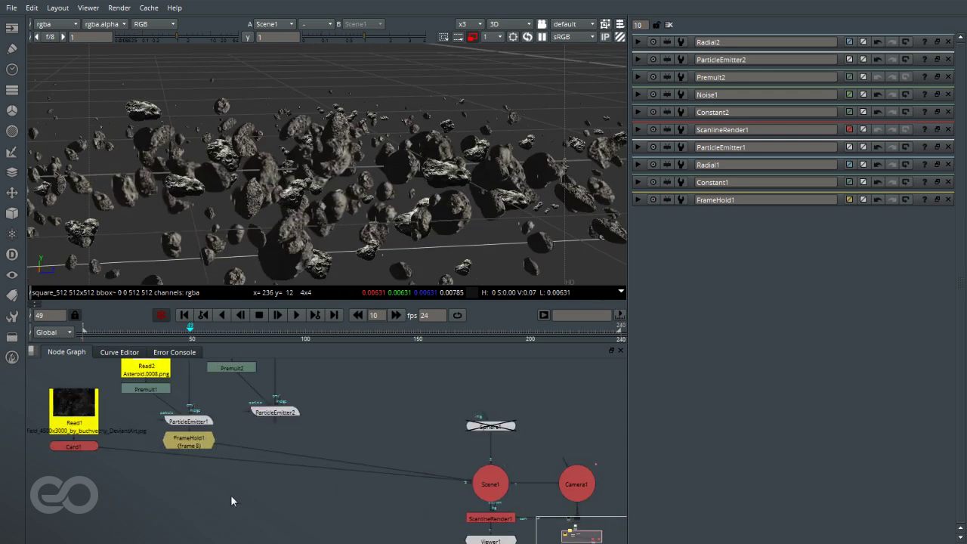
# Connect ParticleEmitter2 to Scene1 and view the dust together with the asteroids
pyautogui.moveTo(383, 411); pyautogui.dragTo(521, 444)
pyautogui.keyDown('ctrl'); pyautogui.moveTo(401, 262); pyautogui.dragTo(324, 224); pyautogui.keyUp('ctrl')
pyautogui.scroll(-6, 317, 168)
pyautogui.scroll(3, 318, 168)
# Clone the frame 8 FrameHold and insert the clone between ParticleEmitter2 and Scene1
pyautogui.doubleClick(190, 399)
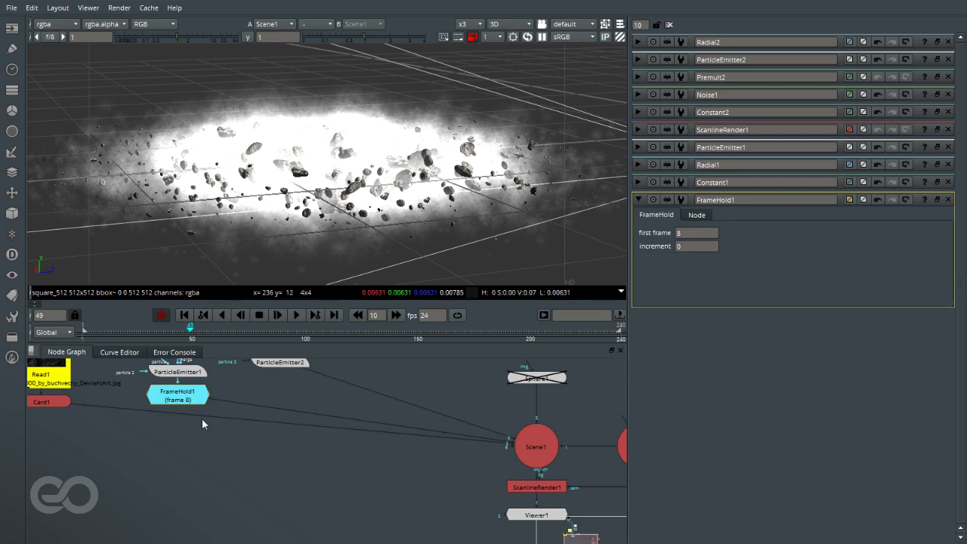
pyautogui.hotkey('ctrl', 'c')
pyautogui.hotkey('ctrl', 'v')
pyautogui.moveTo(240, 417); pyautogui.dragTo(274, 400)
pyautogui.click(282, 492)
pyautogui.scroll(-3, 272, 488)
pyautogui.scroll(2, 261, 453)
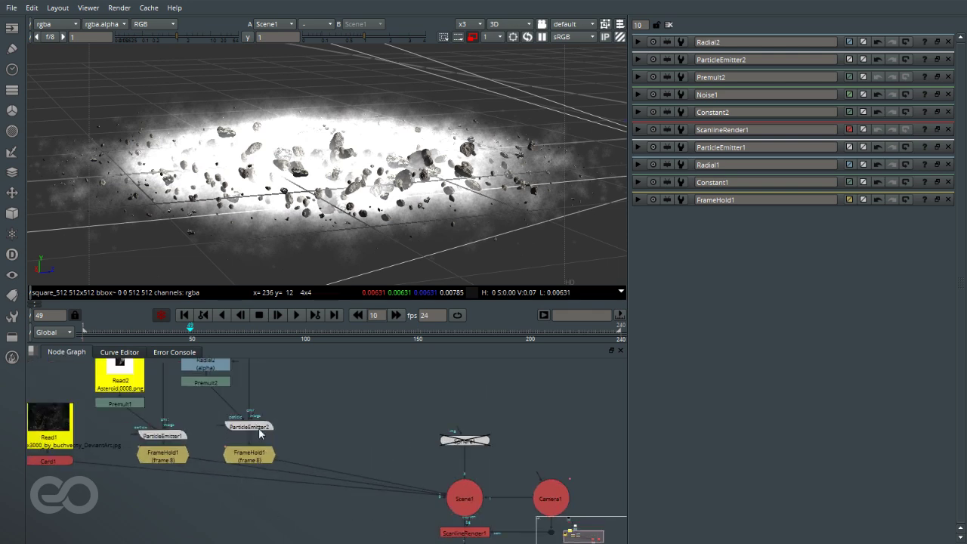
pyautogui.doubleClick(254, 441)
pyautogui.moveTo(255, 443); pyautogui.dragTo(256, 437)
pyautogui.click(350, 411)
# Show the ScanlineRender1 output in the 2D viewer, with the whole frame fitted
pyautogui.keyDown('ctrl'); pyautogui.moveTo(321, 147); pyautogui.dragTo(367, 136); pyautogui.keyUp('ctrl')
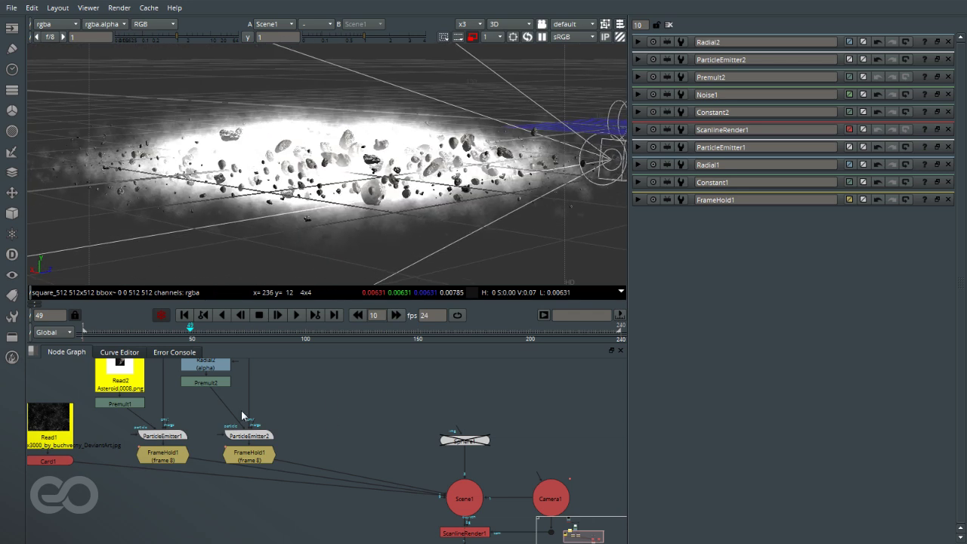
pyautogui.scroll(-1, 244, 416)
pyautogui.moveTo(245, 420); pyautogui.dragTo(150, 353, button='middle')
pyautogui.keyDown('ctrl'); pyautogui.keyDown('shift'); pyautogui.click(342, 444); pyautogui.keyUp('shift'); pyautogui.keyUp('ctrl')
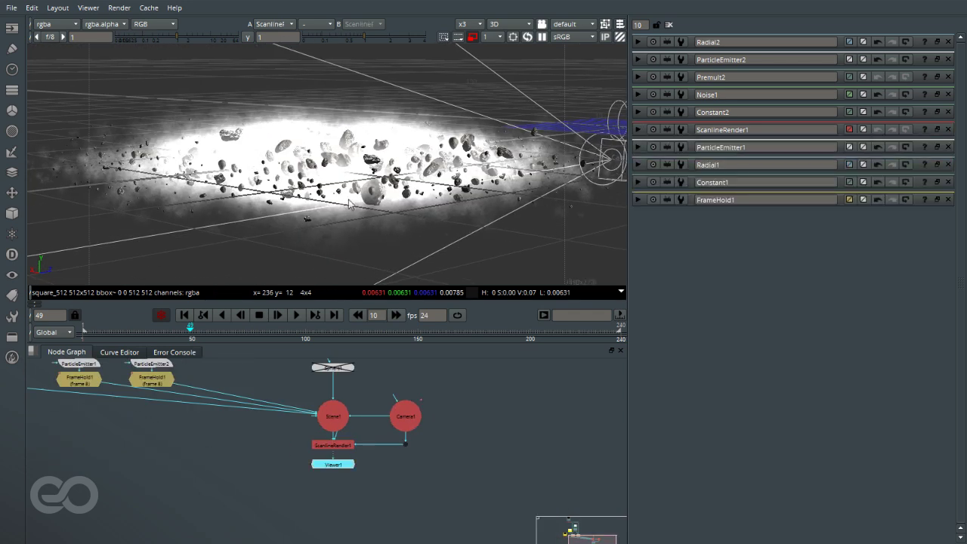
pyautogui.press('Tab')
pyautogui.press('f')
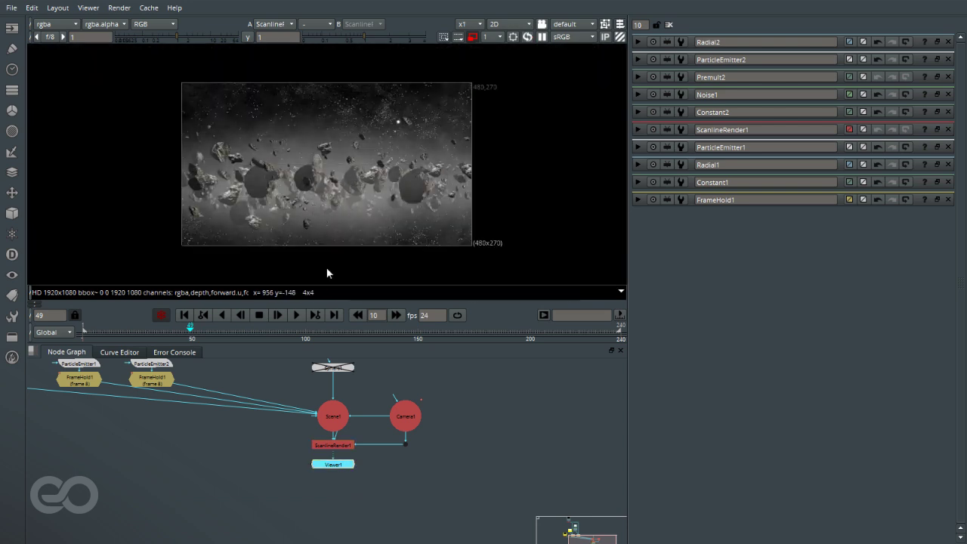
# Examine the dust texture branch in the node graph and the settings of ParticleEmitter2
pyautogui.click(284, 484)
pyautogui.scroll(-5, 279, 480)
pyautogui.scroll(6, 225, 395)
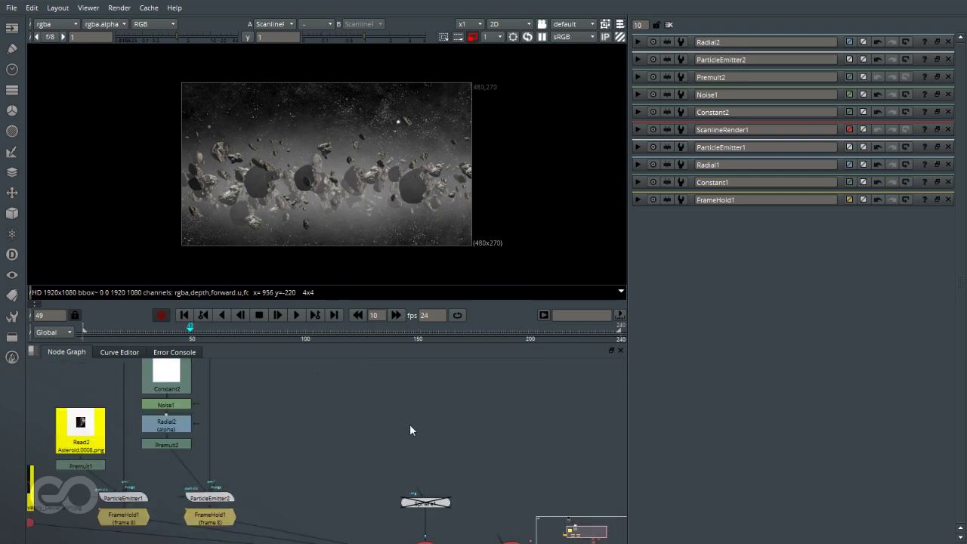
pyautogui.scroll(3, 128, 497)
pyautogui.scroll(-3, 128, 497)
pyautogui.scroll(3, 230, 374)
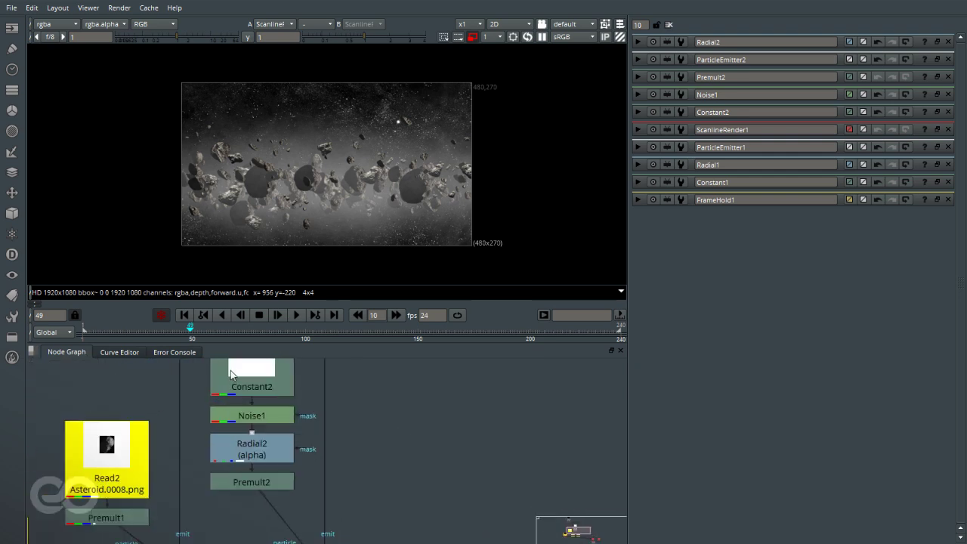
pyautogui.scroll(-4, 322, 424)
pyautogui.scroll(3, 309, 476)
pyautogui.scroll(-2, 288, 449)
pyautogui.scroll(4, 290, 476)
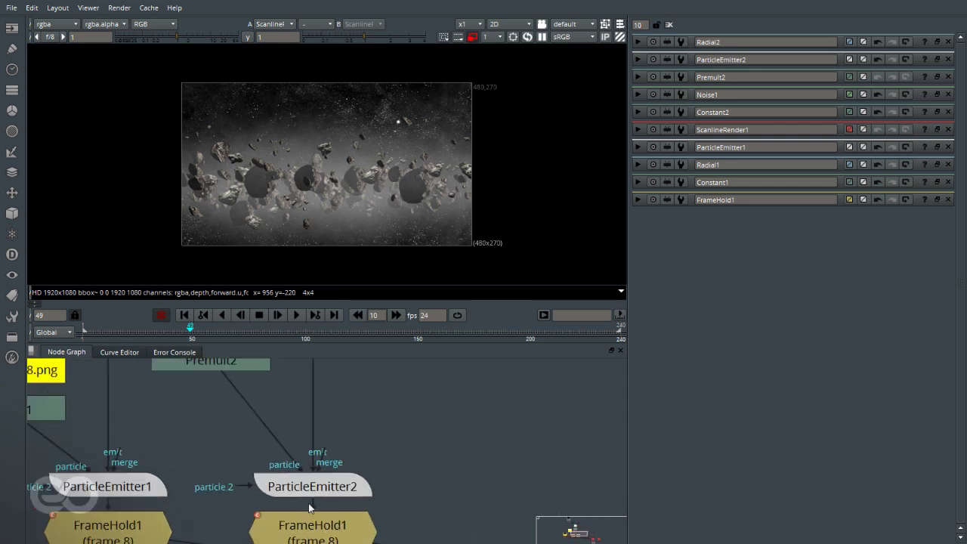
pyautogui.doubleClick(282, 489)
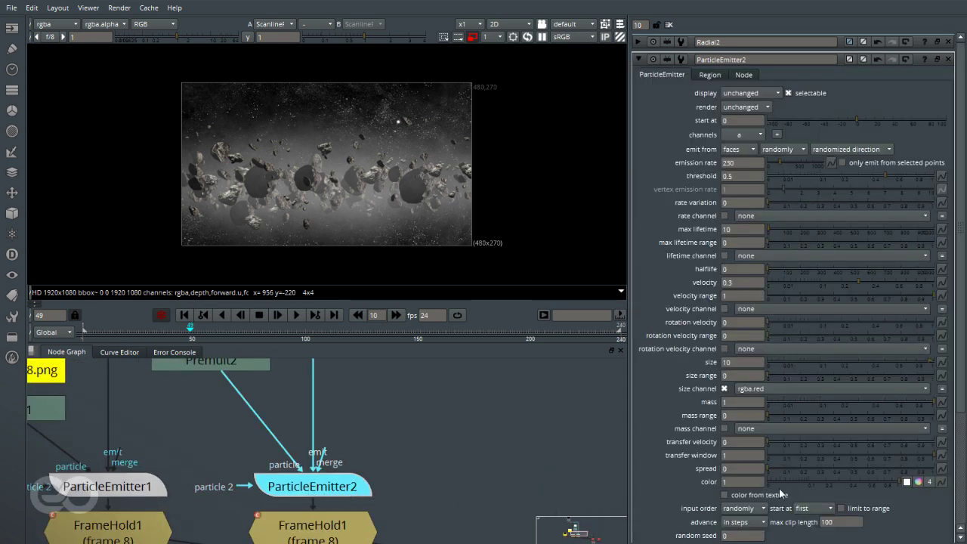
pyautogui.click(455, 456)
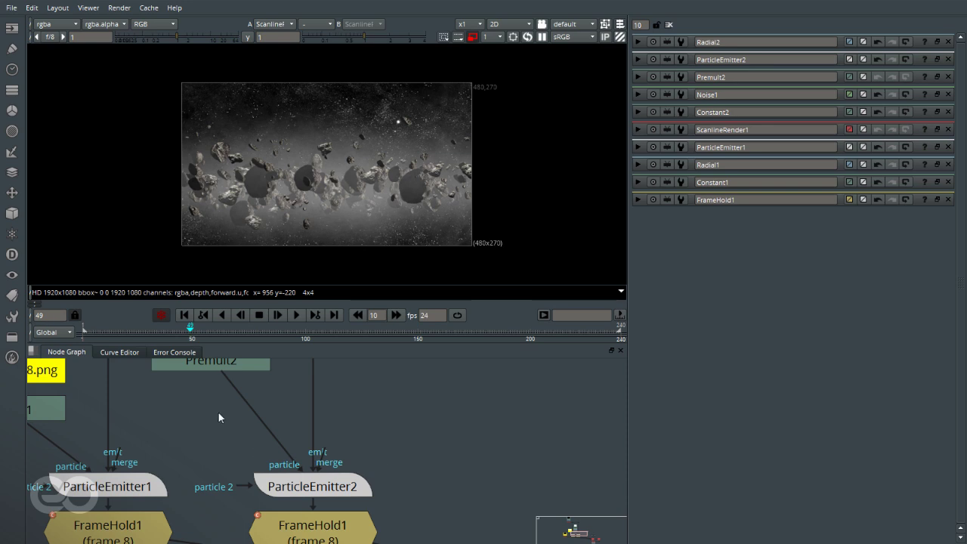
# Insert a BlendMat between Premult2 and ParticleEmitter2, with the over operation and its surface blend set to modulate
pyautogui.scroll(-2, 212, 420)
pyautogui.press('Tab')
pyautogui.write('bl')
pyautogui.click(175, 465)
pyautogui.moveTo(228, 433); pyautogui.dragTo(207, 406)
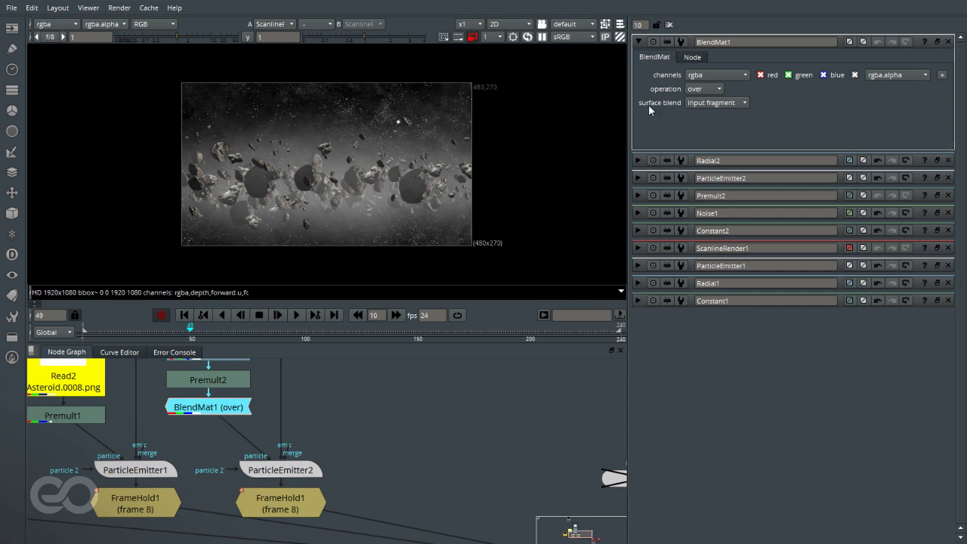
pyautogui.click(714, 102)
pyautogui.click(703, 120)
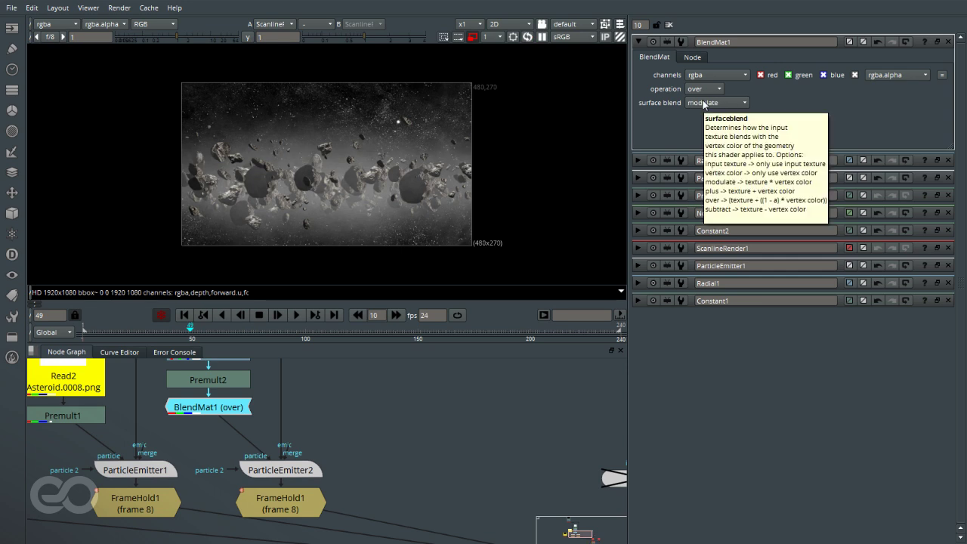
# Try warm tints for the particle color of ParticleEmitter2, and settle on pale blue with red 0.565, green 0.84 and blue 1
pyautogui.click(377, 503)
pyautogui.doubleClick(281, 470)
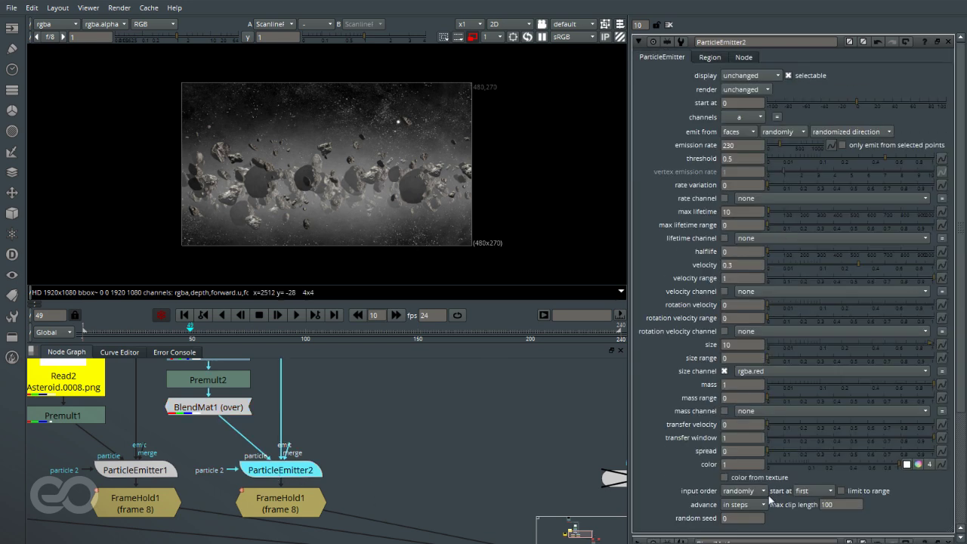
pyautogui.click(917, 465)
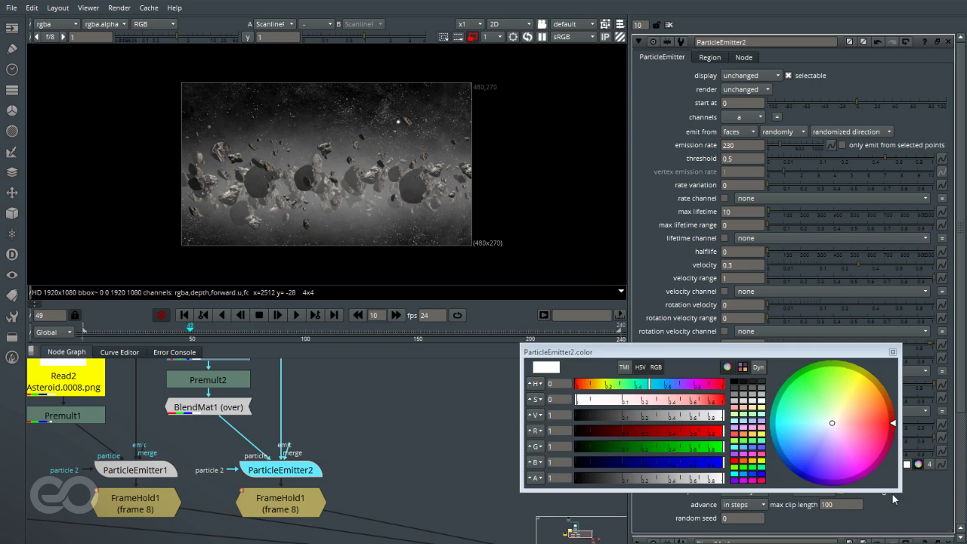
pyautogui.click(861, 406)
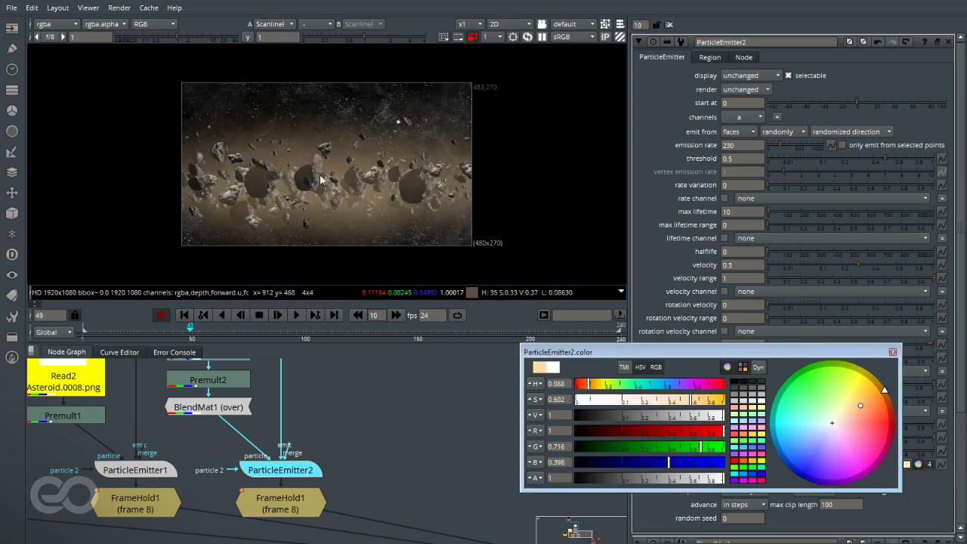
pyautogui.click(851, 401)
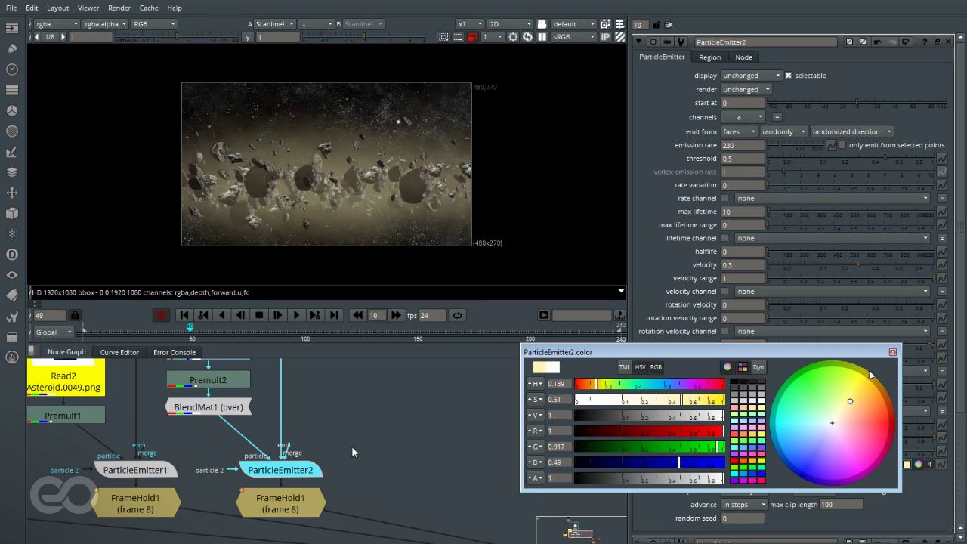
pyautogui.click(853, 409)
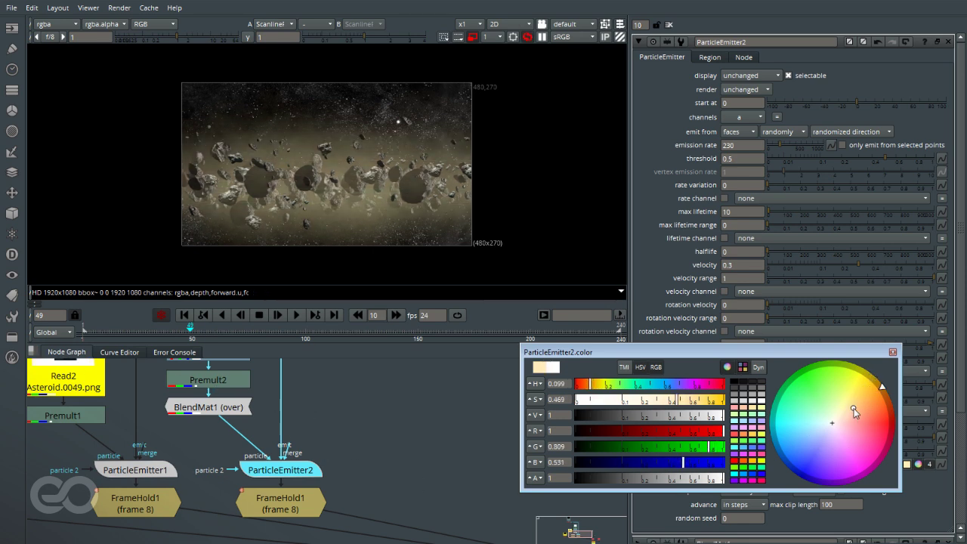
pyautogui.click(814, 432)
pyautogui.click(810, 433)
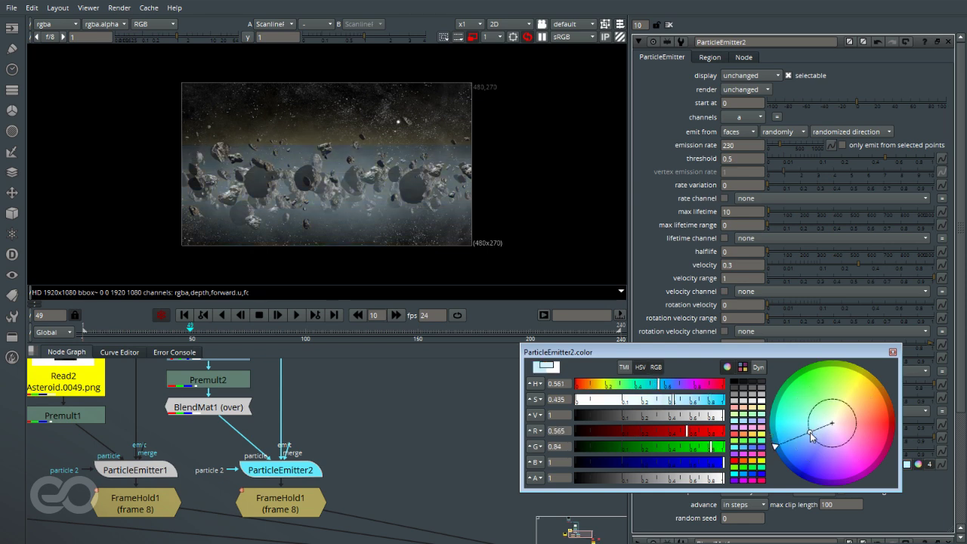
pyautogui.click(894, 352)
pyautogui.click(431, 468)
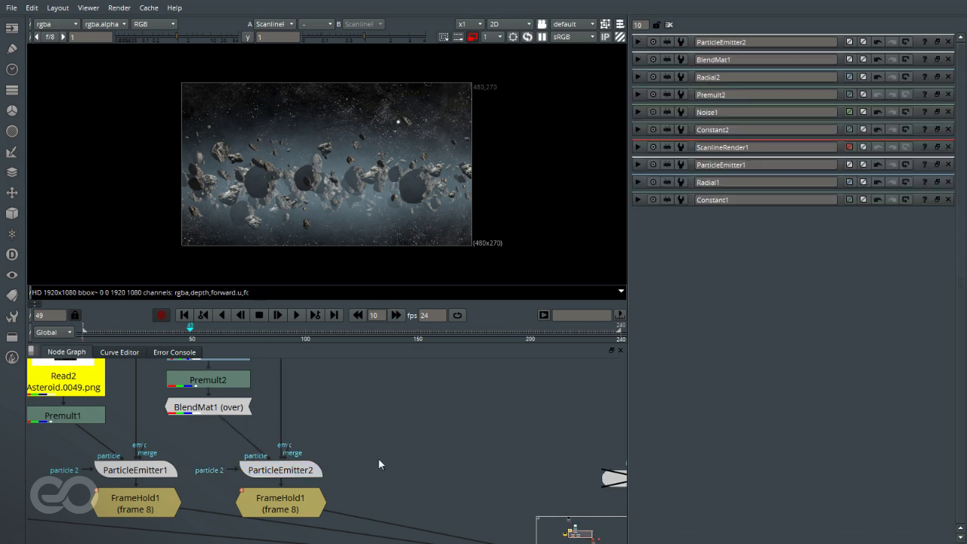
# Examine the blue-tinted dust in the render, both close up and in the full frame
pyautogui.scroll(5, 336, 177)
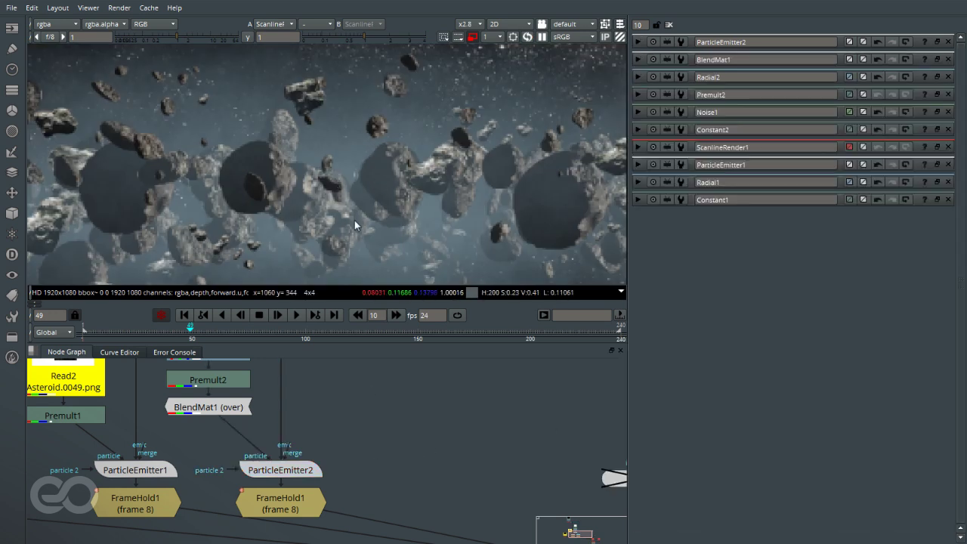
pyautogui.press('f')
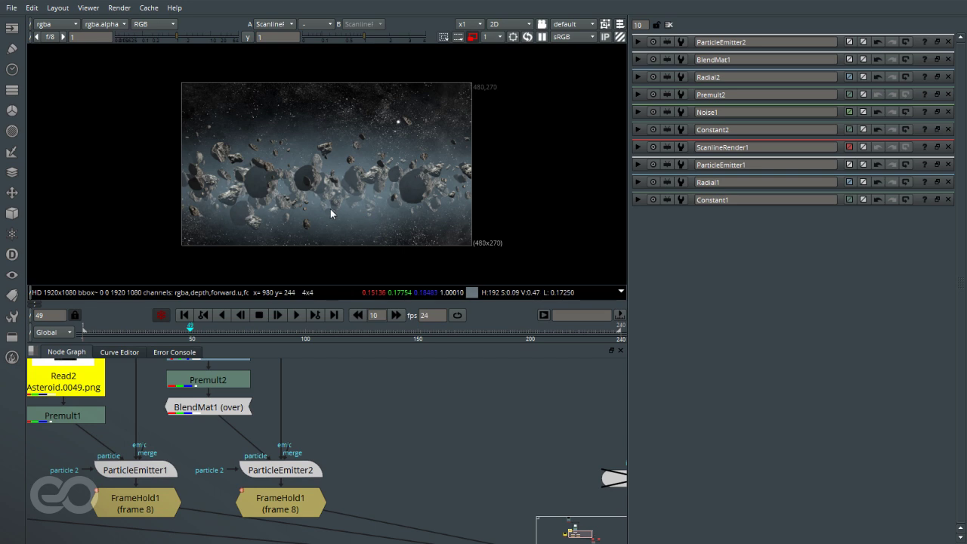
pyautogui.scroll(-4, 302, 490)
pyautogui.scroll(3, 303, 490)
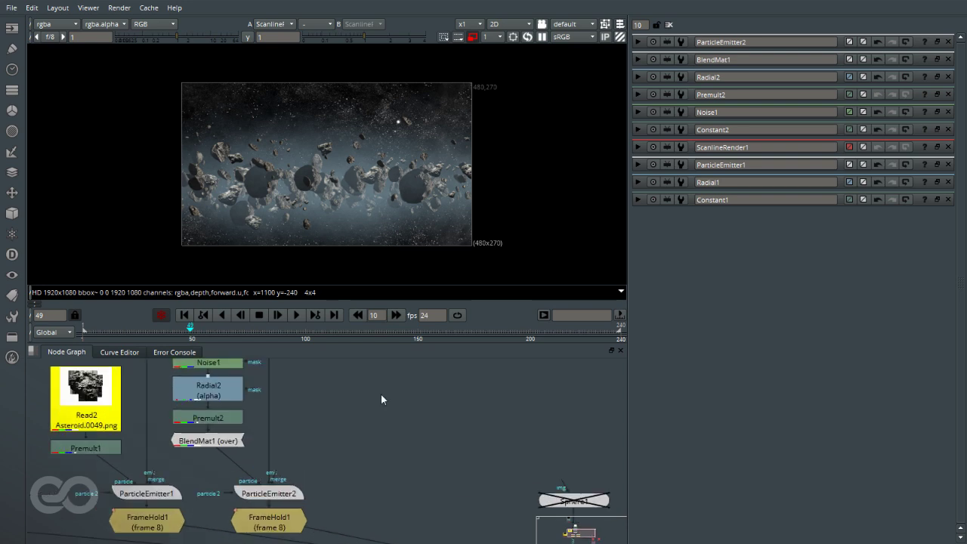
pyautogui.scroll(6, 311, 203)
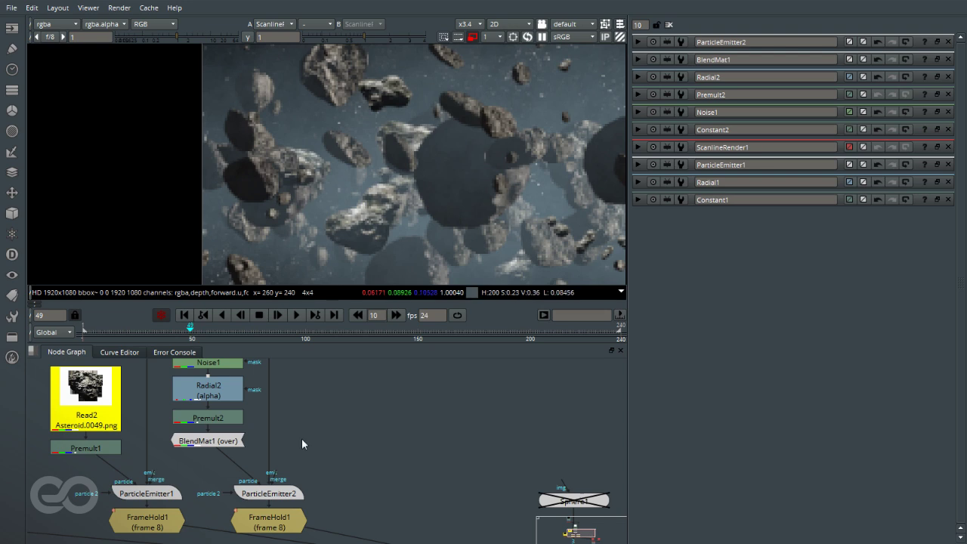
pyautogui.scroll(-5, 302, 452)
pyautogui.scroll(4, 366, 489)
# Show the output of ParticleEmitter2 and of its FrameHold in the 3D viewer to check the dust particles
pyautogui.click(200, 452)
pyautogui.press('1')
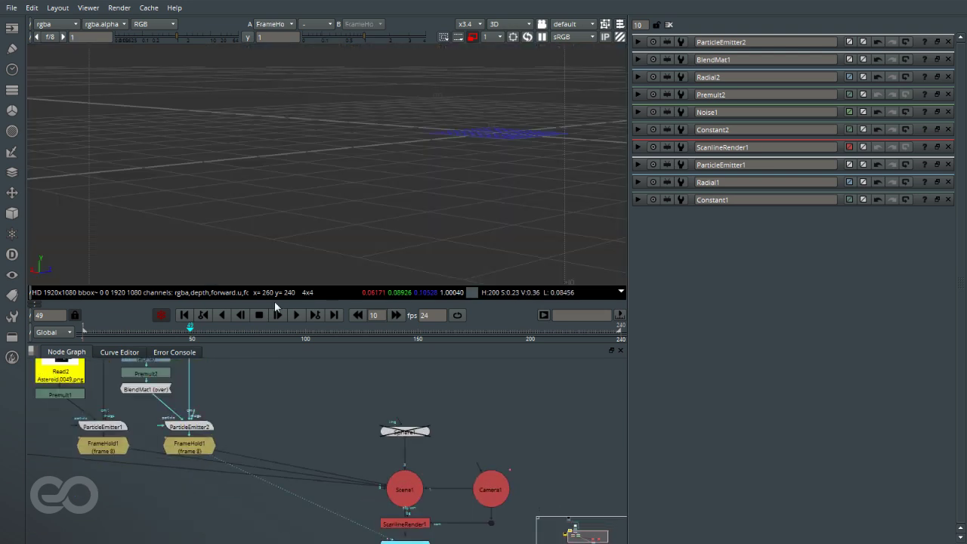
pyautogui.keyDown('alt'); pyautogui.moveTo(350, 148); pyautogui.dragTo(264, 202, button='right'); pyautogui.keyUp('alt')
pyautogui.click(189, 431)
pyautogui.press('1')
pyautogui.click(195, 447)
pyautogui.press('1')
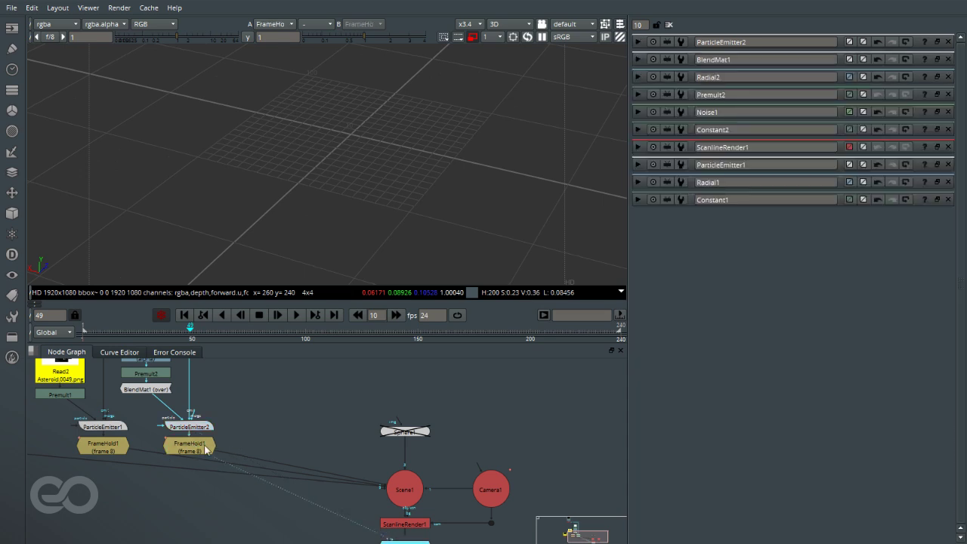
# Show Scene1 in the viewer and examine the asteroid field from several angles and distances
pyautogui.click(414, 491)
pyautogui.press('1')
pyautogui.keyDown('ctrl'); pyautogui.moveTo(440, 182); pyautogui.dragTo(529, 225); pyautogui.keyUp('ctrl')
pyautogui.scroll(4, 270, 194)
pyautogui.keyDown('ctrl'); pyautogui.moveTo(270, 194); pyautogui.dragTo(261, 76); pyautogui.keyUp('ctrl')
pyautogui.click(413, 495)
pyautogui.press('1')
pyautogui.keyDown('ctrl'); pyautogui.moveTo(329, 147); pyautogui.dragTo(483, 229); pyautogui.keyUp('ctrl')
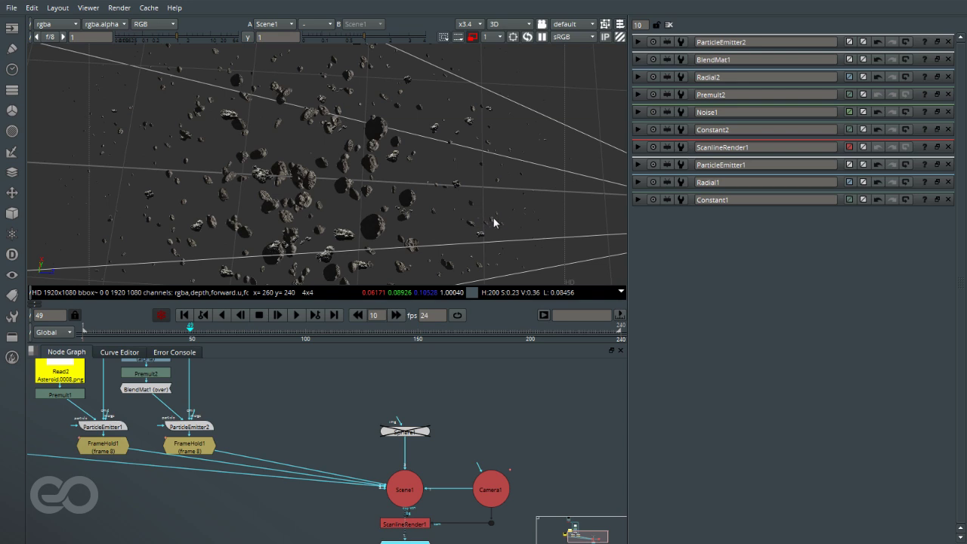
pyautogui.scroll(-5, 454, 218)
pyautogui.keyDown('alt'); pyautogui.moveTo(409, 212); pyautogui.dragTo(234, 175); pyautogui.keyUp('alt')
pyautogui.scroll(8, 536, 212)
pyautogui.keyDown('ctrl'); pyautogui.moveTo(564, 226); pyautogui.dragTo(527, 248); pyautogui.keyUp('ctrl')
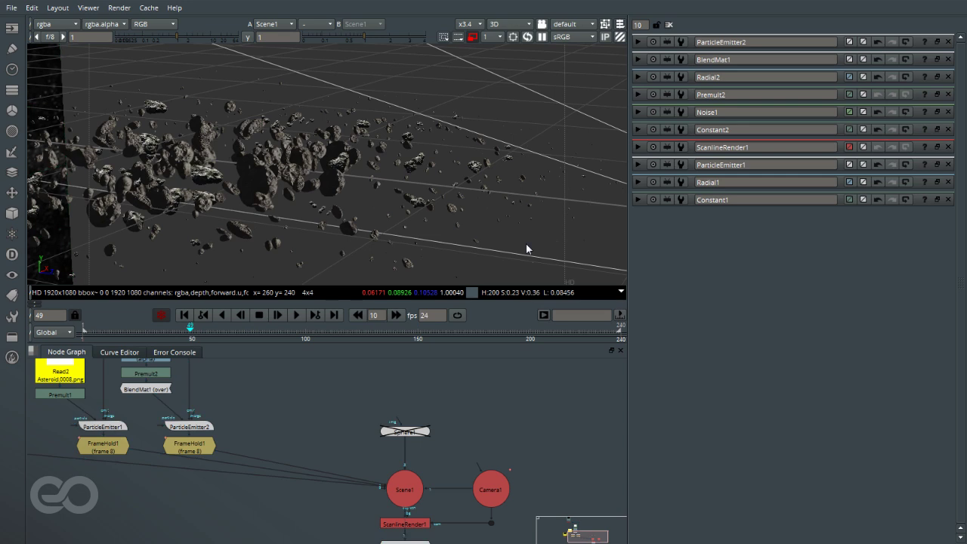
# Raise the opacity of Radial2 to 0.325 and inspect the thicker dust cloud around the asteroids
pyautogui.doubleClick(203, 431)
pyautogui.scroll(3, 139, 366)
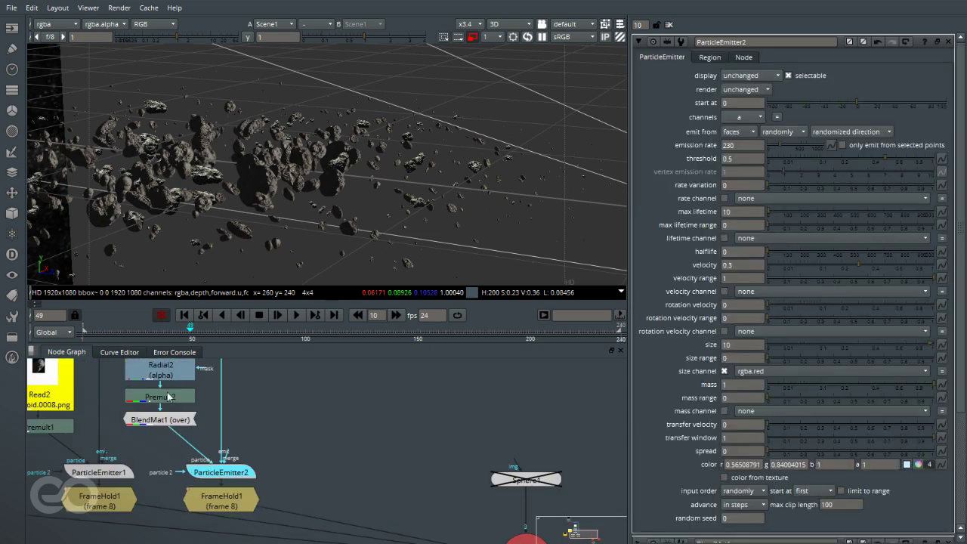
pyautogui.doubleClick(172, 378)
pyautogui.click(787, 116)
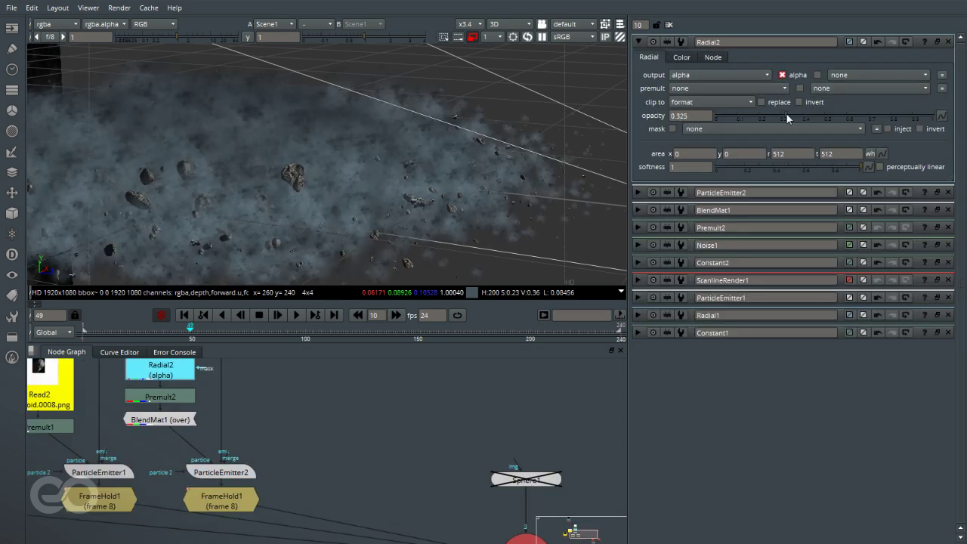
pyautogui.keyDown('ctrl'); pyautogui.moveTo(403, 184); pyautogui.dragTo(386, 97); pyautogui.keyUp('ctrl')
pyautogui.moveTo(372, 240)
pyautogui.keyDown('ctrl'); pyautogui.mouseDown()
pyautogui.moveTo(328, 175)
pyautogui.moveTo(273, 201)
pyautogui.moveTo(355, 221)
pyautogui.moveTo(354, 249)
pyautogui.mouseUp(); pyautogui.keyUp('ctrl')
pyautogui.scroll(-5, 354, 464)
pyautogui.scroll(4, 325, 476)
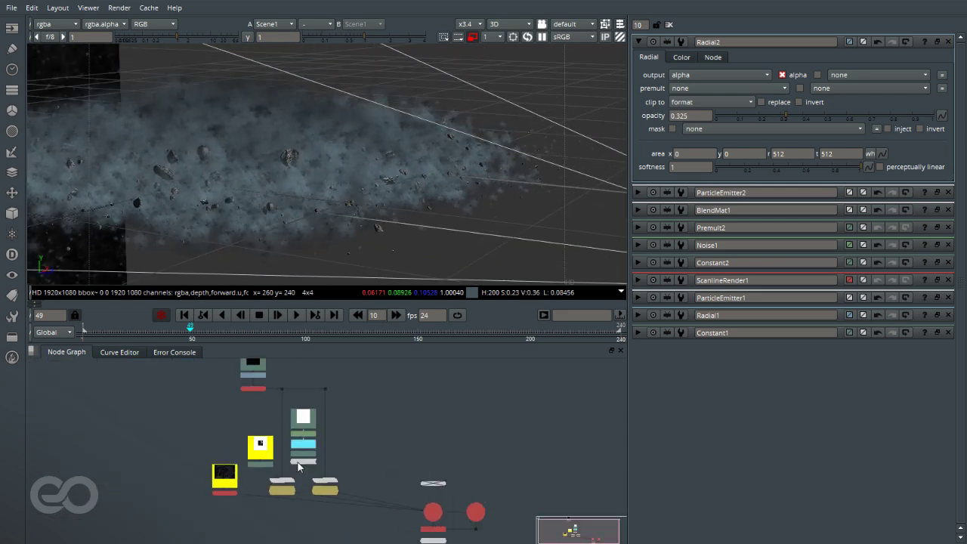
# Review the emission, size and color settings of ParticleEmitter1
pyautogui.scroll(-3, 261, 511)
pyautogui.scroll(4, 261, 511)
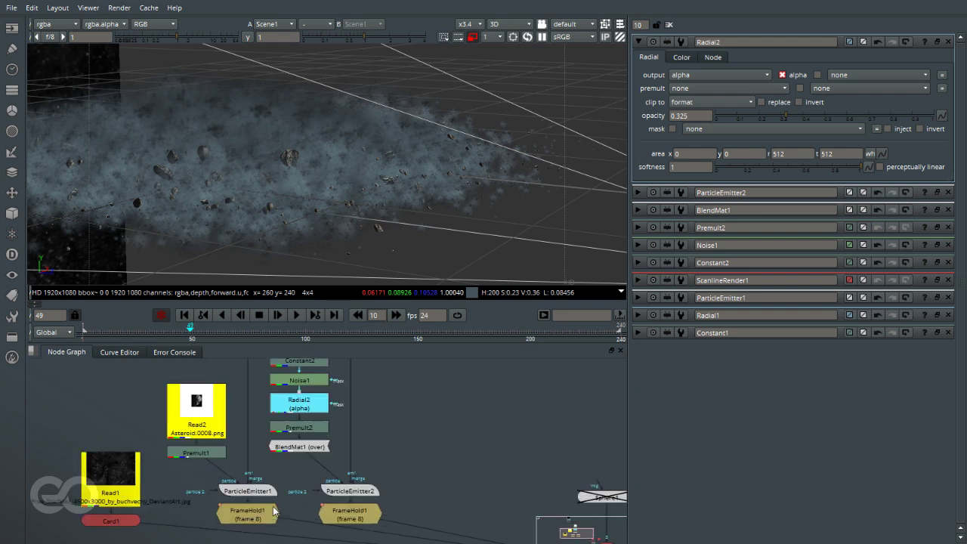
pyautogui.doubleClick(348, 493)
pyautogui.doubleClick(255, 493)
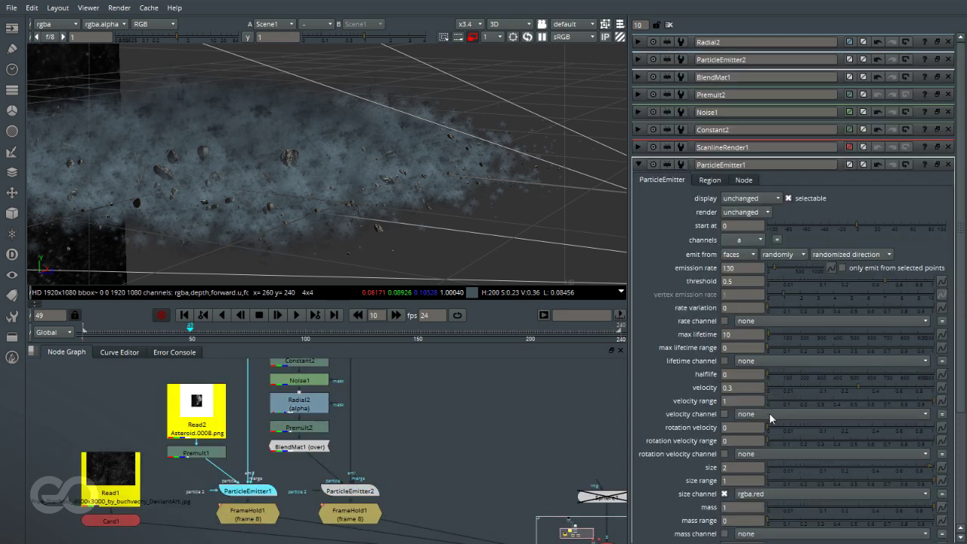
pyautogui.scroll(-3, 743, 417)
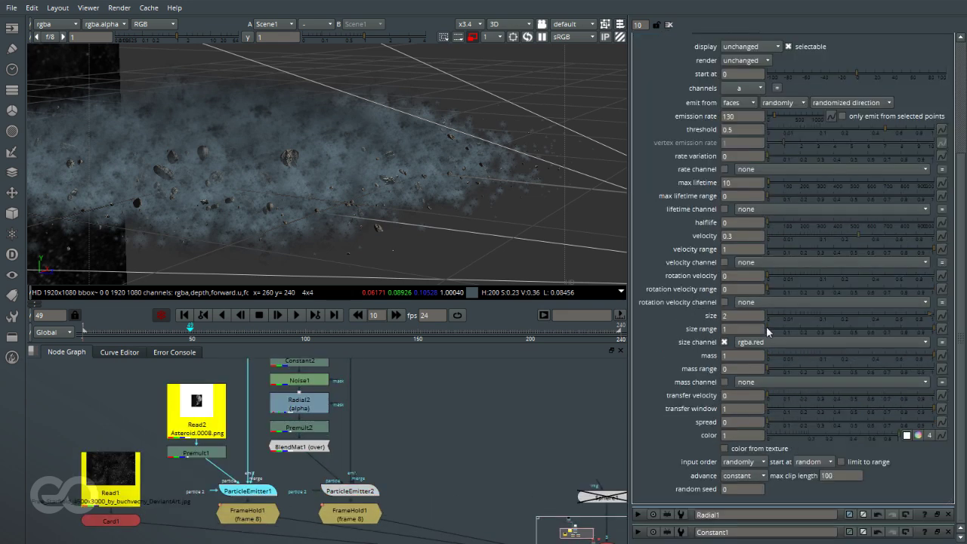
pyautogui.click(387, 476)
# Show Radial1, the gradient that feeds the emitter card, in the viewer
pyautogui.scroll(-4, 351, 506)
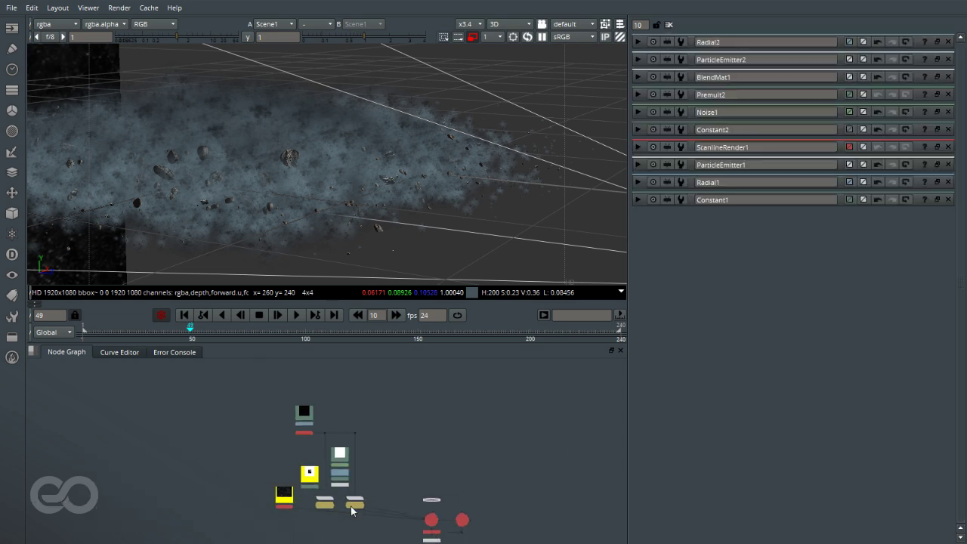
pyautogui.scroll(4, 336, 427)
pyautogui.press('1')
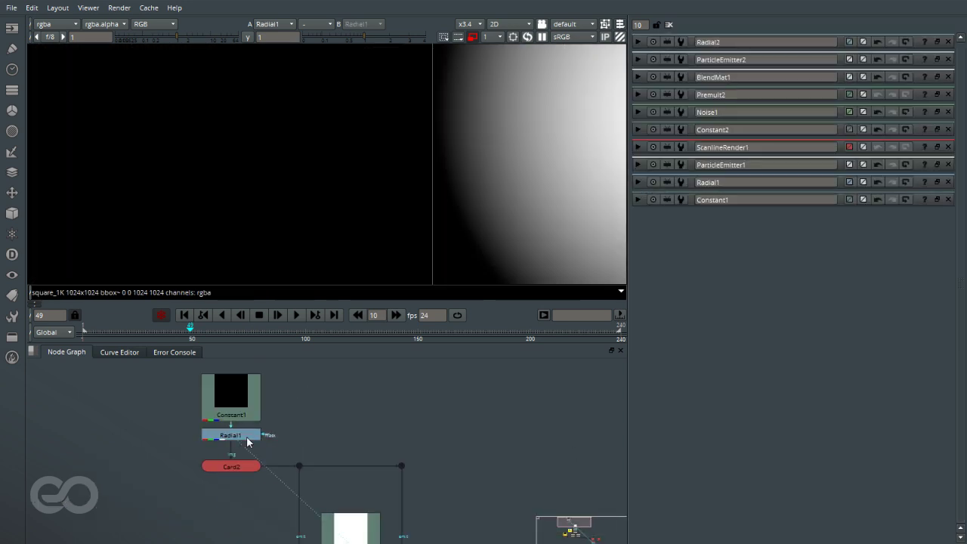
# Limit the output of Radial1 to the red channel only, leaving out green, blue and alpha
pyautogui.press('f')
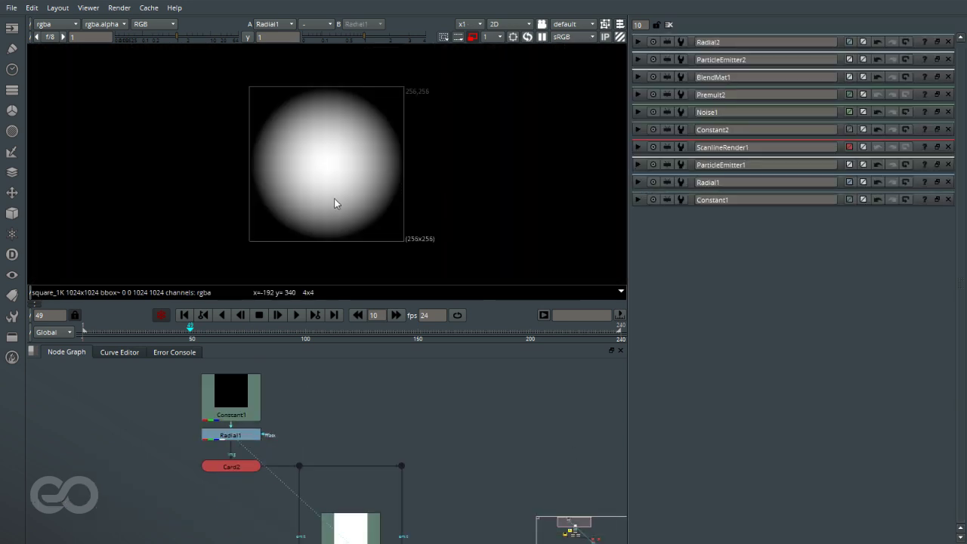
pyautogui.doubleClick(237, 439)
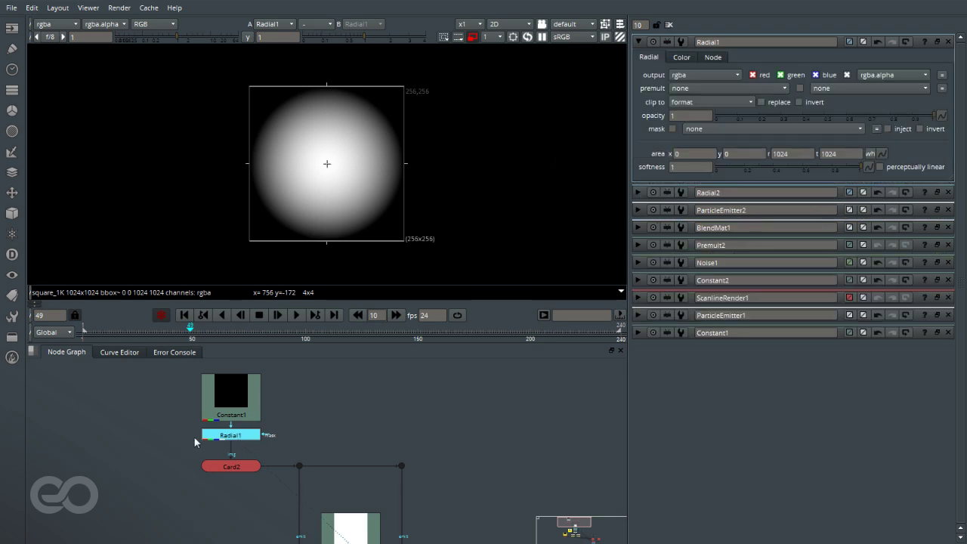
pyautogui.click(782, 75)
pyautogui.click(816, 75)
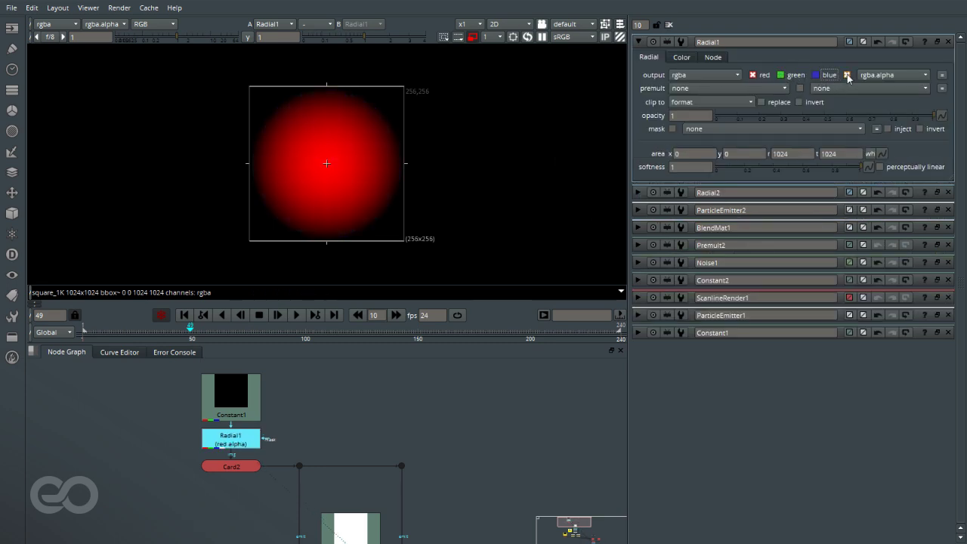
pyautogui.click(847, 75)
# Insert a second Radial node between Radial1 and Card2
pyautogui.keyDown('ctrl'); pyautogui.moveTo(240, 438); pyautogui.dragTo(244, 424); pyautogui.keyUp('ctrl')
pyautogui.press('Tab')
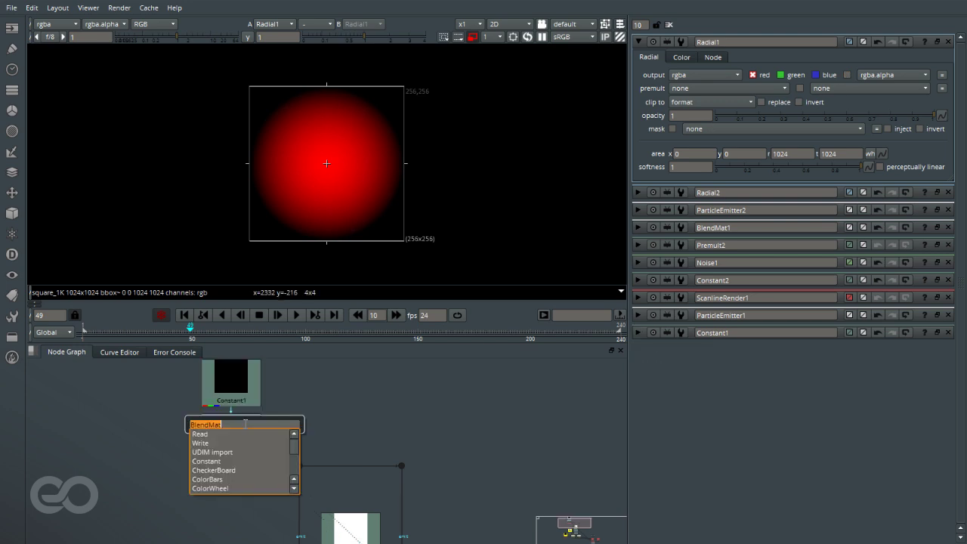
pyautogui.write('rad')
pyautogui.click(234, 433)
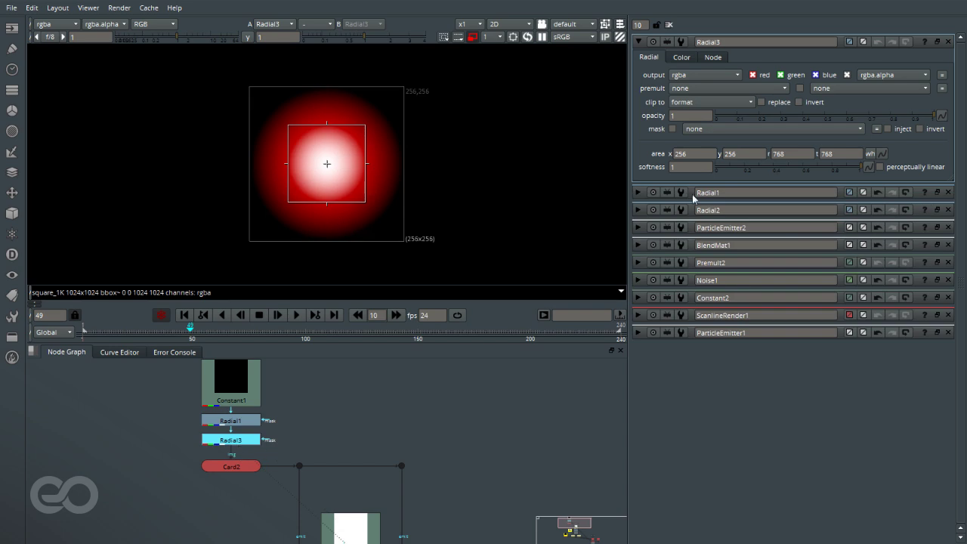
# Set the area of Radial3 to x 0, y 0, r 1024, t 1024 so it fills the square format
pyautogui.click(692, 152)
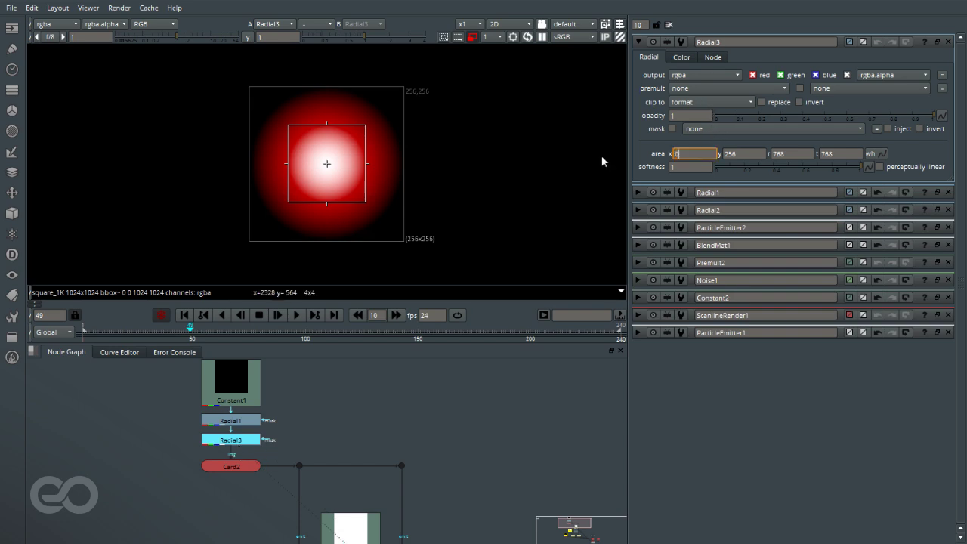
pyautogui.press('Tab')
pyautogui.write('0')
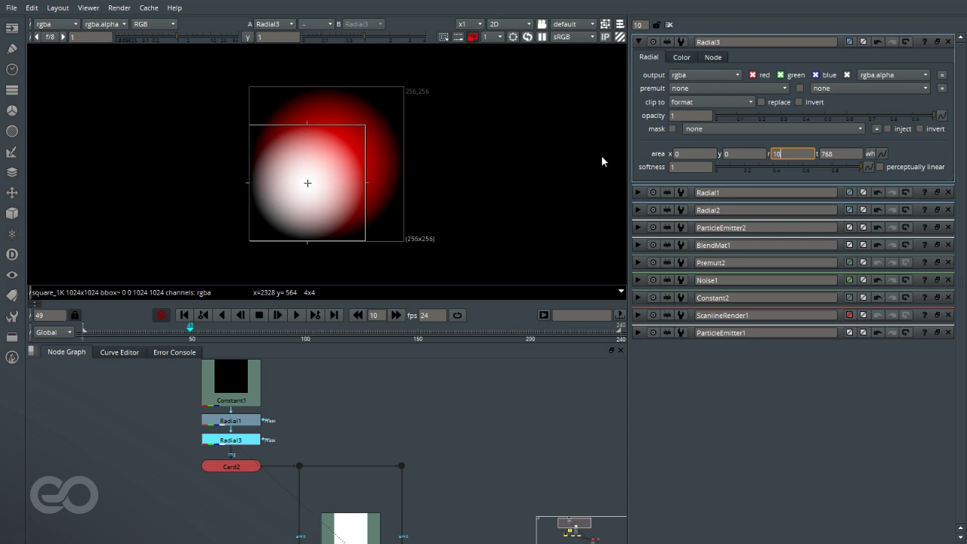
pyautogui.write('24')
pyautogui.press('Tab')
pyautogui.write('1204')
pyautogui.press('Tab')
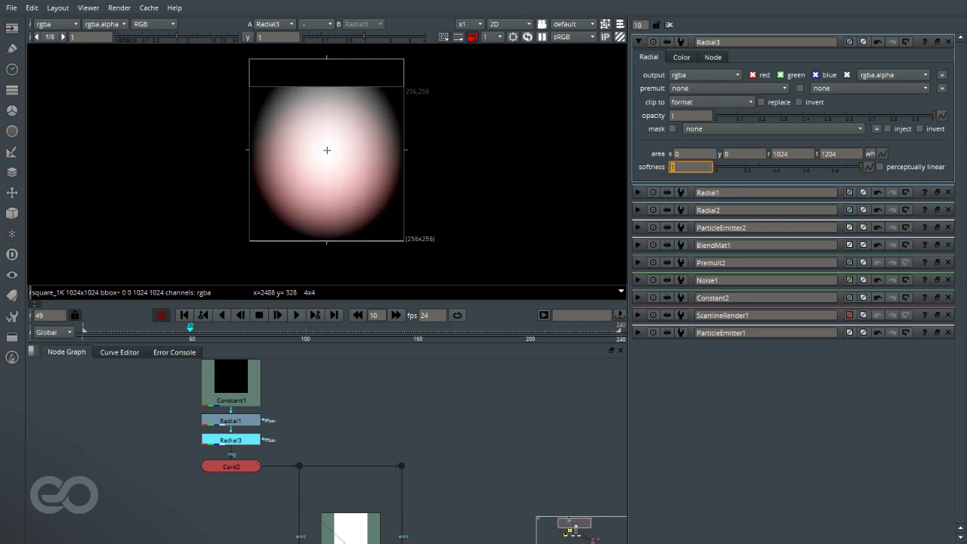
pyautogui.moveTo(850, 155); pyautogui.dragTo(674, 177)
pyautogui.write('1024')
pyautogui.press('Return')
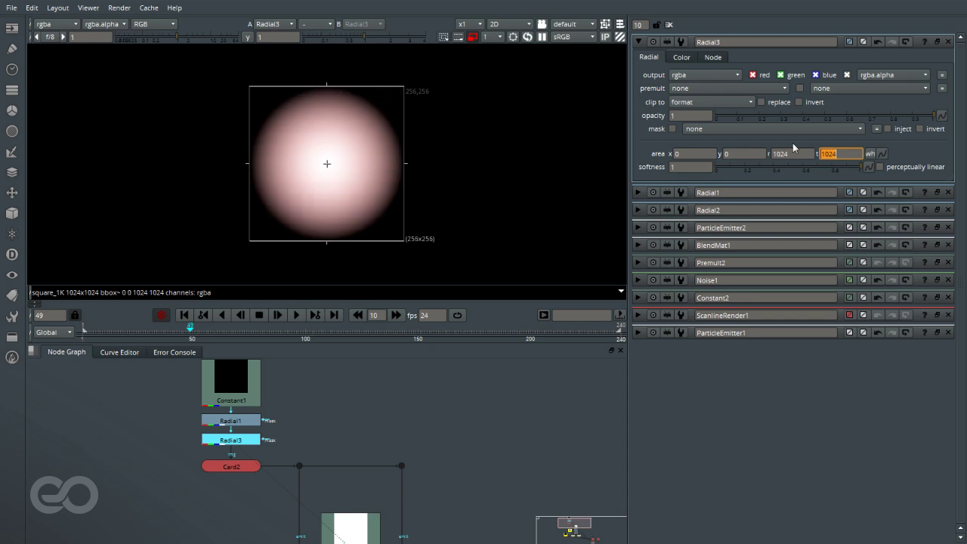
# Remove red and blue from Radial3's output, keeping green and alpha, and lower its softness to 0.17
pyautogui.click(753, 75)
pyautogui.click(816, 74)
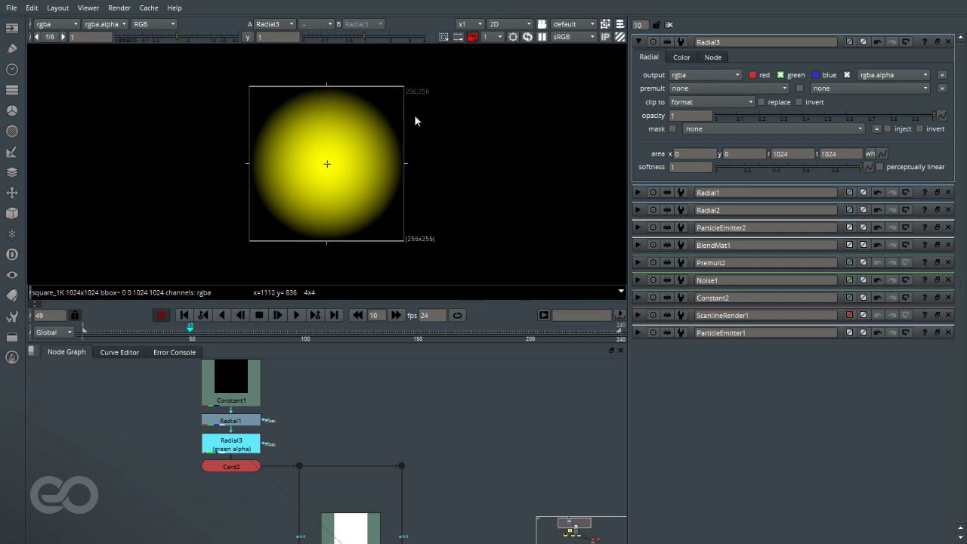
pyautogui.moveTo(859, 169); pyautogui.dragTo(740, 165)
pyautogui.click(330, 428)
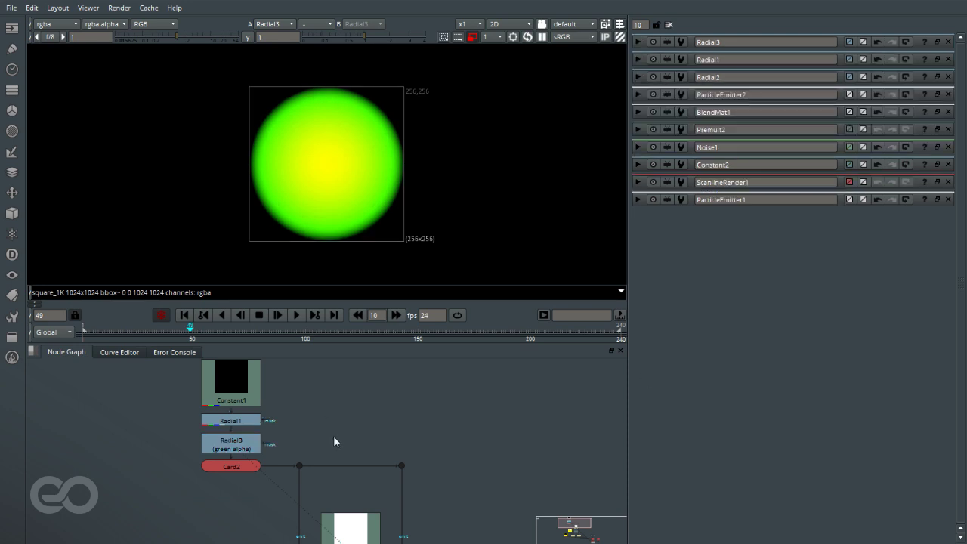
# Compare the red and green channels of Radial3 separately in the viewer
pyautogui.scroll(-1, 335, 442)
pyautogui.press('r')
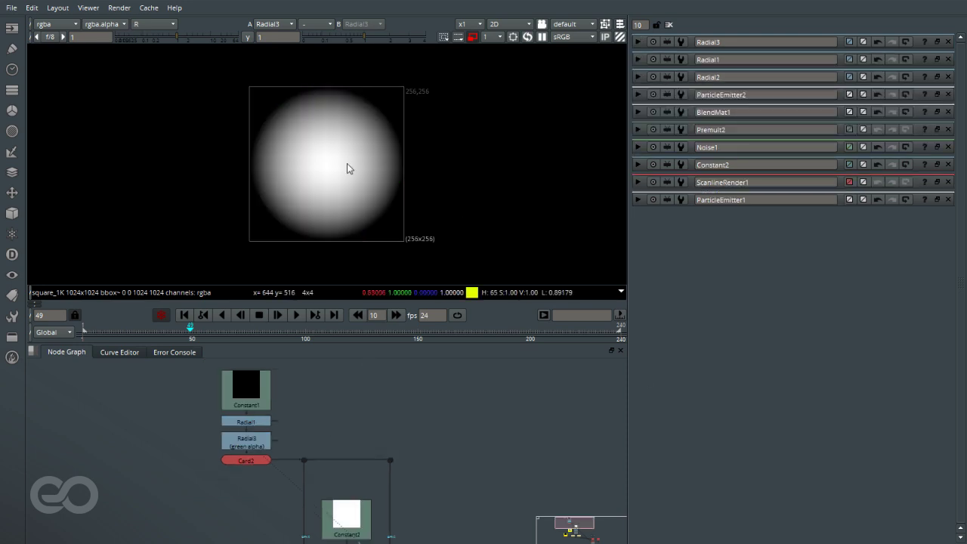
pyautogui.press('g')
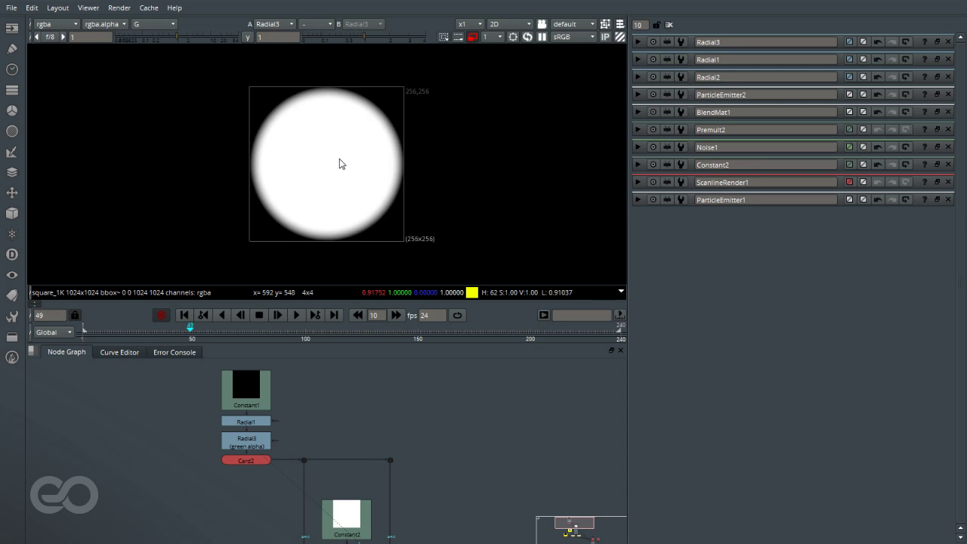
# Show Scene1 in the viewer and drive ParticleEmitter2's particle size from the rgba.green channel
pyautogui.scroll(-5, 230, 403)
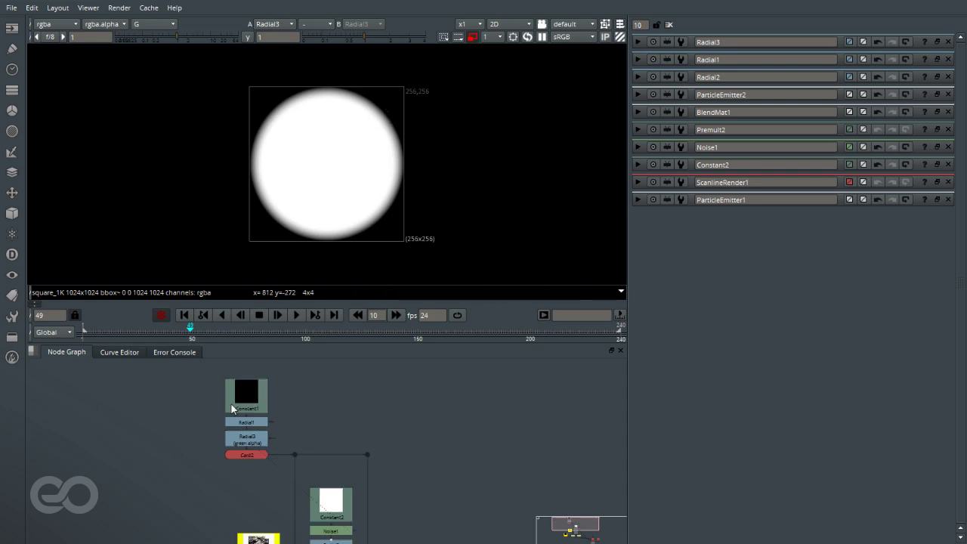
pyautogui.scroll(5, 270, 449)
pyautogui.click(454, 512)
pyautogui.press('1')
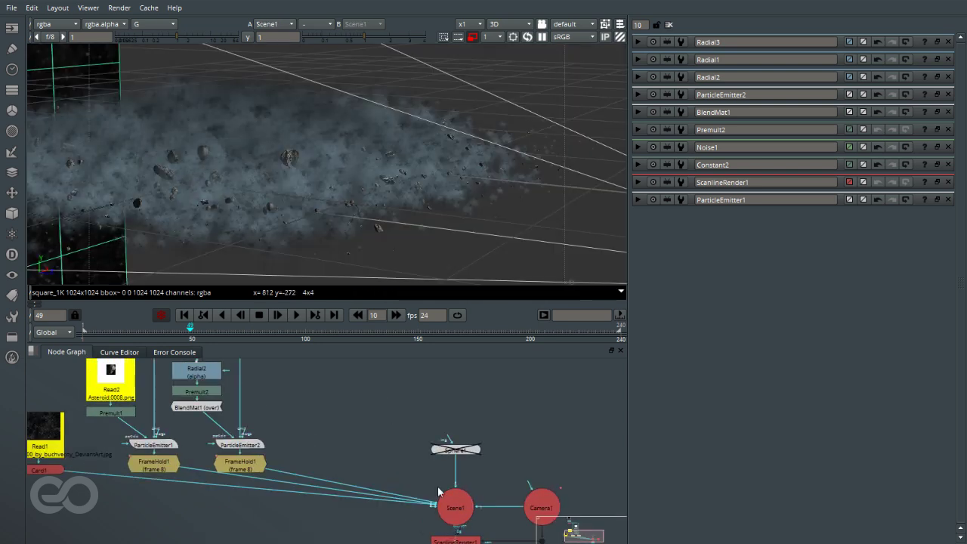
pyautogui.moveTo(219, 448); pyautogui.dragTo(264, 470, button='middle')
pyautogui.doubleClick(292, 470)
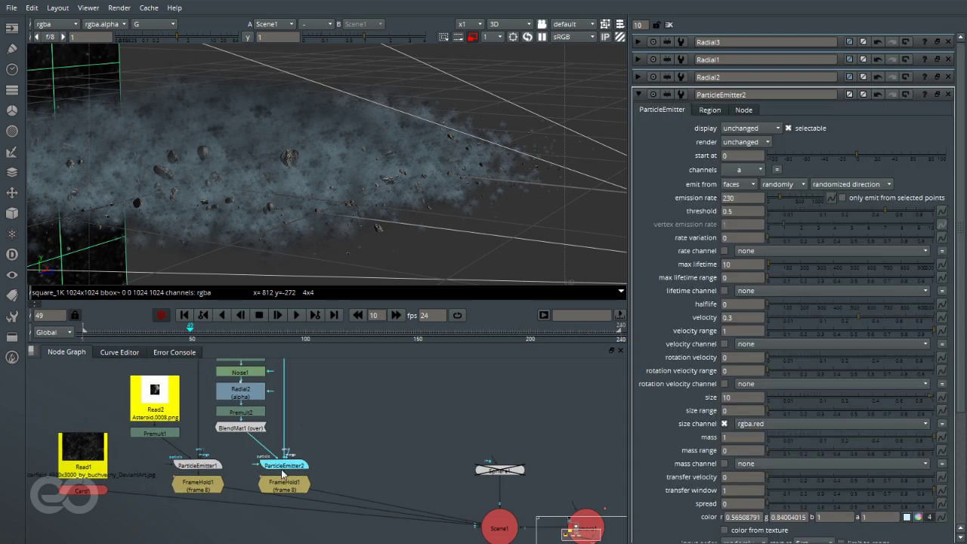
pyautogui.click(752, 428)
pyautogui.click(774, 461)
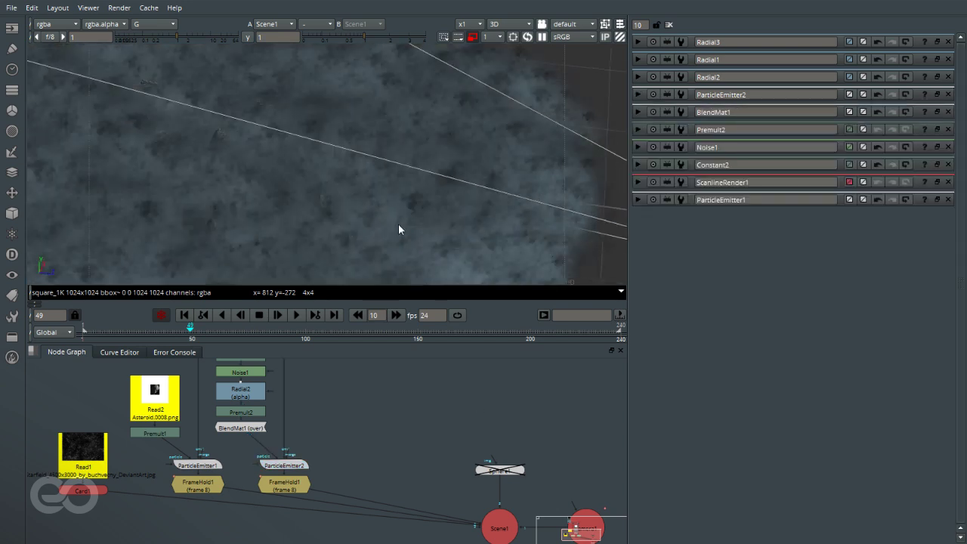
pyautogui.keyDown('ctrl'); pyautogui.moveTo(398, 223); pyautogui.dragTo(366, 110); pyautogui.keyUp('ctrl')
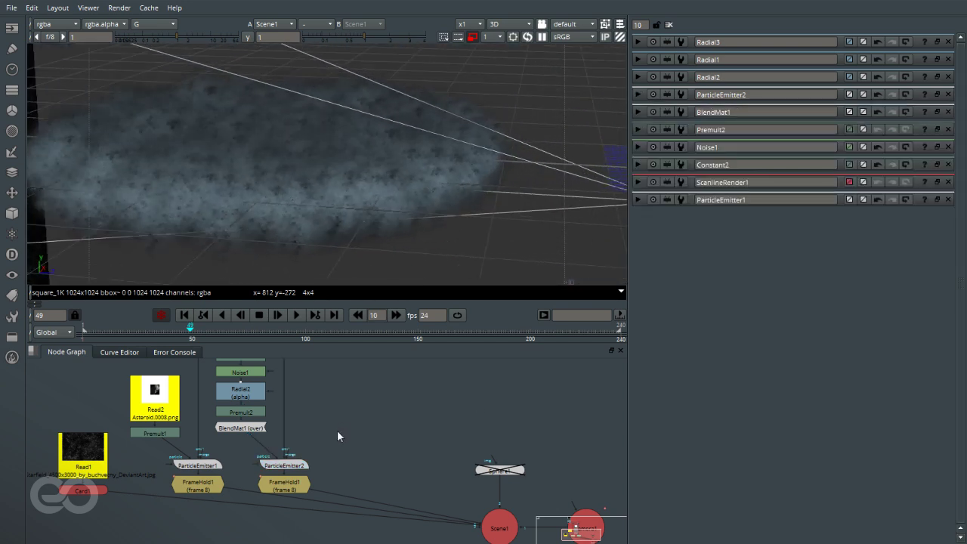
# Switch Radial3's output from rgba to rgb and keep only the green channel enabled
pyautogui.scroll(-5, 334, 487)
pyautogui.scroll(4, 259, 392)
pyautogui.doubleClick(259, 394)
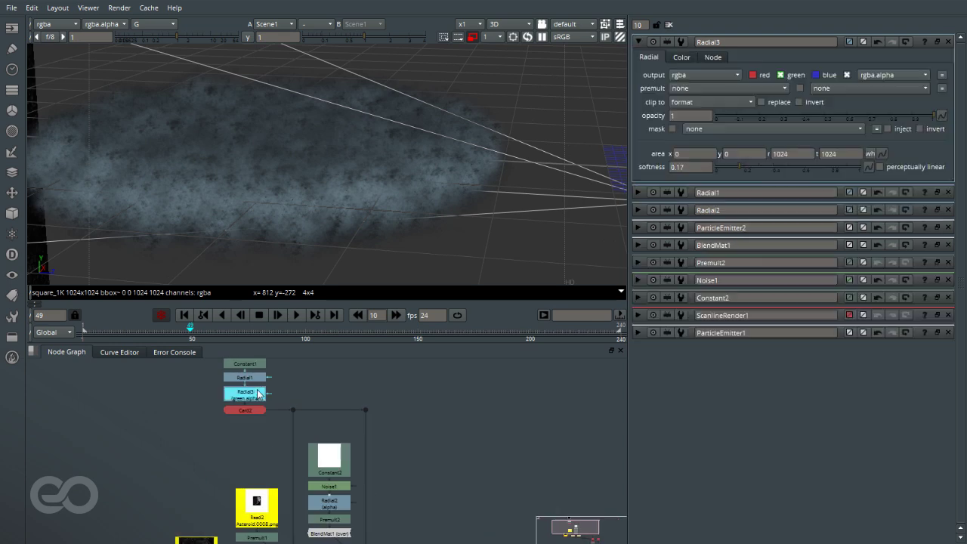
pyautogui.click(847, 75)
pyautogui.click(686, 75)
pyautogui.click(688, 83)
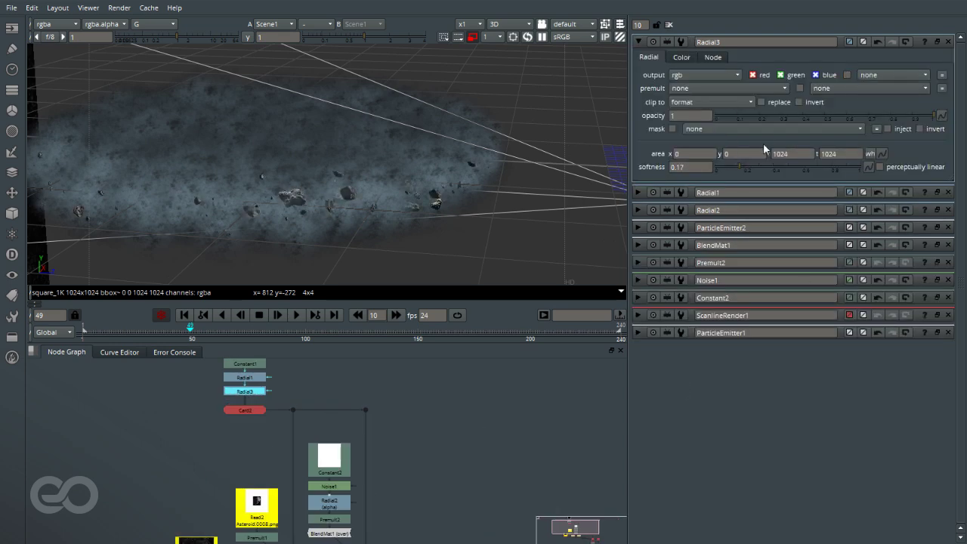
pyautogui.click(816, 75)
pyautogui.click(753, 75)
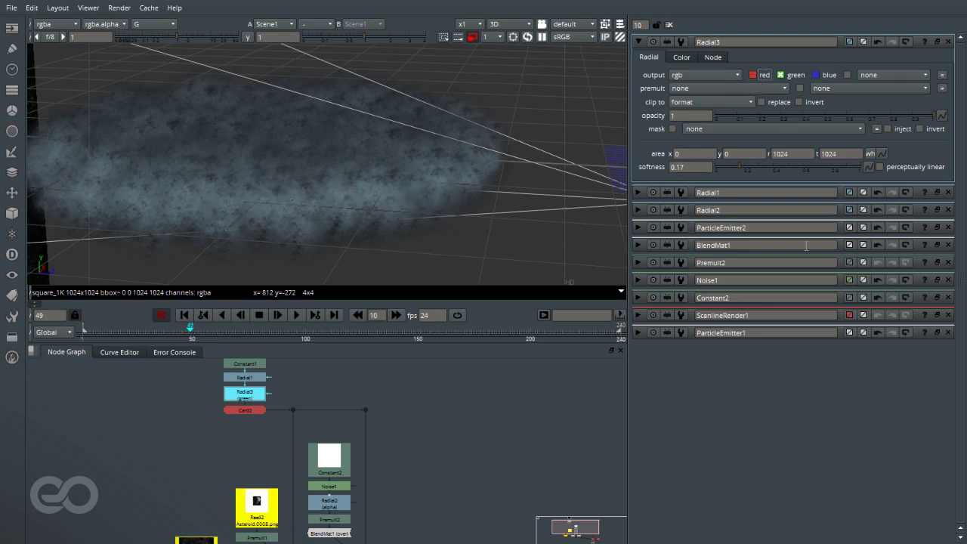
# Enable perceptually linear falloff on Radial3 and set its softness to 0.41
pyautogui.moveTo(746, 167); pyautogui.dragTo(799, 164)
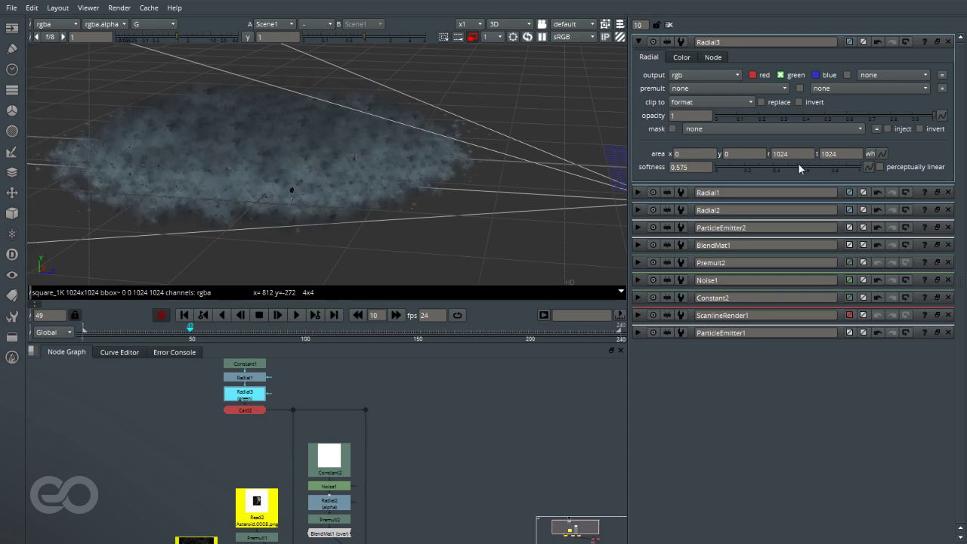
pyautogui.click(902, 165)
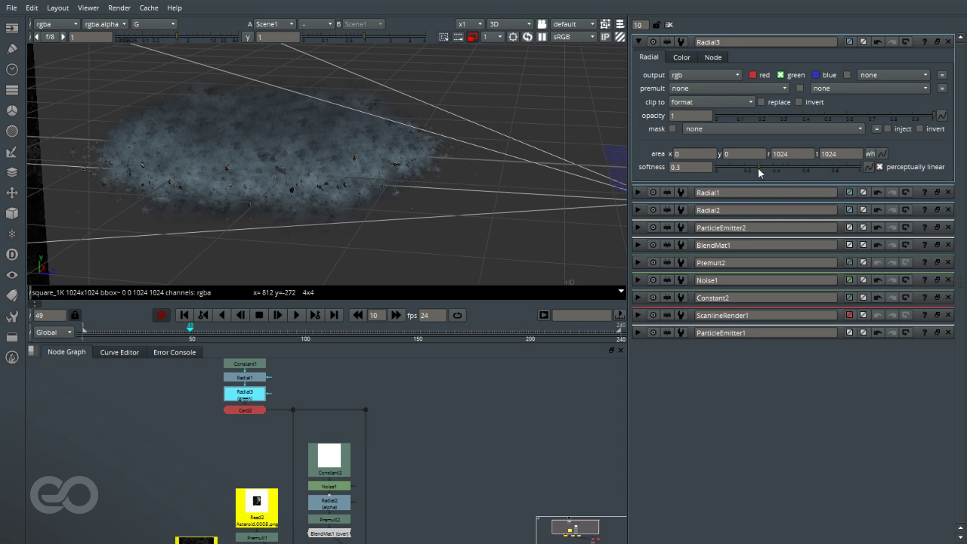
pyautogui.moveTo(757, 167); pyautogui.dragTo(776, 169)
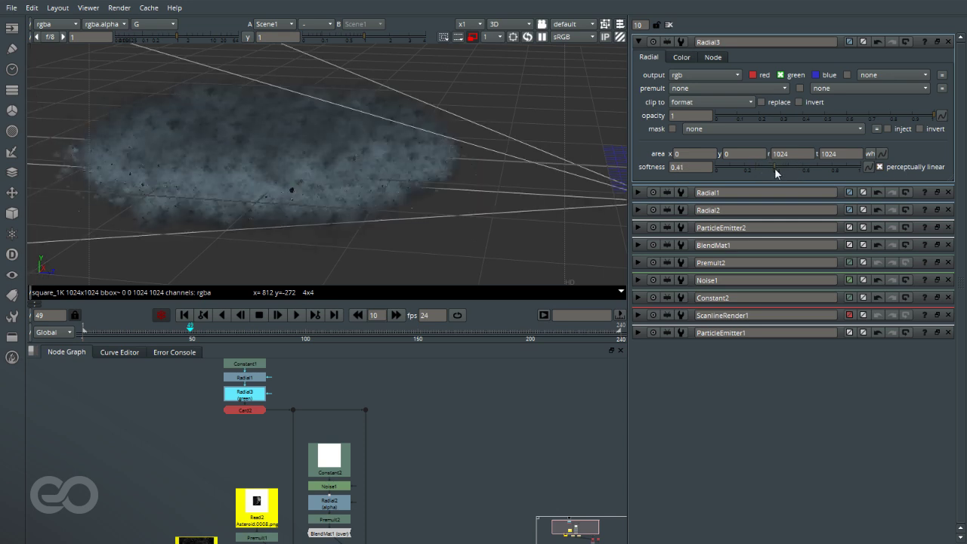
pyautogui.click(449, 465)
# Check the dust cloud from a lower angle and show the ScanlineRender1 output in the 2D viewer
pyautogui.keyDown('ctrl'); pyautogui.moveTo(391, 205); pyautogui.dragTo(445, 345); pyautogui.keyUp('ctrl')
pyautogui.scroll(-5, 234, 431)
pyautogui.scroll(8, 319, 502)
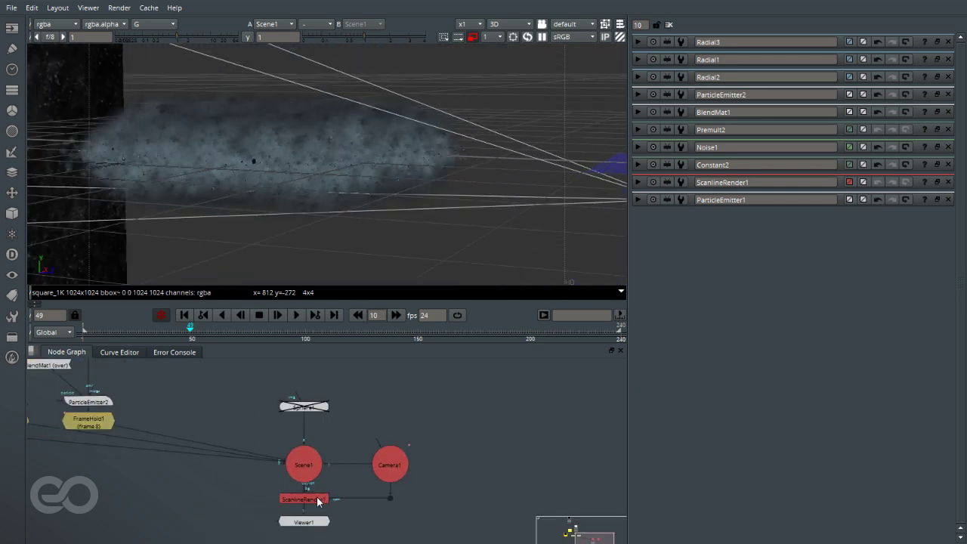
pyautogui.press('1')
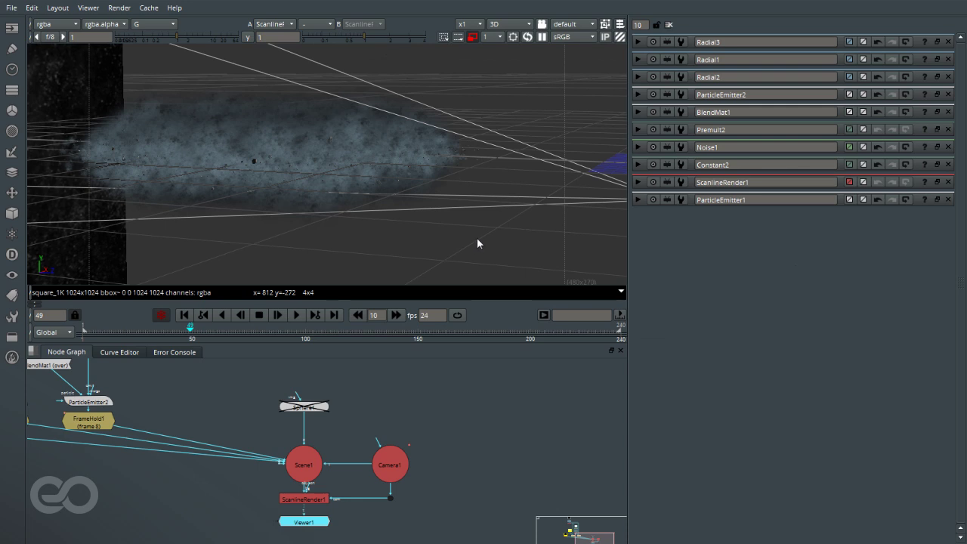
pyautogui.press('Tab')
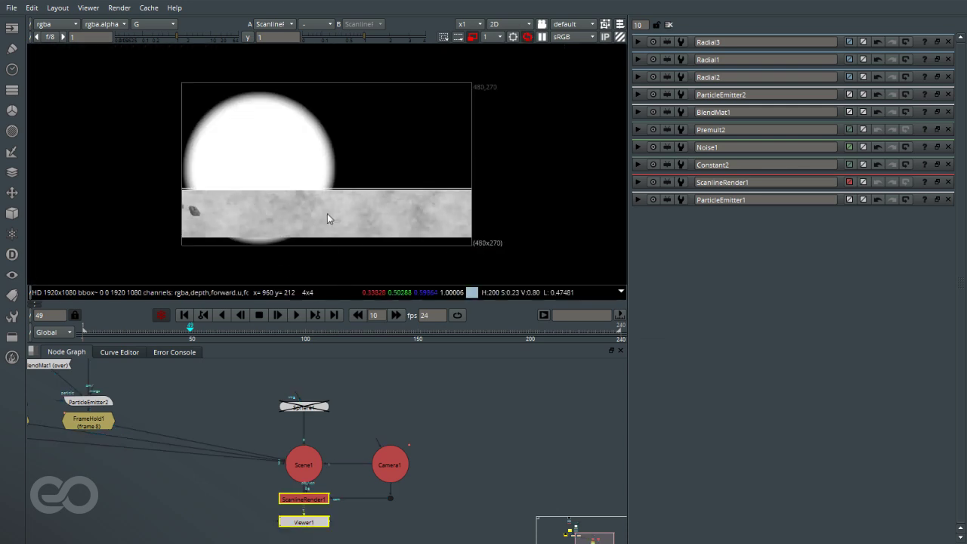
# Lower the opacity of Radial2 to 0.005 to thin the dust in the render
pyautogui.scroll(-4, 458, 518)
pyautogui.scroll(5, 327, 472)
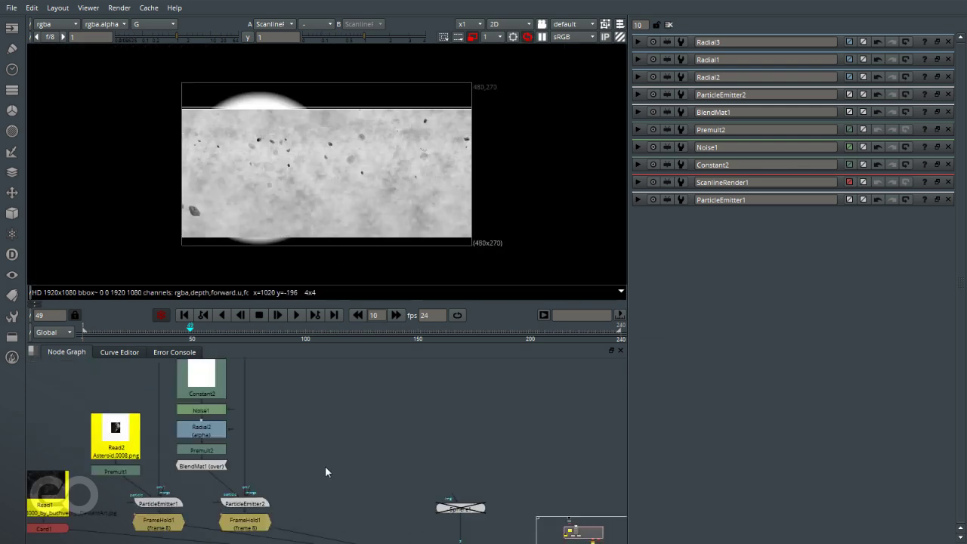
pyautogui.scroll(5, 287, 454)
pyautogui.doubleClick(246, 444)
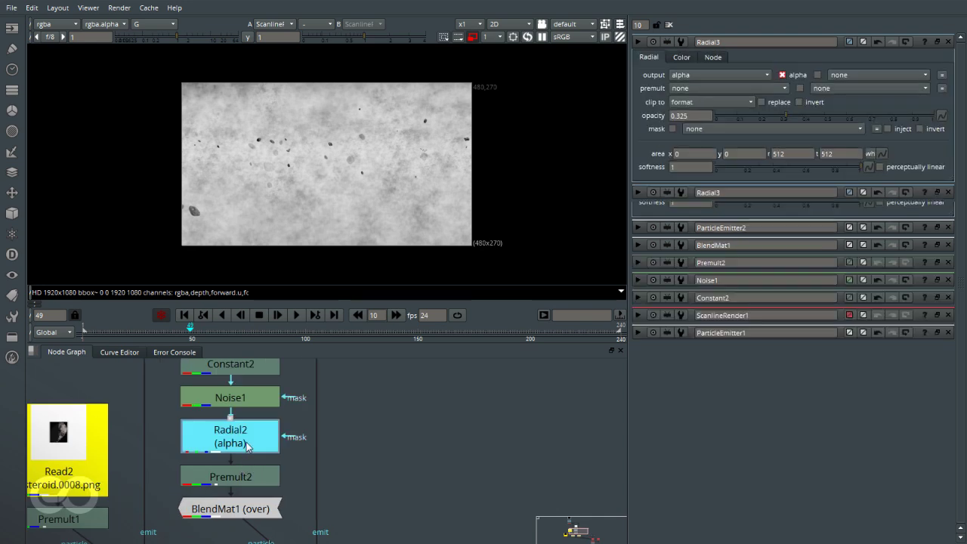
pyautogui.click(696, 115)
pyautogui.write('0.05')
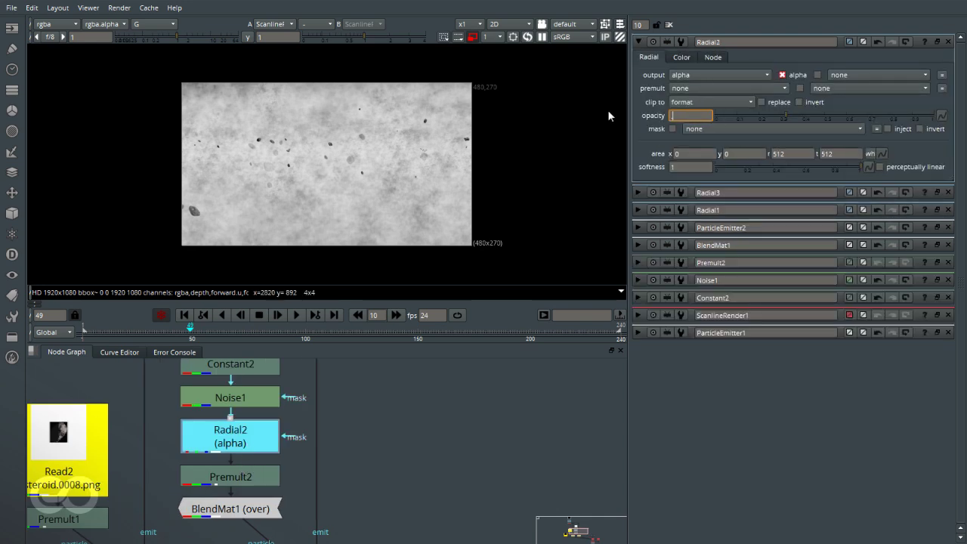
pyautogui.press('Return')
pyautogui.write('.005')
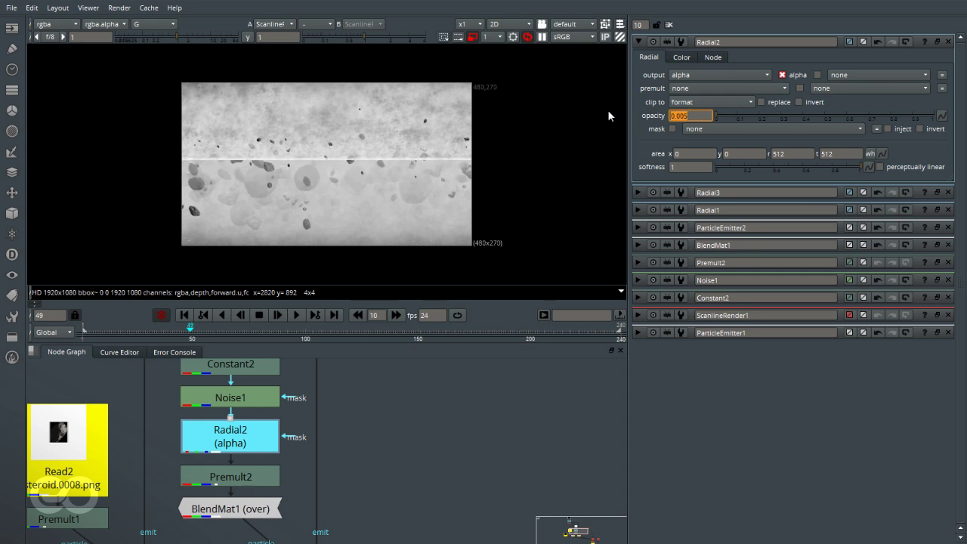
pyautogui.press('Return')
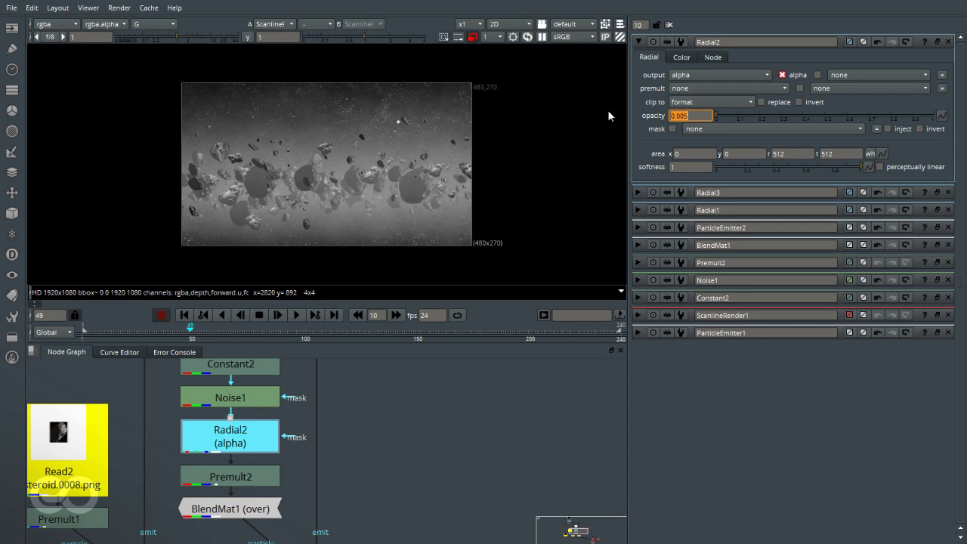
# Open Camera1's properties and set its Z rotation to 12 at frame 50 to tilt the shot
pyautogui.click(476, 433)
pyautogui.scroll(-6, 251, 438)
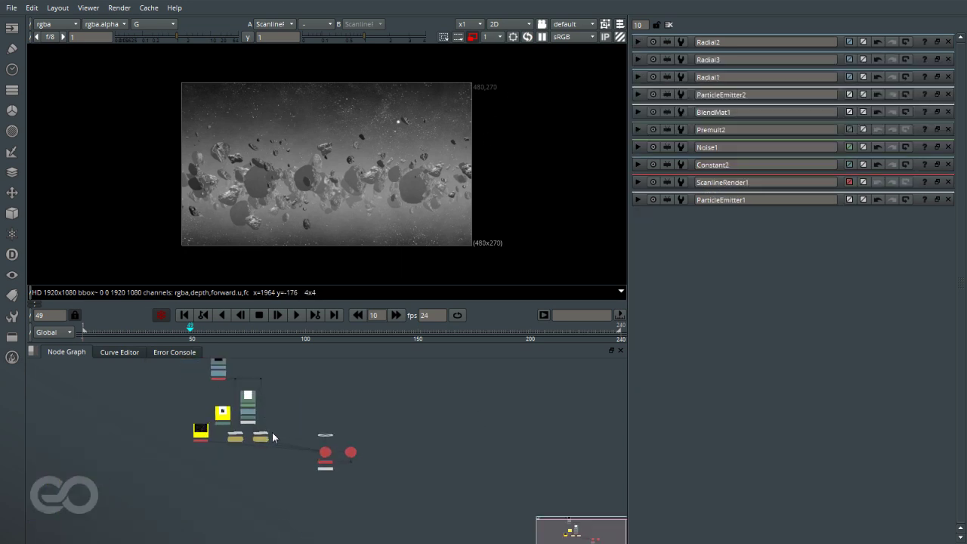
pyautogui.scroll(3, 276, 436)
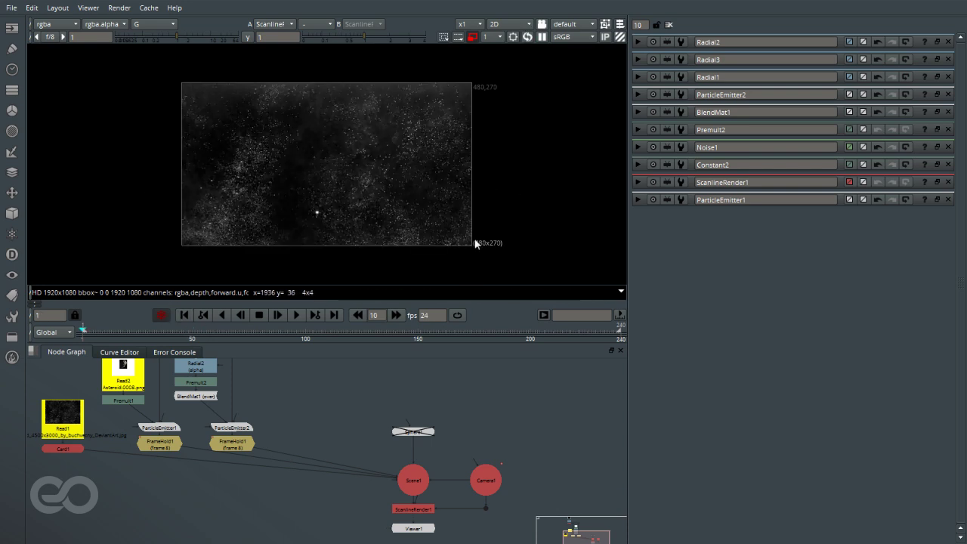
pyautogui.doubleClick(473, 479)
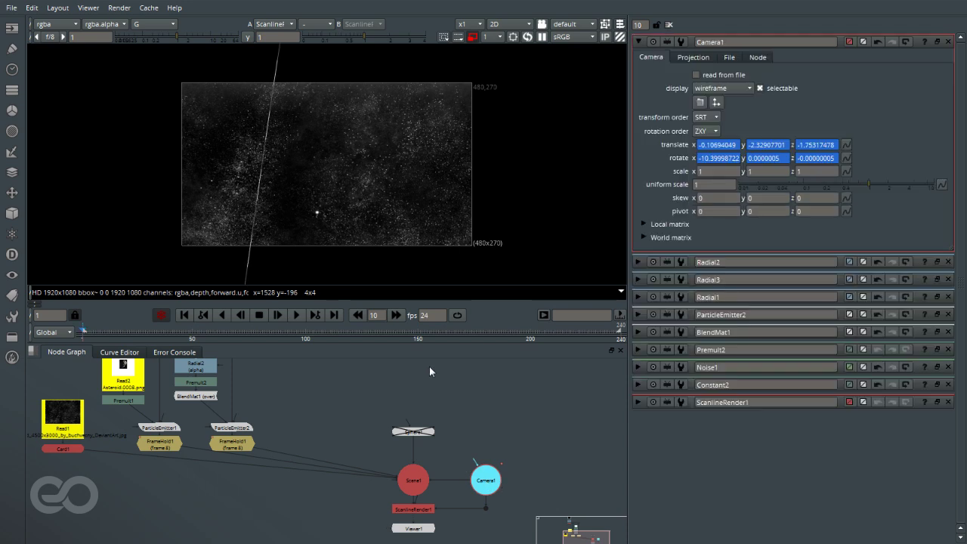
pyautogui.click(192, 334)
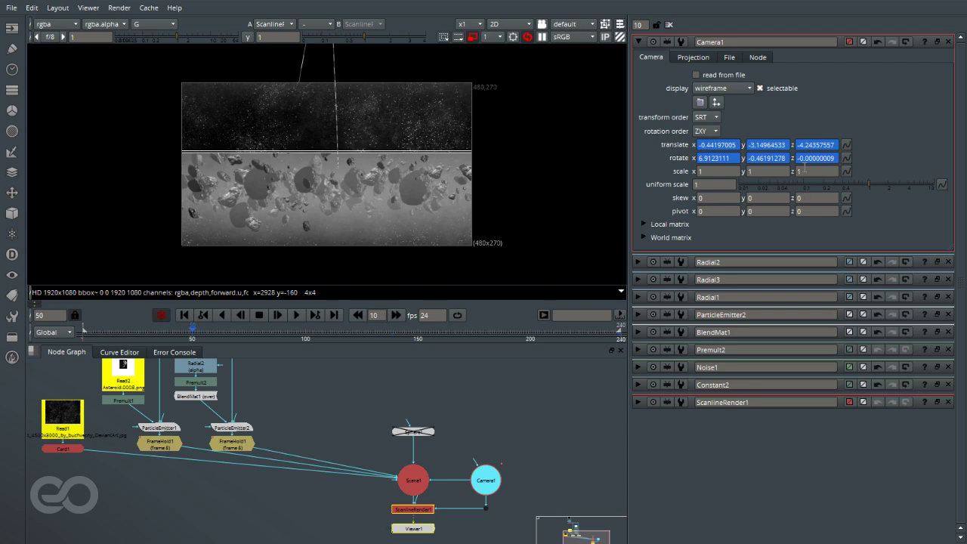
pyautogui.press('Down')
pyautogui.press('Up')
pyautogui.press('Up')
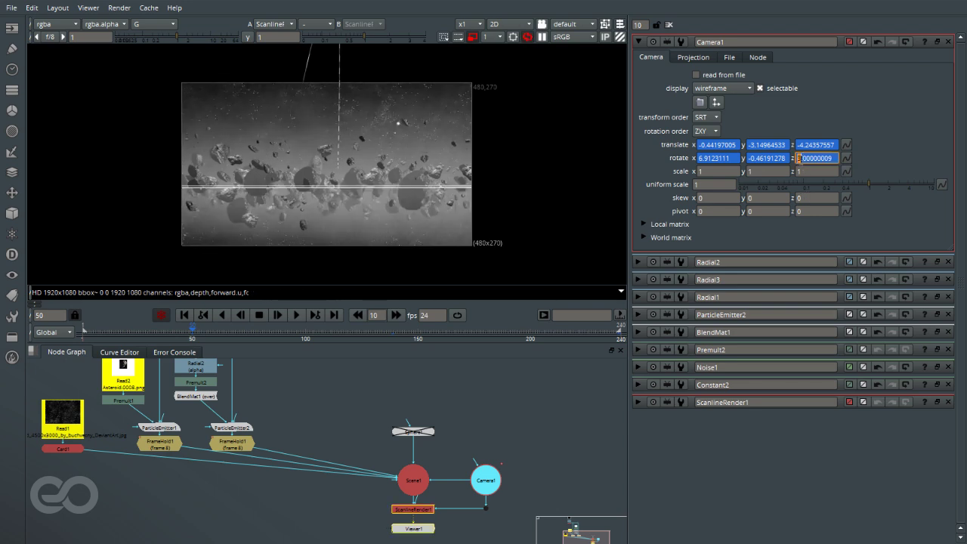
pyautogui.press('Up')
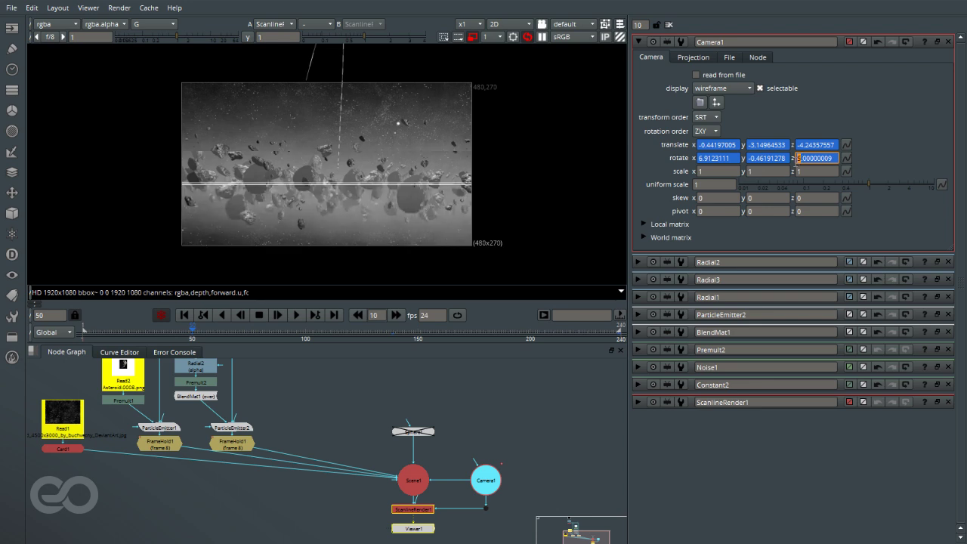
pyautogui.press('Return')
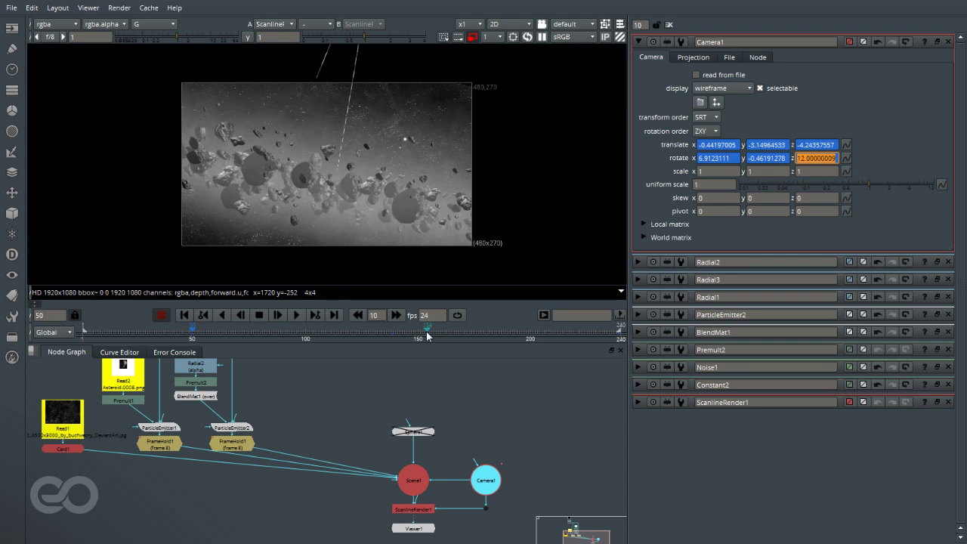
# Check the camera view at frame 139, disconnect the dust emitter's FrameHold from Scene1, and play the animation from near the start
pyautogui.click(394, 333)
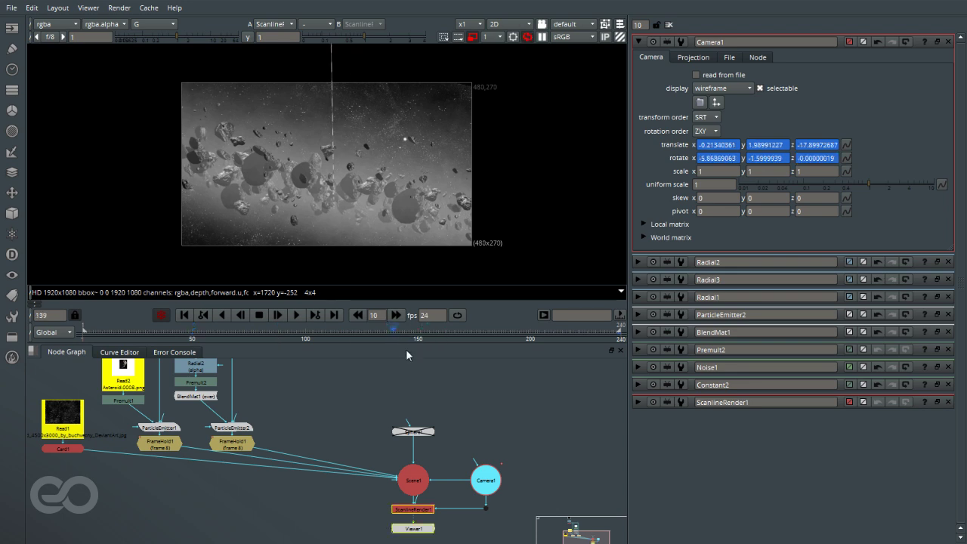
pyautogui.click(507, 403)
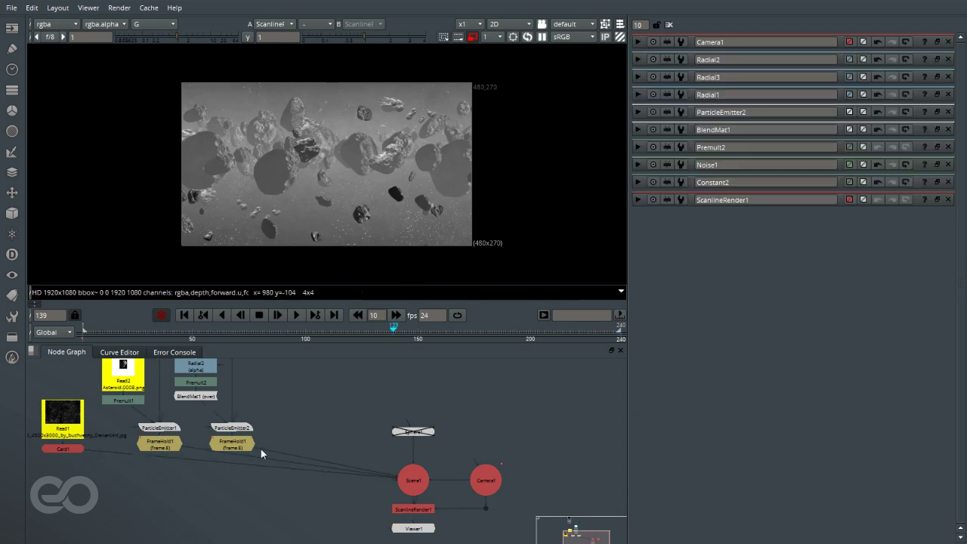
pyautogui.moveTo(300, 336); pyautogui.dragTo(92, 335)
pyautogui.click(297, 315)
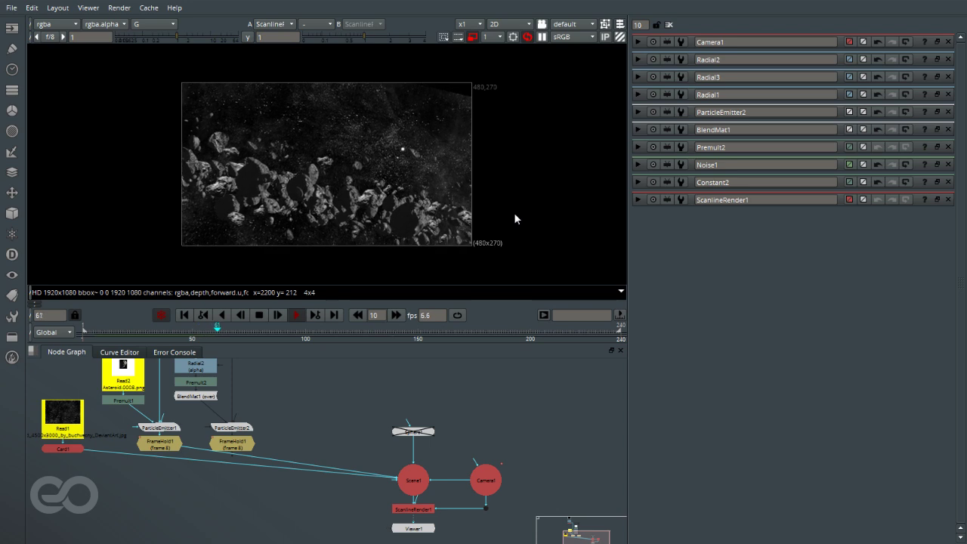
pyautogui.click(259, 316)
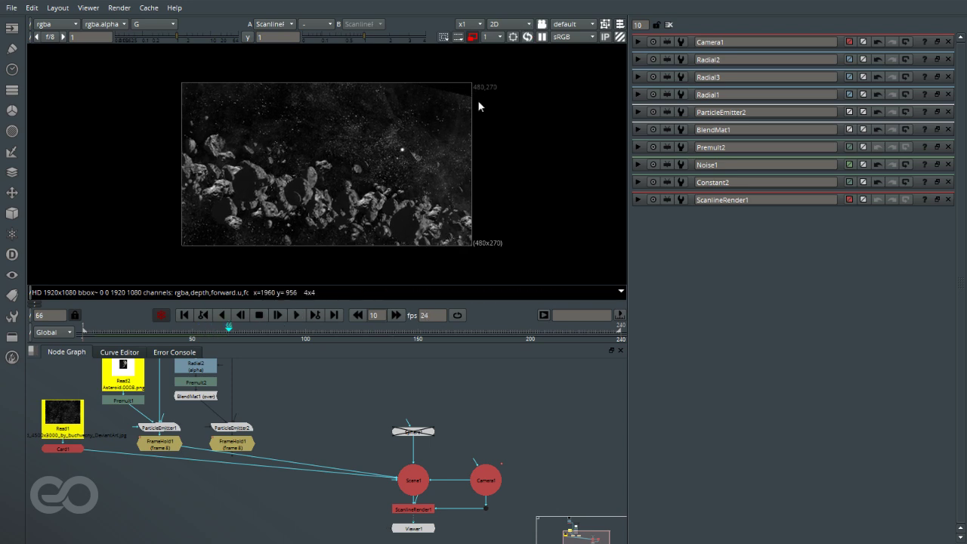
# Set Card1's uniform scale to 4 to enlarge the star backdrop
pyautogui.click(69, 450)
pyautogui.doubleClick(67, 450)
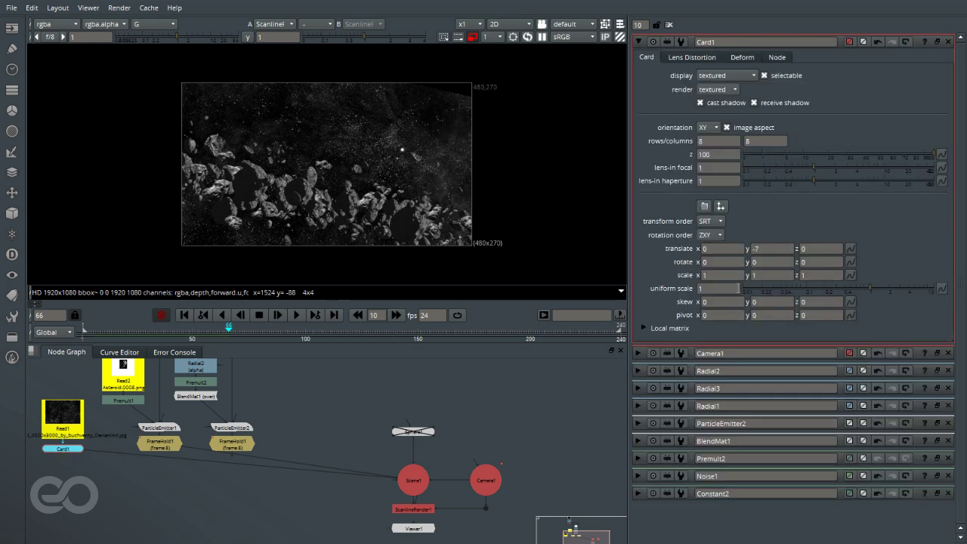
pyautogui.write('.5')
pyautogui.scroll(8, 708, 290)
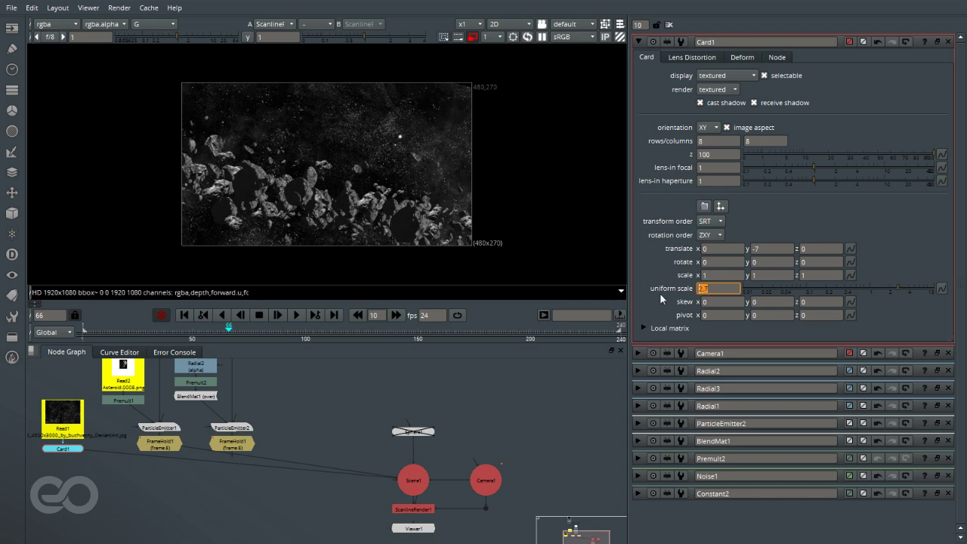
pyautogui.write('3')
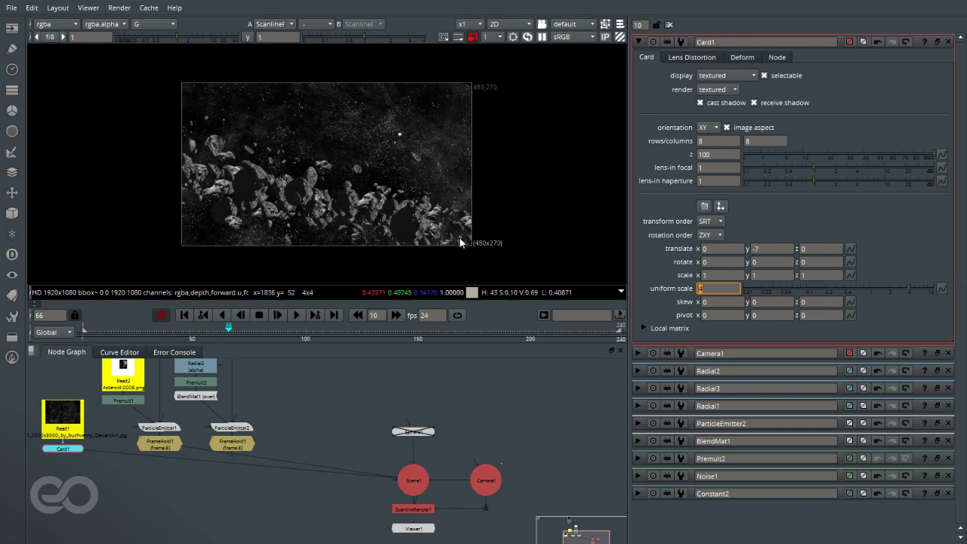
# Play the animation, stop at frame 178, and examine the asteroids up close in a maximized viewer
pyautogui.moveTo(231, 329); pyautogui.dragTo(246, 333)
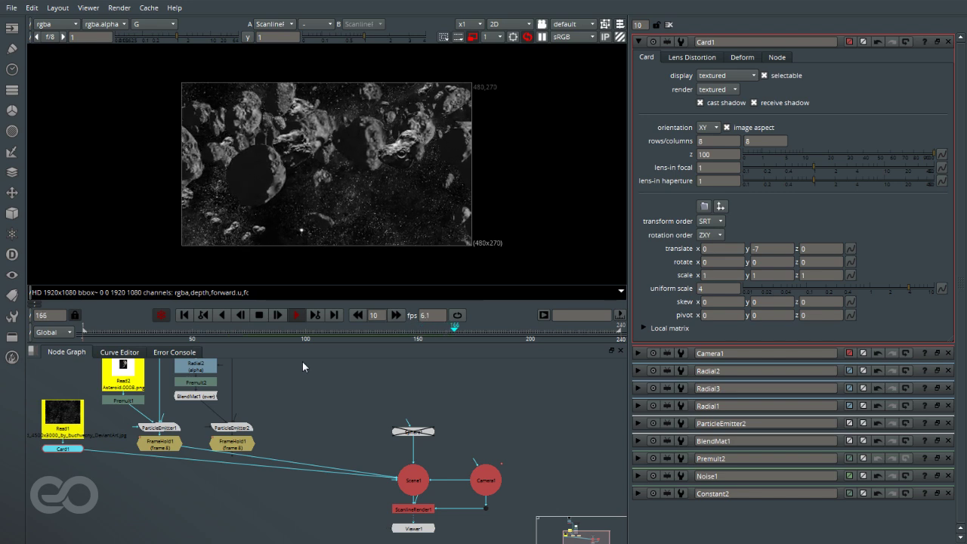
pyautogui.click(260, 313)
pyautogui.scroll(2, 318, 166)
pyautogui.press('space')
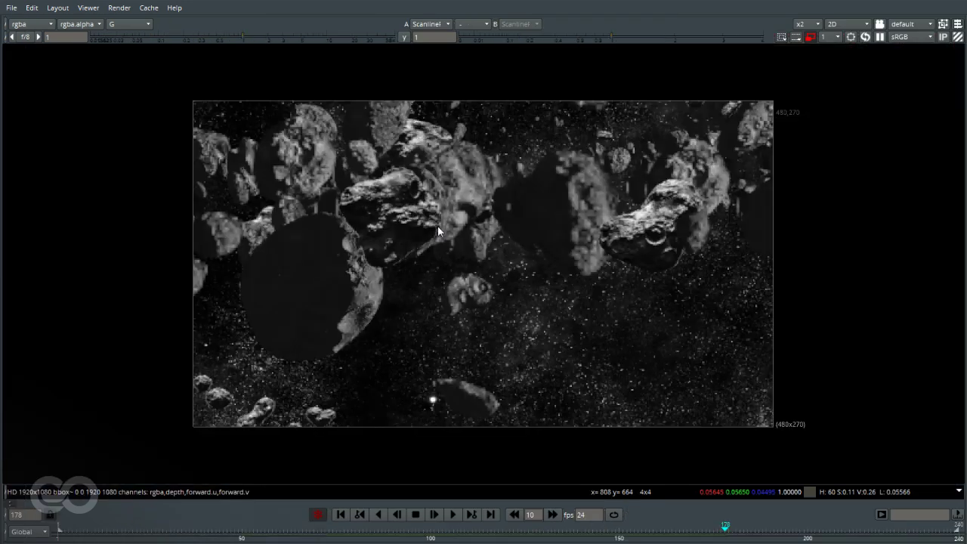
pyautogui.scroll(2, 586, 210)
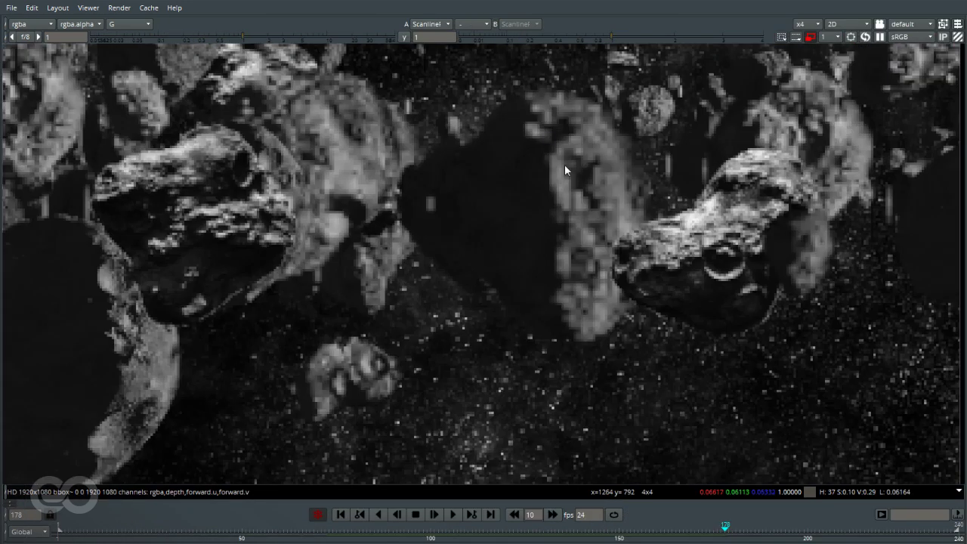
pyautogui.scroll(-2, 564, 164)
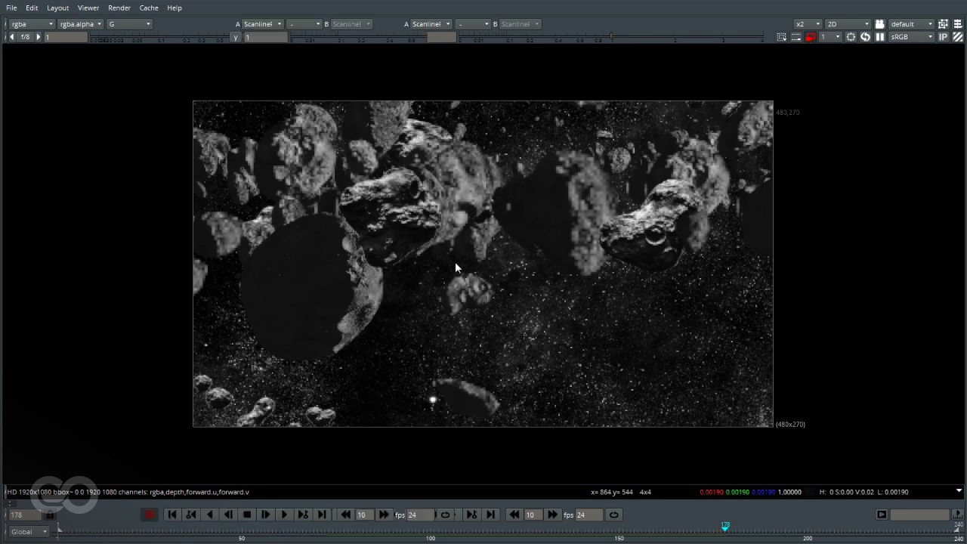
pyautogui.press('space')
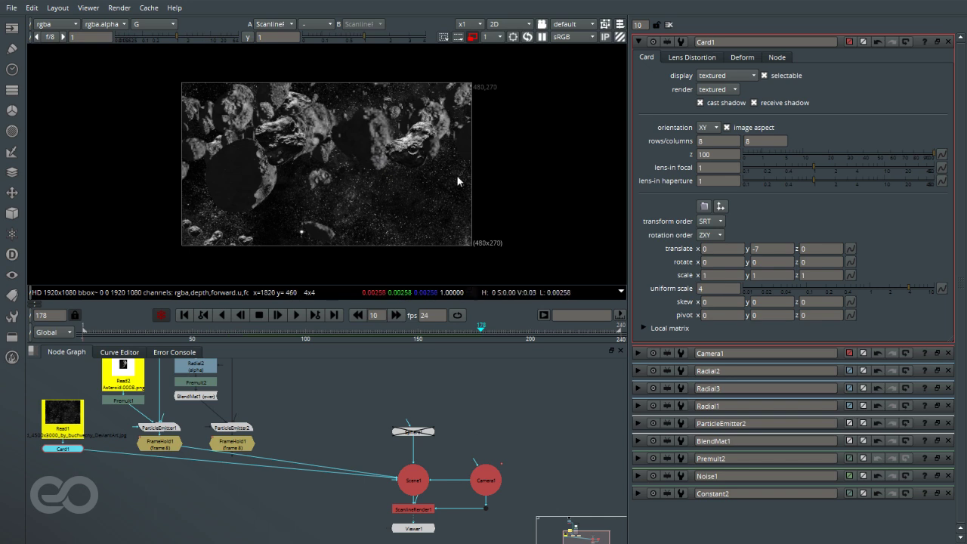
# Play the rest of the animation and check the render at the last frame, 240
pyautogui.click(473, 38)
pyautogui.click(295, 315)
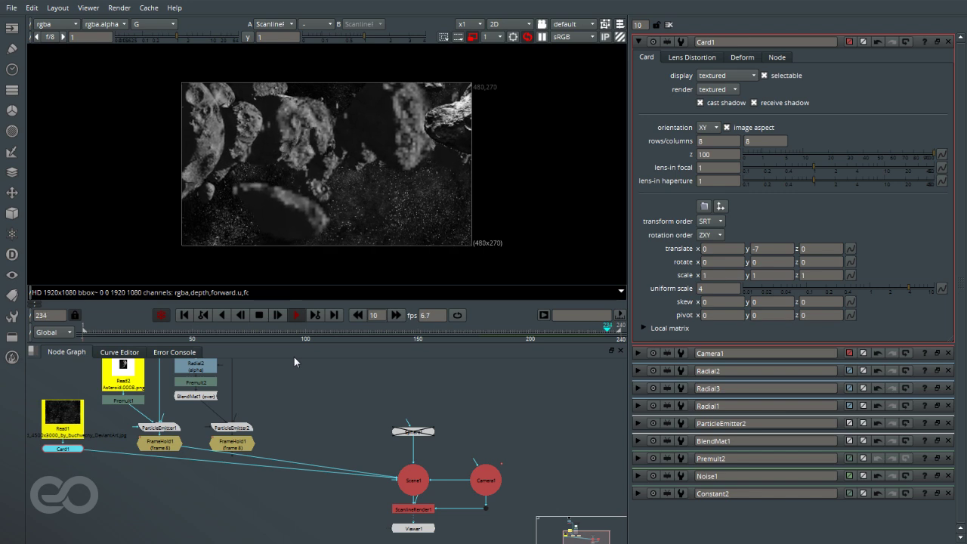
pyautogui.click(259, 316)
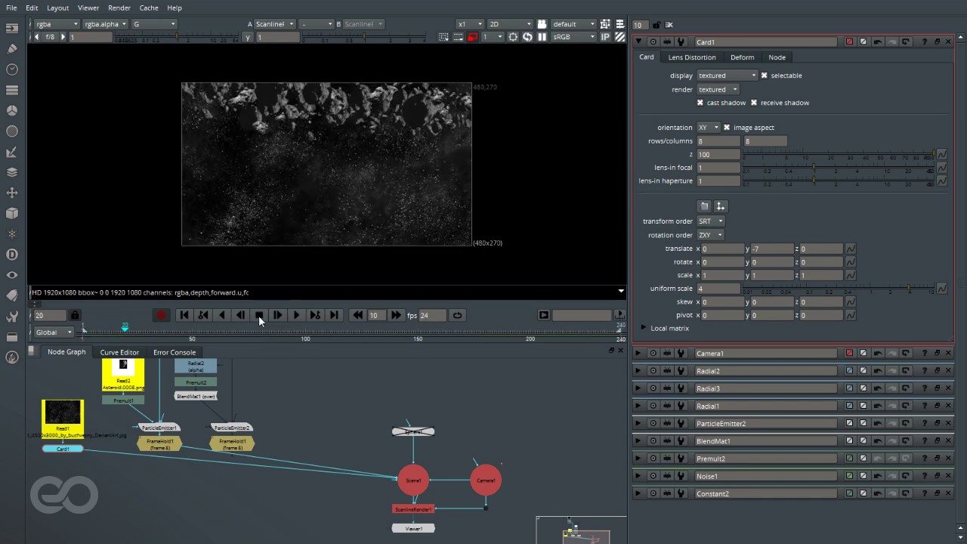
pyautogui.click(334, 316)
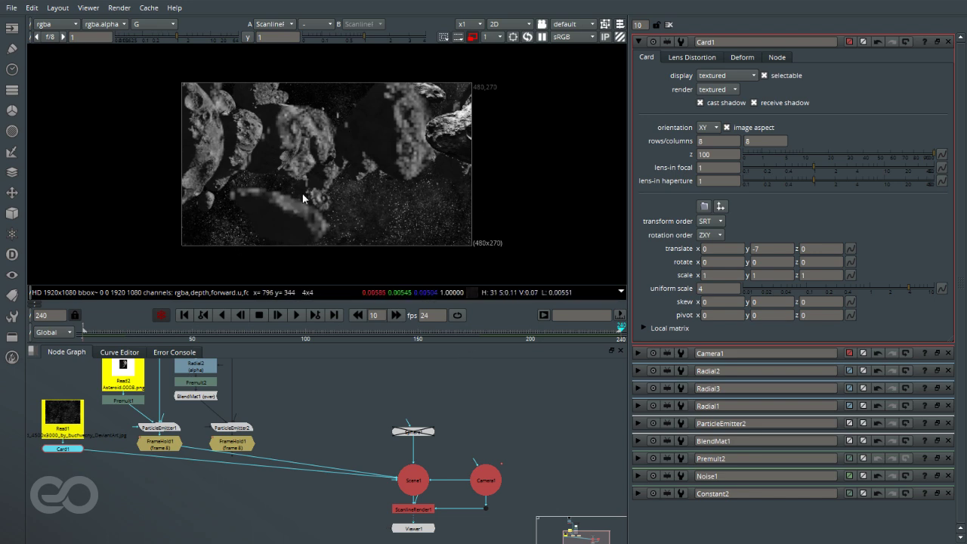
# Show Camera1's rotation curves in the Curve Editor and examine their last keyframes around frame 240
pyautogui.click(203, 315)
pyautogui.doubleClick(486, 481)
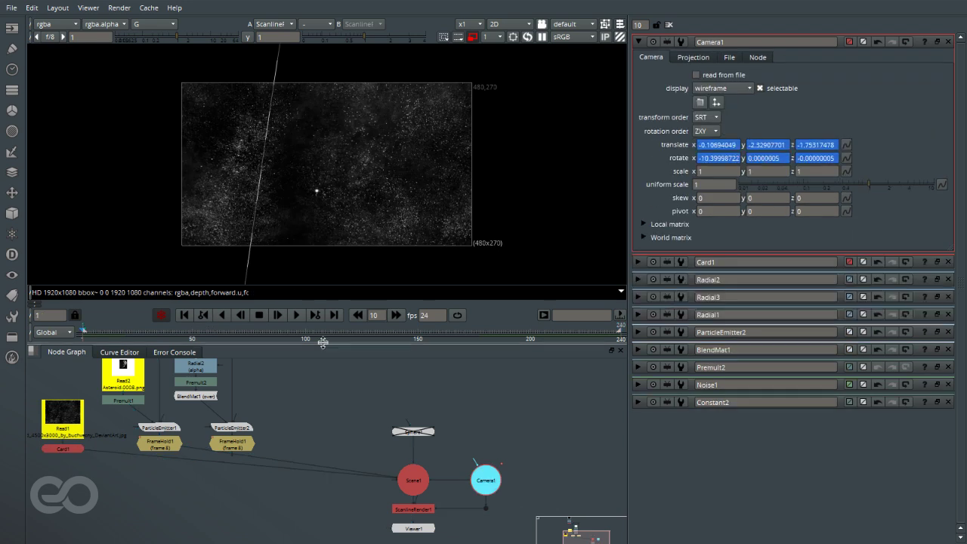
pyautogui.click(618, 334)
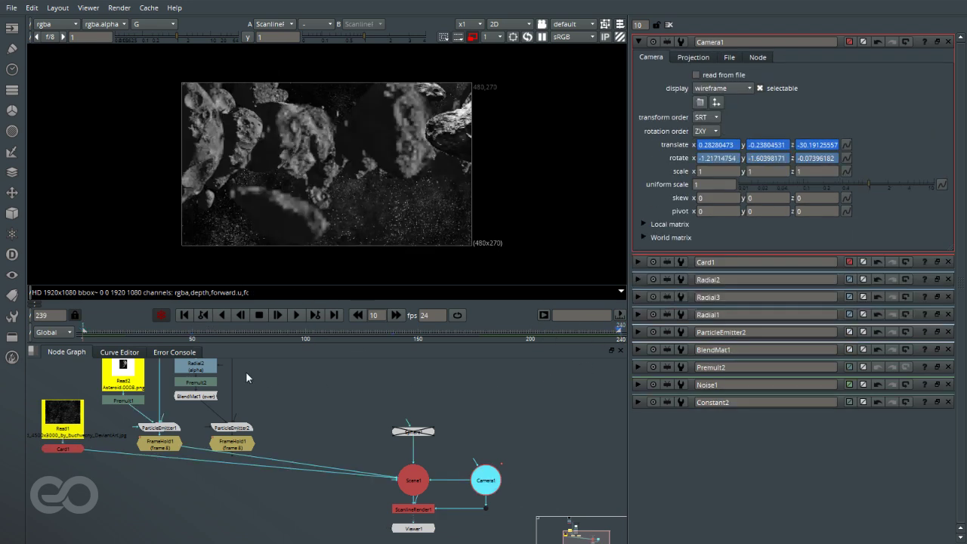
pyautogui.click(119, 353)
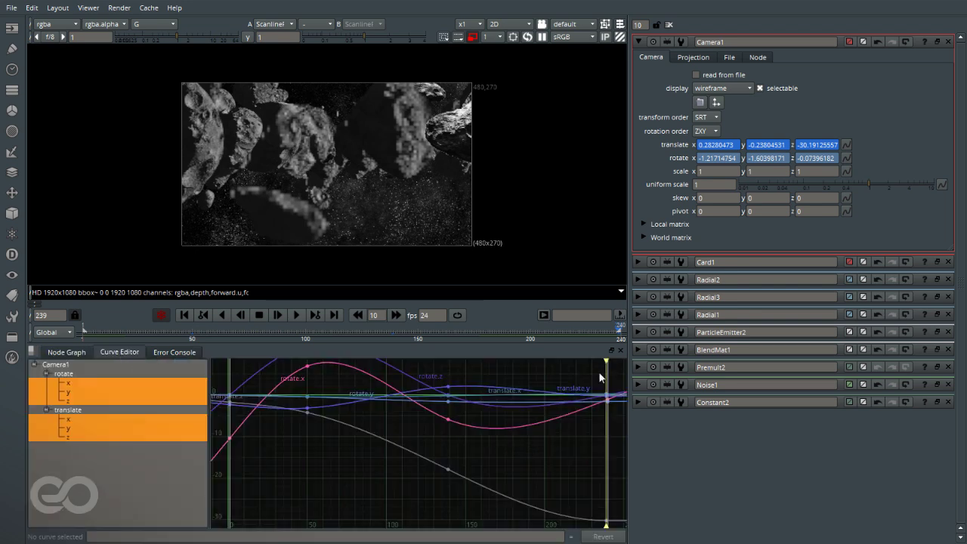
pyautogui.click(67, 374)
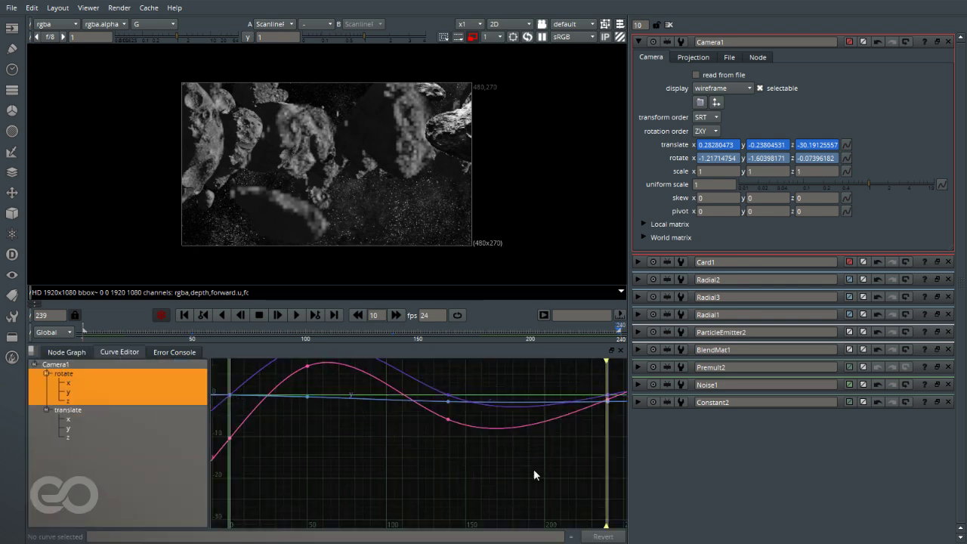
pyautogui.press('f')
pyautogui.moveTo(581, 433); pyautogui.dragTo(632, 494)
pyautogui.press('f')
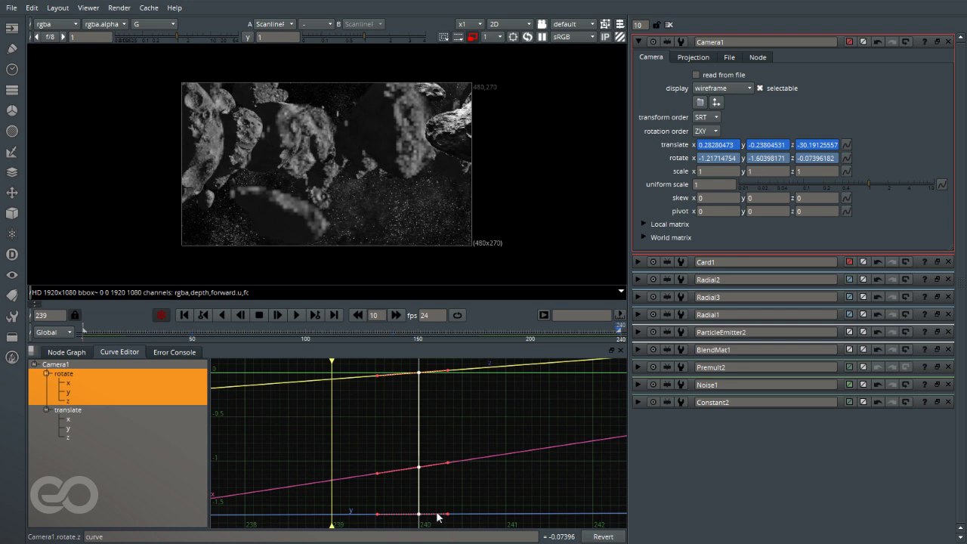
# Move Camera1's last translate keyframes on the X, Y and Z curves to frame 240
pyautogui.click(69, 409)
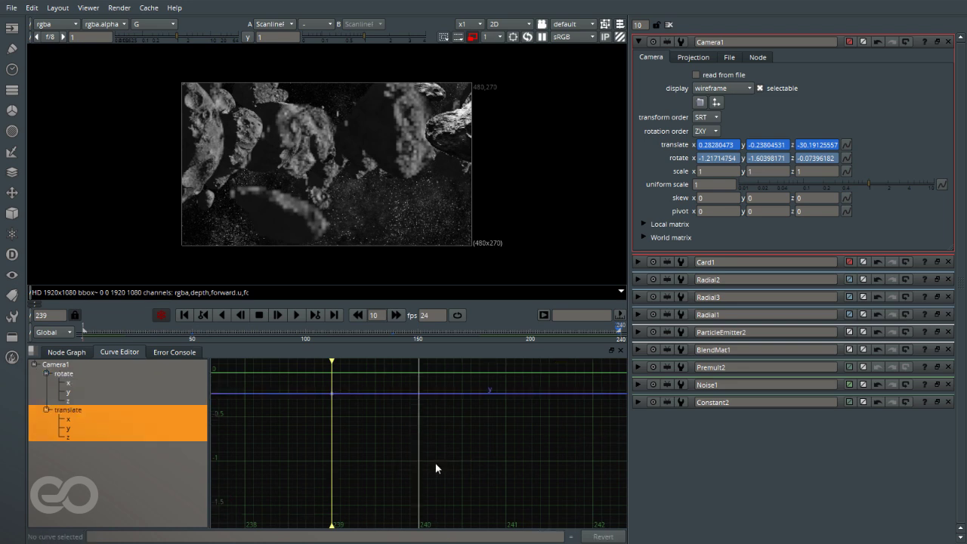
pyautogui.click(331, 394)
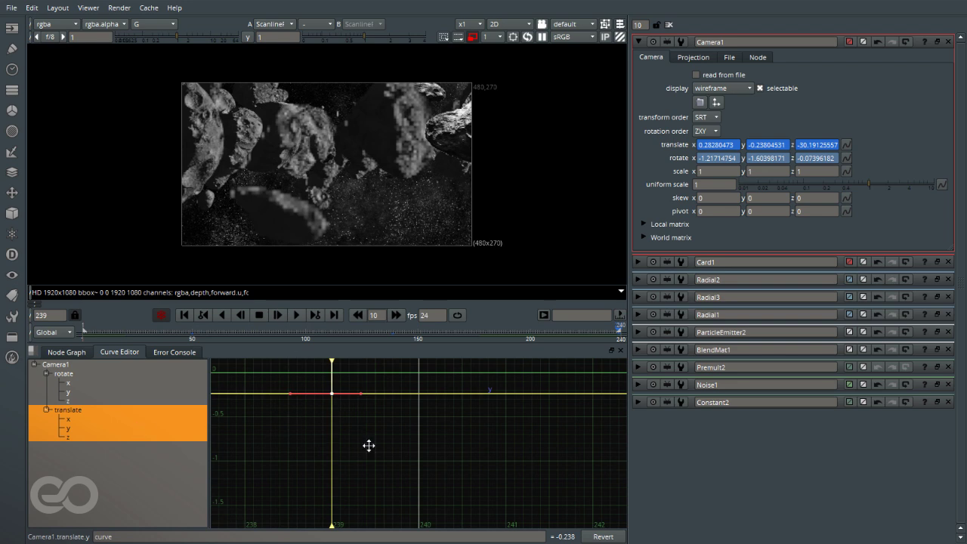
pyautogui.press('a')
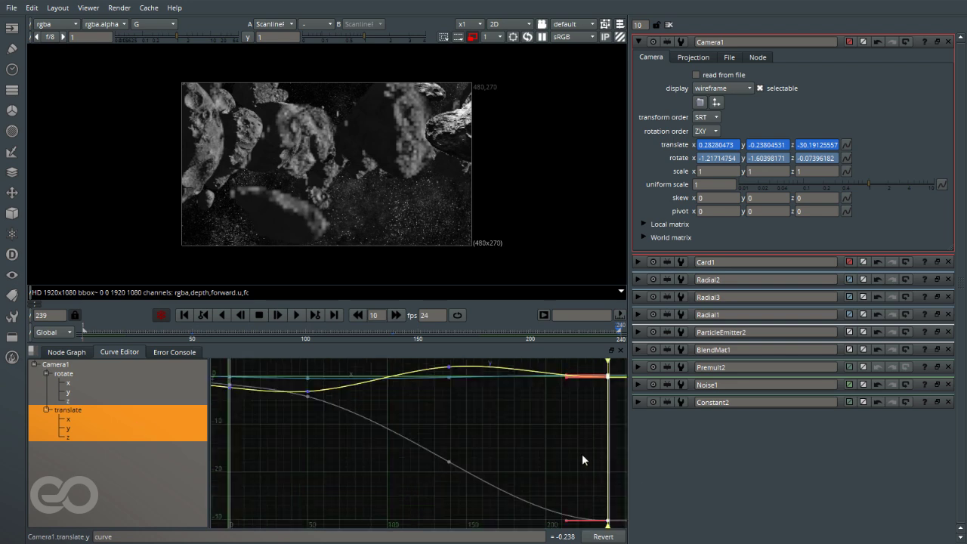
pyautogui.press('f')
pyautogui.moveTo(418, 430); pyautogui.dragTo(504, 430)
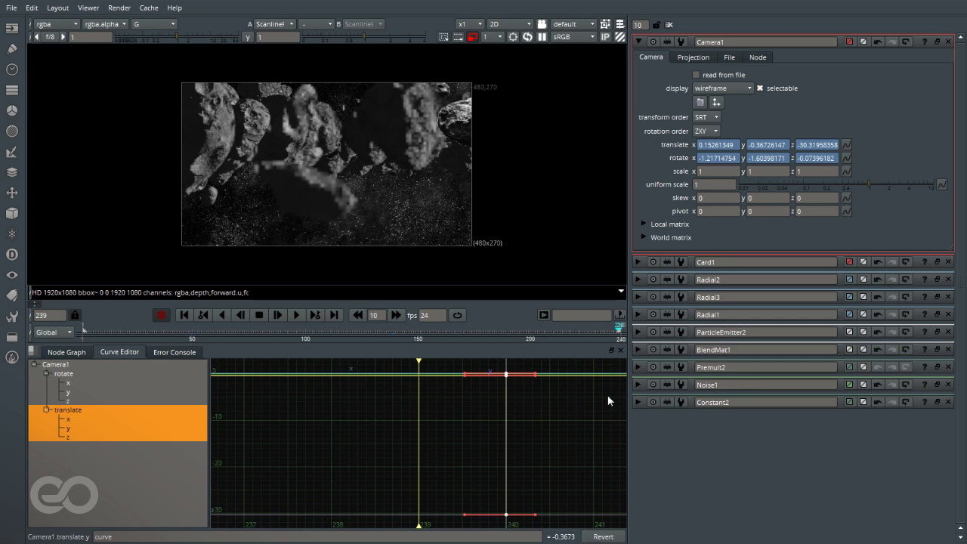
# Raise Camera1's Y translation to 0.9681837 at the last frame, 240
pyautogui.click(332, 318)
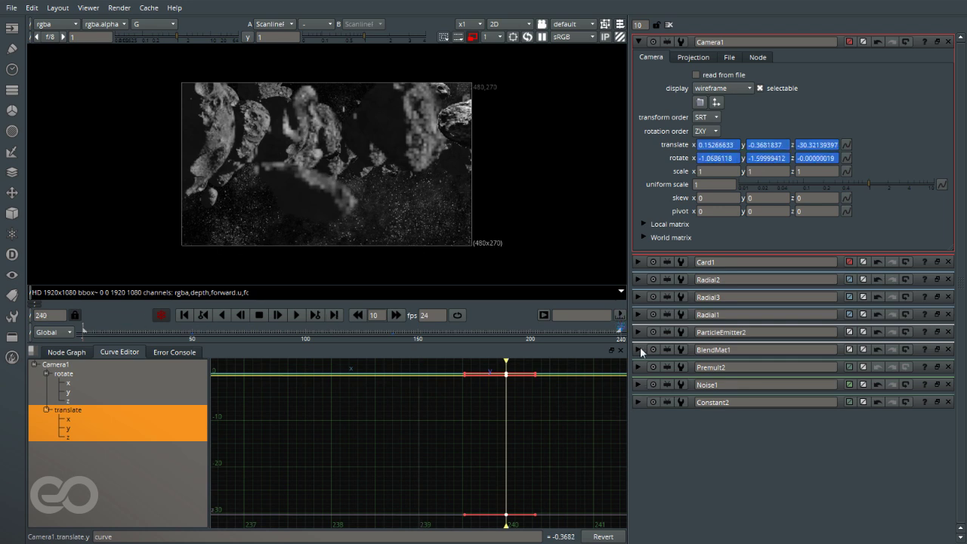
pyautogui.click(759, 145)
pyautogui.press('Down')
pyautogui.press('Down')
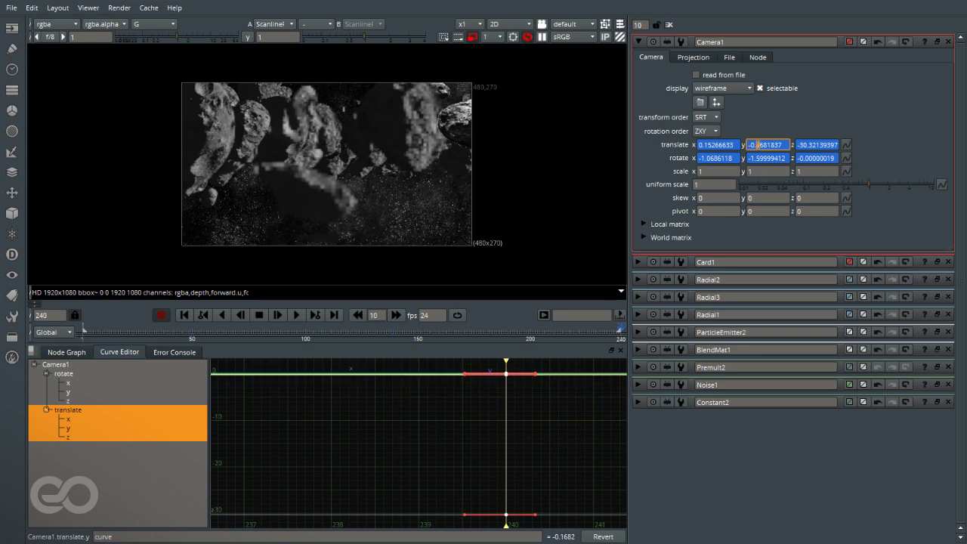
pyautogui.press('Up')
pyautogui.press('Up')
pyautogui.press('Up')
pyautogui.press('Up')
pyautogui.press('Up')
pyautogui.press('Up')
pyautogui.press('Up')
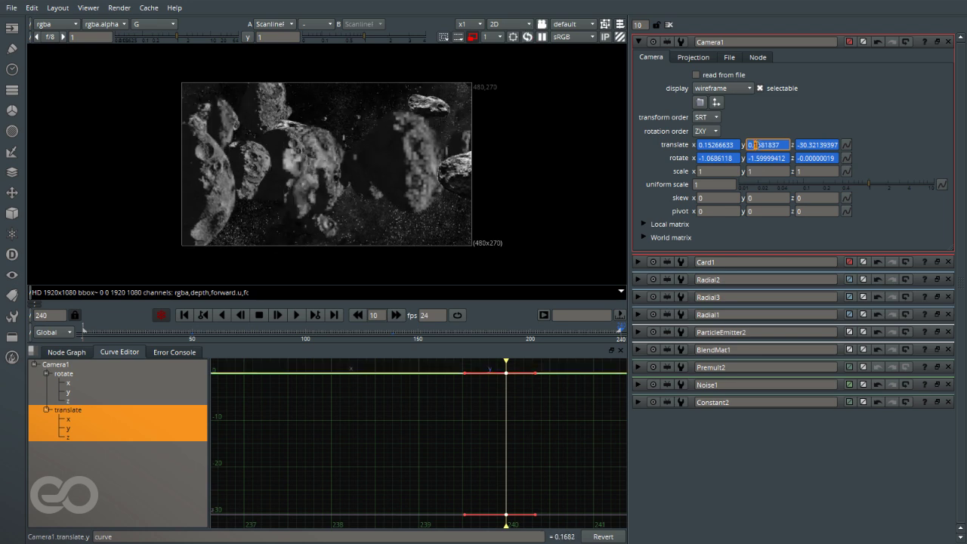
pyautogui.press('Up')
pyautogui.press('Up')
pyautogui.press('Up')
pyautogui.press('Up')
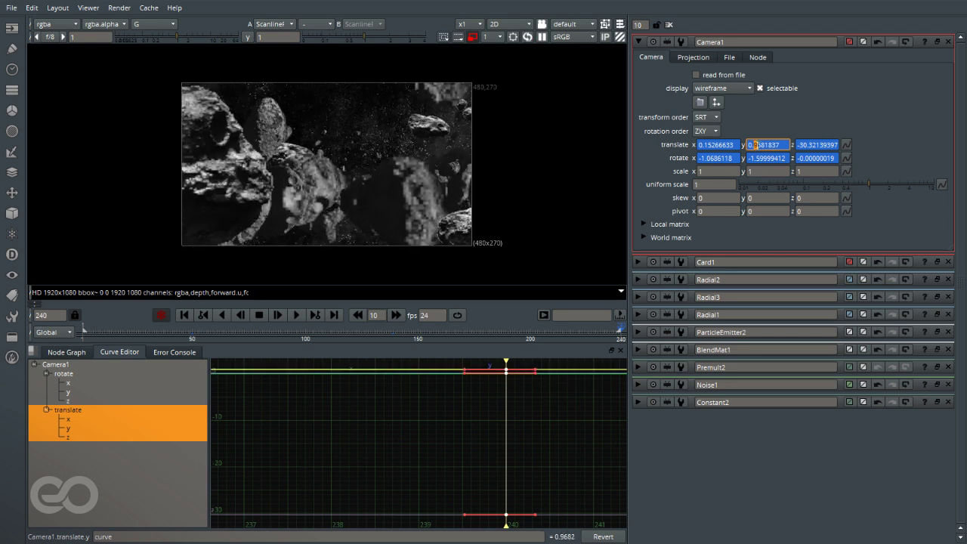
pyautogui.press('Up')
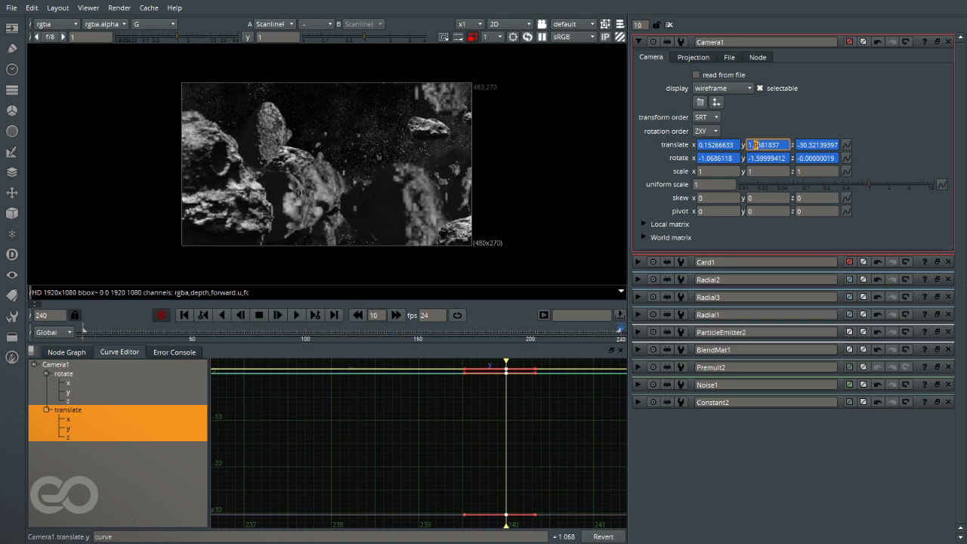
pyautogui.press('Down')
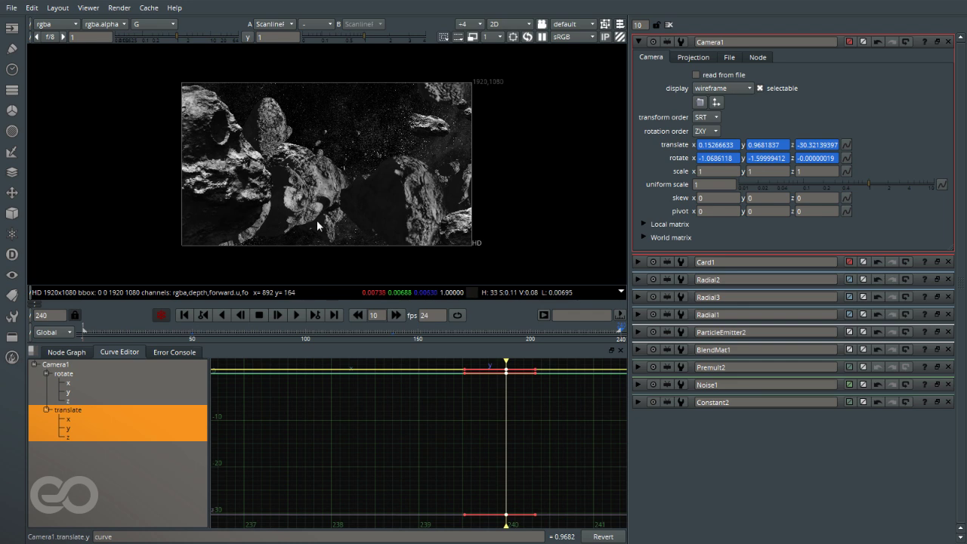
# Reconnect the FrameHold1 node under ParticleEmitter2 to Scene1 to bring the dust back into the scene
pyautogui.click(86, 351)
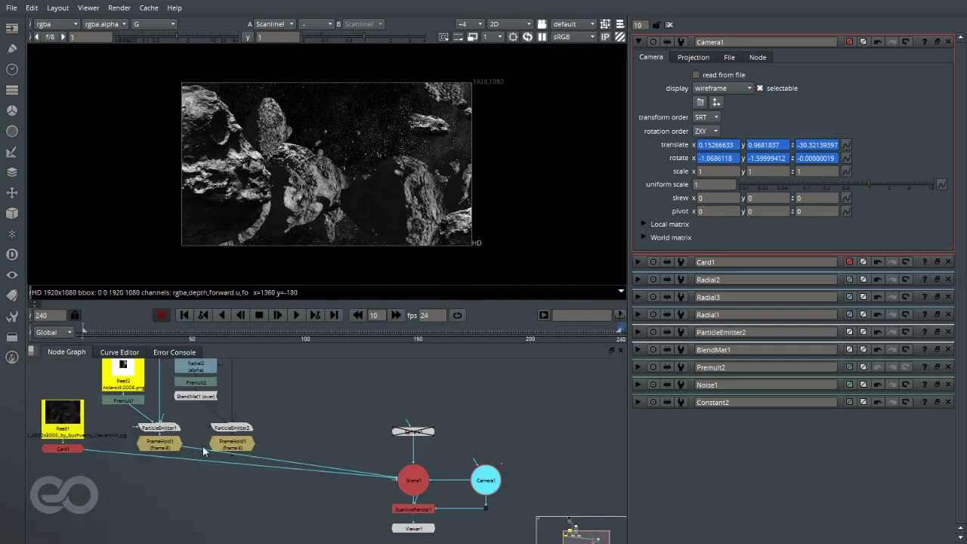
pyautogui.click(347, 393)
pyautogui.moveTo(233, 462); pyautogui.dragTo(407, 476)
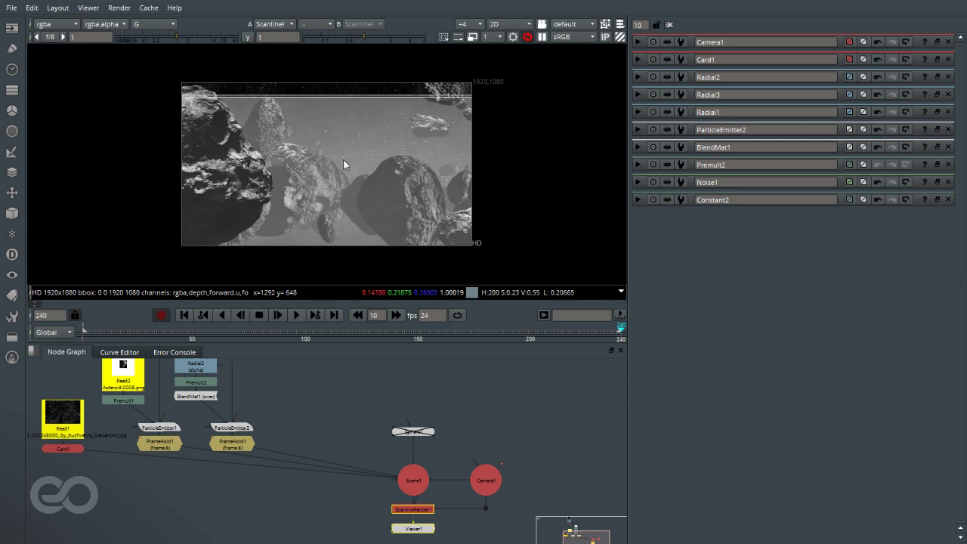
# Examine the dust over the asteroids in a maximized viewer, switching the preview to proxy resolution
pyautogui.press('space')
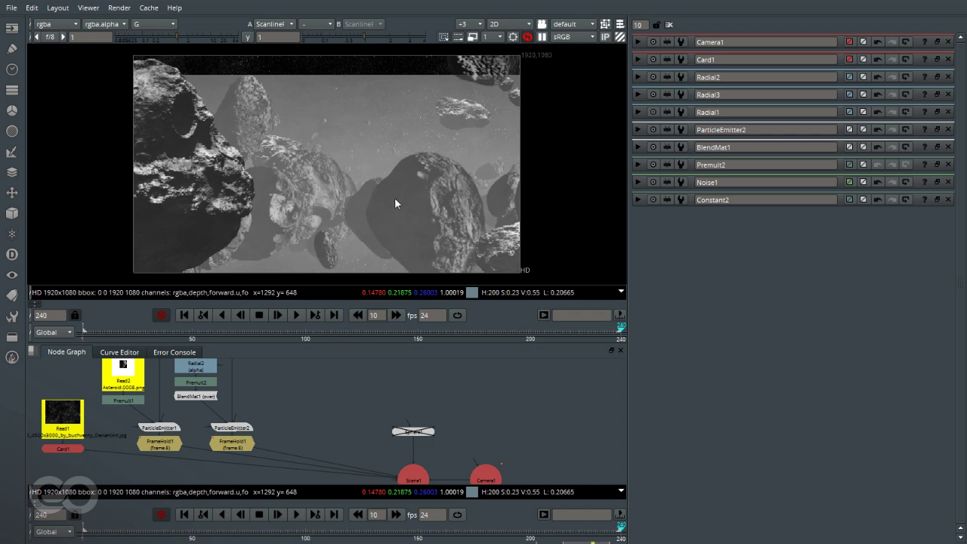
pyautogui.press('space')
pyautogui.press('+')
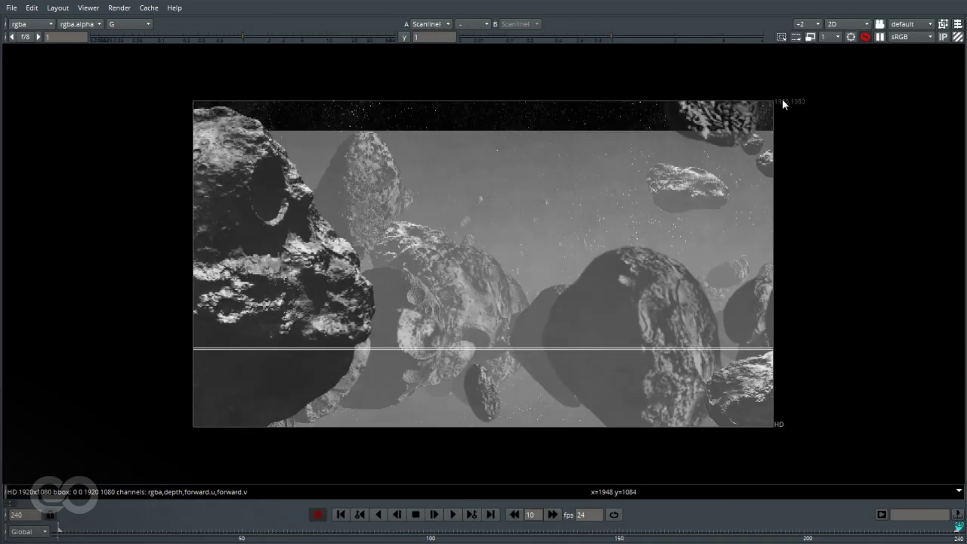
pyautogui.click(810, 36)
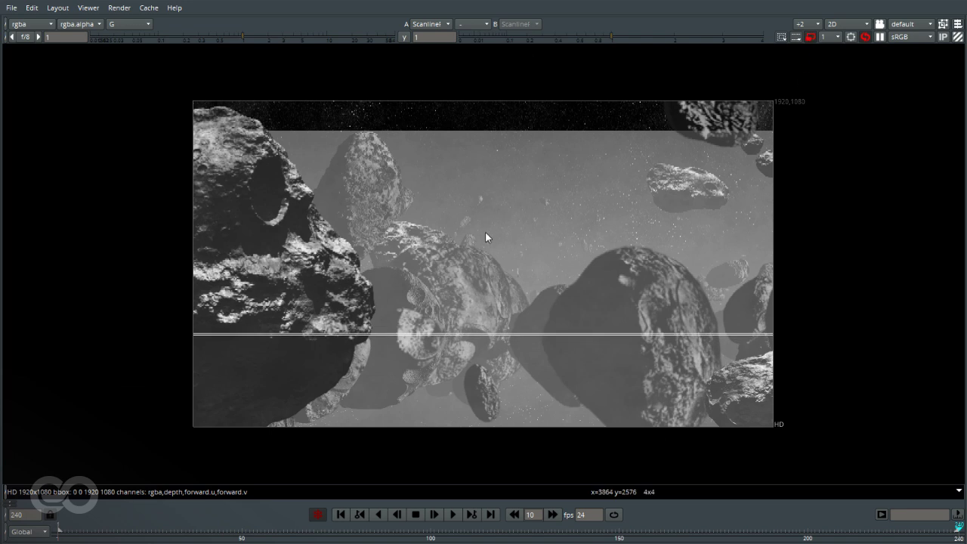
pyautogui.hotkey('ctrl', 'p')
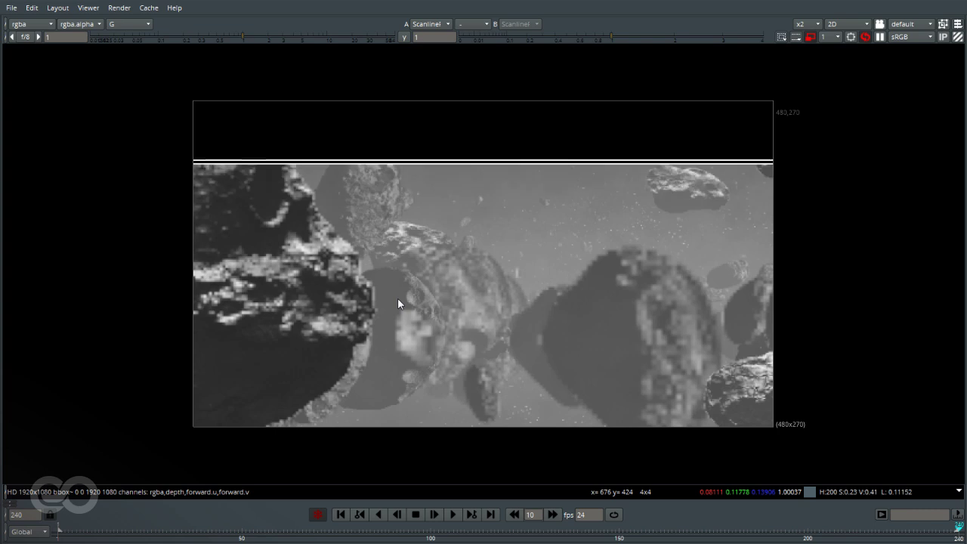
pyautogui.press('space')
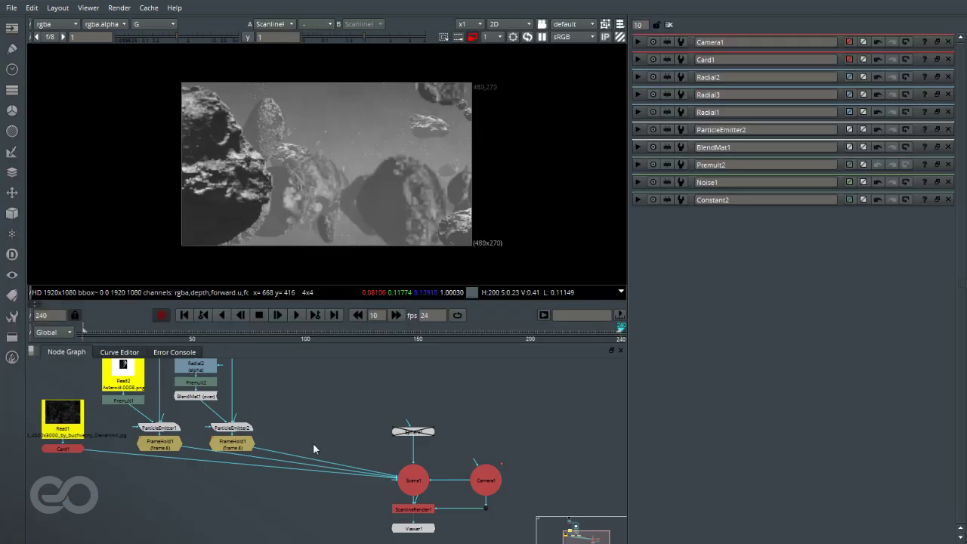
# Set the gain of the dust's Noise1 node to 0.97 and its gamma to 0.905
pyautogui.moveTo(172, 361); pyautogui.dragTo(234, 448, button='middle')
pyautogui.scroll(4, 233, 447)
pyautogui.doubleClick(270, 438)
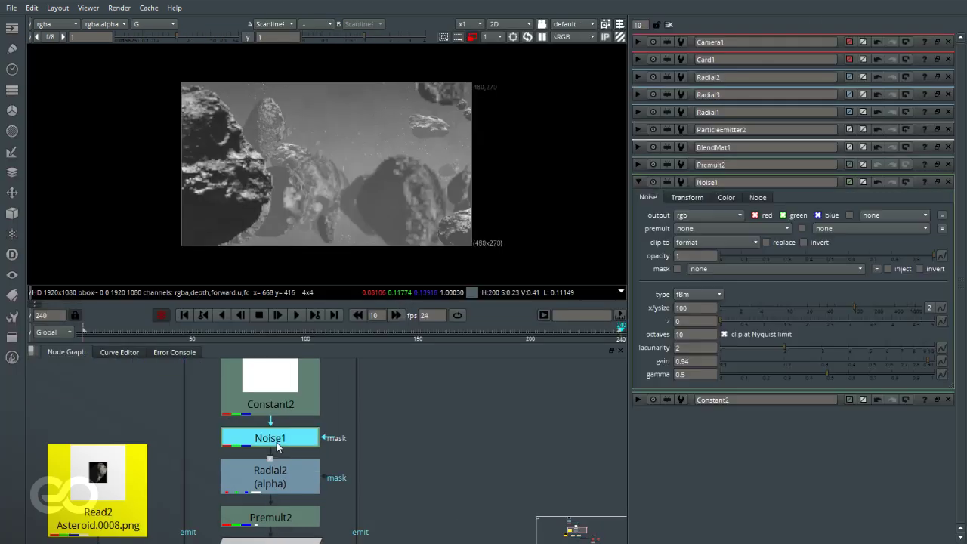
pyautogui.click(877, 234)
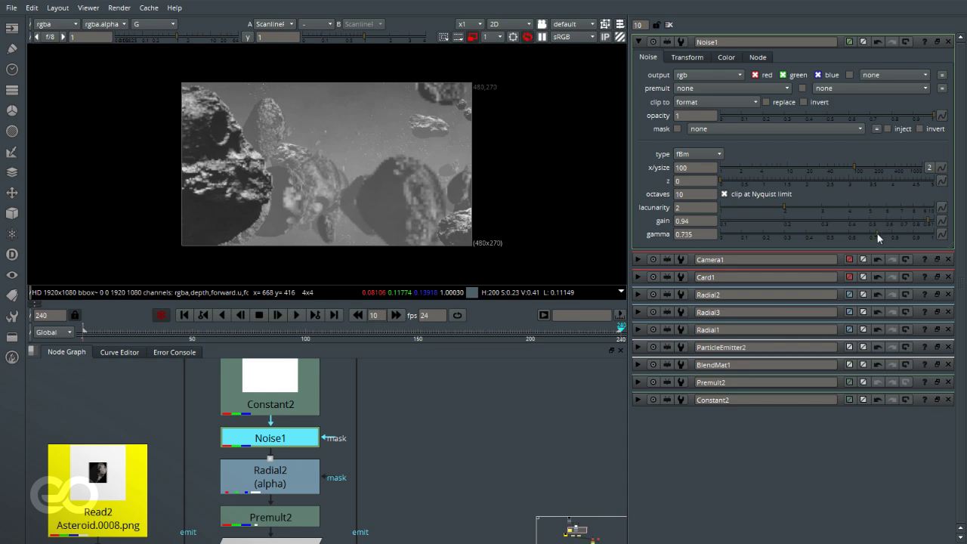
pyautogui.click(902, 234)
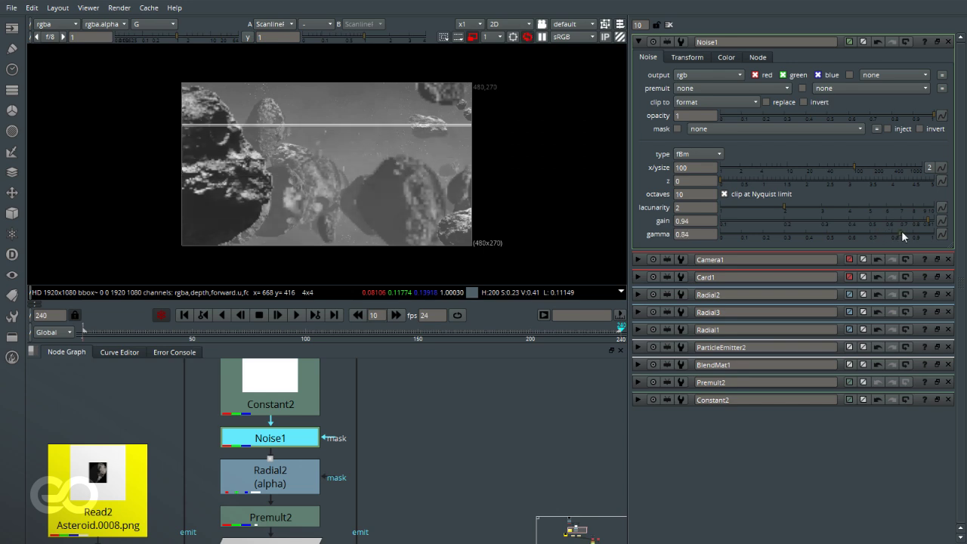
pyautogui.click(931, 221)
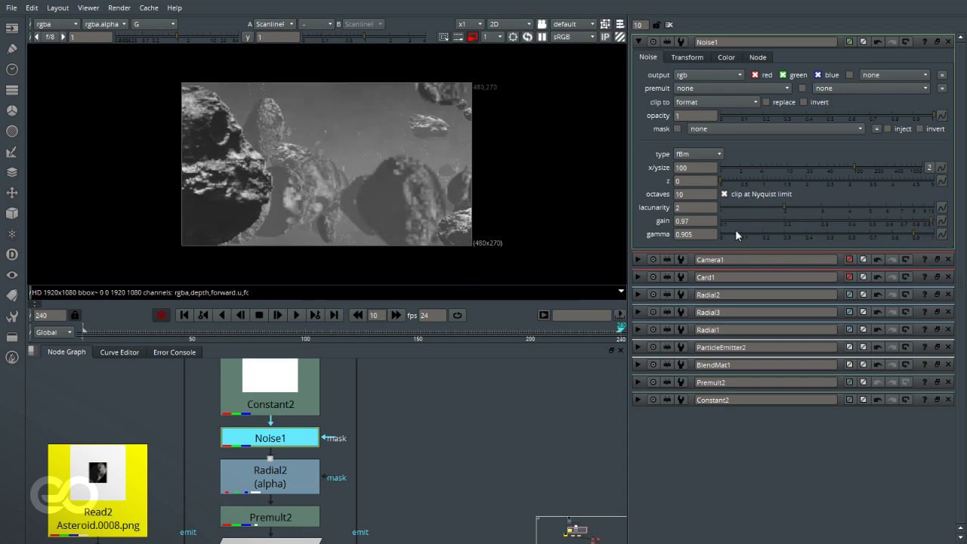
# Change the Noise1 type to turbulence
pyautogui.click(684, 155)
pyautogui.click(692, 168)
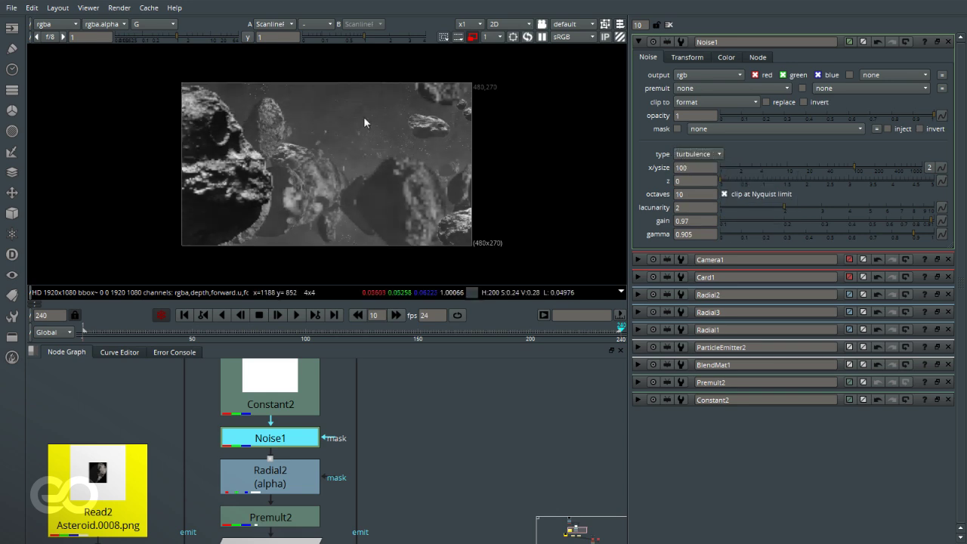
pyautogui.click(408, 469)
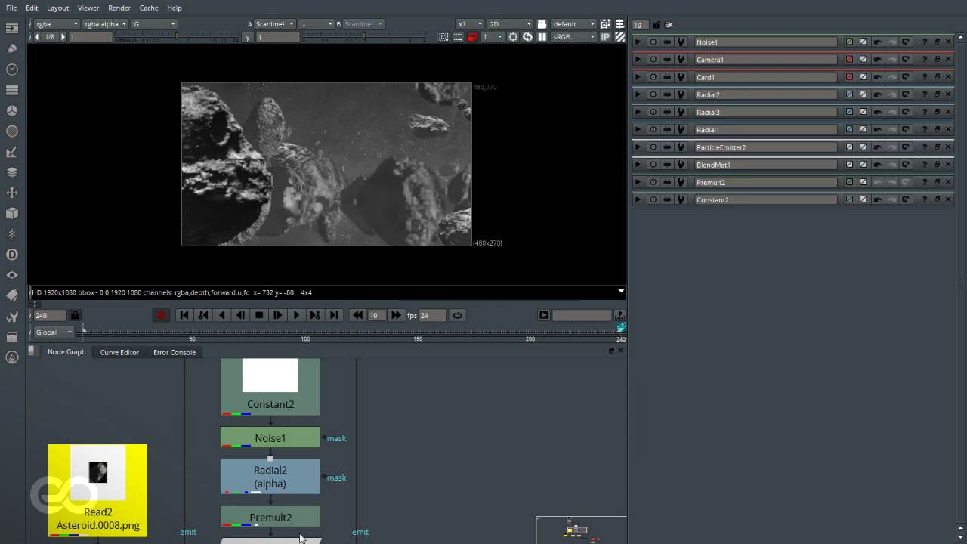
# Move the Viewer1 node down and away from ScanlineRender1 to clear space beneath the render node
pyautogui.scroll(-10, 300, 538)
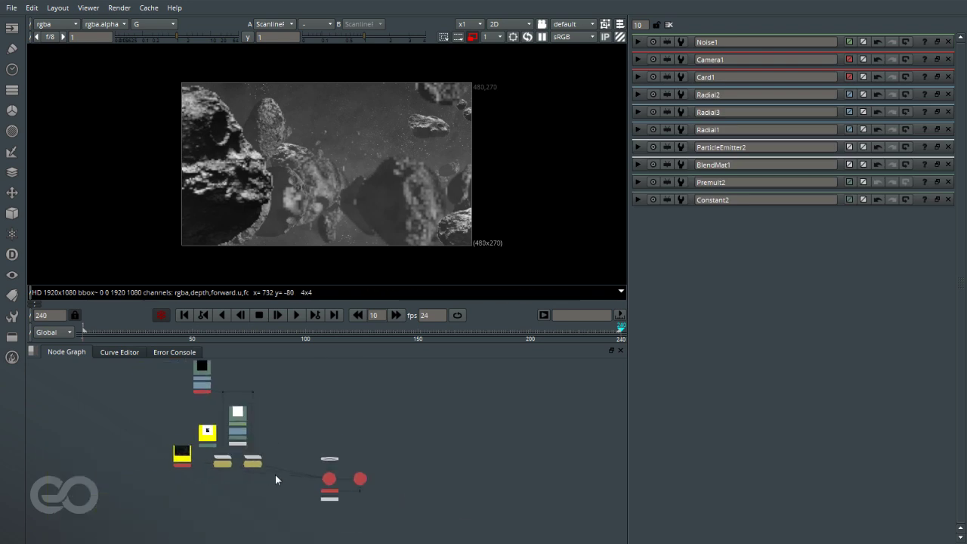
pyautogui.scroll(5, 286, 489)
pyautogui.scroll(-3, 430, 491)
pyautogui.scroll(-2, 320, 506)
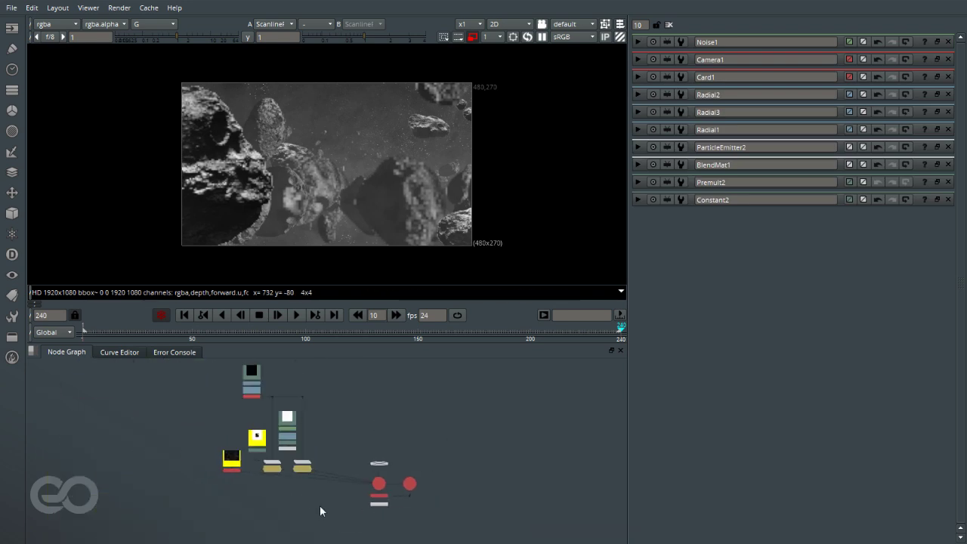
pyautogui.scroll(2, 372, 502)
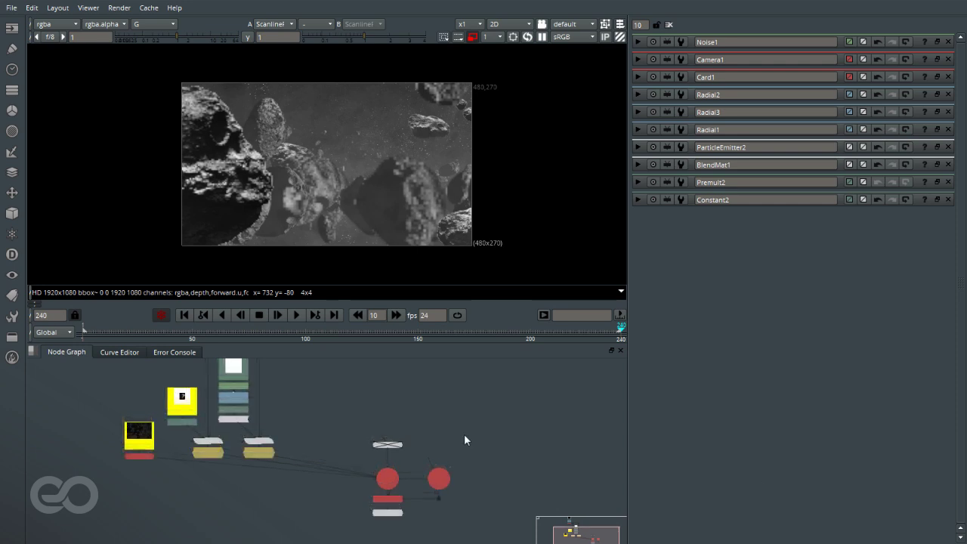
pyautogui.moveTo(387, 511); pyautogui.dragTo(327, 528)
pyautogui.click(377, 535)
pyautogui.scroll(-2, 385, 502)
pyautogui.scroll(10, 390, 500)
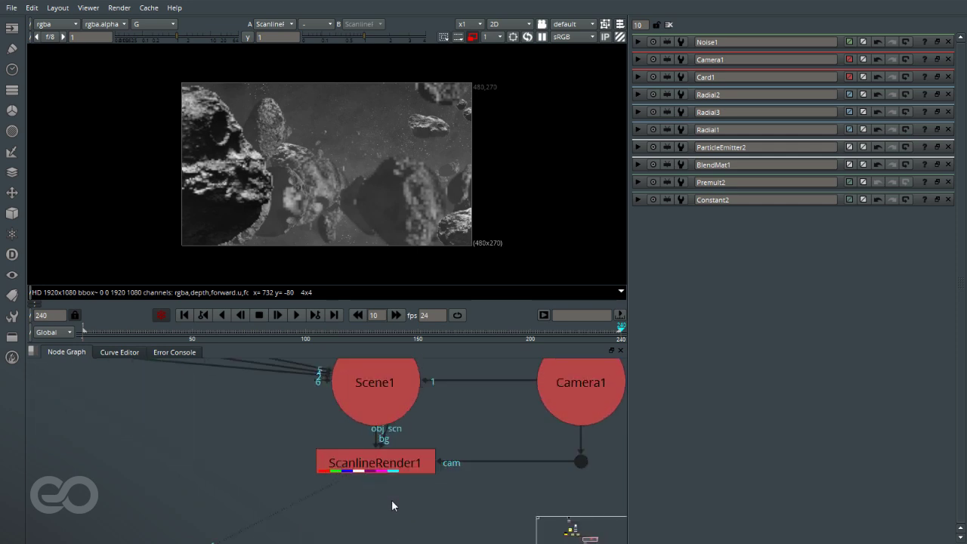
pyautogui.scroll(-4, 393, 500)
pyautogui.scroll(2, 340, 418)
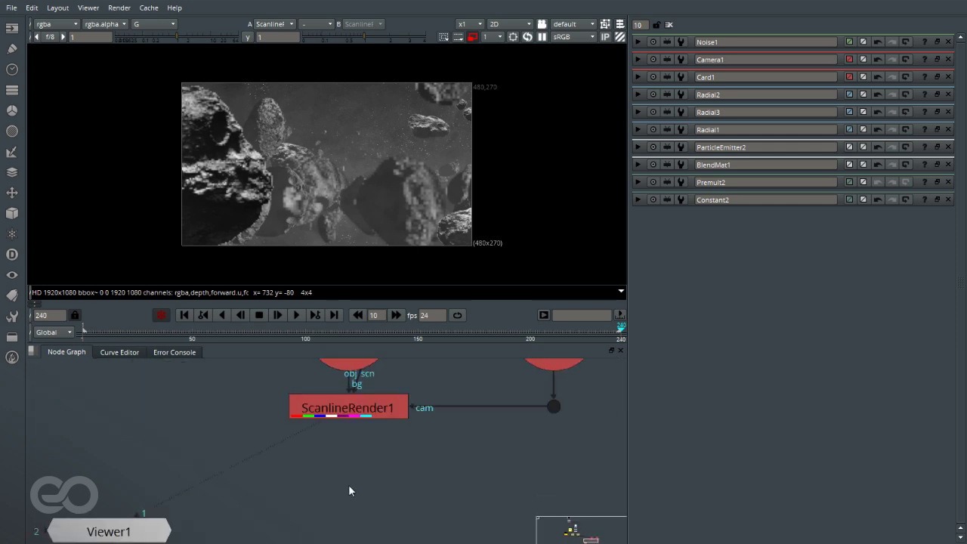
# Add a Grade node after ScanlineRender1, view its output, and turn off proxy resolution
pyautogui.press('g')
pyautogui.moveTo(352, 471)
pyautogui.mouseDown()
pyautogui.moveTo(359, 406)
pyautogui.moveTo(361, 462)
pyautogui.mouseUp()
pyautogui.press('1')
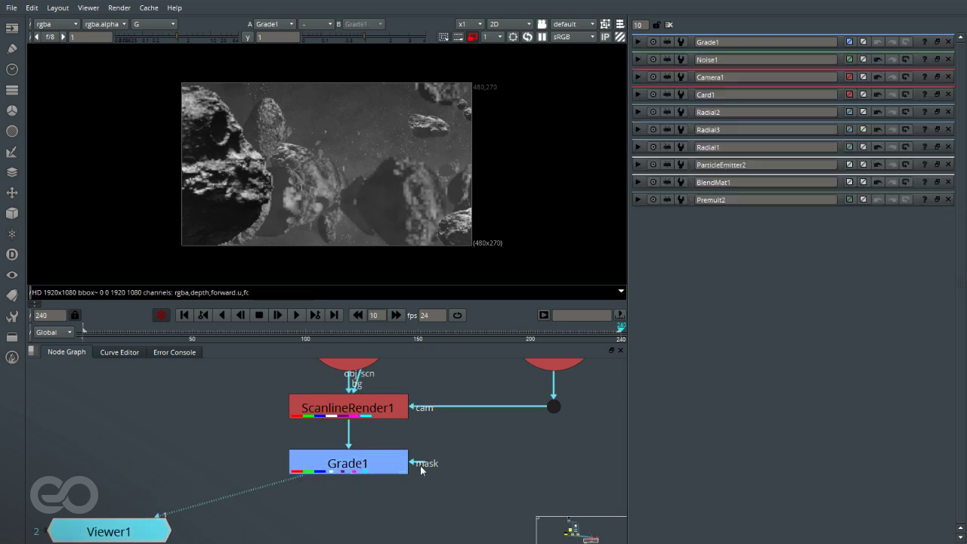
pyautogui.click(441, 493)
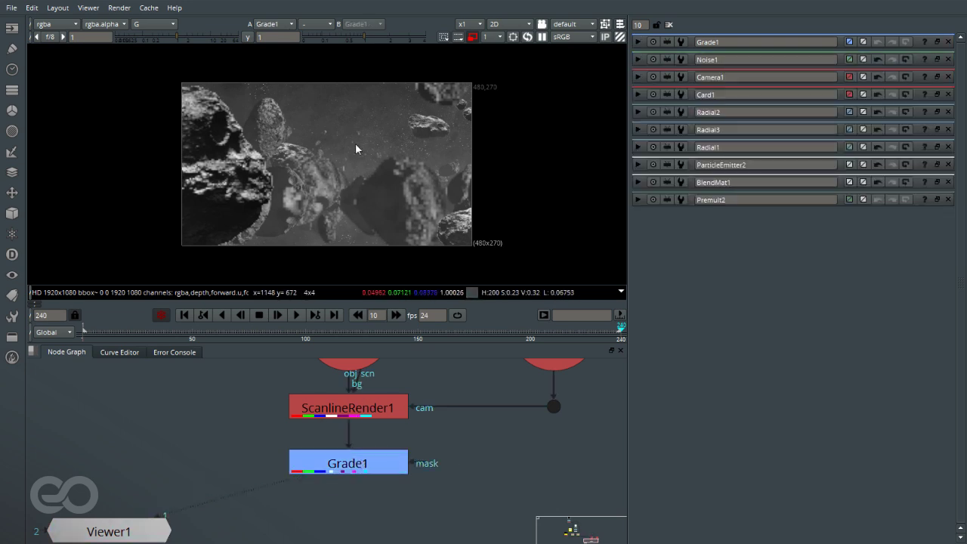
pyautogui.click(472, 36)
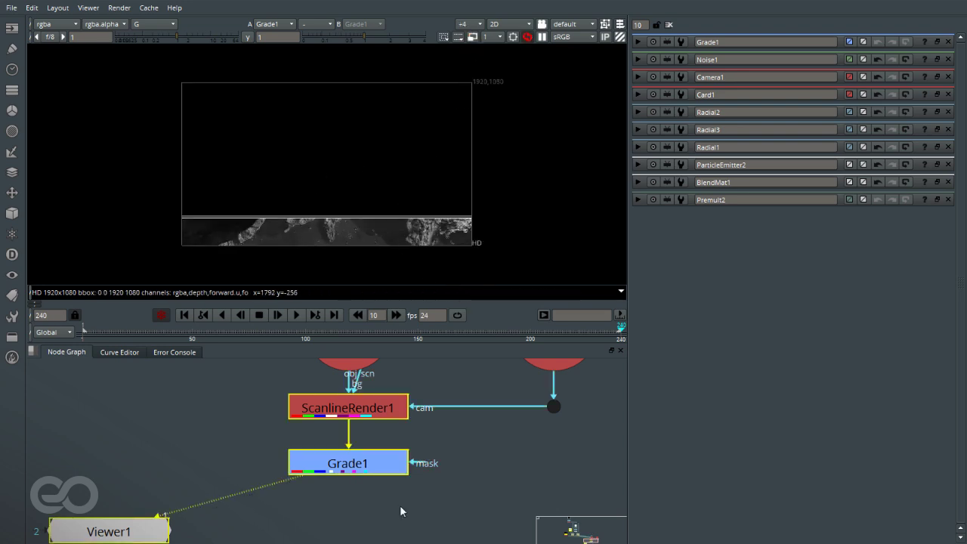
# Set Grade1's blackpoint to 0.002 to deepen the blacks of the render
pyautogui.doubleClick(390, 473)
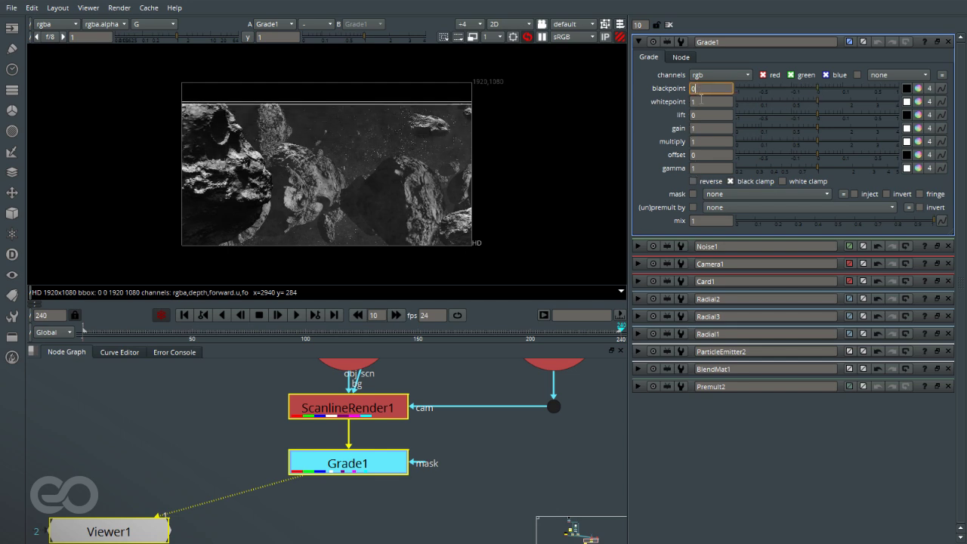
pyautogui.click(703, 115)
pyautogui.click(703, 139)
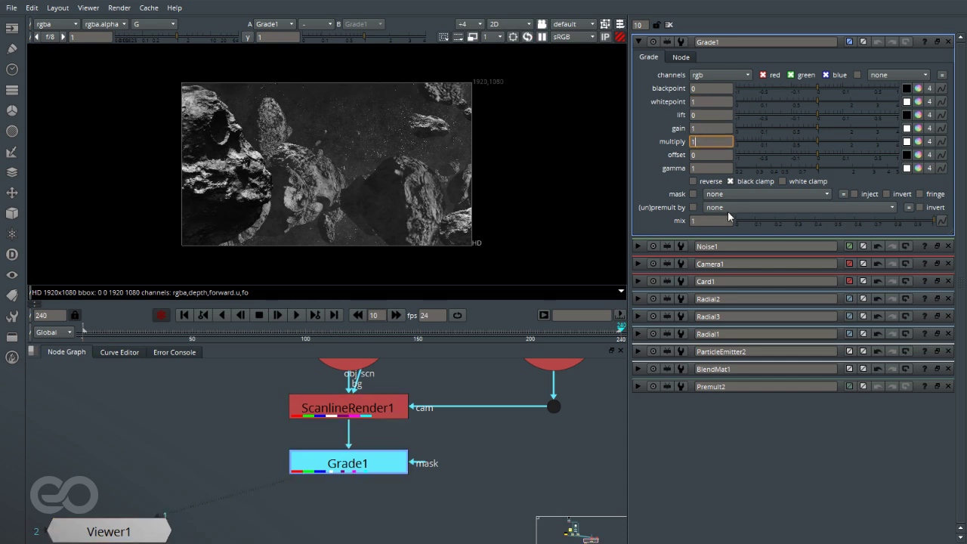
pyautogui.click(819, 86)
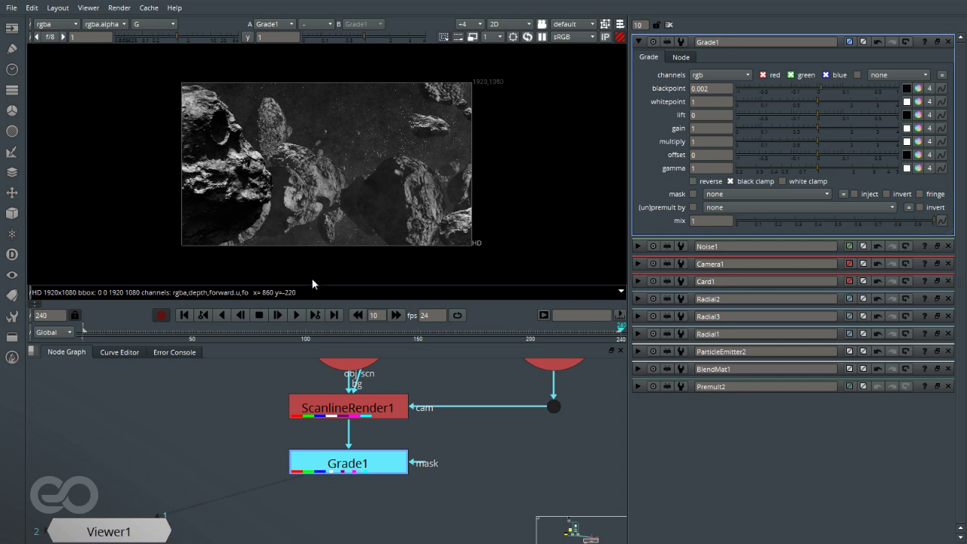
# Review ScanlineRender1's render and node settings and reopen Grade1's properties
pyautogui.click(372, 481)
pyautogui.click(359, 408)
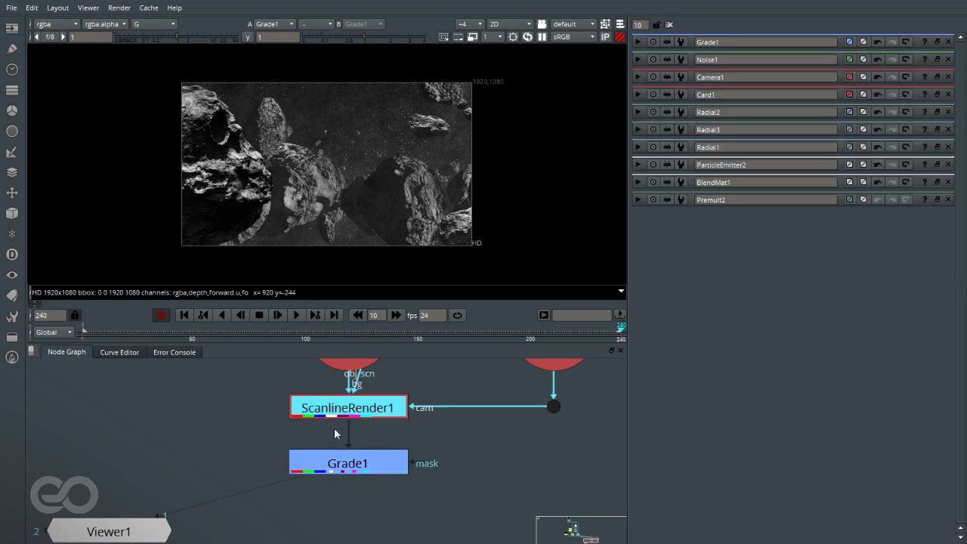
pyautogui.doubleClick(343, 468)
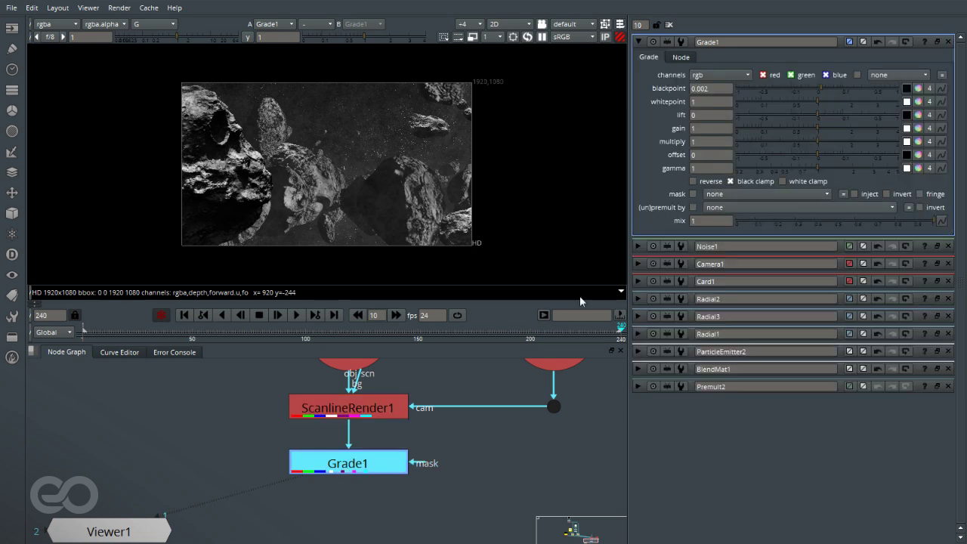
pyautogui.doubleClick(370, 421)
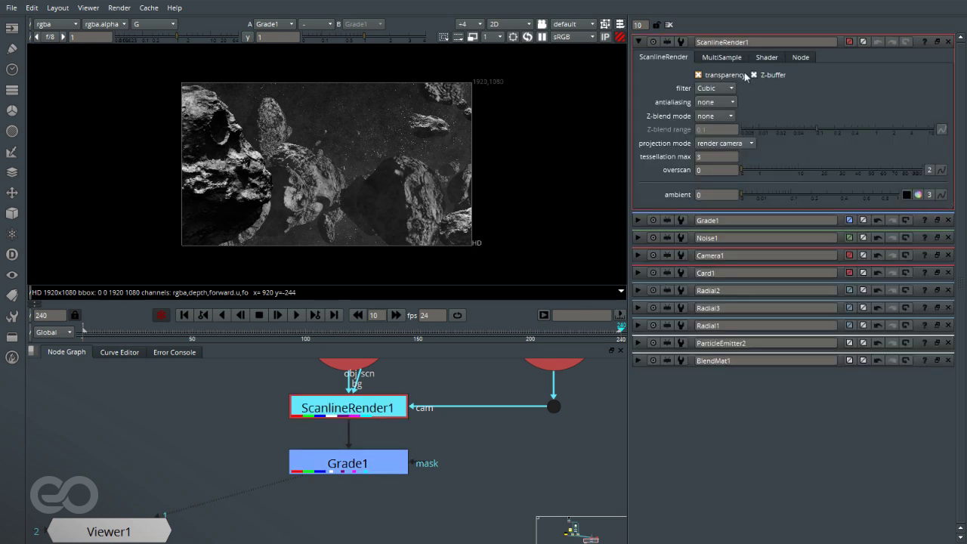
pyautogui.click(800, 57)
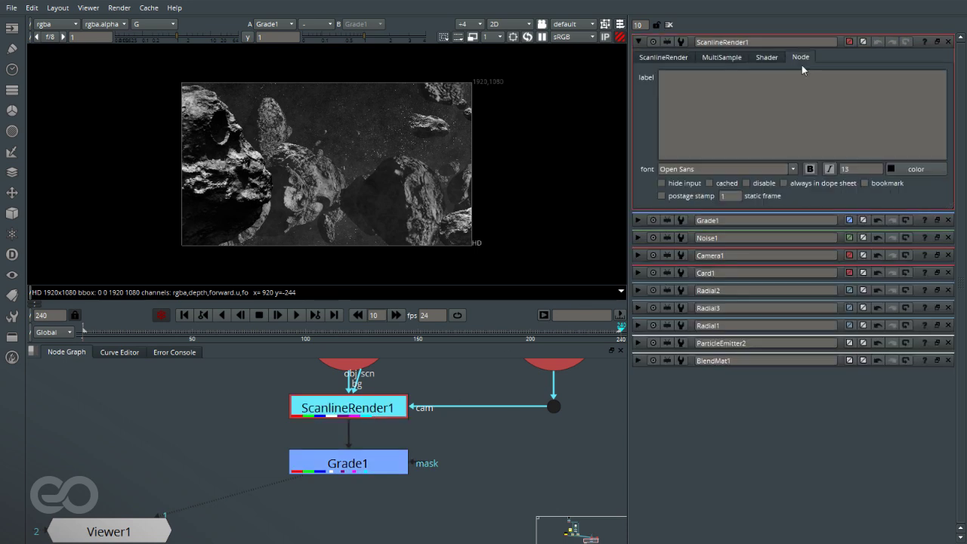
pyautogui.click(664, 57)
pyautogui.doubleClick(388, 460)
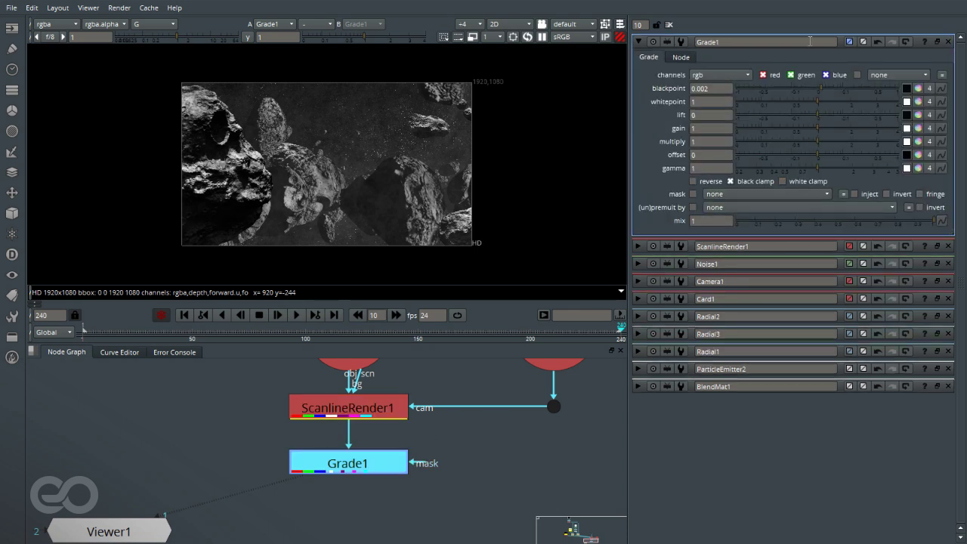
# Try a blackpoint of 0.01 on Grade1, turn off its black clamp, and restore the blackpoint to 0.002
pyautogui.moveTo(820, 86); pyautogui.dragTo(825, 86)
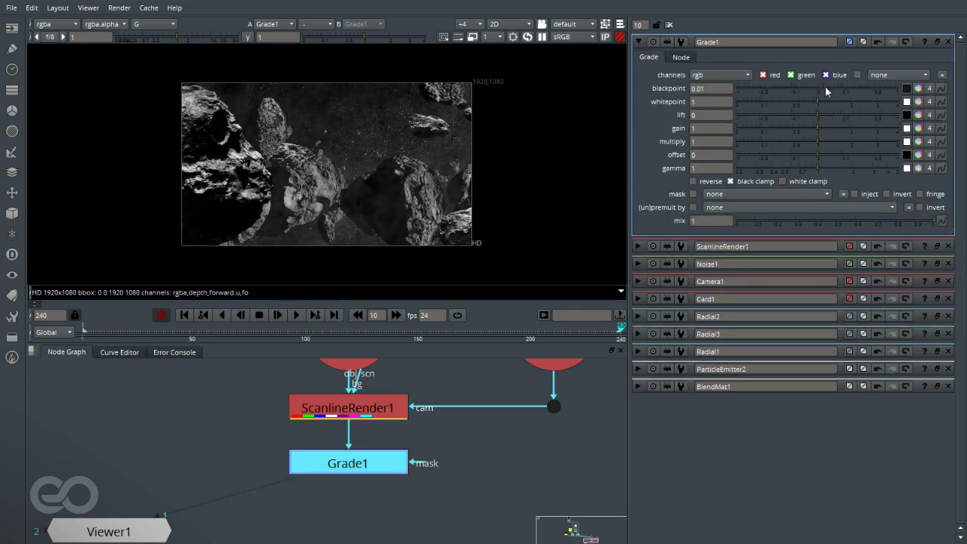
pyautogui.click(739, 183)
pyautogui.moveTo(826, 87); pyautogui.dragTo(820, 87)
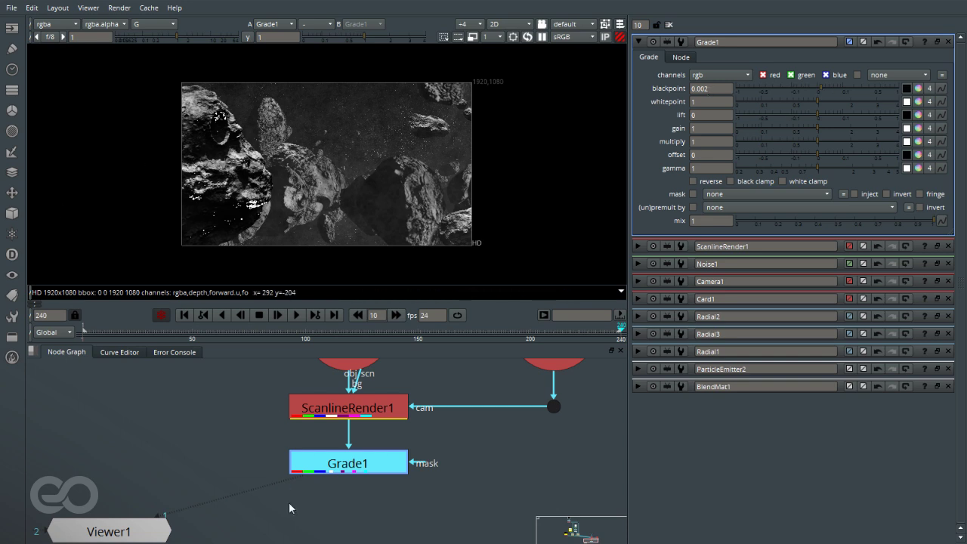
# Insert a Grade node between the asteroid Read2 node and Premult1, and open its properties
pyautogui.scroll(-8, 289, 508)
pyautogui.scroll(4, 252, 487)
pyautogui.scroll(-4, 252, 487)
pyautogui.scroll(4, 244, 435)
pyautogui.scroll(2, 273, 490)
pyautogui.scroll(-3, 257, 494)
pyautogui.scroll(6, 231, 462)
pyautogui.moveTo(231, 463); pyautogui.dragTo(234, 412)
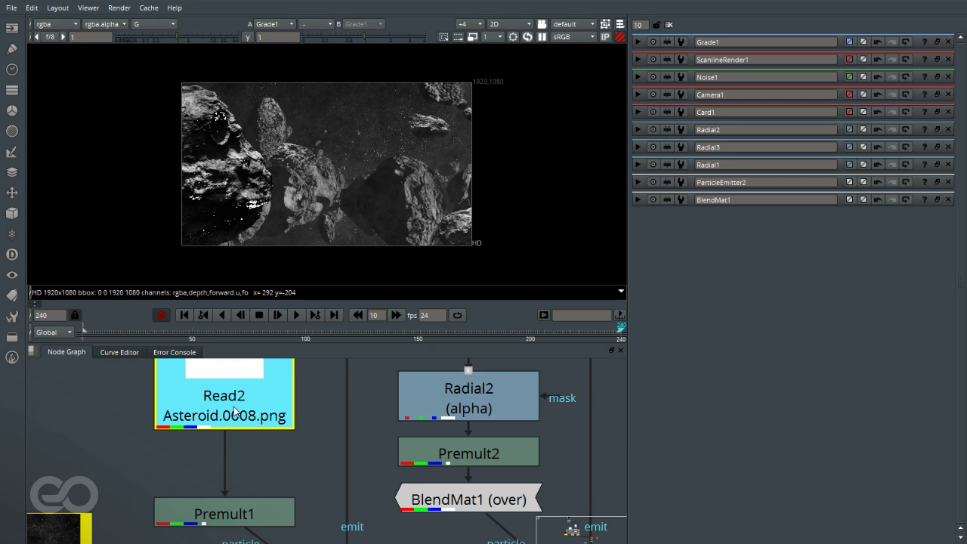
pyautogui.press('g')
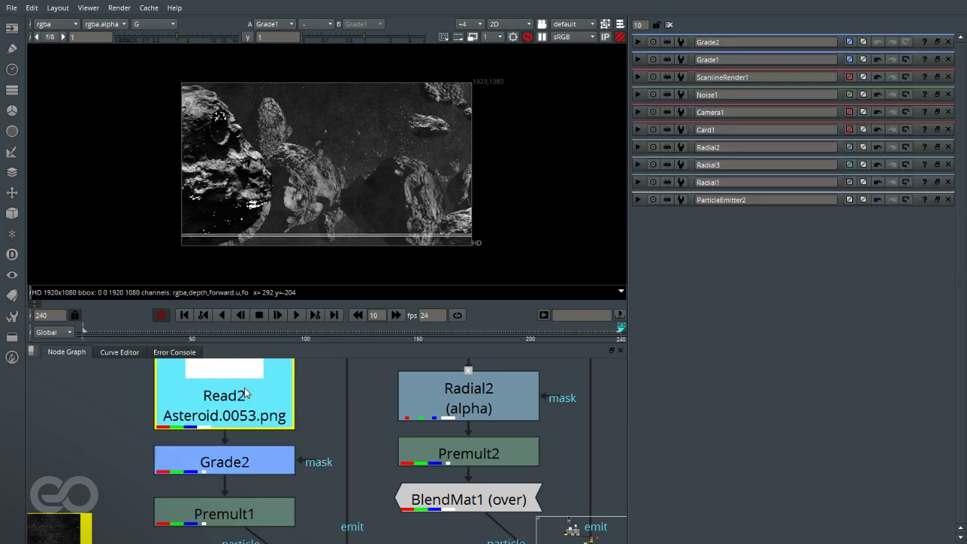
pyautogui.doubleClick(251, 461)
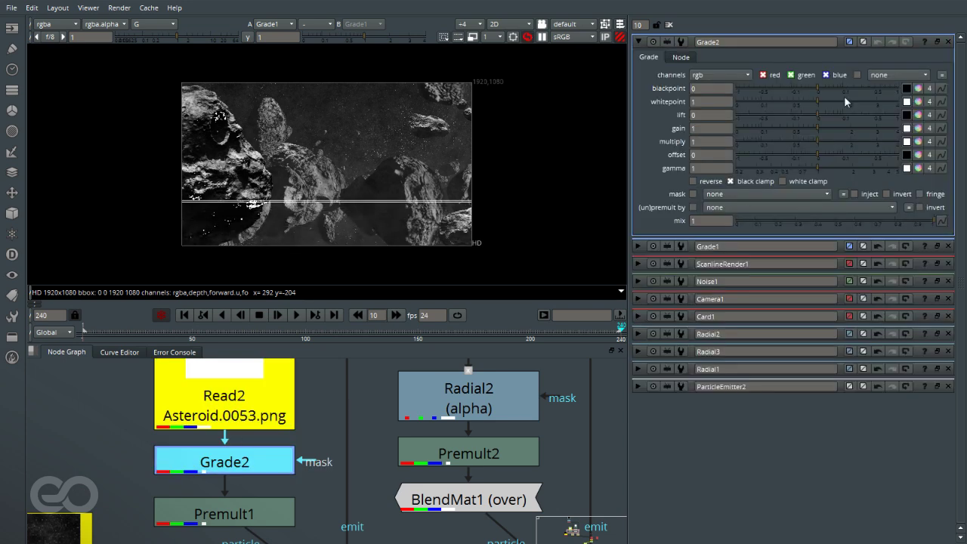
# Set Grade2's lift to 0.01 to brighten the asteroid sprites' blacks
pyautogui.click(706, 114)
pyautogui.click(702, 128)
pyautogui.click(703, 116)
pyautogui.click(658, 123)
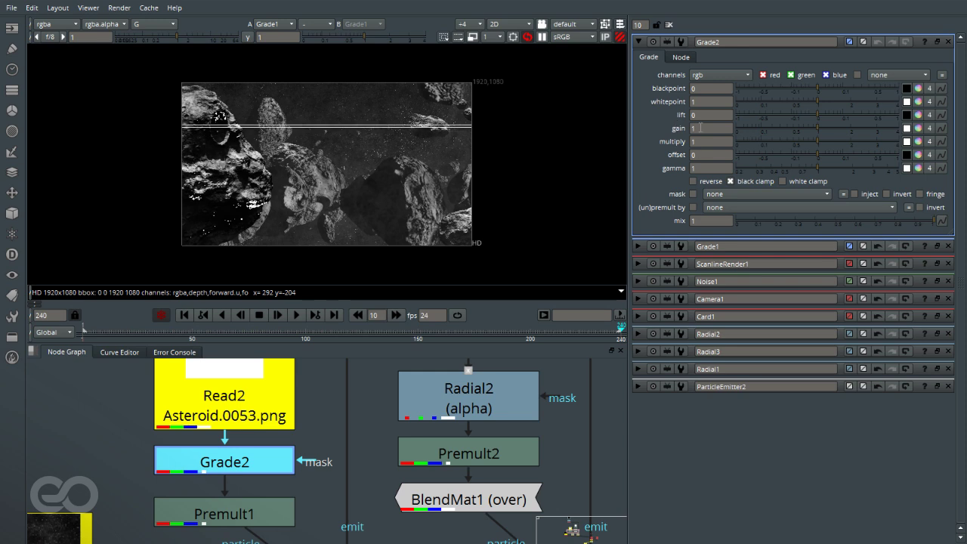
pyautogui.click(694, 115)
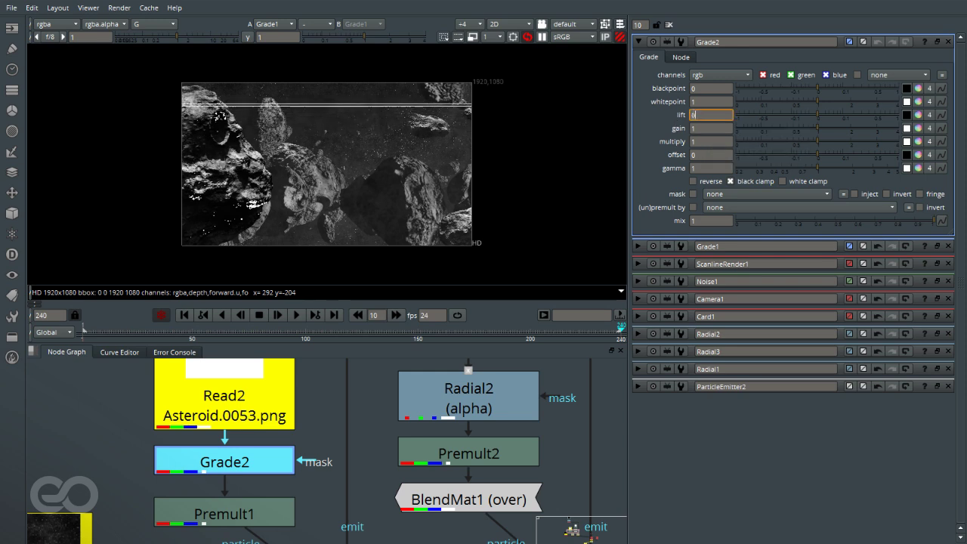
pyautogui.write('.01')
pyautogui.press('Return')
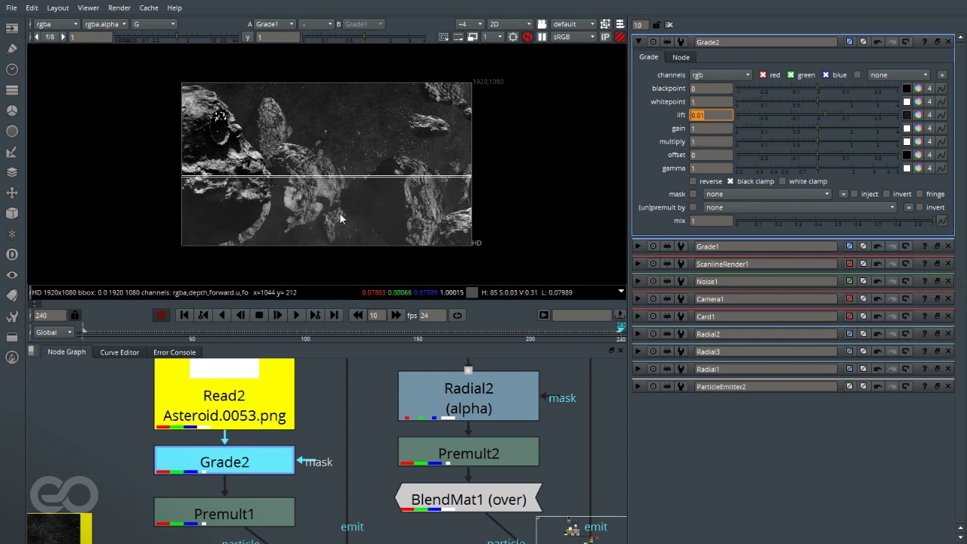
# Reduce Grade2's lift to 0.001
pyautogui.click(703, 116)
pyautogui.write('0')
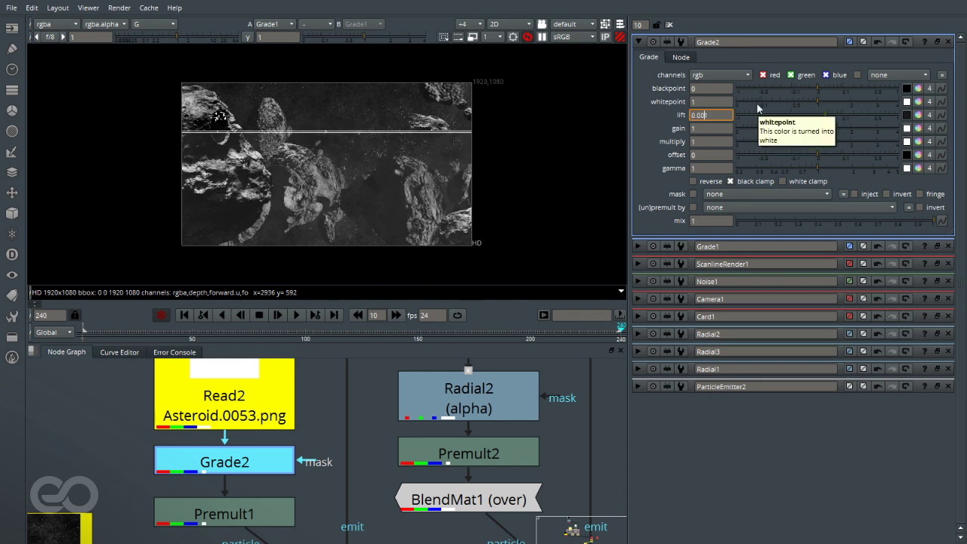
pyautogui.press('Return')
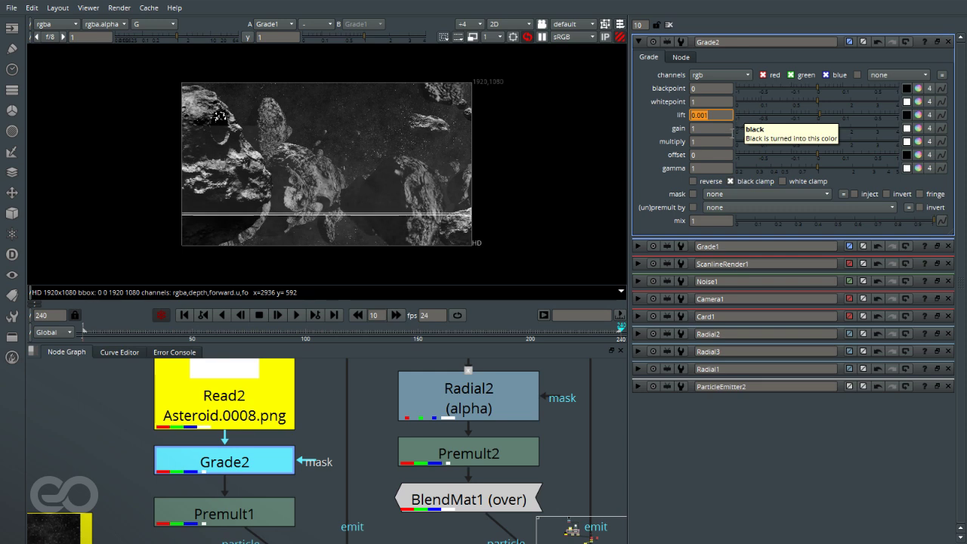
# Lower the viewer's render resolution with a downscale factor of 2, and set Grade2's lift to 0.005
pyautogui.click(495, 37)
pyautogui.click(498, 52)
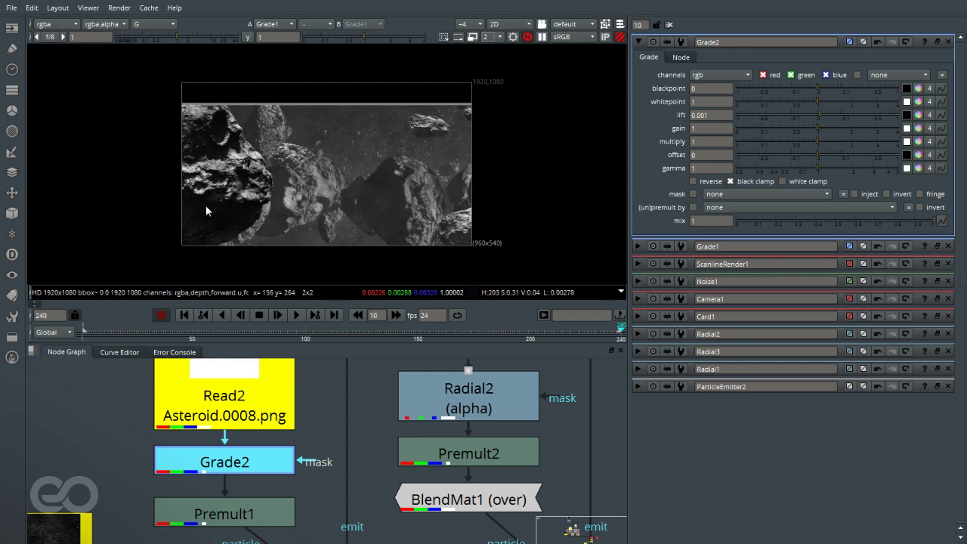
pyautogui.click(707, 116)
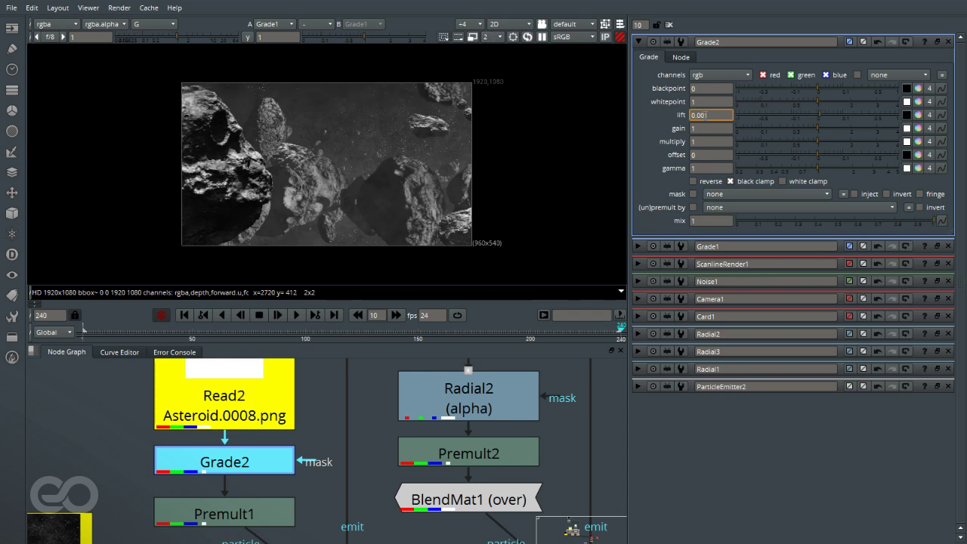
pyautogui.press('BackSpace')
pyautogui.write('5')
pyautogui.press('Return')
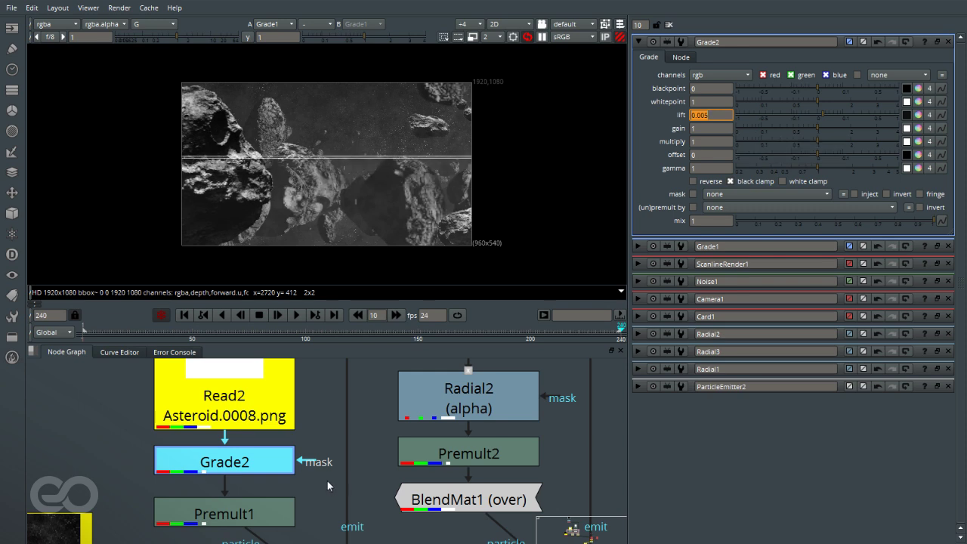
# Reopen Grade1's properties and set its blackpoint to 0.006
pyautogui.scroll(-5, 230, 433)
pyautogui.scroll(-4, 230, 434)
pyautogui.scroll(6, 371, 487)
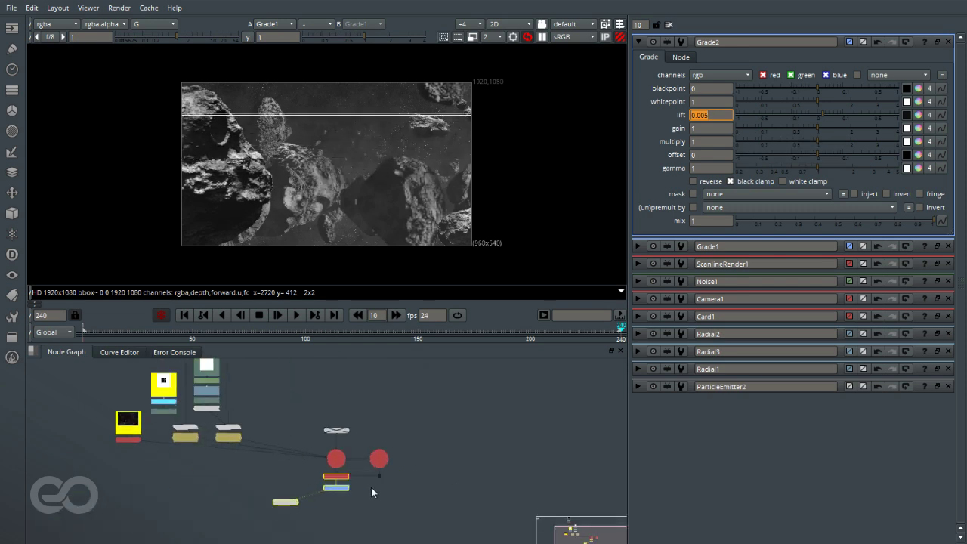
pyautogui.scroll(4, 331, 478)
pyautogui.doubleClick(335, 517)
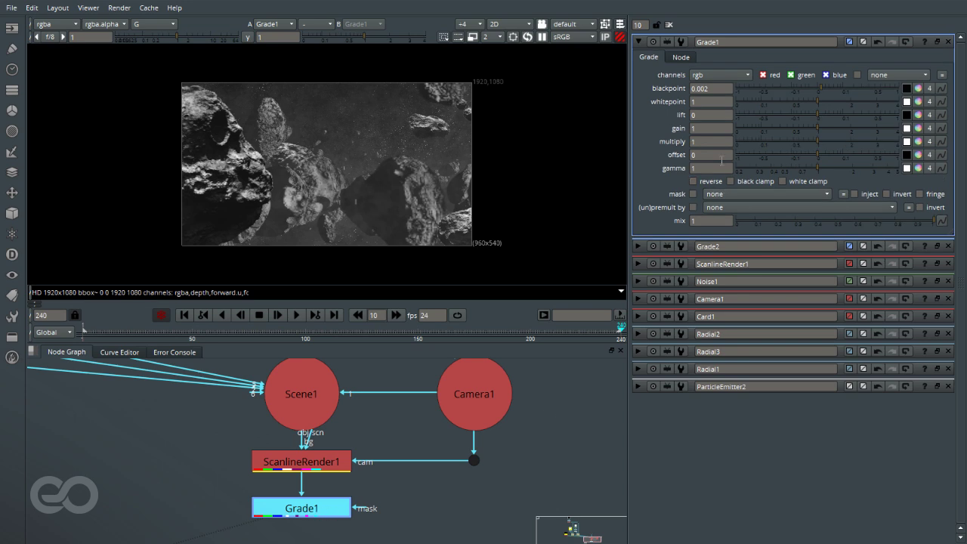
pyautogui.moveTo(823, 86); pyautogui.dragTo(824, 87)
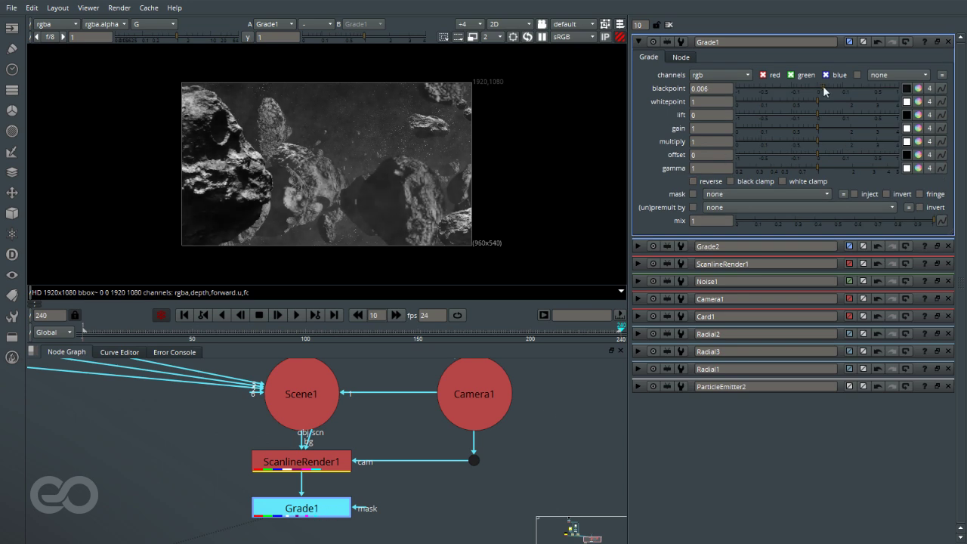
pyautogui.moveTo(824, 86); pyautogui.dragTo(824, 86)
# Brighten the highlights by lowering Grade1's whitepoint to 0.72, and settle it at 0.86
pyautogui.moveTo(818, 99)
pyautogui.mouseDown()
pyautogui.moveTo(796, 101)
pyautogui.moveTo(805, 101)
pyautogui.mouseUp()
pyautogui.scroll(1, 243, 160)
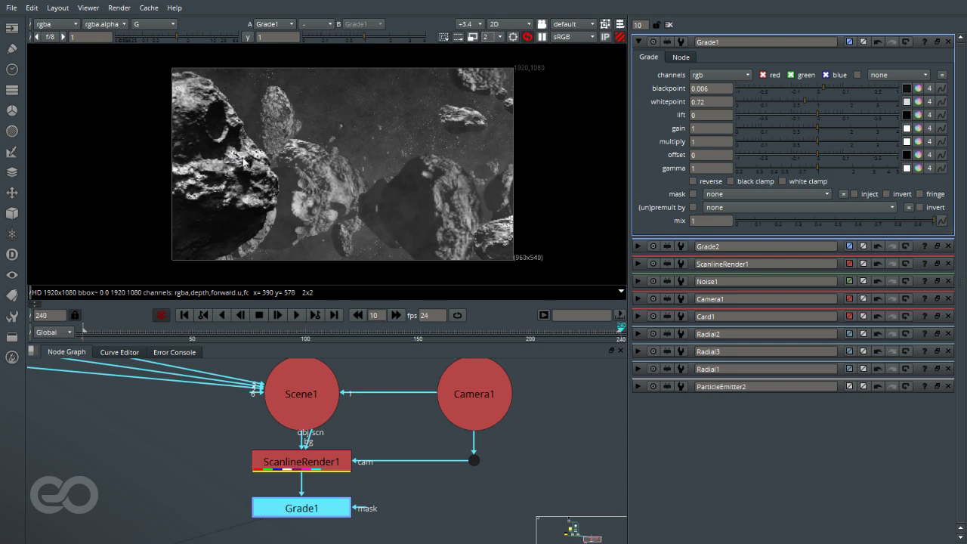
pyautogui.scroll(1, 244, 164)
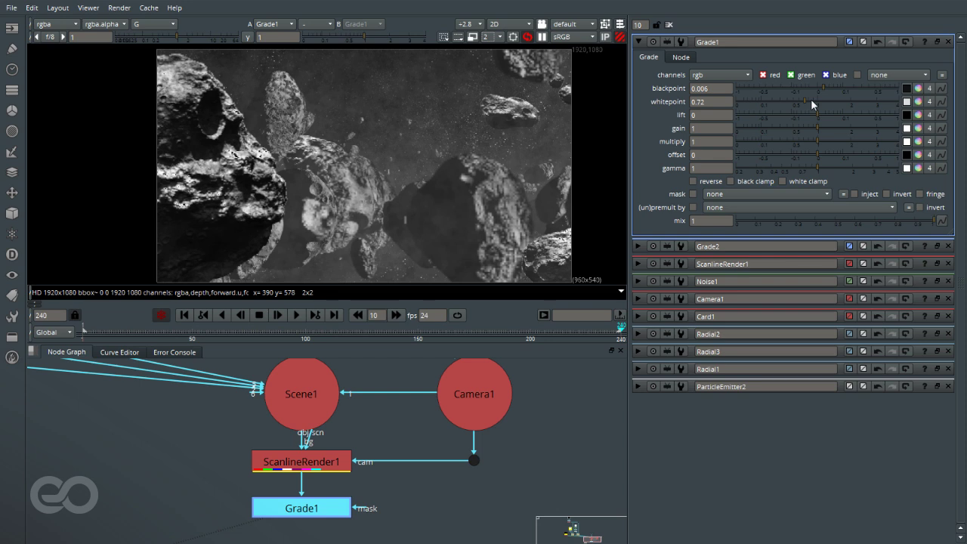
pyautogui.click(811, 99)
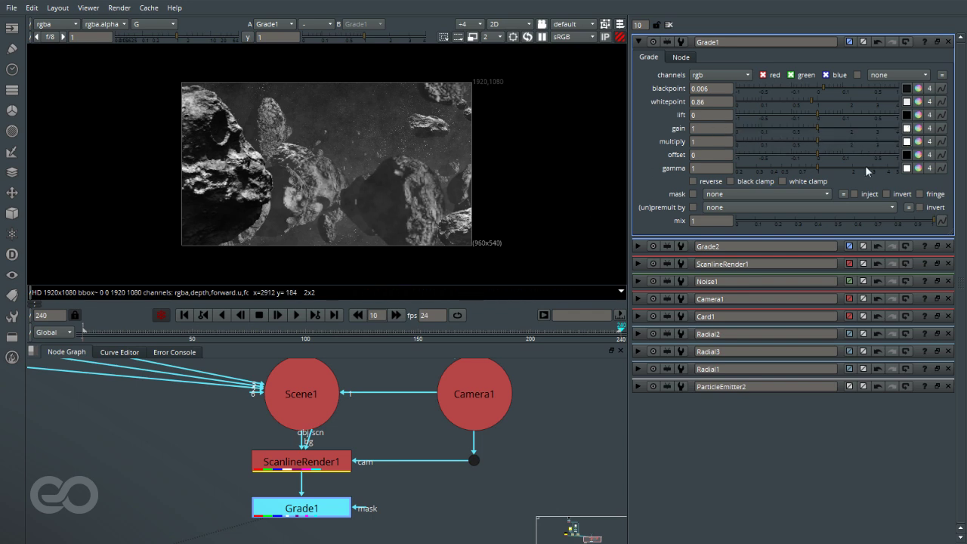
# Tint Grade1's lift a fully saturated deep blue with hue 0.676, saturation 1 and value 0.022
pyautogui.click(919, 117)
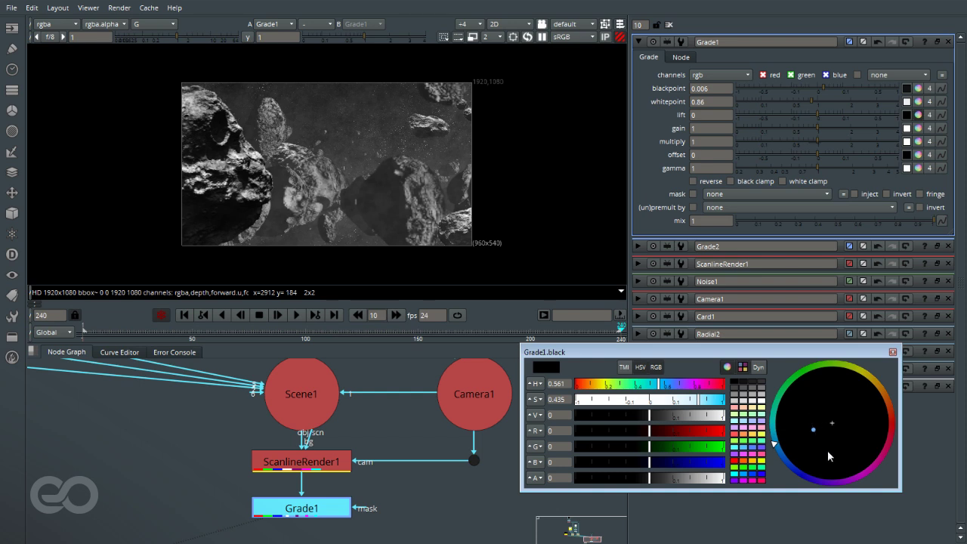
pyautogui.moveTo(827, 452); pyautogui.dragTo(830, 452, button='middle')
pyautogui.keyDown('ctrl'); pyautogui.moveTo(830, 451); pyautogui.dragTo(833, 451); pyautogui.keyUp('ctrl')
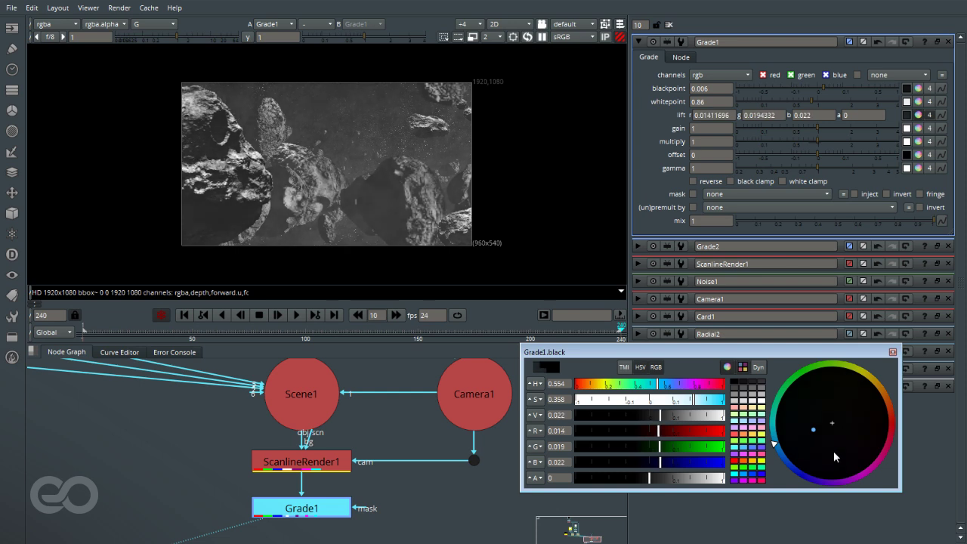
pyautogui.click(701, 401)
pyautogui.moveTo(720, 404); pyautogui.dragTo(741, 407)
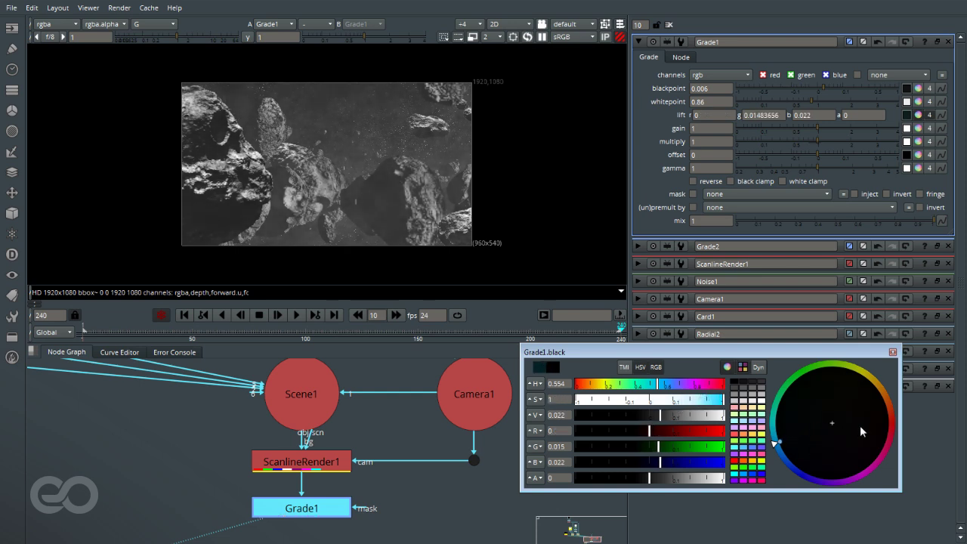
pyautogui.moveTo(801, 438); pyautogui.dragTo(788, 518)
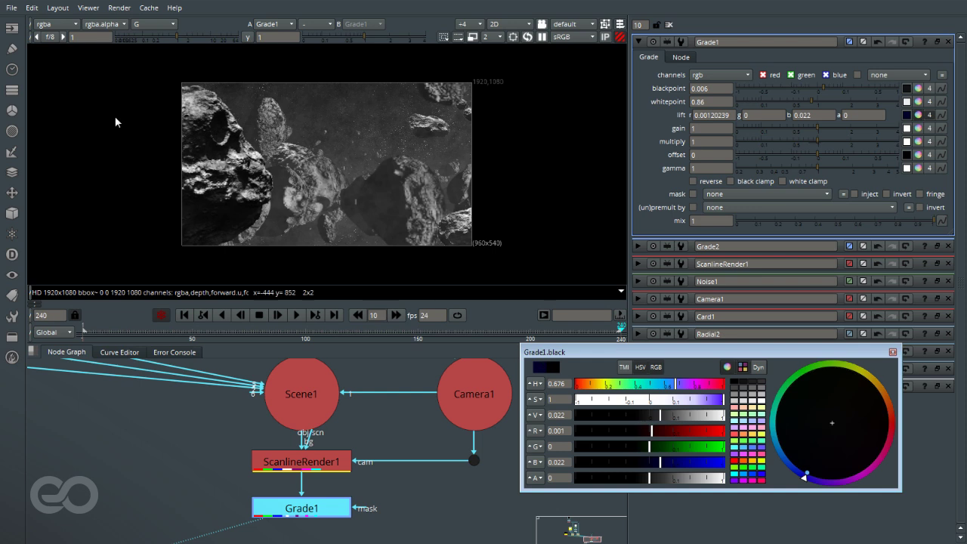
# Switch the viewer to RGB and soften Grade1's lift tint to hue 0.595, saturation 0.58 and value 0.01
pyautogui.click(157, 25)
pyautogui.click(152, 63)
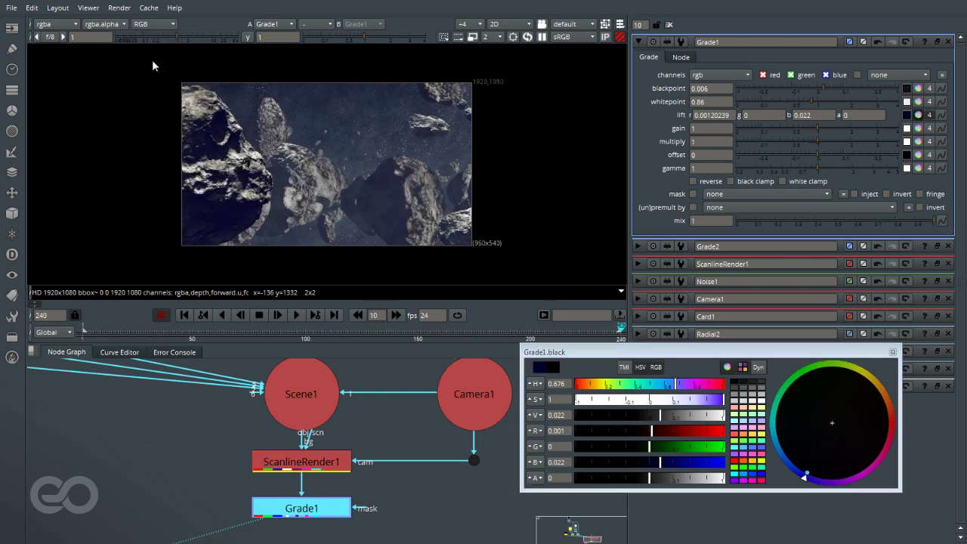
pyautogui.moveTo(811, 481); pyautogui.dragTo(767, 473)
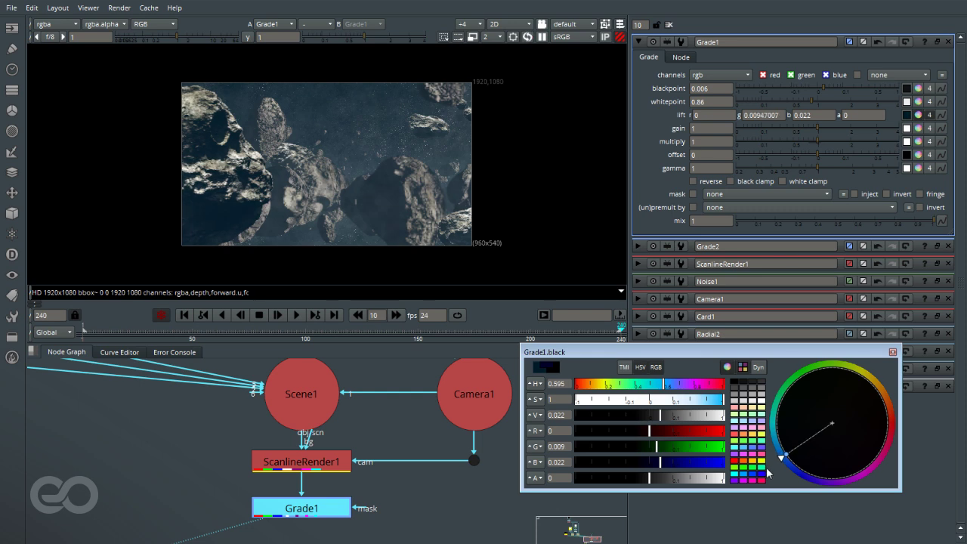
pyautogui.moveTo(708, 403); pyautogui.dragTo(658, 422)
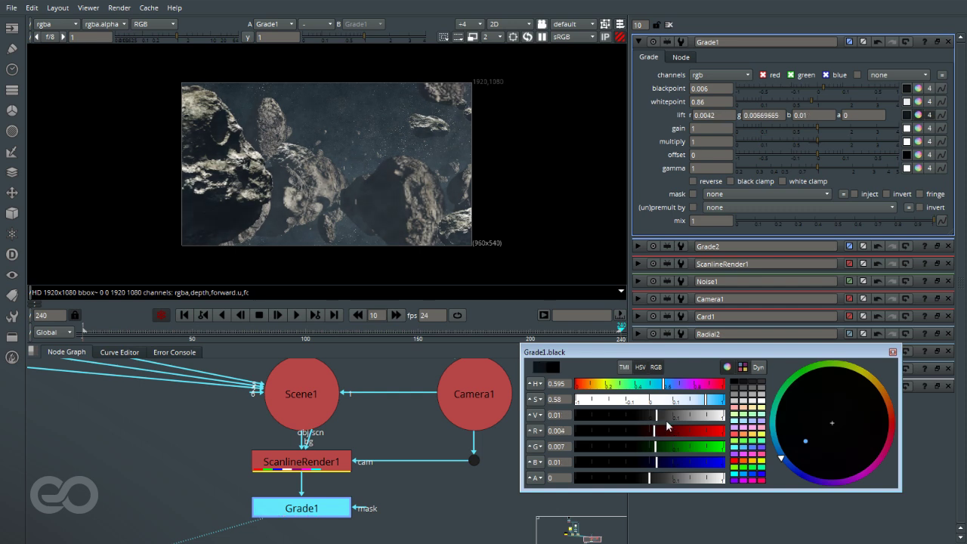
pyautogui.click(894, 353)
pyautogui.click(487, 502)
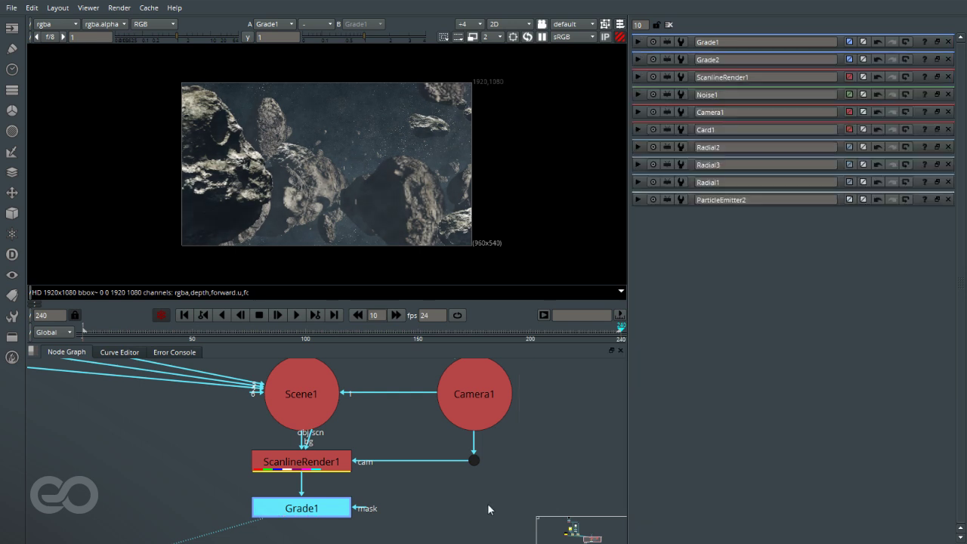
# Move Grade1 closer beneath ScanlineRender1 and warm its gain to red 1, green about 0.952 and blue about 0.897
pyautogui.doubleClick(325, 509)
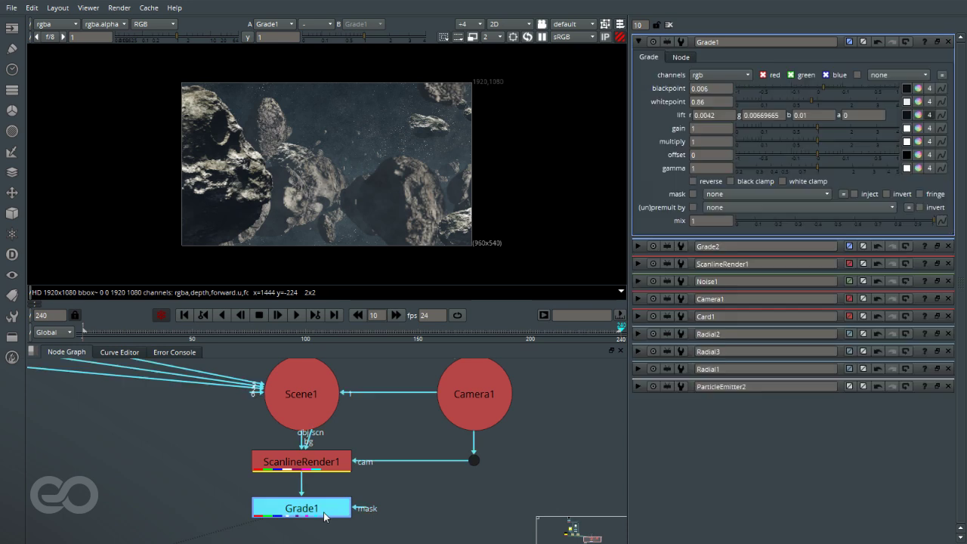
pyautogui.moveTo(325, 512); pyautogui.dragTo(324, 499)
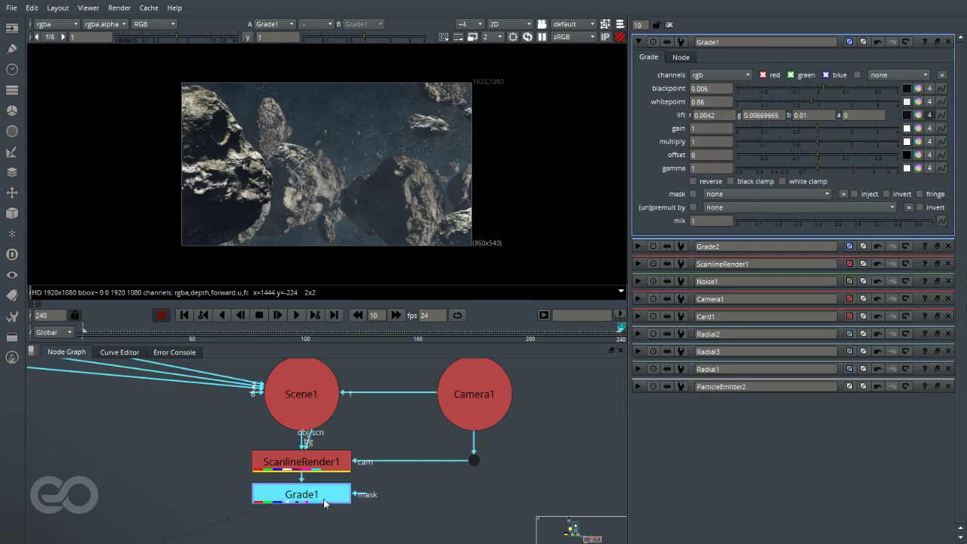
pyautogui.click(918, 129)
pyautogui.moveTo(834, 426); pyautogui.dragTo(838, 426)
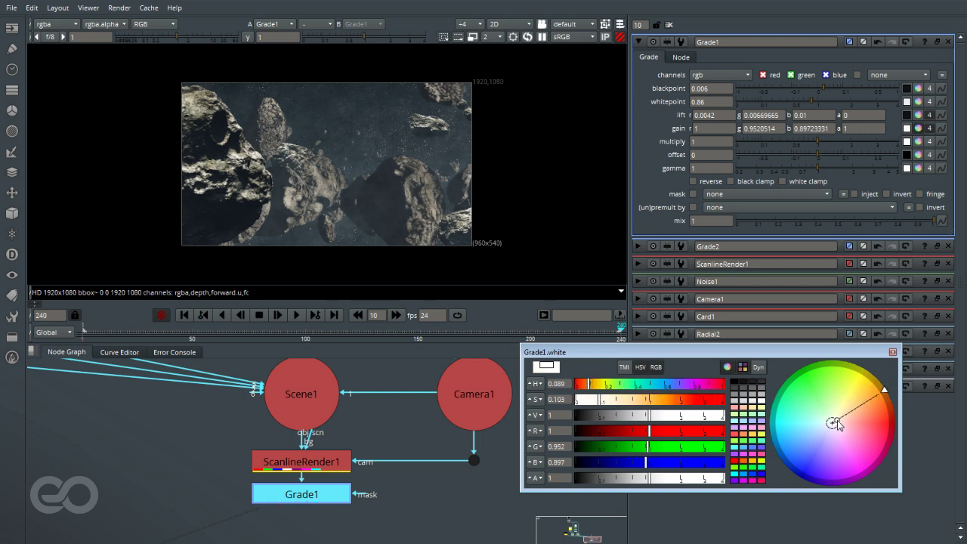
pyautogui.click(892, 351)
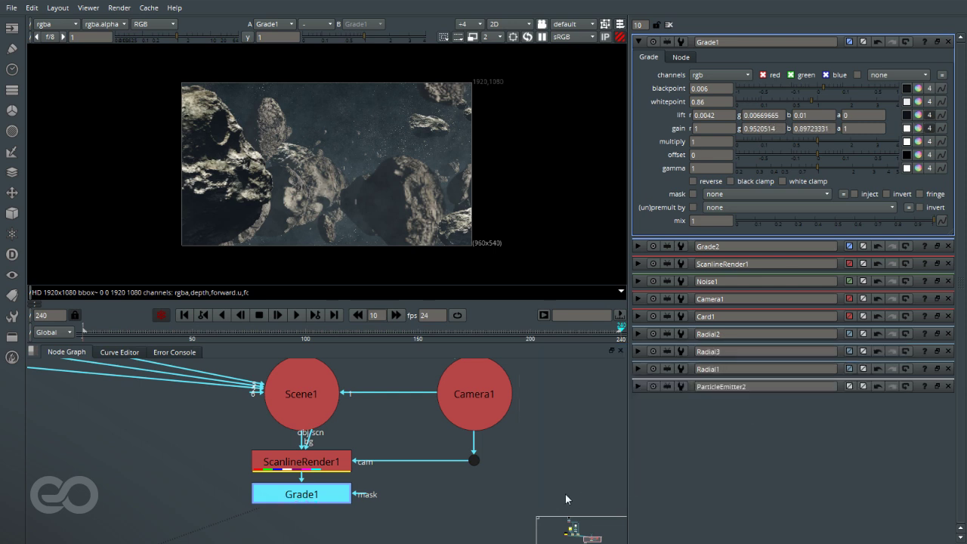
pyautogui.click(566, 494)
# Increase the blue tint of ParticleEmitter2's color by setting its saturation to 0.52
pyautogui.scroll(-5, 418, 494)
pyautogui.scroll(5, 274, 427)
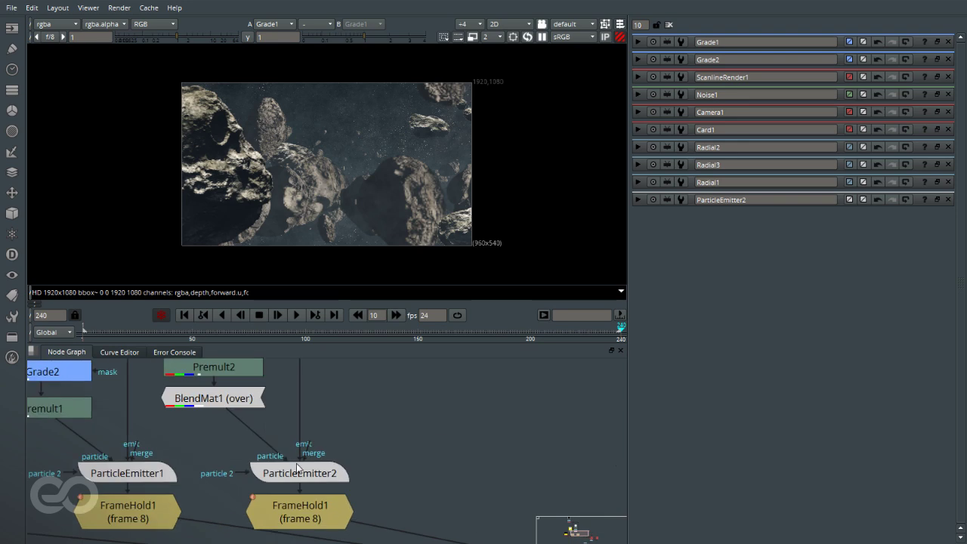
pyautogui.doubleClick(300, 474)
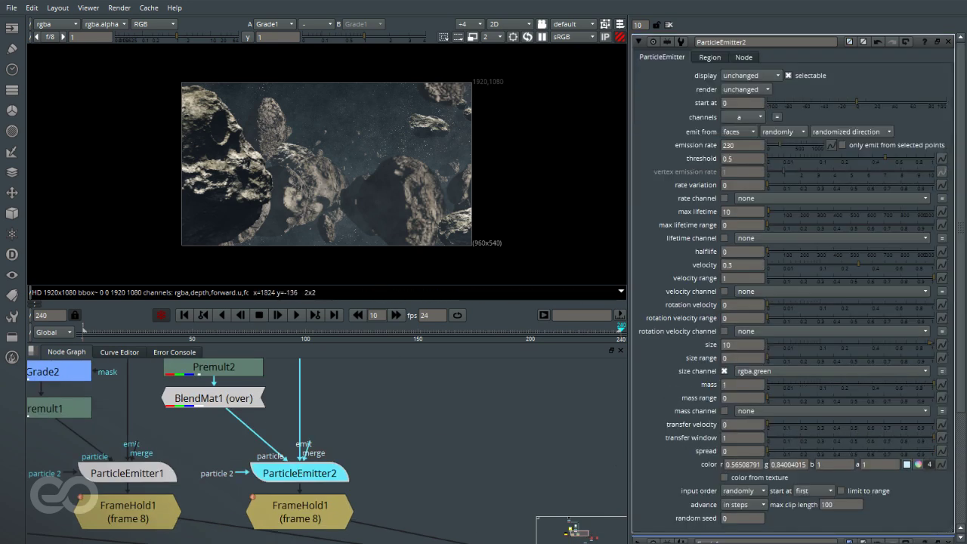
pyautogui.click(918, 465)
pyautogui.click(683, 407)
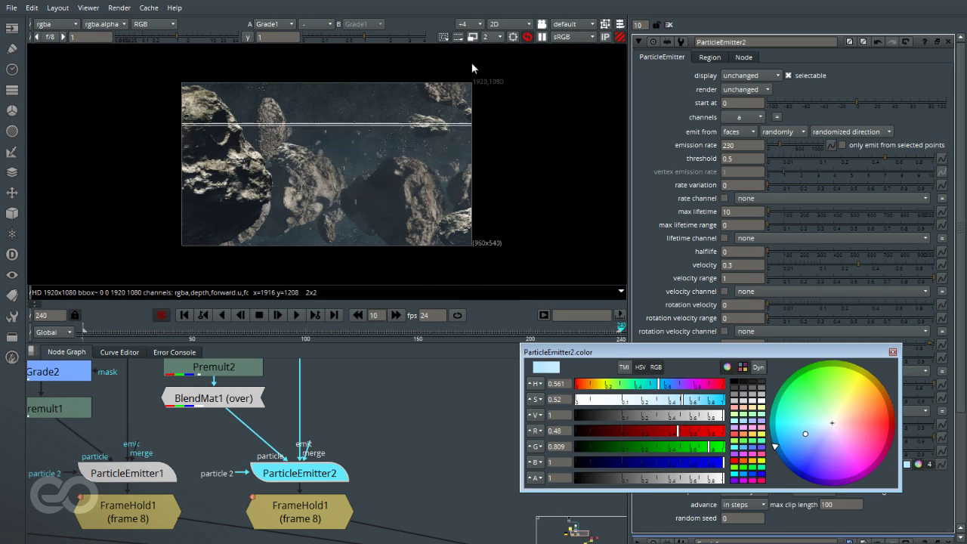
pyautogui.click(893, 353)
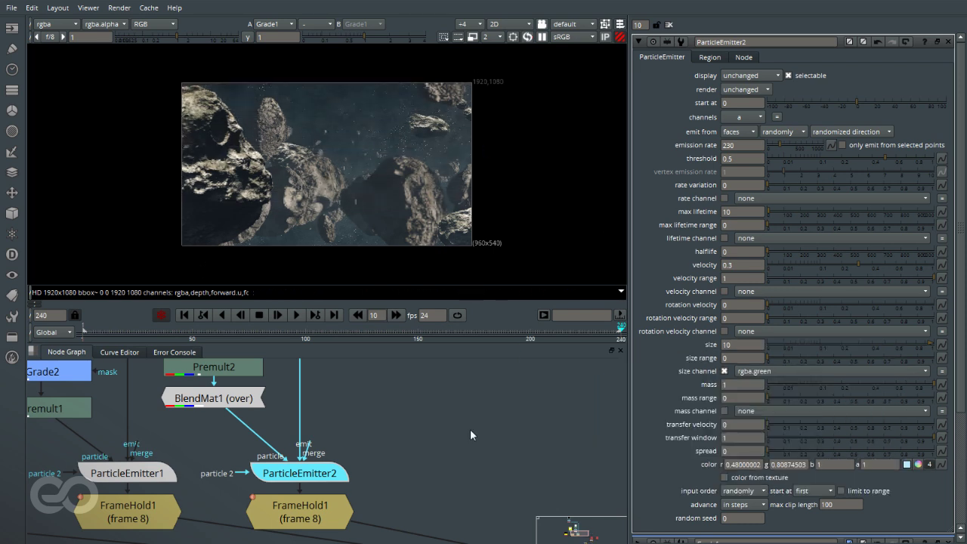
# Show frame 78 with the viewer's clipping warning turned off and proxy mode turned on
pyautogui.click(446, 409)
pyautogui.moveTo(321, 336); pyautogui.dragTo(256, 334)
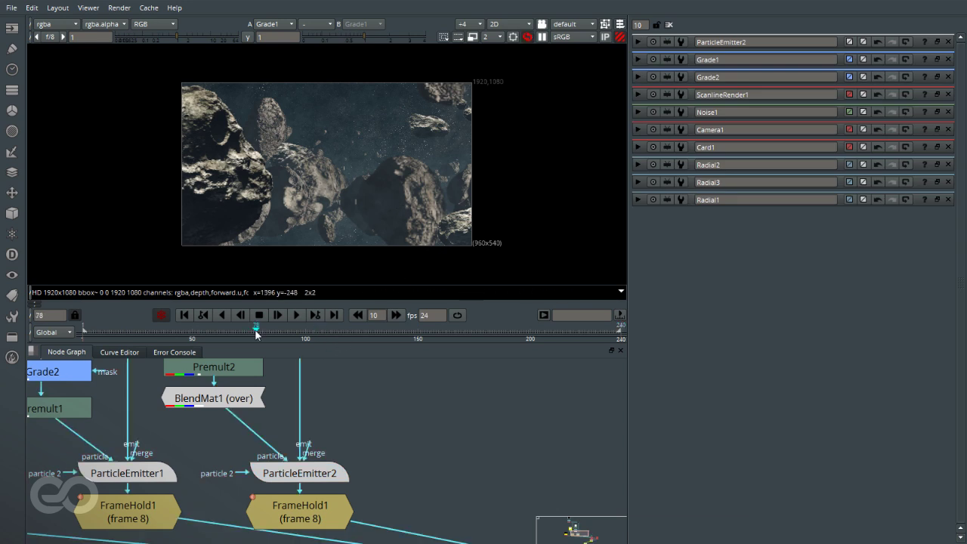
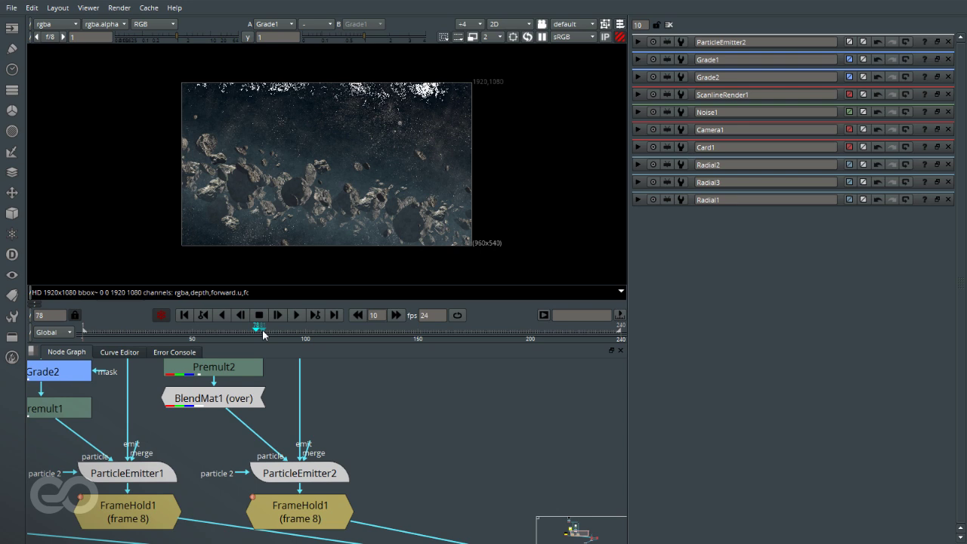
pyautogui.click(619, 36)
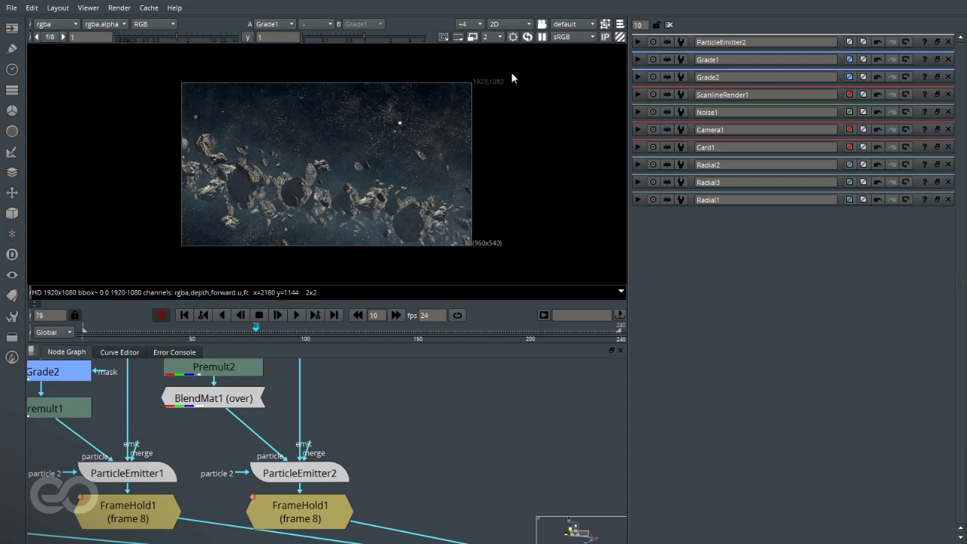
pyautogui.hotkey('ctrl', 'p')
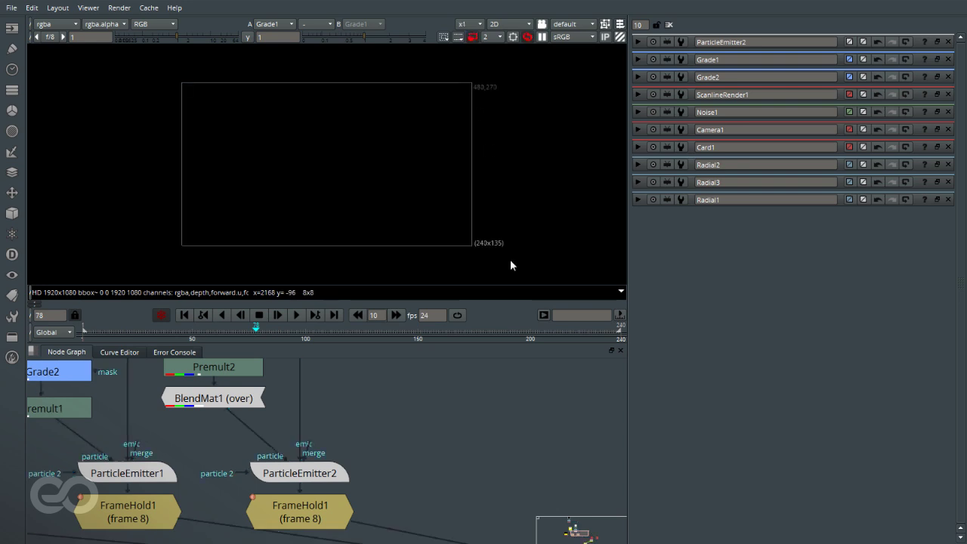
# Add a third ParticleEmitter node between ParticleEmitter2 and Sphere1 in the node graph
pyautogui.scroll(-6, 453, 428)
pyautogui.scroll(5, 387, 455)
pyautogui.scroll(-5, 303, 502)
pyautogui.scroll(2, 300, 414)
pyautogui.scroll(-4, 278, 498)
pyautogui.scroll(2, 381, 462)
pyautogui.scroll(-4, 374, 458)
pyautogui.scroll(7, 399, 502)
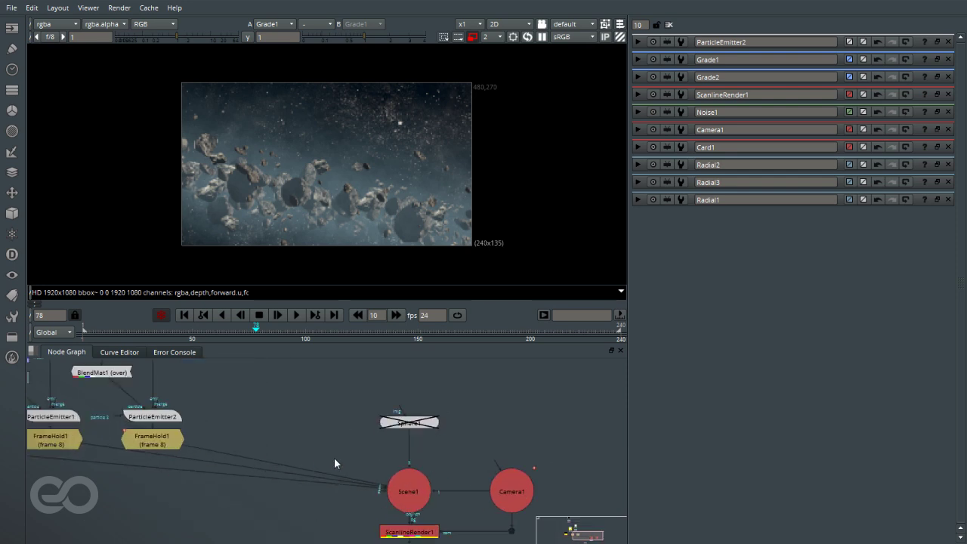
pyautogui.scroll(-4, 335, 463)
pyautogui.scroll(3, 259, 420)
pyautogui.press('Tab')
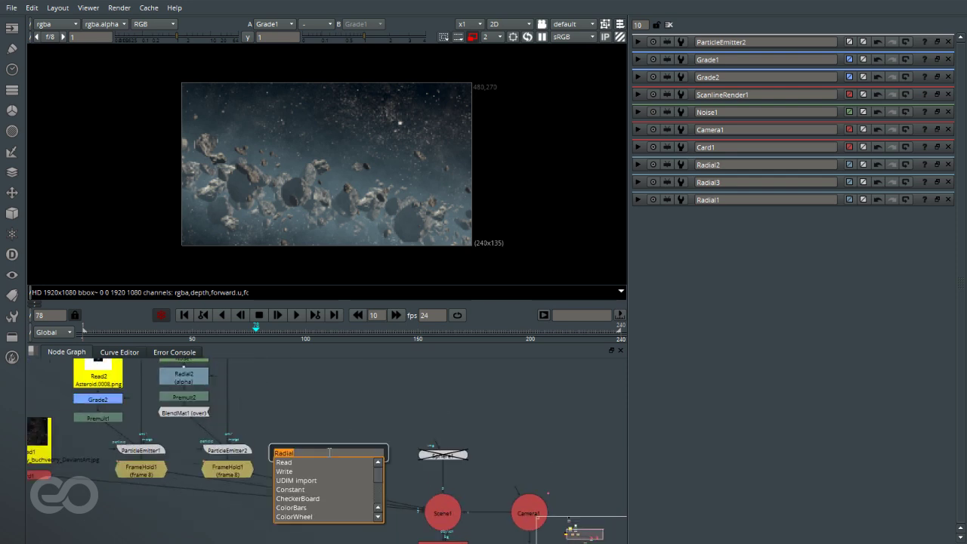
pyautogui.write('ParticleEmitter')
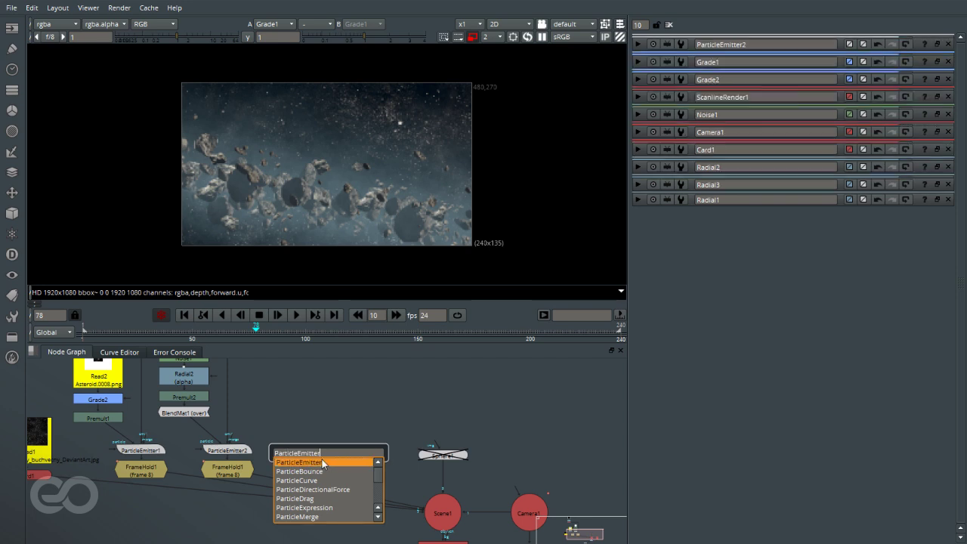
pyautogui.click(324, 463)
pyautogui.click(357, 407)
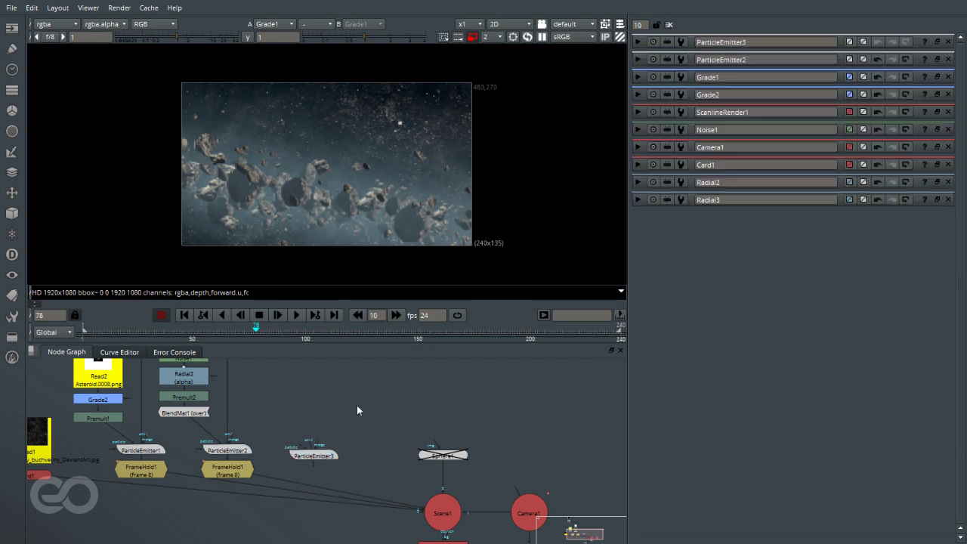
# View ParticleEmitter3 and branch the shared geometry line to its emit input through a new dot
pyautogui.click(314, 455)
pyautogui.press('1')
pyautogui.keyDown('alt'); pyautogui.moveTo(347, 250); pyautogui.dragTo(349, 273, button='middle'); pyautogui.keyUp('alt')
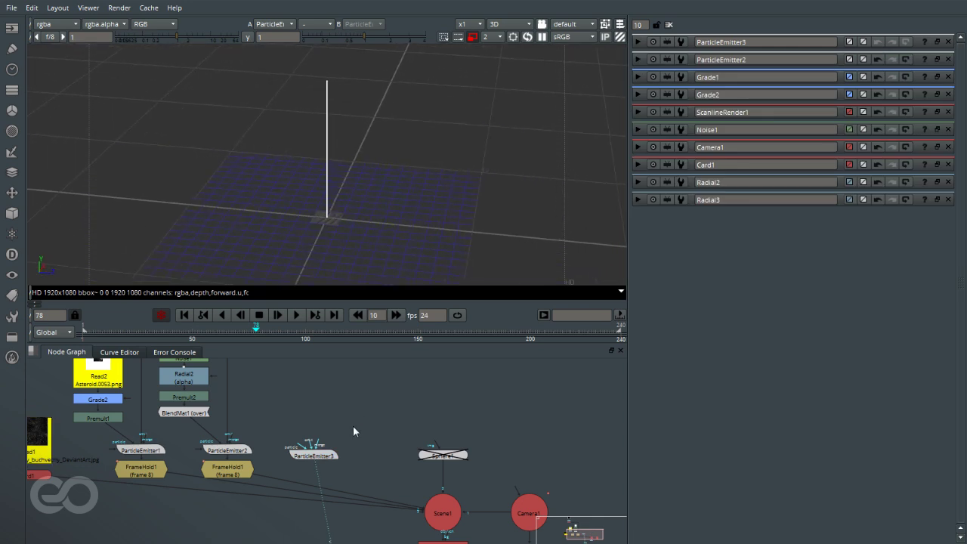
pyautogui.scroll(-7, 306, 510)
pyautogui.scroll(5, 295, 472)
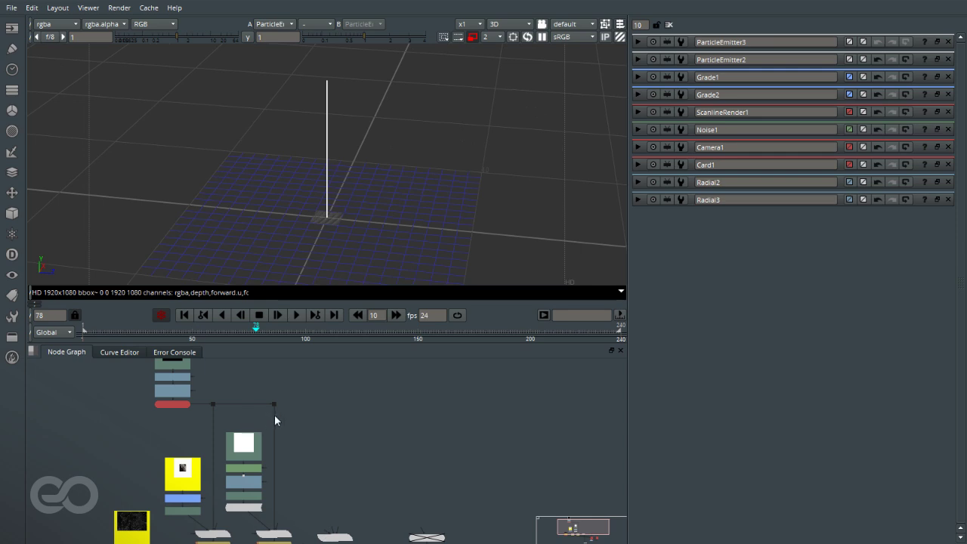
pyautogui.moveTo(273, 468)
pyautogui.mouseDown()
pyautogui.moveTo(297, 465)
pyautogui.moveTo(302, 436)
pyautogui.moveTo(275, 467)
pyautogui.mouseUp()
pyautogui.moveTo(275, 466); pyautogui.dragTo(334, 534)
pyautogui.click(361, 250)
# Set ParticleEmitter3 to emit from faces with a randomized direction
pyautogui.scroll(-10, 266, 151)
pyautogui.keyDown('ctrl'); pyautogui.moveTo(268, 157); pyautogui.dragTo(356, 184); pyautogui.keyUp('ctrl')
pyautogui.scroll(8, 357, 183)
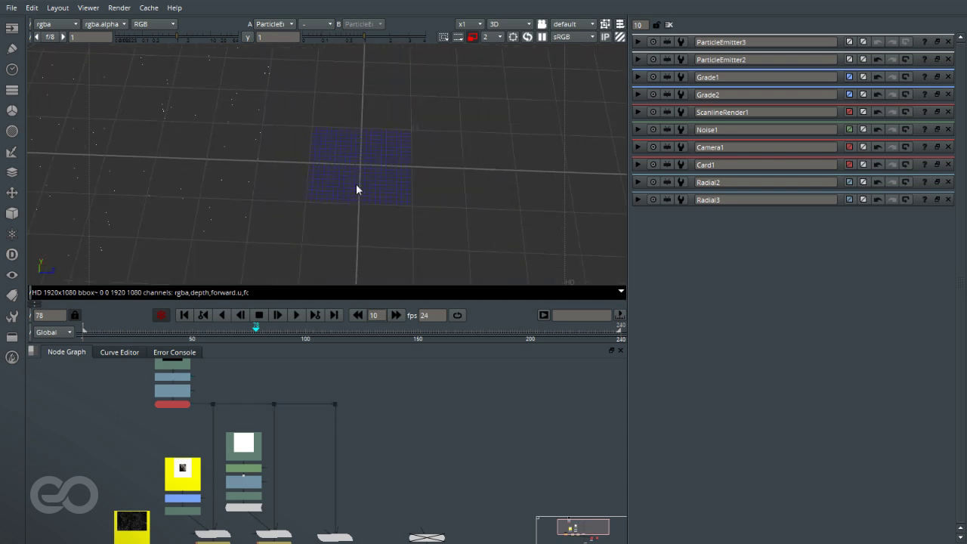
pyautogui.keyDown('alt'); pyautogui.moveTo(195, 151); pyautogui.dragTo(352, 153); pyautogui.keyUp('alt')
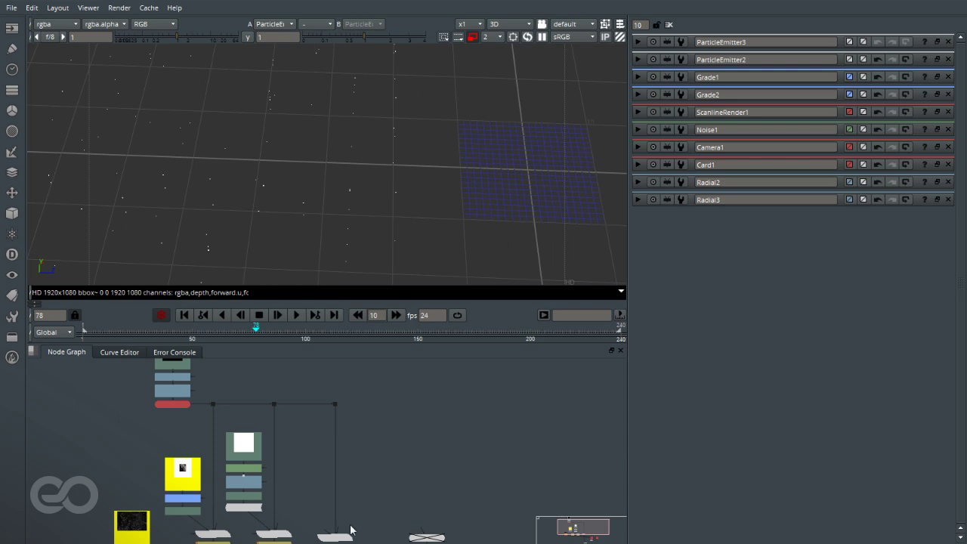
pyautogui.scroll(5, 352, 529)
pyautogui.doubleClick(328, 488)
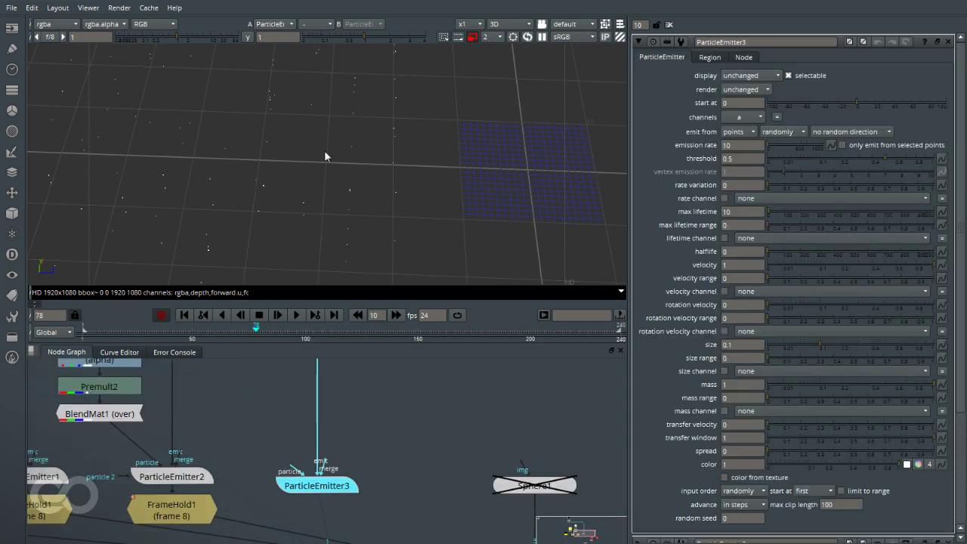
pyautogui.scroll(-3, 287, 187)
pyautogui.scroll(3, 292, 185)
pyautogui.keyDown('ctrl'); pyautogui.moveTo(525, 201); pyautogui.dragTo(122, 59); pyautogui.keyUp('ctrl')
pyautogui.click(851, 131)
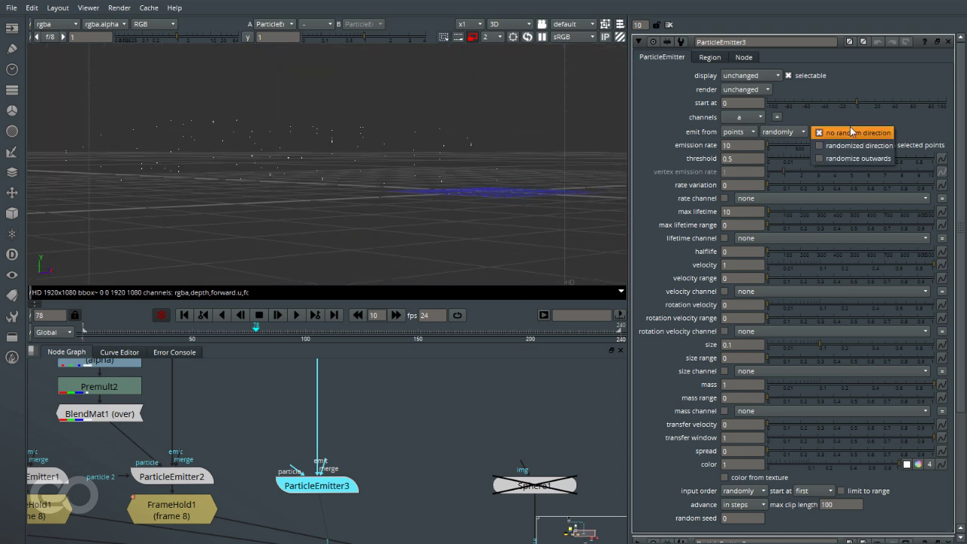
pyautogui.click(851, 147)
pyautogui.click(735, 132)
pyautogui.click(744, 161)
# Raise ParticleEmitter3's emission rate to 1000
pyautogui.keyDown('ctrl'); pyautogui.moveTo(355, 189); pyautogui.dragTo(454, 273); pyautogui.keyUp('ctrl')
pyautogui.click(744, 145)
pyautogui.write('00')
pyautogui.press('Return')
pyautogui.keyDown('ctrl'); pyautogui.moveTo(280, 199); pyautogui.dragTo(335, 245); pyautogui.keyUp('ctrl')
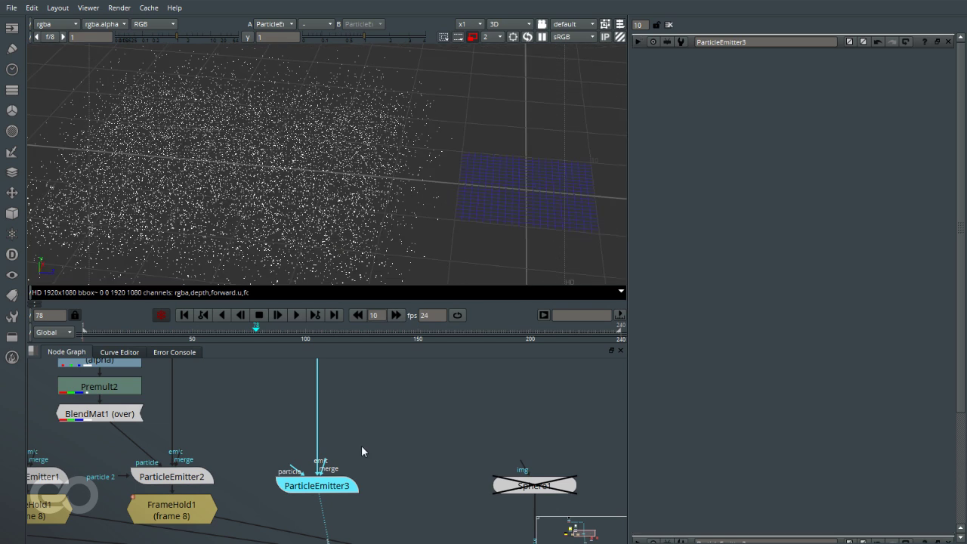
# Insert a FrameHold node beneath ParticleEmitter3 and set its first frame to 10
pyautogui.click(361, 451)
pyautogui.scroll(-5, 355, 451)
pyautogui.scroll(6, 304, 484)
pyautogui.scroll(-4, 302, 486)
pyautogui.scroll(3, 325, 488)
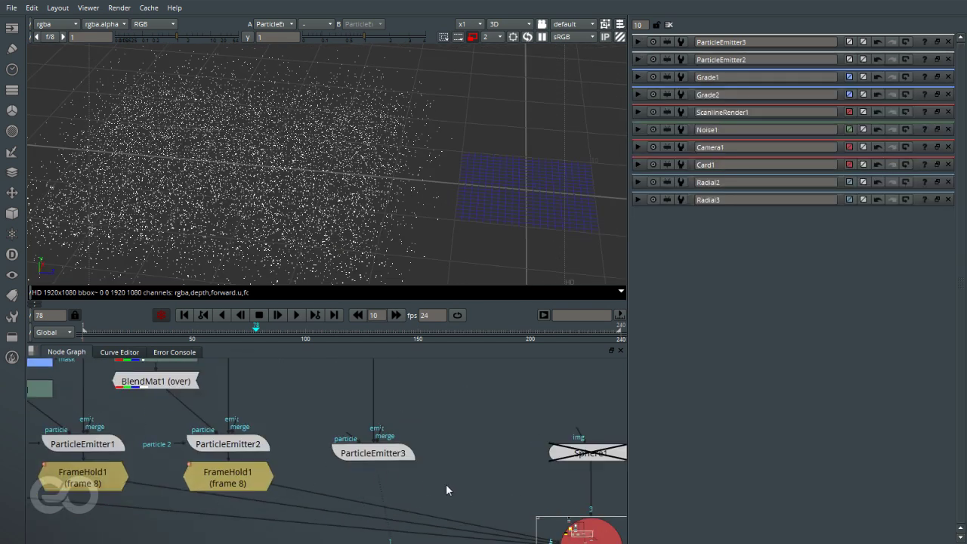
pyautogui.press('Tab')
pyautogui.write('FrameHold')
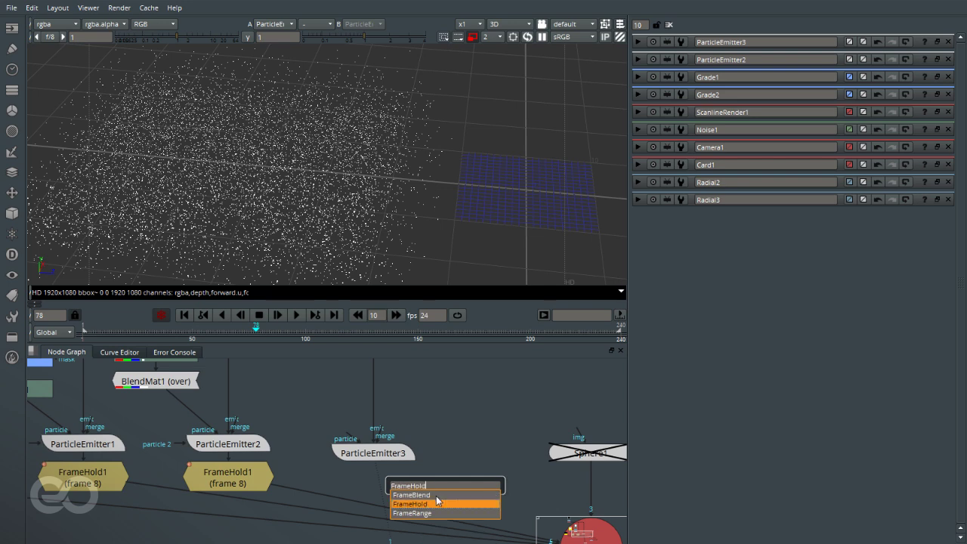
pyautogui.press('Return')
pyautogui.moveTo(437, 500); pyautogui.dragTo(388, 492)
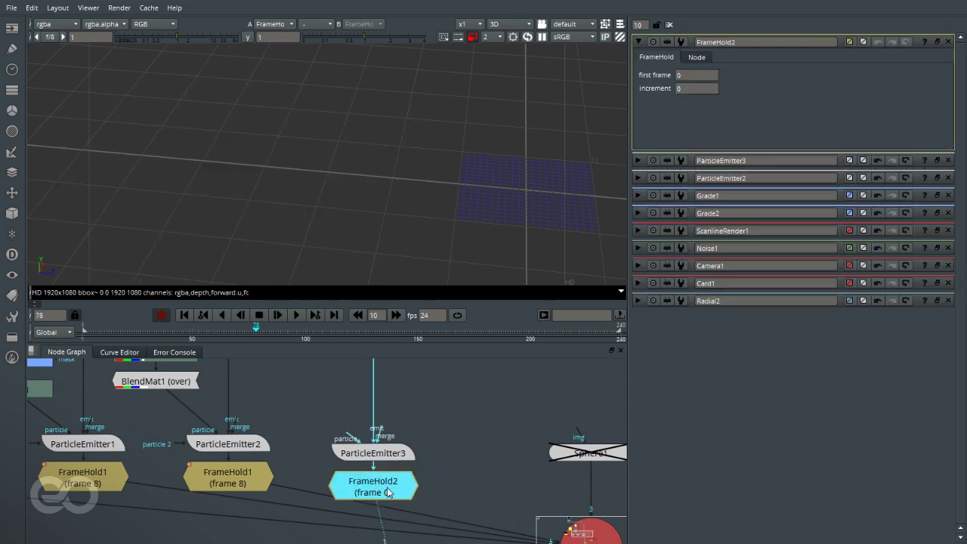
pyautogui.click(679, 76)
pyautogui.press('Return')
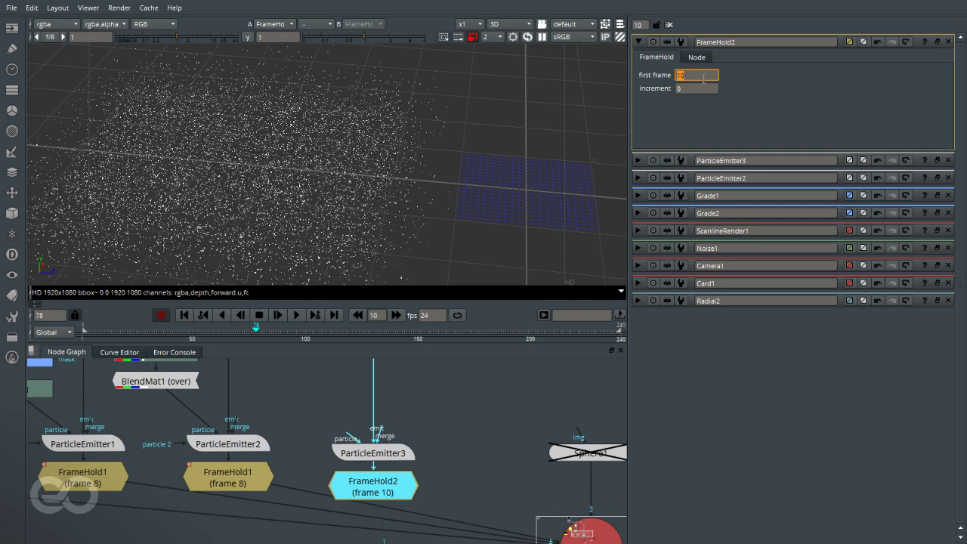
# Set ParticleEmitter3's velocity range to 1 and check how the particles spread in the 3D view
pyautogui.keyDown('ctrl'); pyautogui.moveTo(384, 221); pyautogui.dragTo(196, 151); pyautogui.keyUp('ctrl')
pyautogui.doubleClick(373, 453)
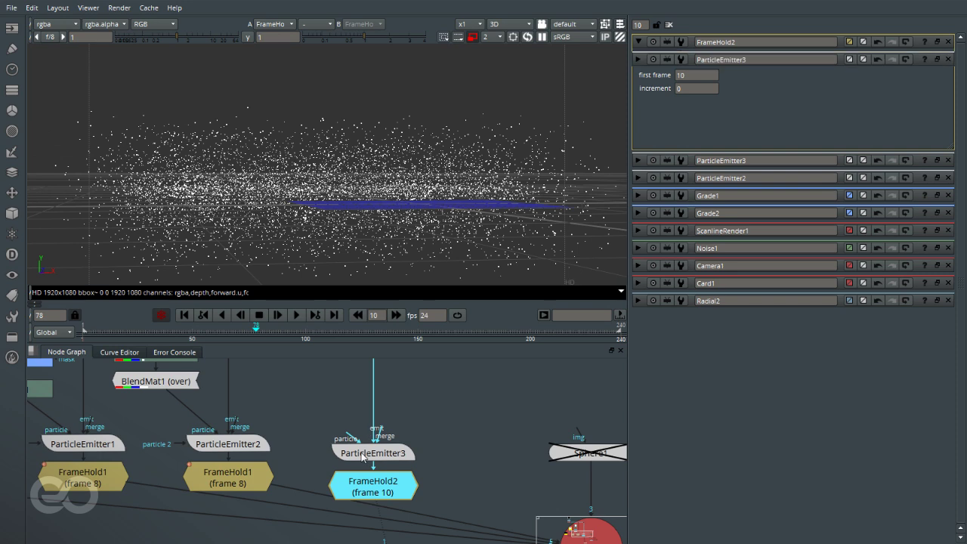
pyautogui.moveTo(827, 278); pyautogui.dragTo(938, 282)
pyautogui.keyDown('ctrl'); pyautogui.moveTo(372, 233); pyautogui.dragTo(324, 229); pyautogui.keyUp('ctrl')
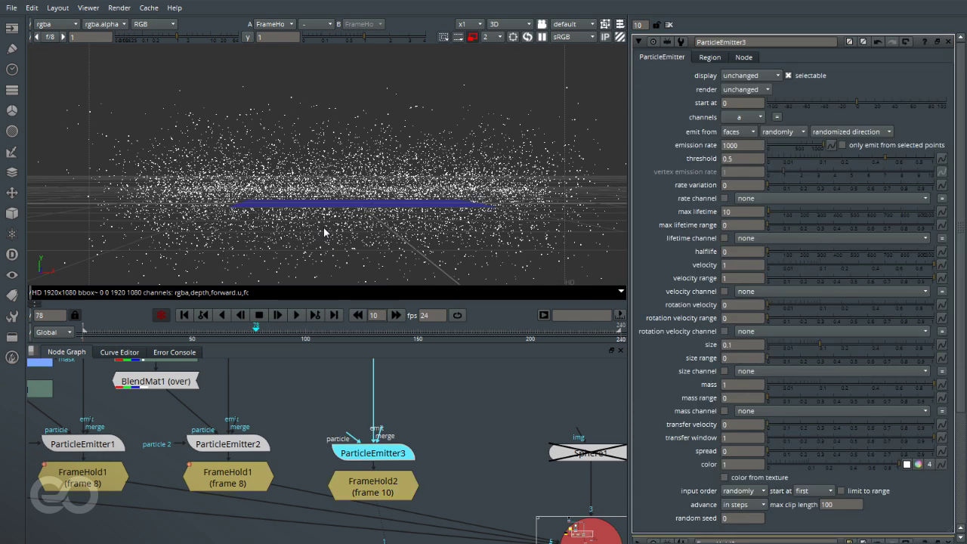
pyautogui.keyDown('ctrl'); pyautogui.moveTo(358, 138); pyautogui.dragTo(244, 159); pyautogui.keyUp('ctrl')
pyautogui.scroll(-5, 297, 225)
pyautogui.scroll(10, 333, 172)
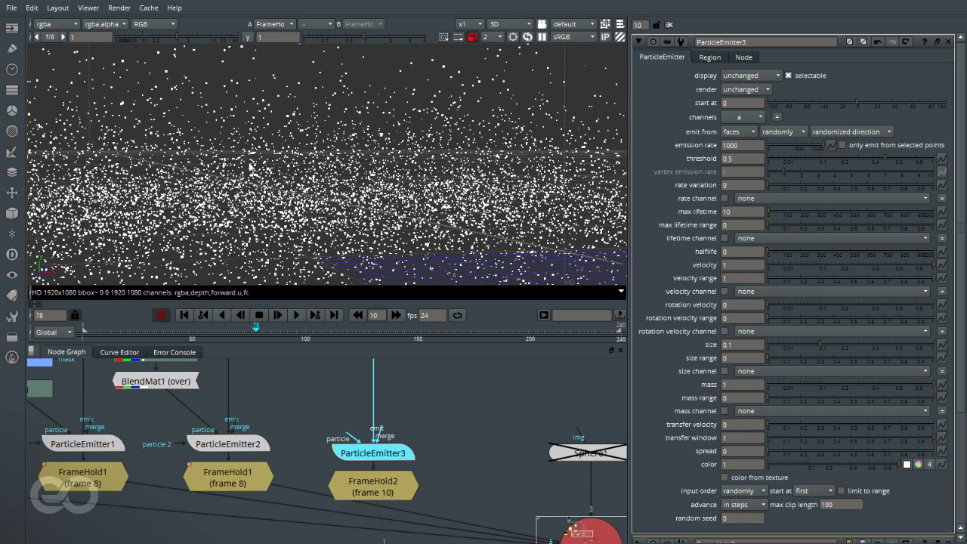
# Move ParticleEmitter3 and FrameHold2 slightly upward in the node graph
pyautogui.click(435, 465)
pyautogui.moveTo(359, 455); pyautogui.dragTo(358, 439)
pyautogui.click(370, 467)
pyautogui.moveTo(370, 478); pyautogui.dragTo(369, 453)
pyautogui.click(392, 487)
# Add a new Constant node beside Constant2, above ParticleEmitter3, and show it in the viewer
pyautogui.scroll(-6, 391, 490)
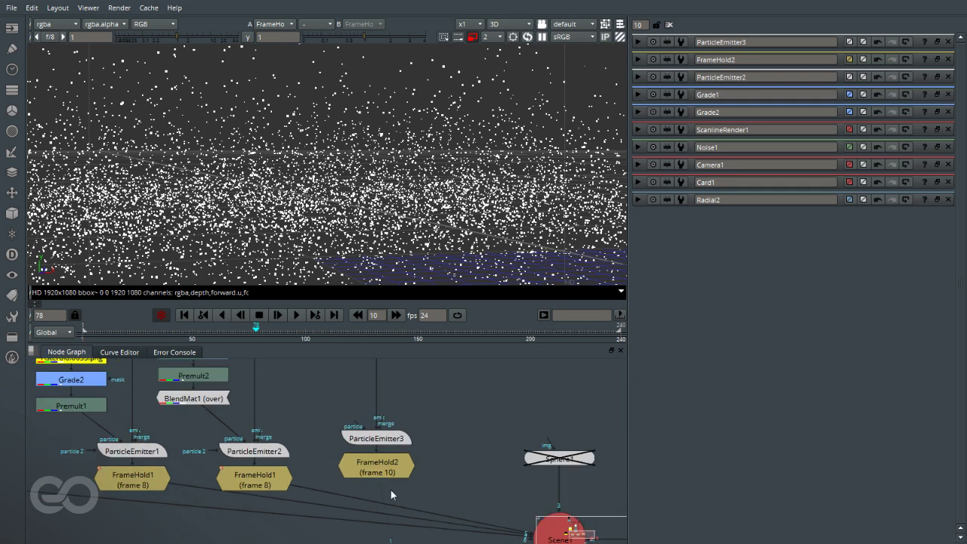
pyautogui.scroll(4, 343, 421)
pyautogui.press('Tab')
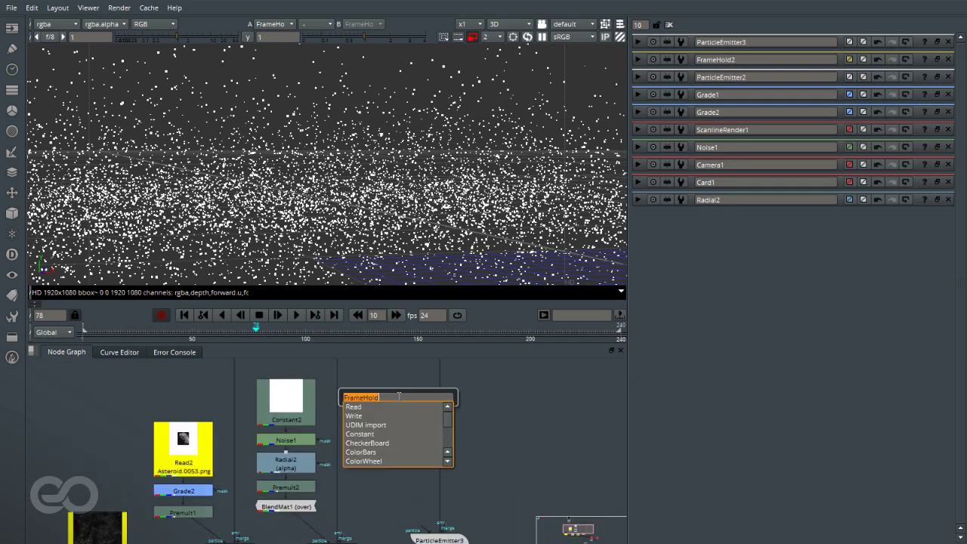
pyautogui.write('c')
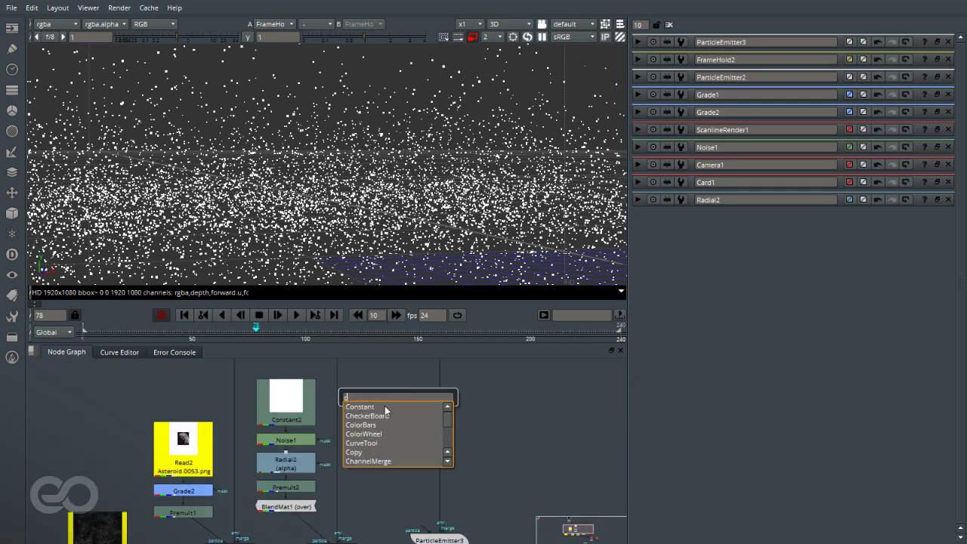
pyautogui.click(384, 406)
pyautogui.press('1')
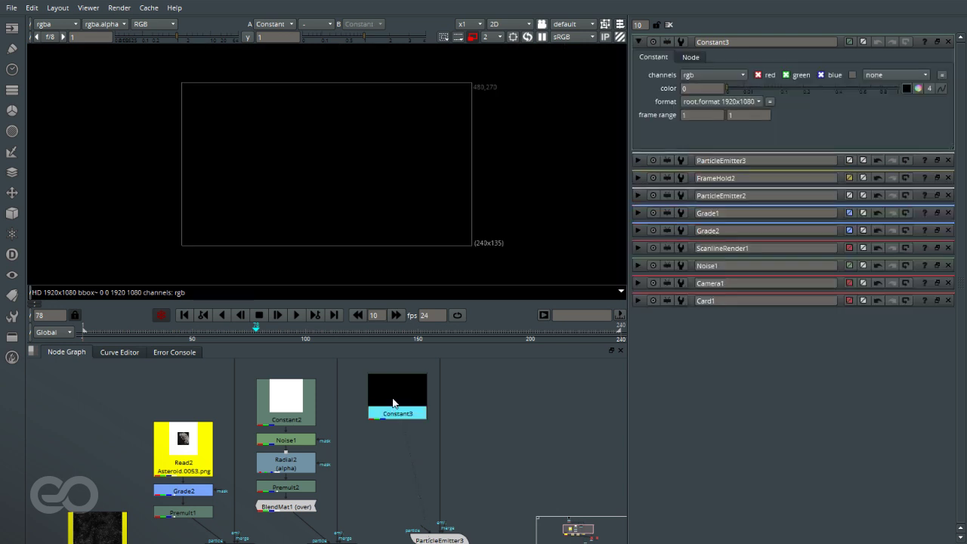
# Set Constant3's format to square_256 (256x256)
pyautogui.click(702, 106)
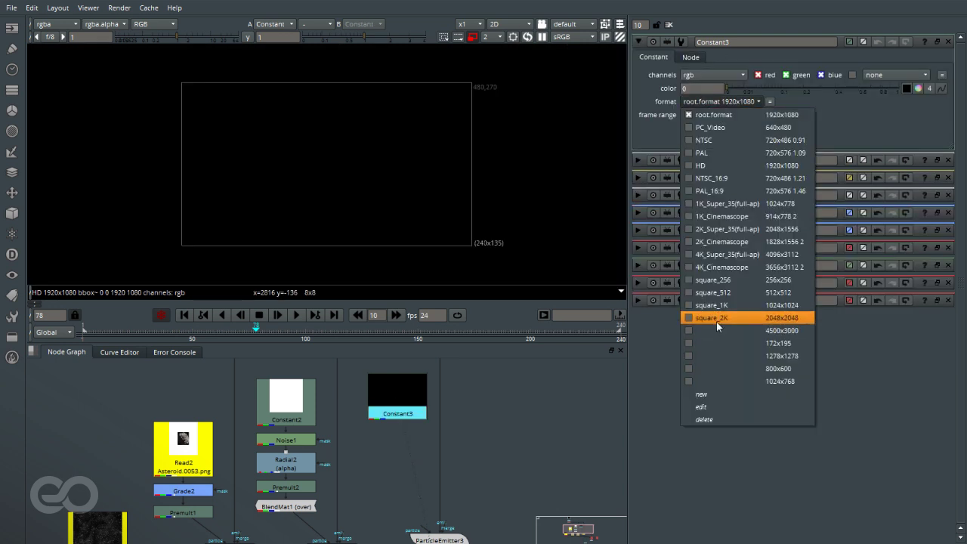
pyautogui.click(691, 280)
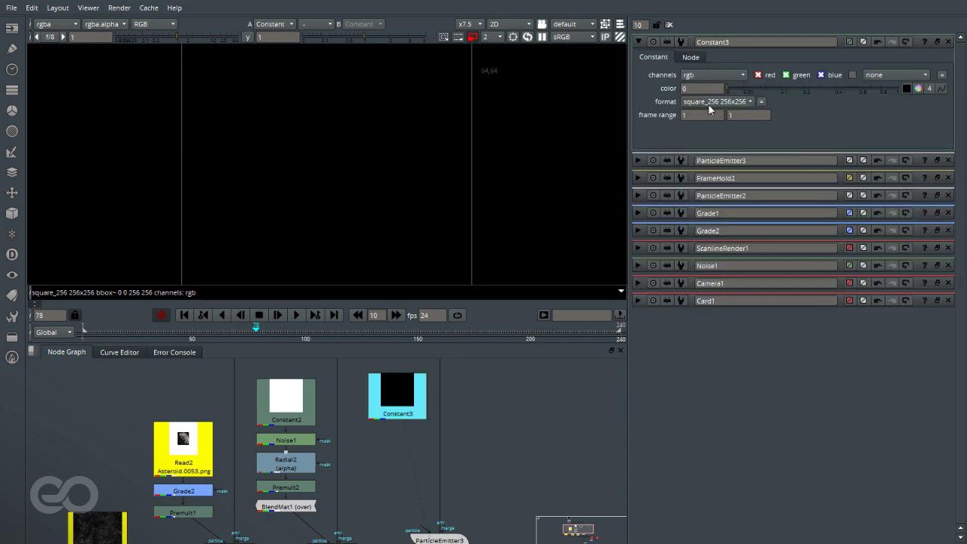
pyautogui.press('f')
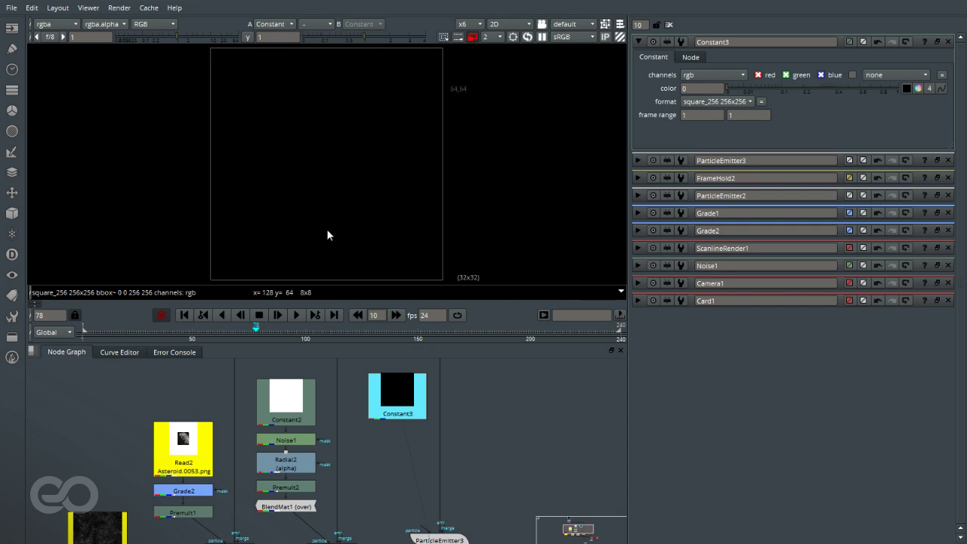
# Create a new format named 32 with a width and height of 32 for Constant3
pyautogui.click(697, 102)
pyautogui.click(712, 397)
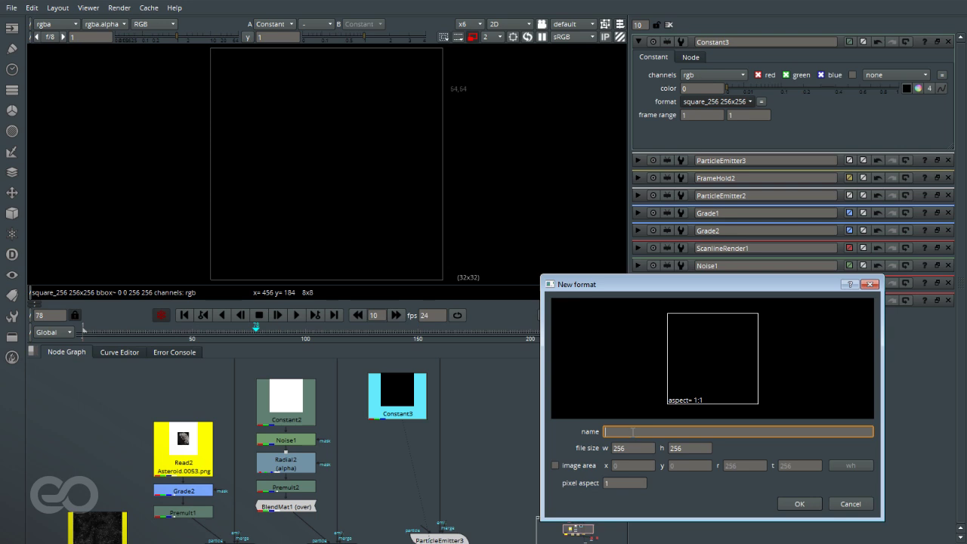
pyautogui.write('32')
pyautogui.press('Tab')
pyautogui.write('32')
pyautogui.press('Tab')
pyautogui.write('32')
pyautogui.press('Return')
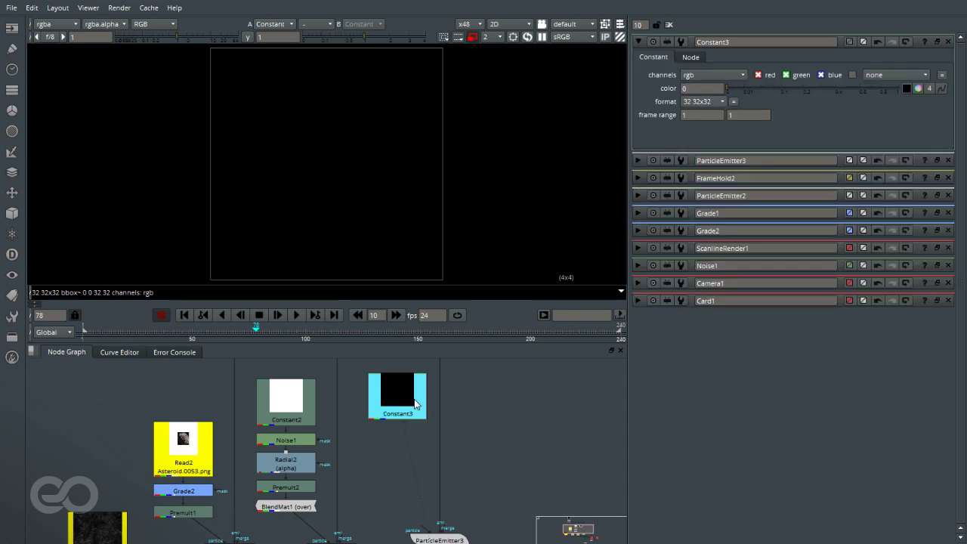
# Move Constant3 down slightly and attach a Radial node beneath it
pyautogui.moveTo(419, 399); pyautogui.dragTo(410, 422)
pyautogui.press('Tab')
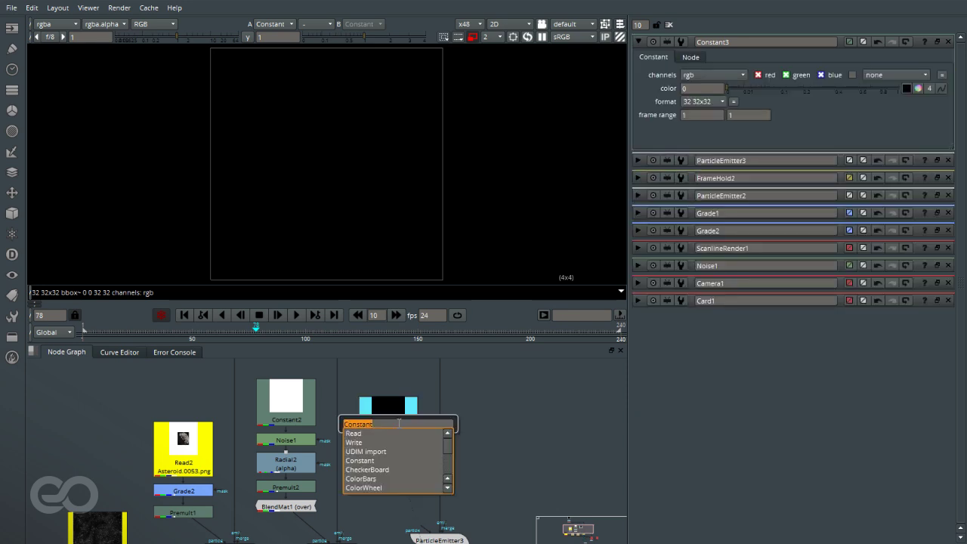
pyautogui.write('radial')
pyautogui.press('Return')
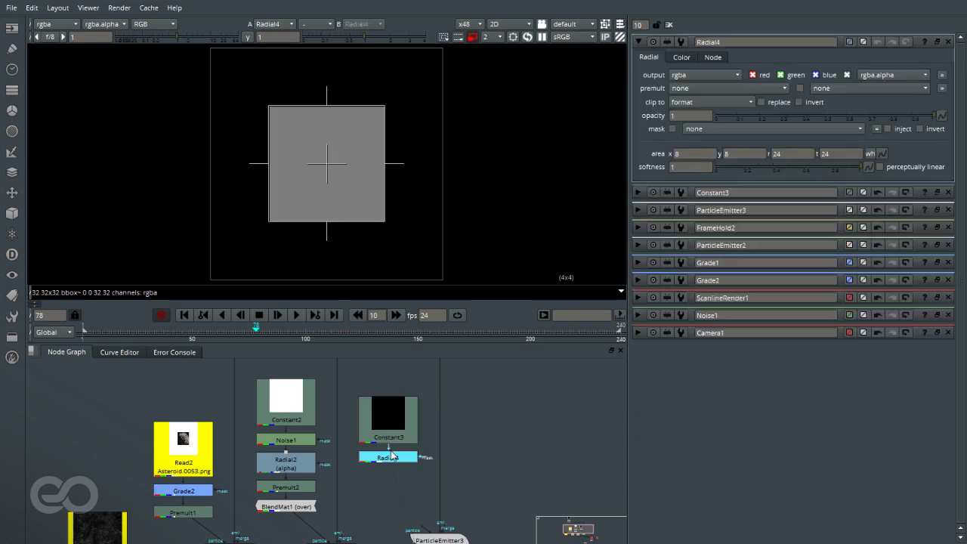
# Set Radial4's area to x 0, y 0, r 32, t 32 and view it with a downscale factor of 1
pyautogui.moveTo(682, 154); pyautogui.dragTo(601, 144)
pyautogui.write('0')
pyautogui.press('Tab')
pyautogui.write('0')
pyautogui.press('Tab')
pyautogui.write('32')
pyautogui.press('Tab')
pyautogui.write('32')
pyautogui.press('Return')
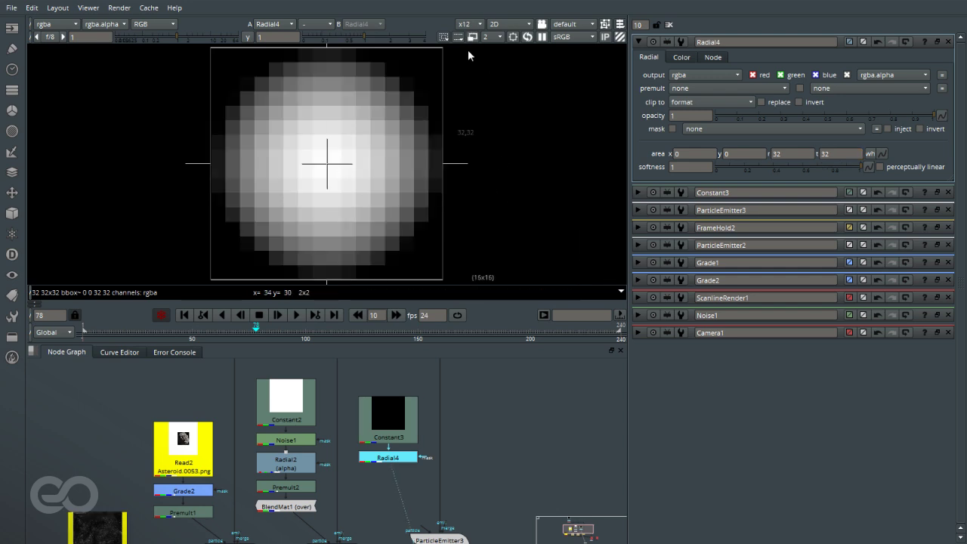
pyautogui.click(488, 38)
pyautogui.click(494, 27)
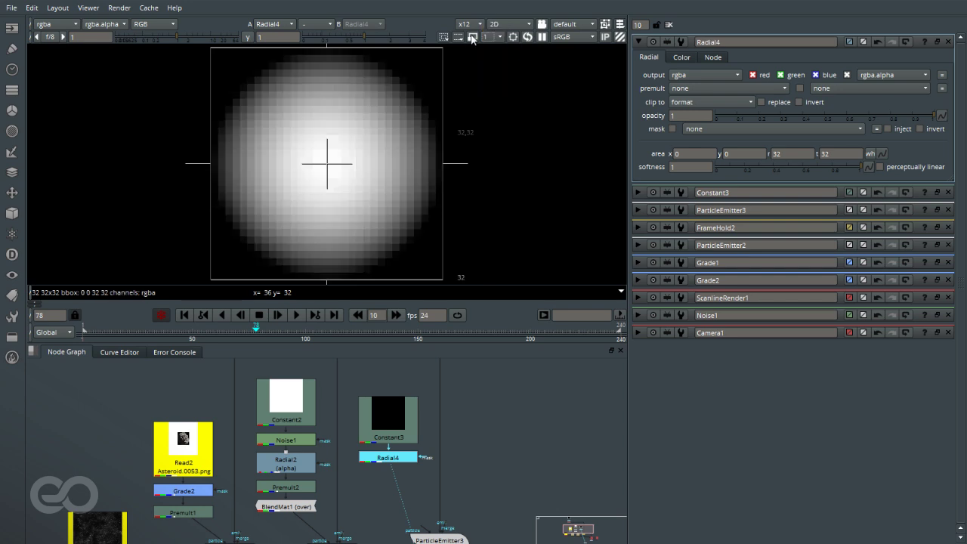
# Turn the viewer's proxy mode back on and connect ParticleEmitter3's particle input to Radial4
pyautogui.click(473, 37)
pyautogui.click(490, 369)
pyautogui.scroll(-4, 352, 428)
pyautogui.scroll(4, 358, 454)
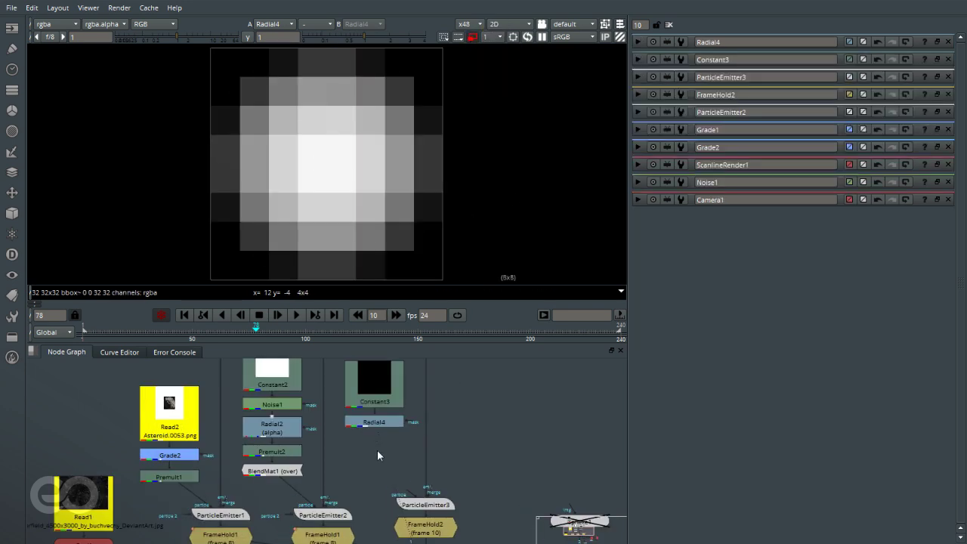
pyautogui.click(384, 422)
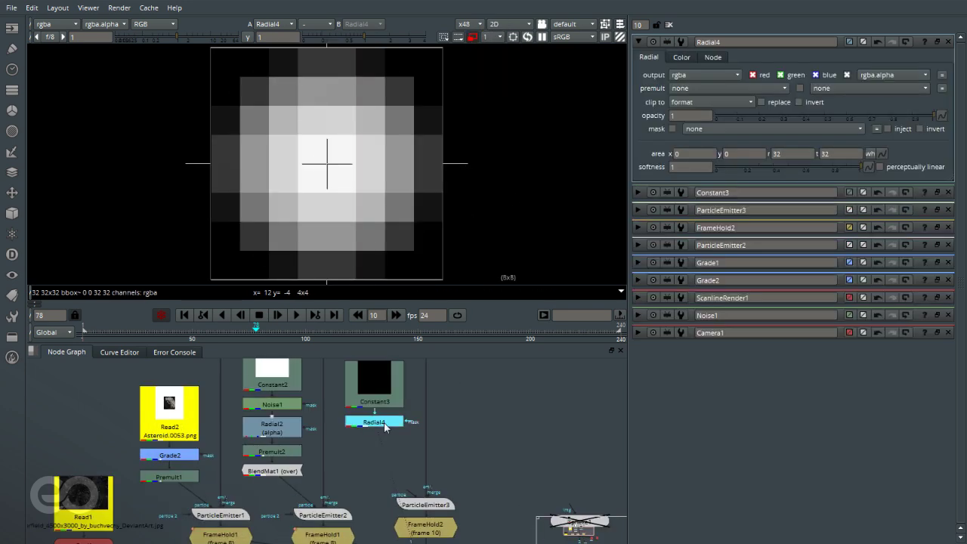
pyautogui.moveTo(408, 493); pyautogui.dragTo(374, 429)
# View FrameHold2 and examine the soft radial particles in 3D, both close up and as a whole cloud
pyautogui.doubleClick(431, 505)
pyautogui.press('1')
pyautogui.click(440, 529)
pyautogui.press('1')
pyautogui.keyDown('ctrl'); pyautogui.moveTo(311, 203); pyautogui.dragTo(283, 198); pyautogui.keyUp('ctrl')
pyautogui.scroll(6, 283, 202)
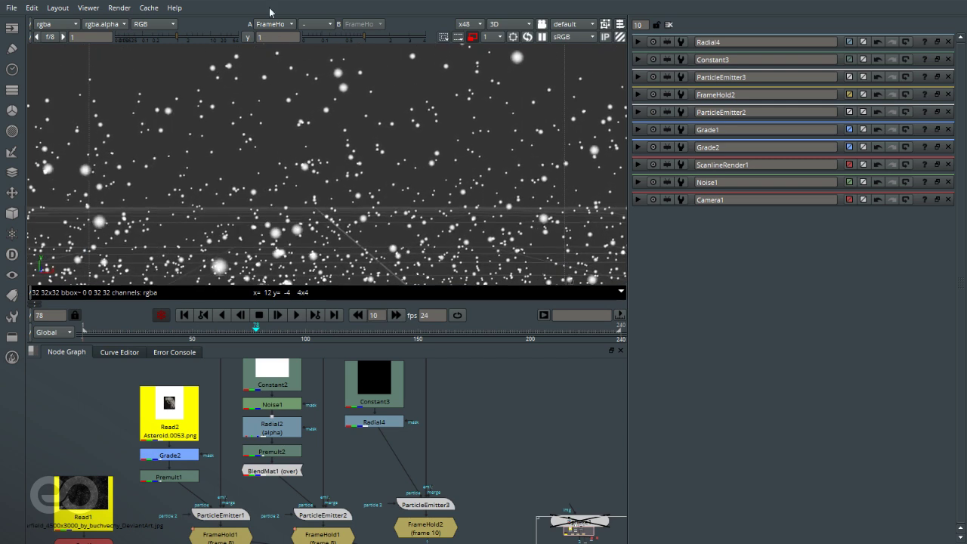
pyautogui.keyDown('alt'); pyautogui.moveTo(274, 212); pyautogui.dragTo(569, 37); pyautogui.keyUp('alt')
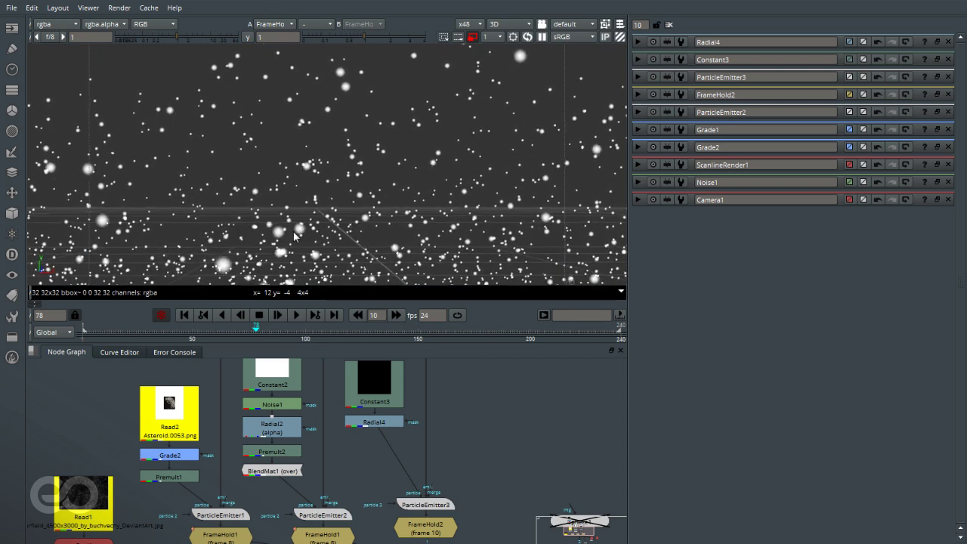
pyautogui.scroll(3, 273, 204)
pyautogui.keyDown('ctrl'); pyautogui.moveTo(274, 202); pyautogui.dragTo(428, 151); pyautogui.keyUp('ctrl')
pyautogui.scroll(-6, 392, 202)
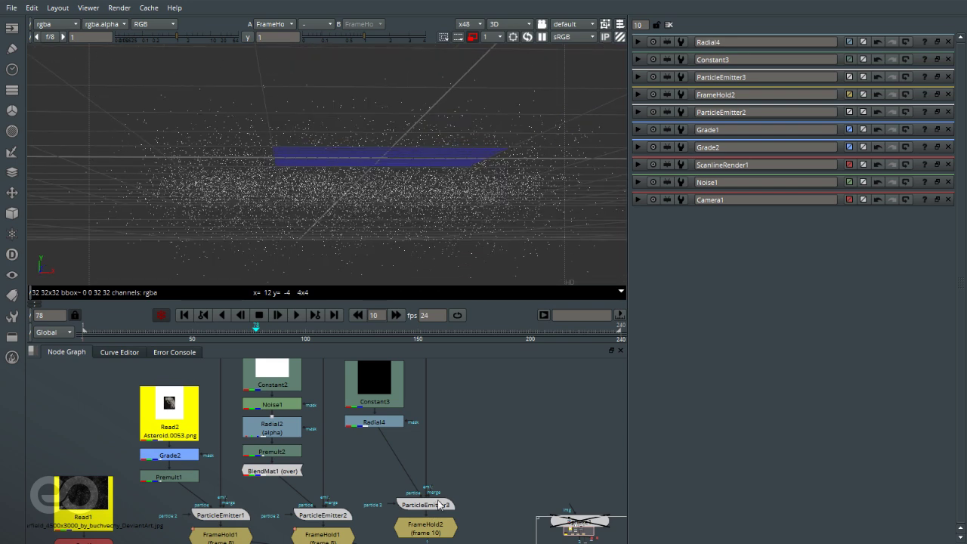
# Set ParticleEmitter3's size range to 5 and inspect the particle cloud in 3D
pyautogui.doubleClick(440, 505)
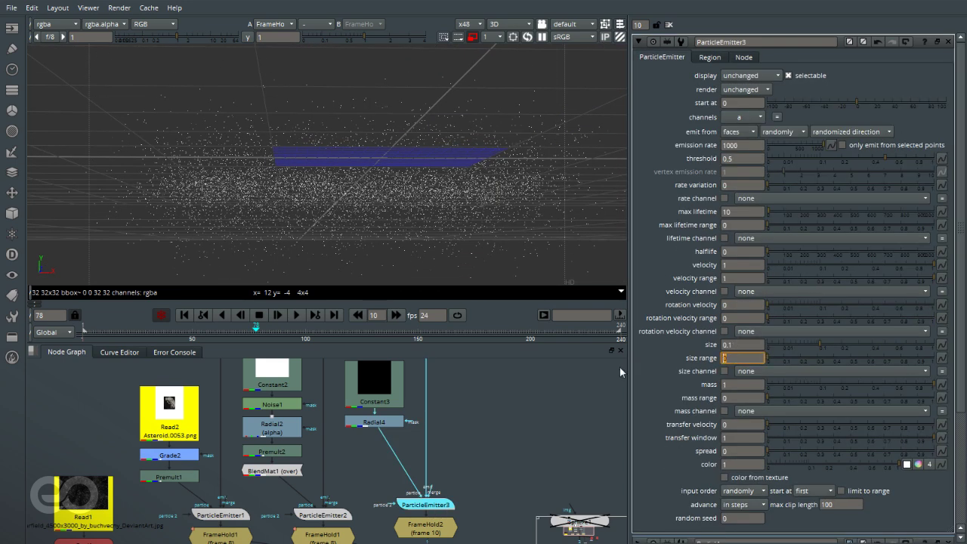
pyautogui.write('1')
pyautogui.write('5')
pyautogui.keyDown('ctrl'); pyautogui.moveTo(596, 209); pyautogui.dragTo(560, 251); pyautogui.keyUp('ctrl')
pyautogui.scroll(5, 561, 251)
pyautogui.scroll(-5, 560, 252)
# Connect FrameHold2 to Scene1 and view the ScanlineRender1 output in 2D
pyautogui.scroll(-4, 317, 487)
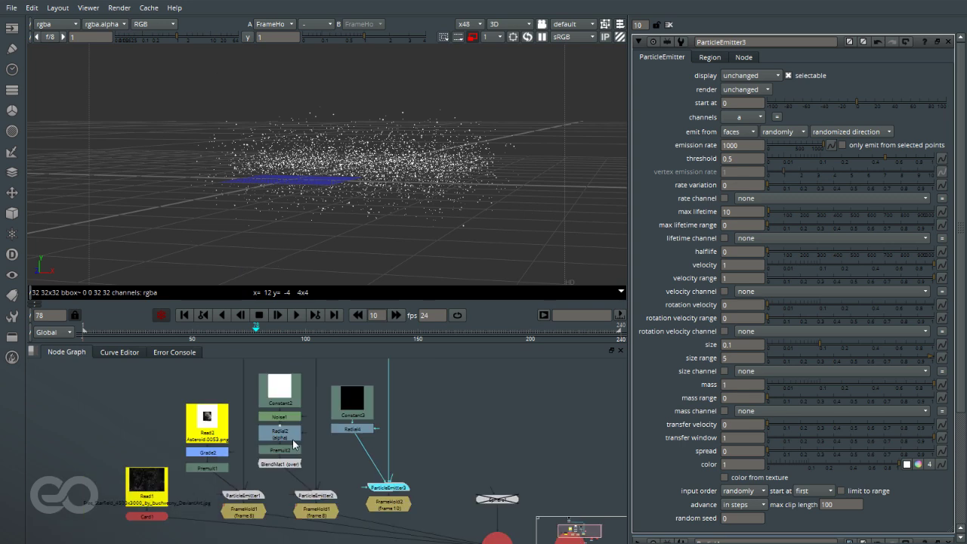
pyautogui.scroll(4, 319, 483)
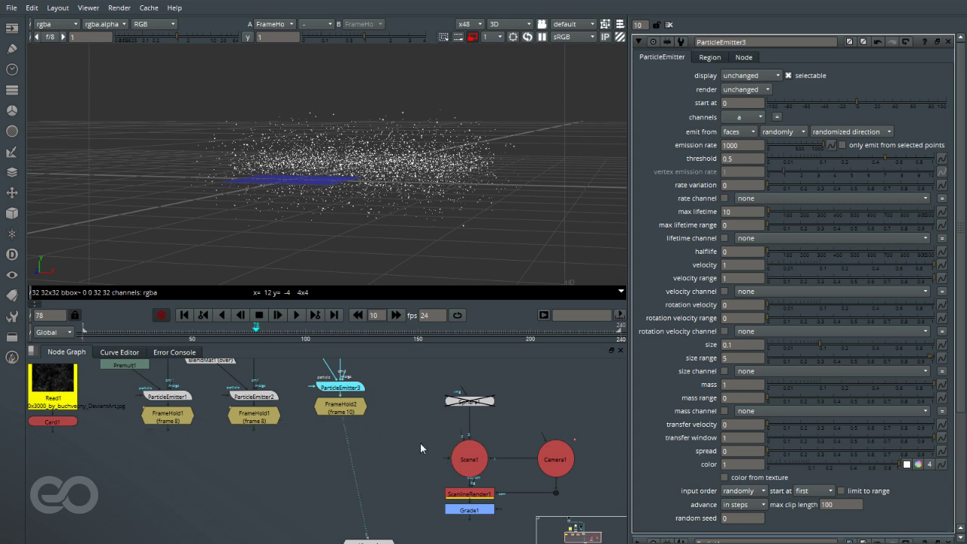
pyautogui.moveTo(438, 456); pyautogui.dragTo(352, 411)
pyautogui.click(466, 496)
pyautogui.press('1')
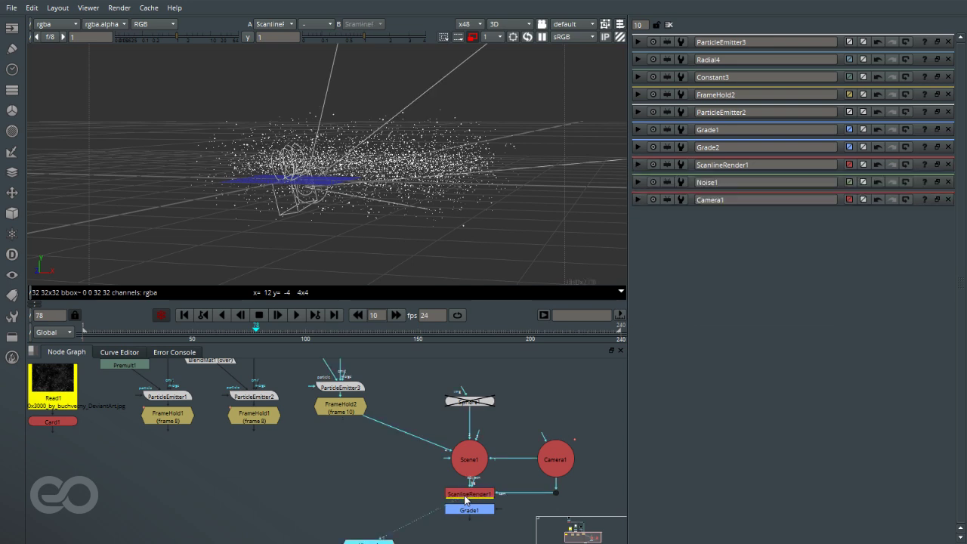
pyautogui.press('Tab')
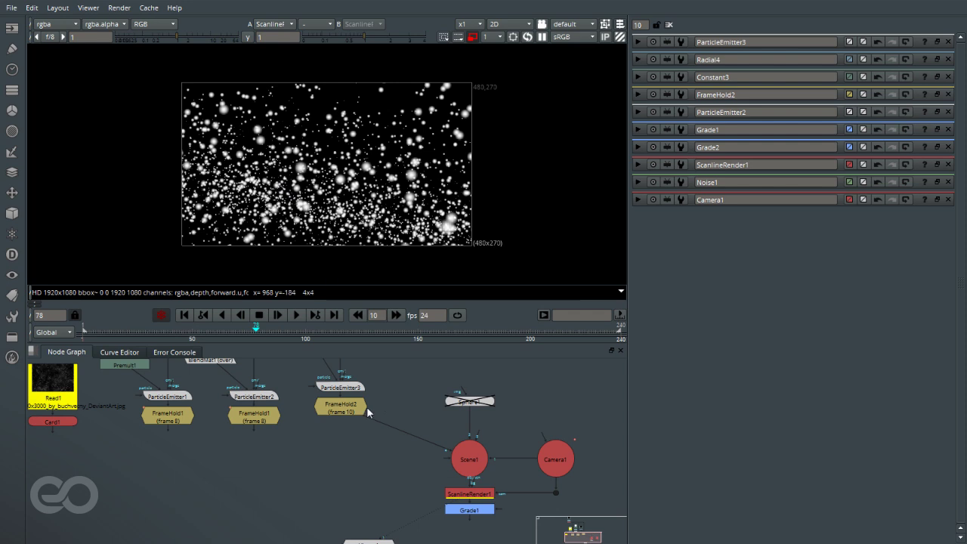
# Set ParticleEmitter3's particle size to 0.01 and check the render up close
pyautogui.doubleClick(348, 387)
pyautogui.click(738, 344)
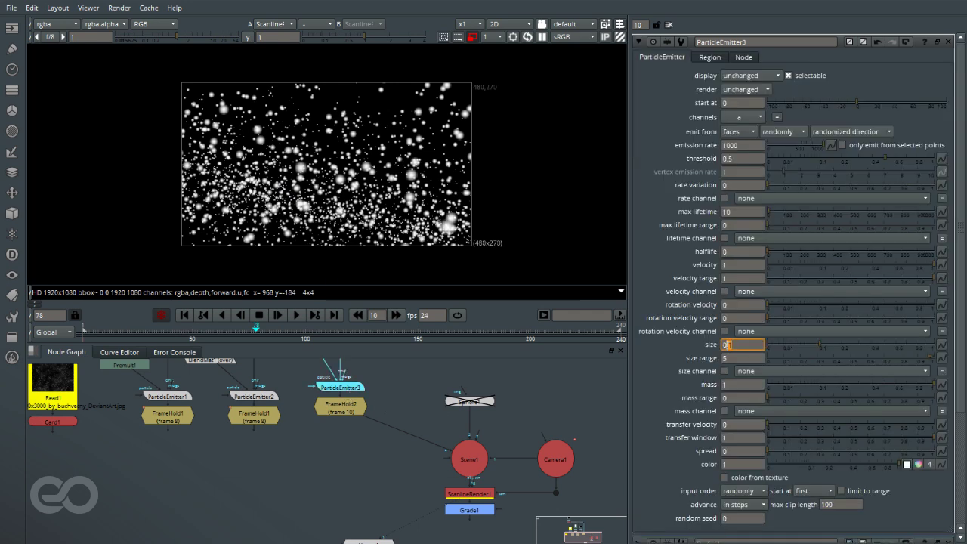
pyautogui.write('01')
pyautogui.press('Return')
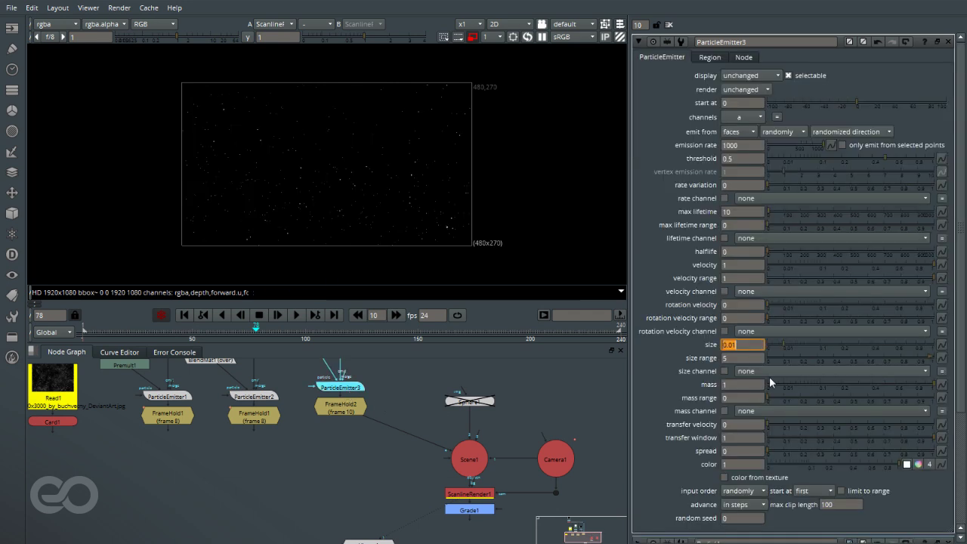
pyautogui.scroll(4, 329, 210)
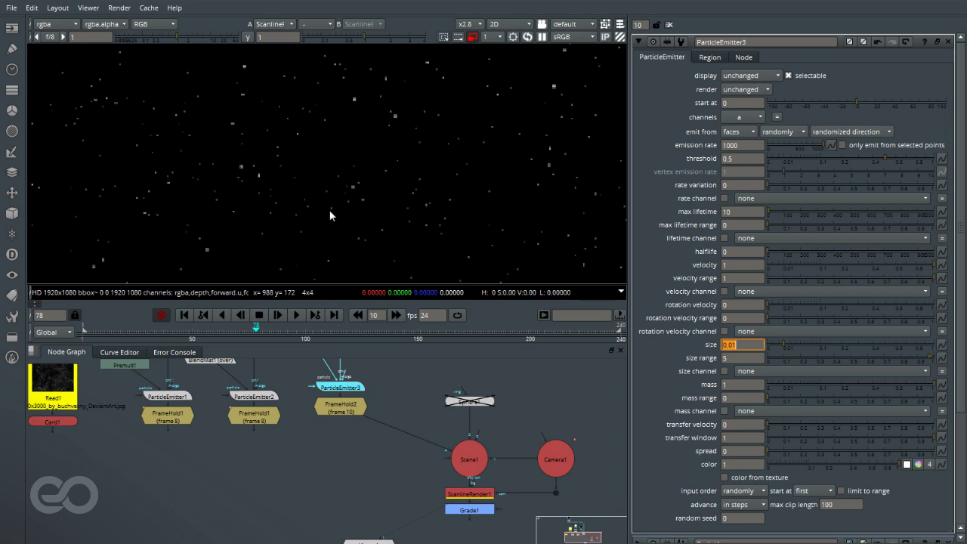
# Set ParticleEmitter3's emission rate to 10000 and its size range to 10
pyautogui.click(745, 145)
pyautogui.write('0')
pyautogui.press('Return')
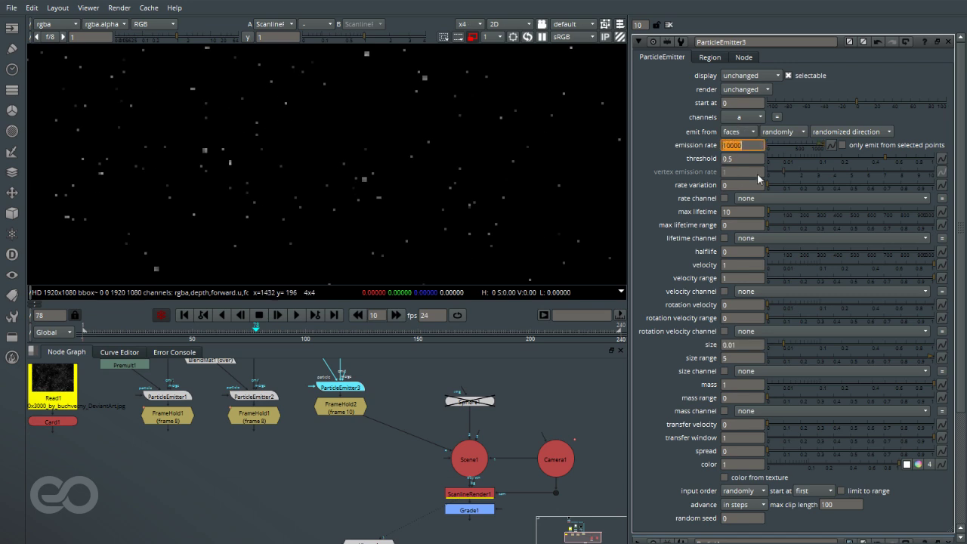
pyautogui.scroll(-4, 315, 186)
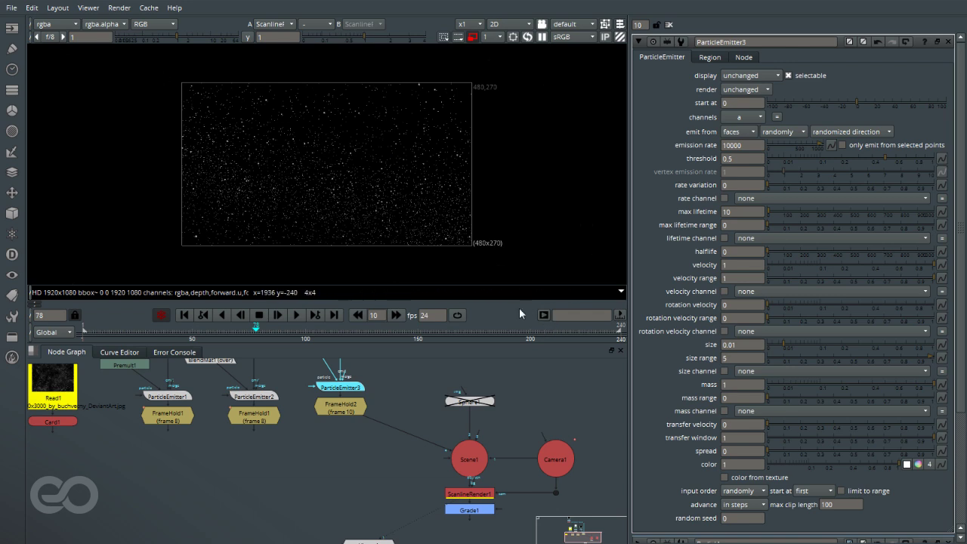
pyautogui.moveTo(745, 359); pyautogui.dragTo(598, 346)
pyautogui.write('10')
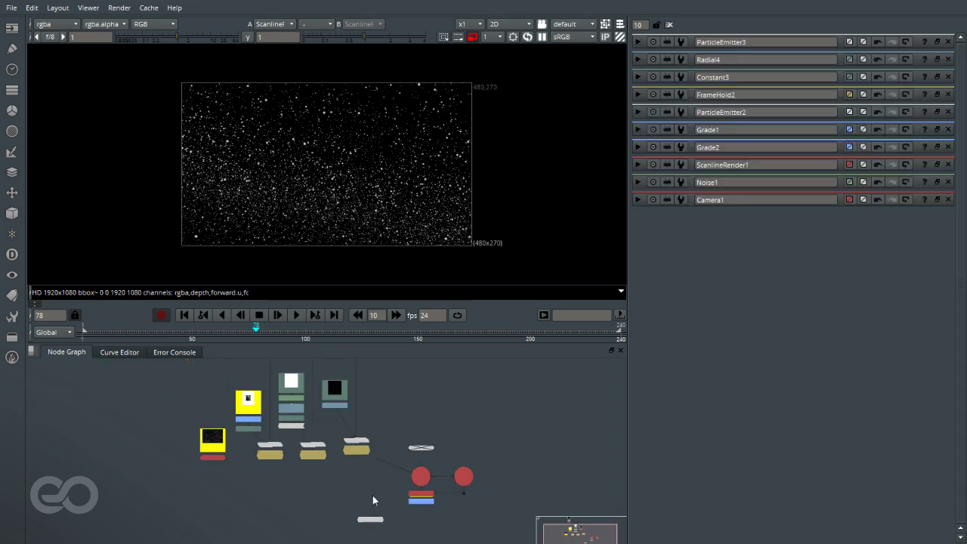
# Lower Radial4's opacity to 0.4
pyautogui.scroll(3, 365, 445)
pyautogui.scroll(2, 316, 387)
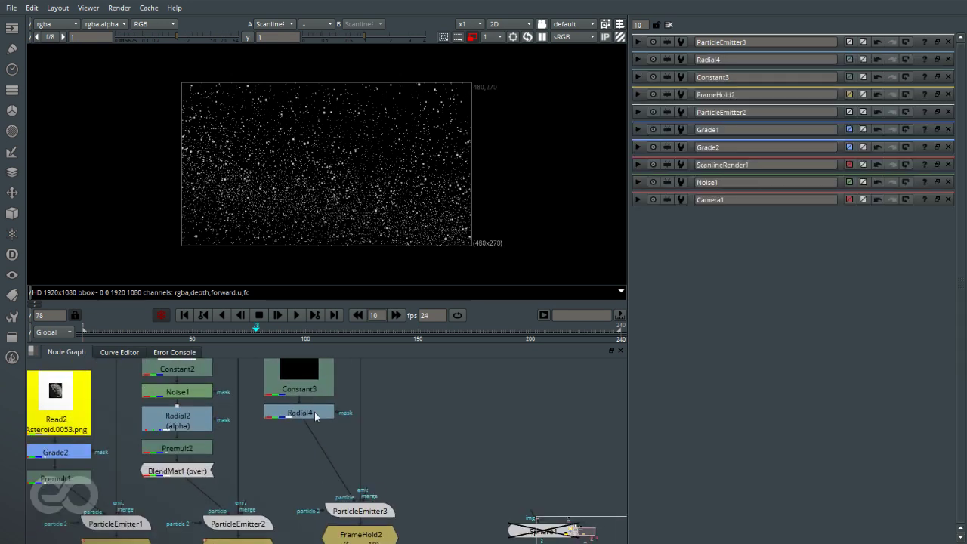
pyautogui.doubleClick(315, 412)
pyautogui.click(891, 115)
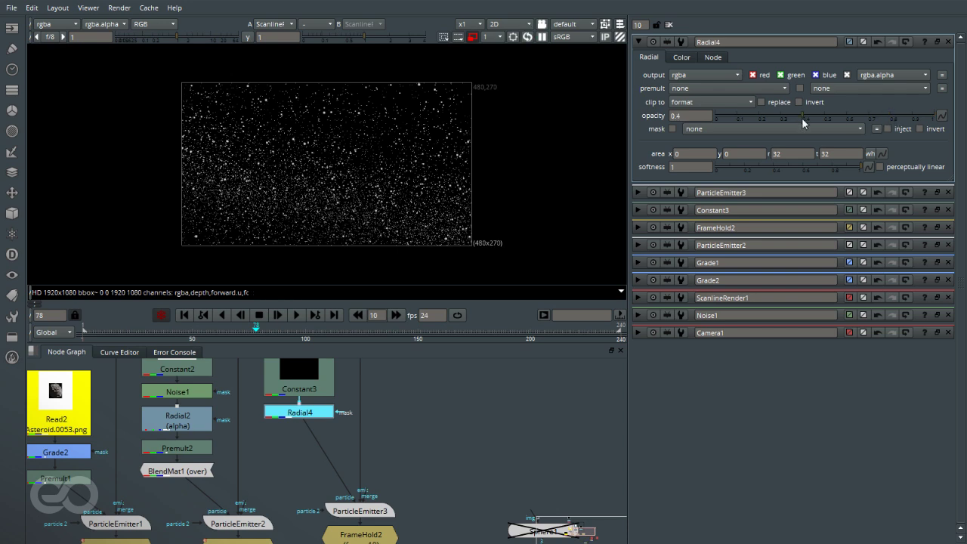
pyautogui.click(468, 472)
# Try to connect both frame 8 FrameHold nodes and Card1 to Scene1
pyautogui.scroll(-3, 438, 421)
pyautogui.scroll(2, 385, 466)
pyautogui.scroll(-2, 262, 423)
pyautogui.scroll(2, 291, 466)
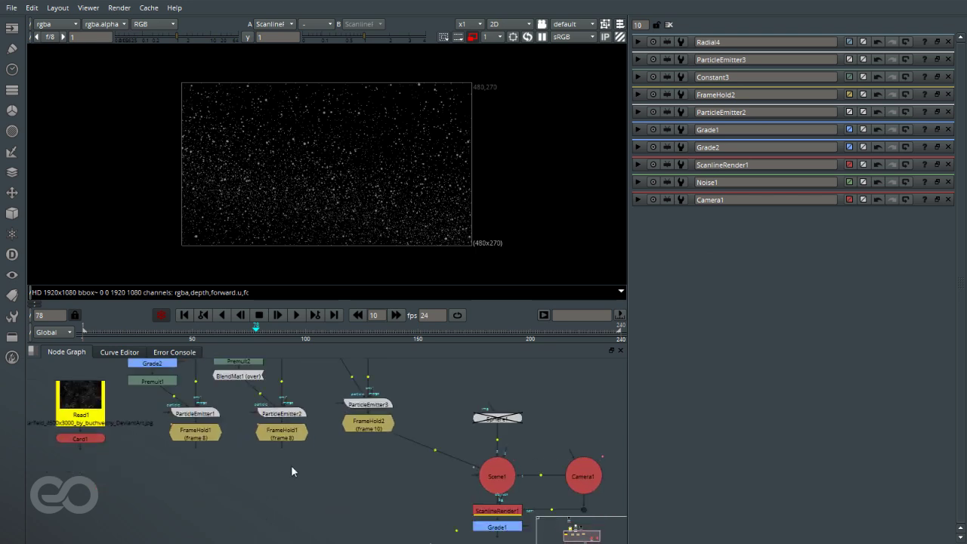
pyautogui.moveTo(284, 448); pyautogui.dragTo(502, 478)
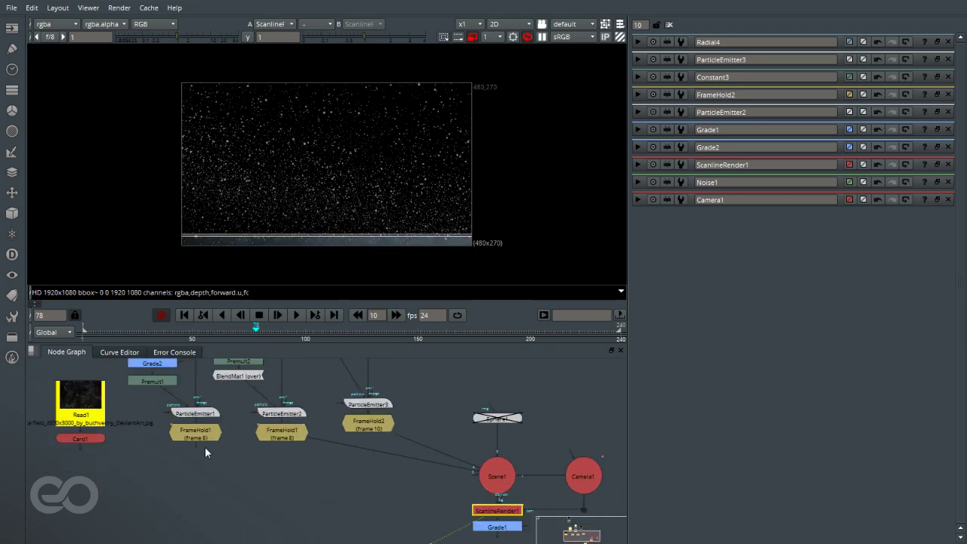
pyautogui.moveTo(195, 444); pyautogui.dragTo(497, 475)
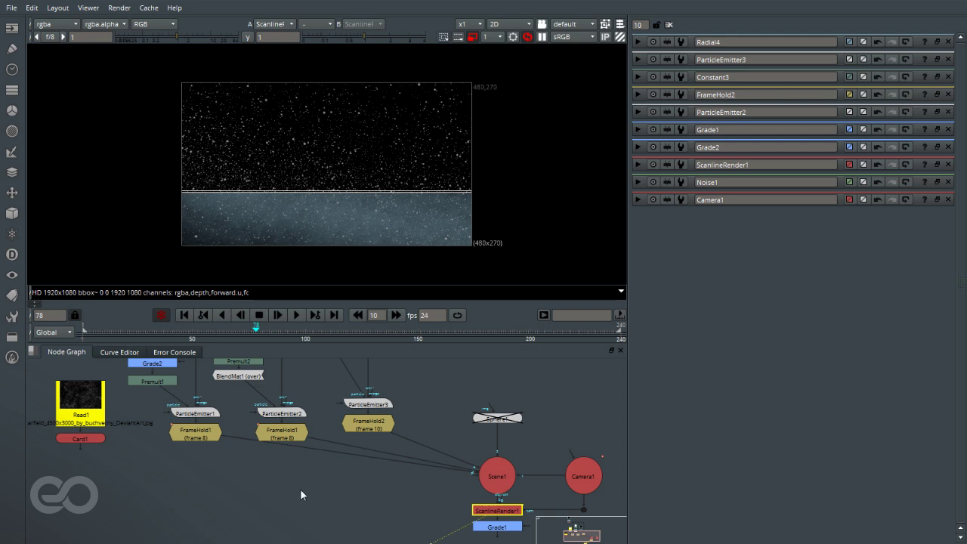
pyautogui.moveTo(94, 463); pyautogui.dragTo(473, 473)
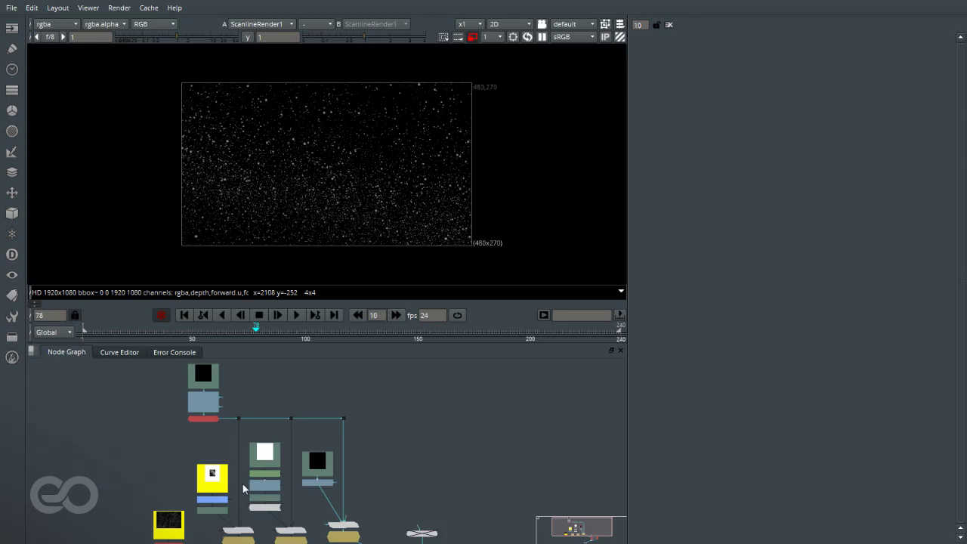
# Pause the viewer and reconnect Card1 and the two frame 8 FrameHold nodes to Scene1
pyautogui.scroll(-5, 243, 483)
pyautogui.scroll(5, 290, 481)
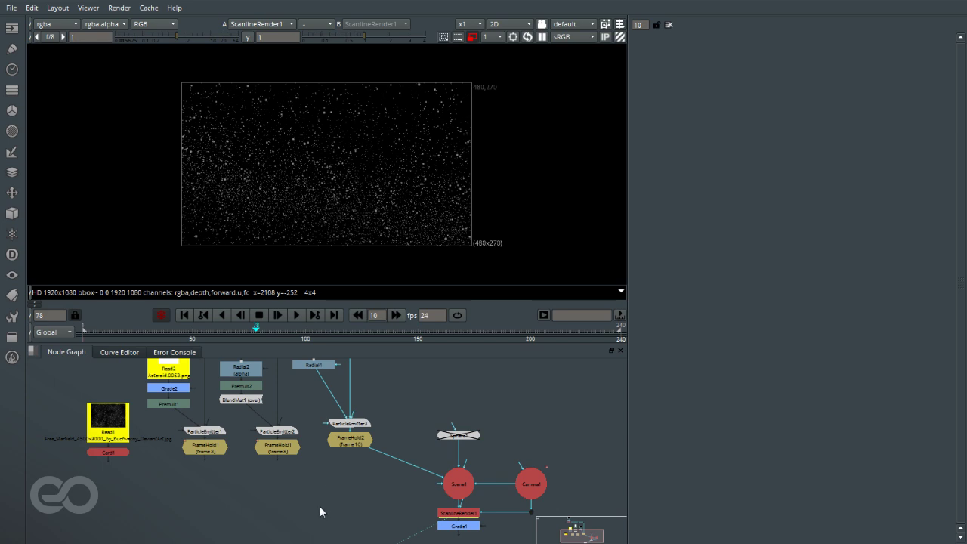
pyautogui.press('p')
pyautogui.moveTo(480, 515); pyautogui.dragTo(464, 487)
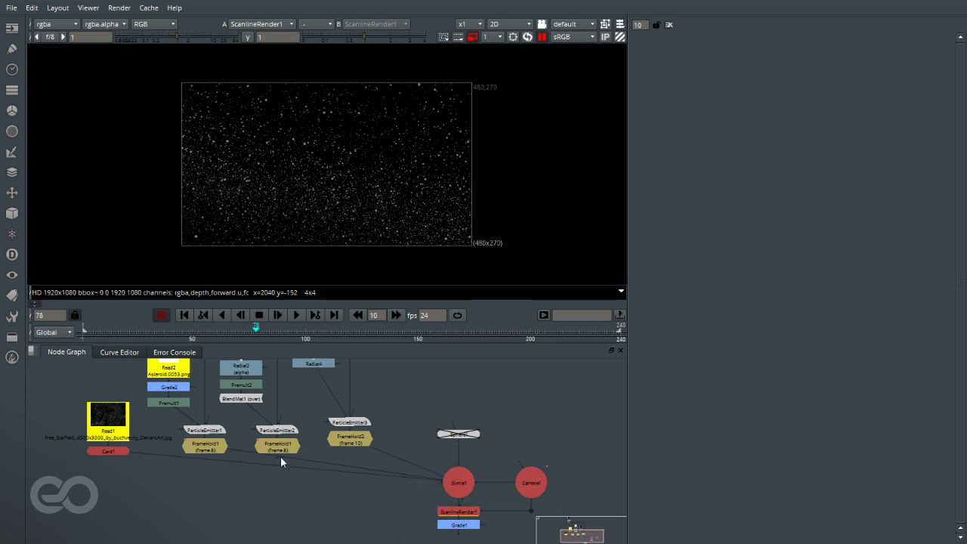
pyautogui.moveTo(316, 470); pyautogui.dragTo(454, 486)
# View Grade1's output, resume viewer updates and move the playhead to frame 52
pyautogui.press('1')
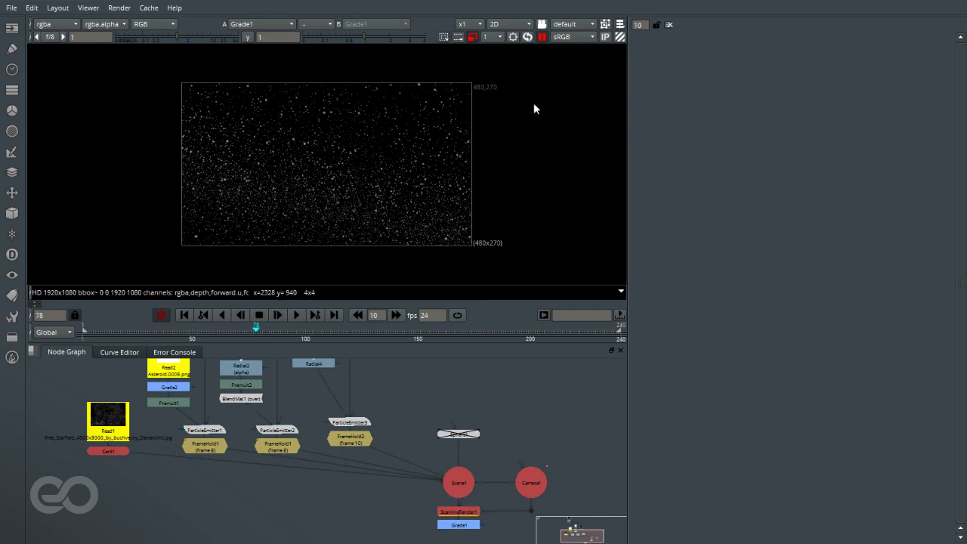
pyautogui.click(543, 37)
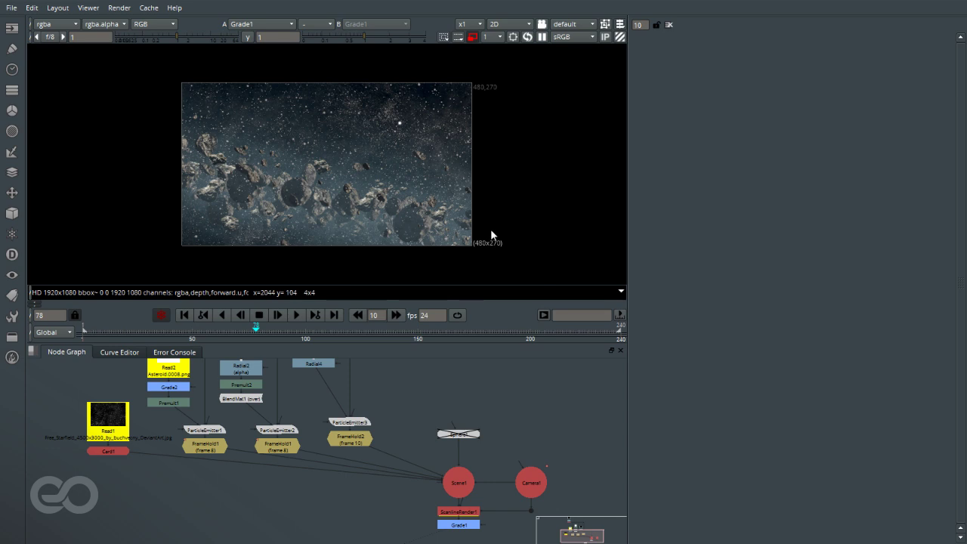
pyautogui.click(198, 331)
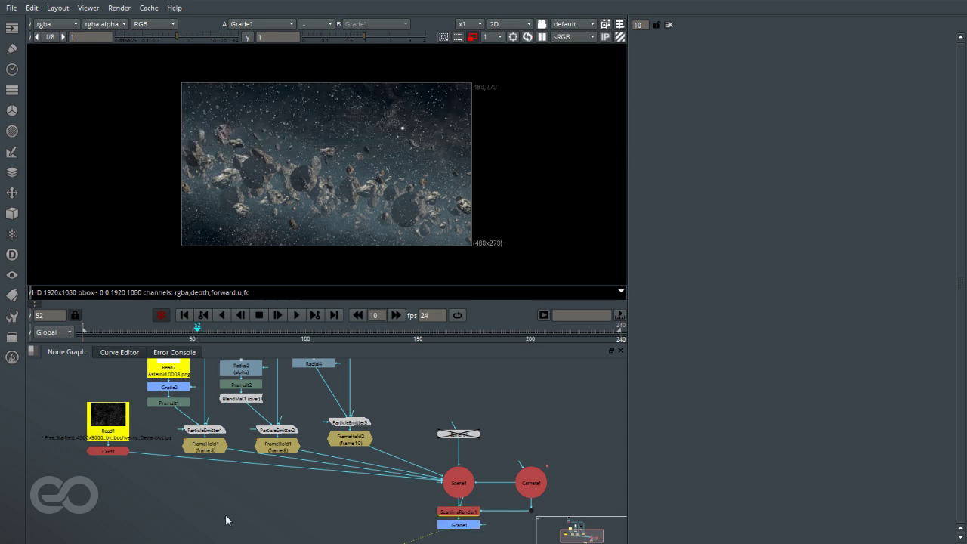
# Try Radial4's opacity at 0.2, and settle on 0.1 to make the debris particles subtler
pyautogui.scroll(-5, 227, 515)
pyautogui.scroll(7, 261, 445)
pyautogui.doubleClick(274, 463)
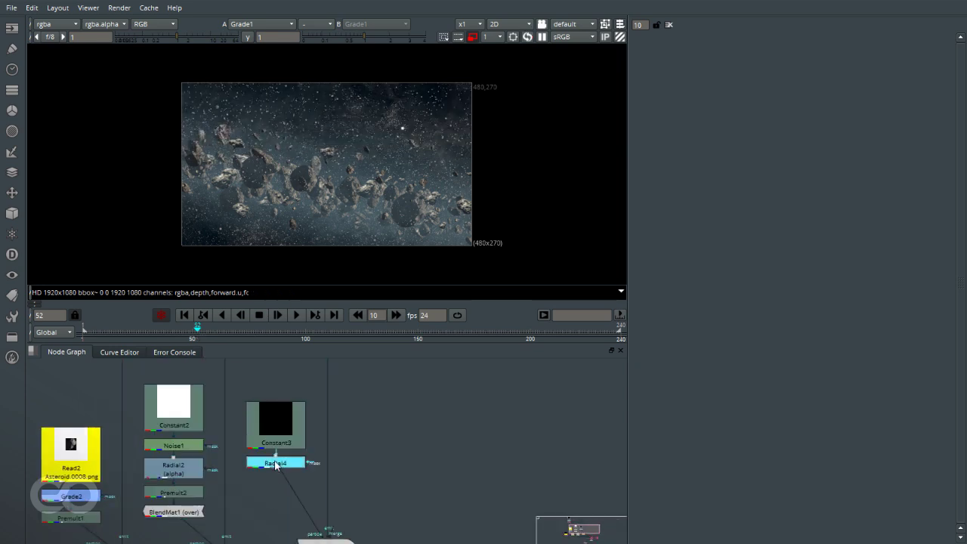
pyautogui.scroll(4, 401, 211)
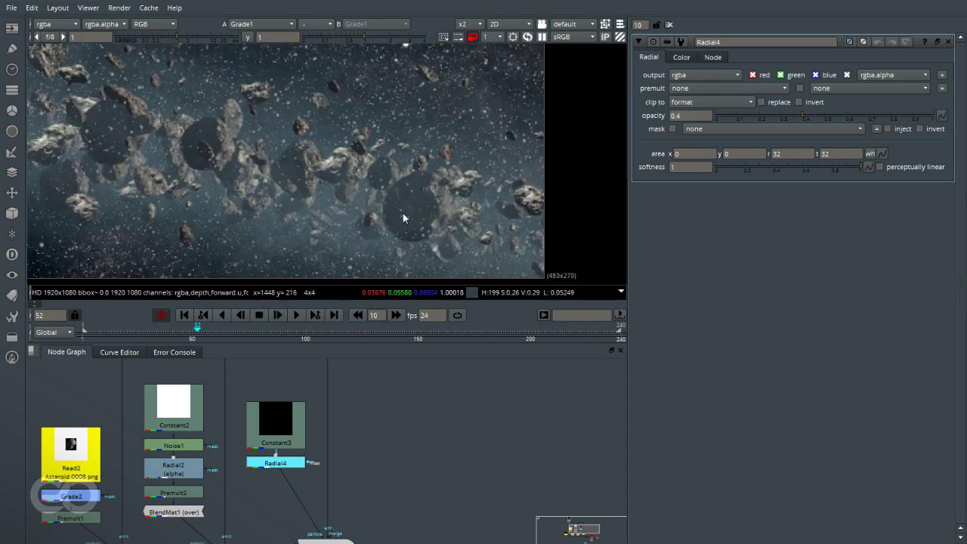
pyautogui.press('f')
pyautogui.click(682, 116)
pyautogui.press('BackSpace')
pyautogui.write('2')
pyautogui.press('Return')
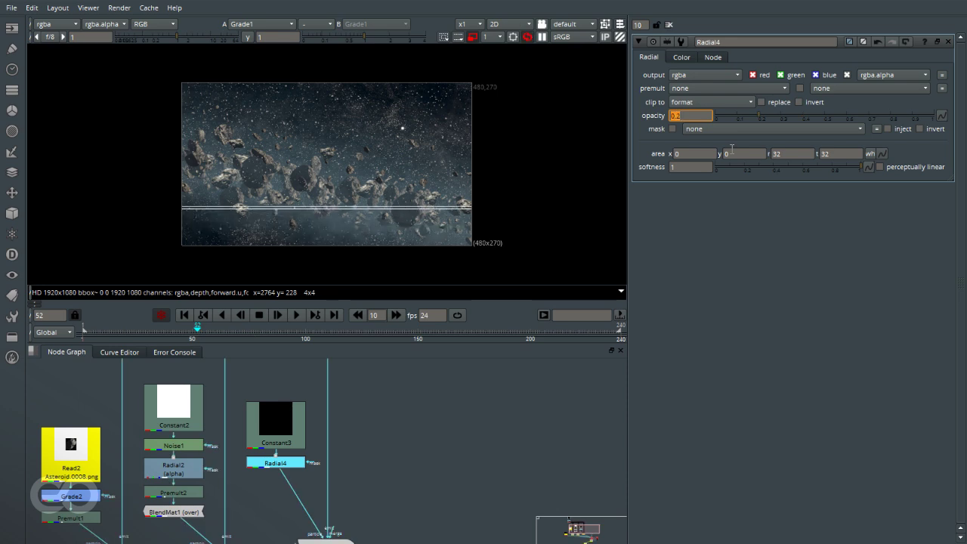
pyautogui.write('0.1')
pyautogui.press('Return')
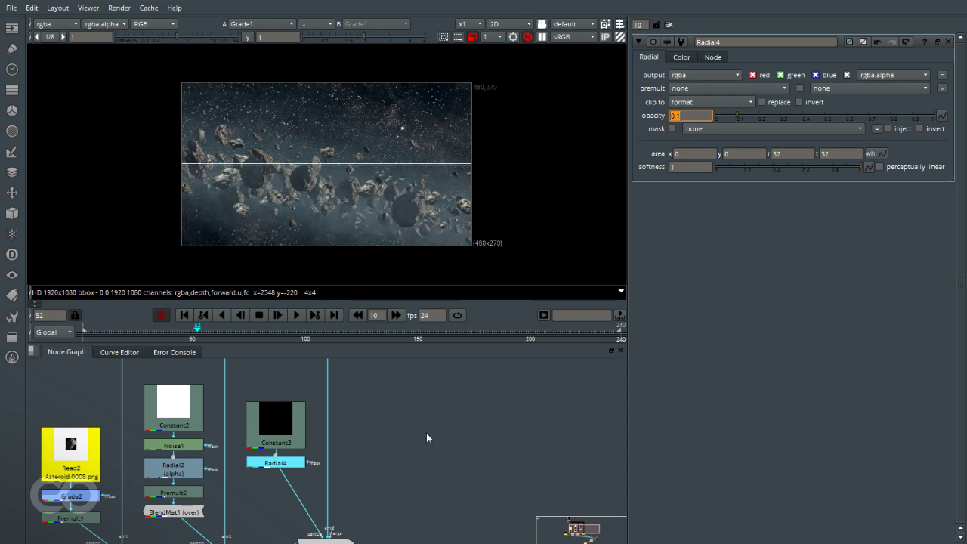
# Add a ColorCorrect node directly after Grade1
pyautogui.click(427, 434)
pyautogui.scroll(-7, 312, 413)
pyautogui.scroll(7, 359, 499)
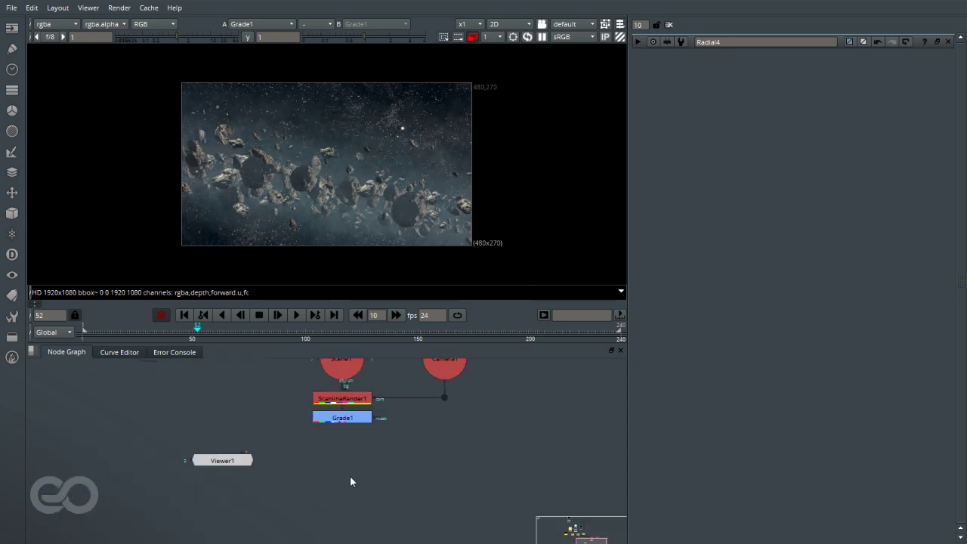
pyautogui.click(347, 419)
pyautogui.scroll(2, 347, 419)
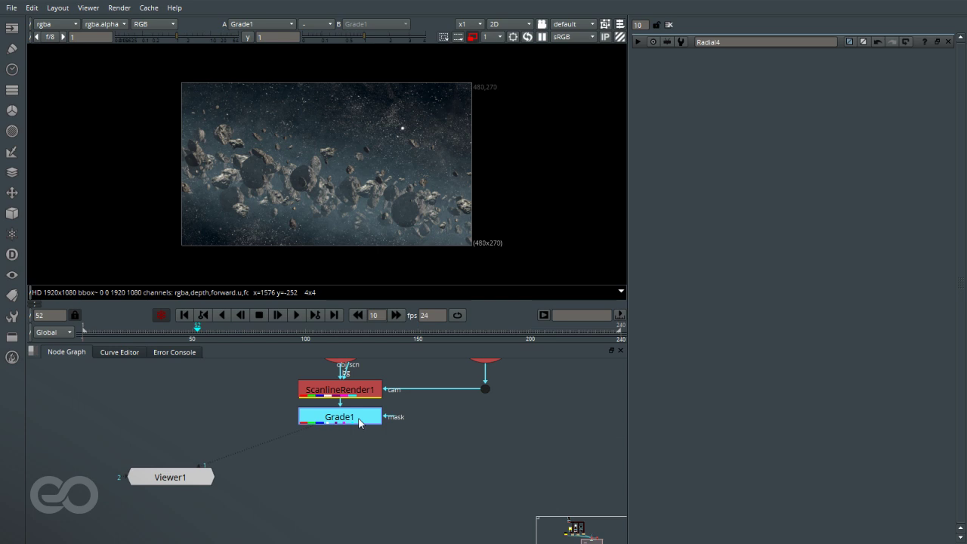
pyautogui.press('c')
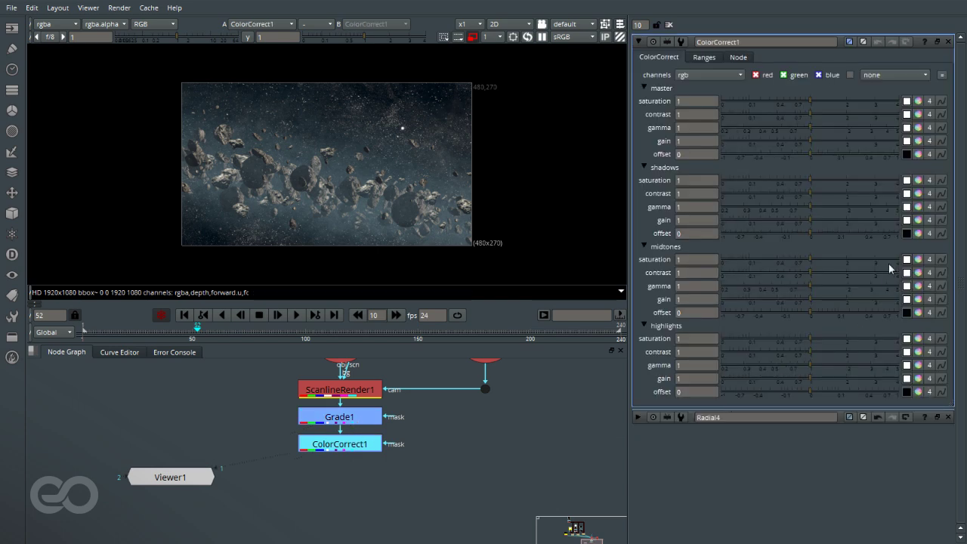
# Tint ColorCorrect1's shadows offset slightly blue, with red 0, green about 0.0021 and blue 0.006
pyautogui.click(919, 233)
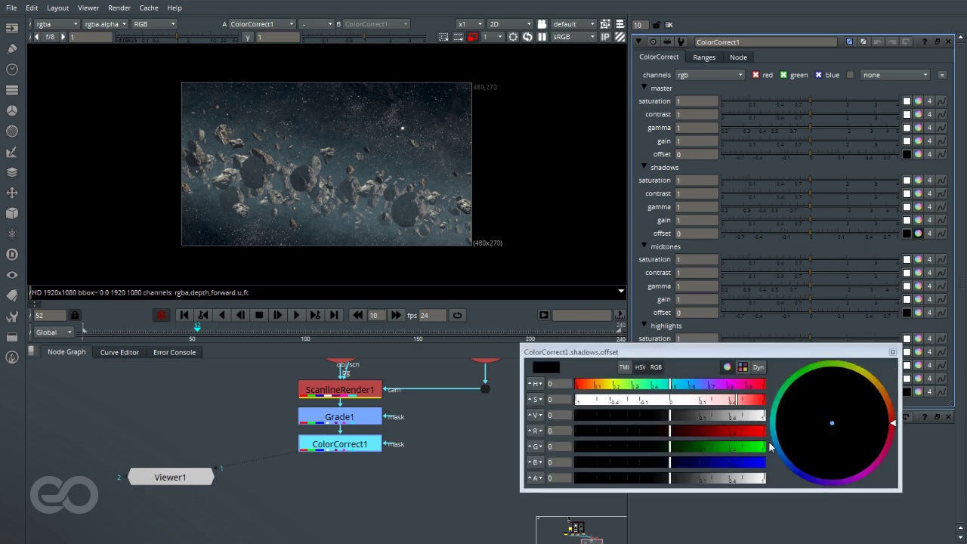
pyautogui.click(678, 417)
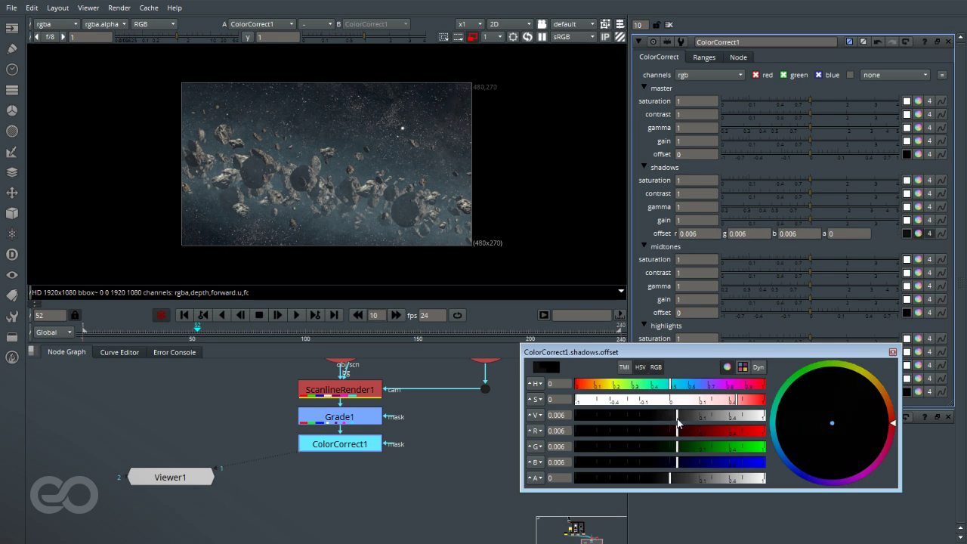
pyautogui.moveTo(789, 436)
pyautogui.mouseDown()
pyautogui.moveTo(806, 486)
pyautogui.moveTo(793, 476)
pyautogui.moveTo(768, 481)
pyautogui.mouseUp()
pyautogui.click(892, 351)
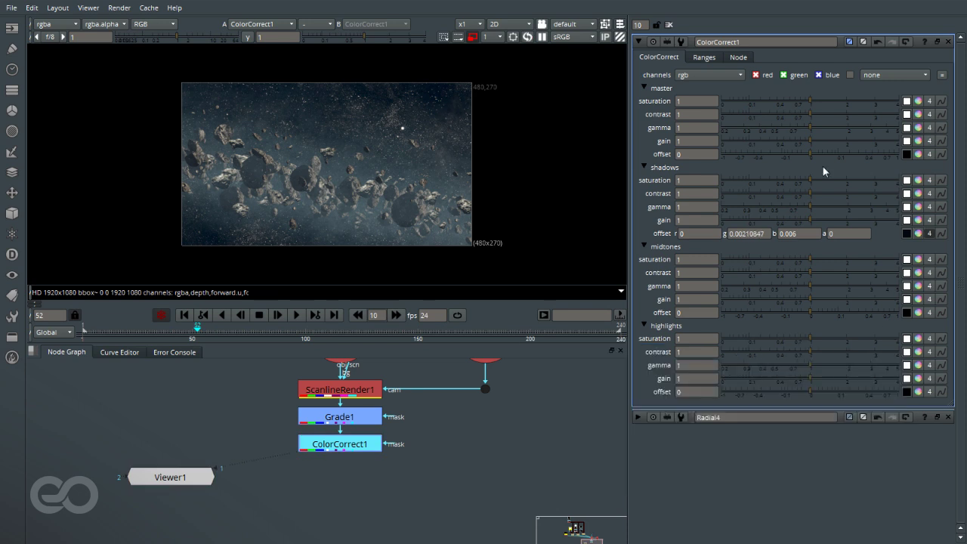
# Set ColorCorrect1's master saturation to 0.94 and tint its midtones gamma to red about 0.921, green about 0.956 and blue 1
pyautogui.click(815, 103)
pyautogui.click(918, 286)
pyautogui.moveTo(827, 429); pyautogui.dragTo(829, 425)
pyautogui.click(893, 353)
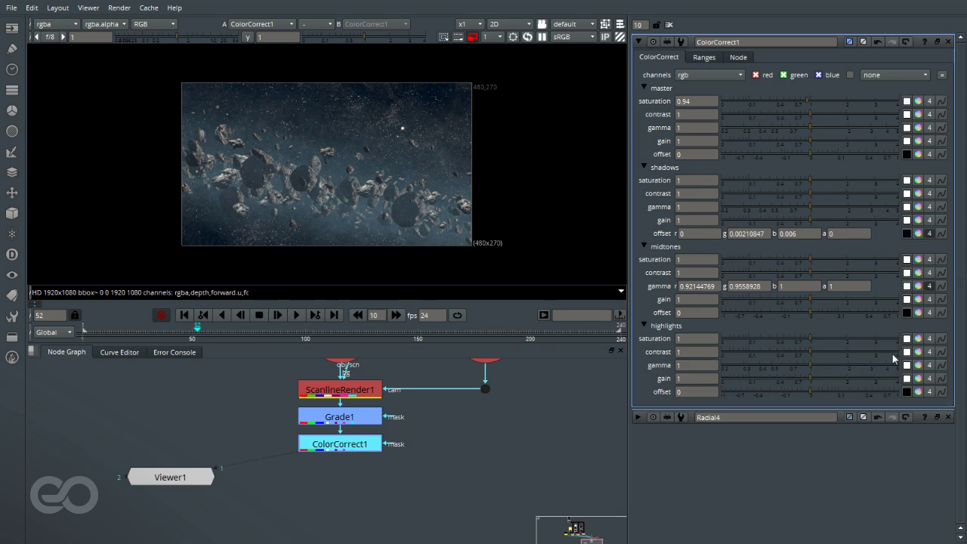
pyautogui.scroll(4, 362, 165)
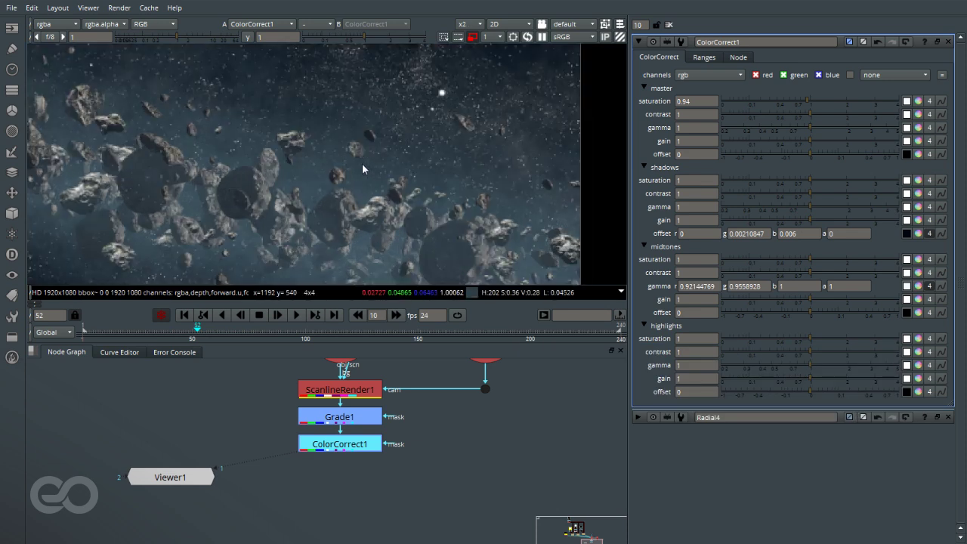
pyautogui.scroll(-4, 362, 165)
# View the starfield image from Read1 in the viewer and examine its stars and background brightness up close
pyautogui.click(451, 435)
pyautogui.scroll(-7, 444, 503)
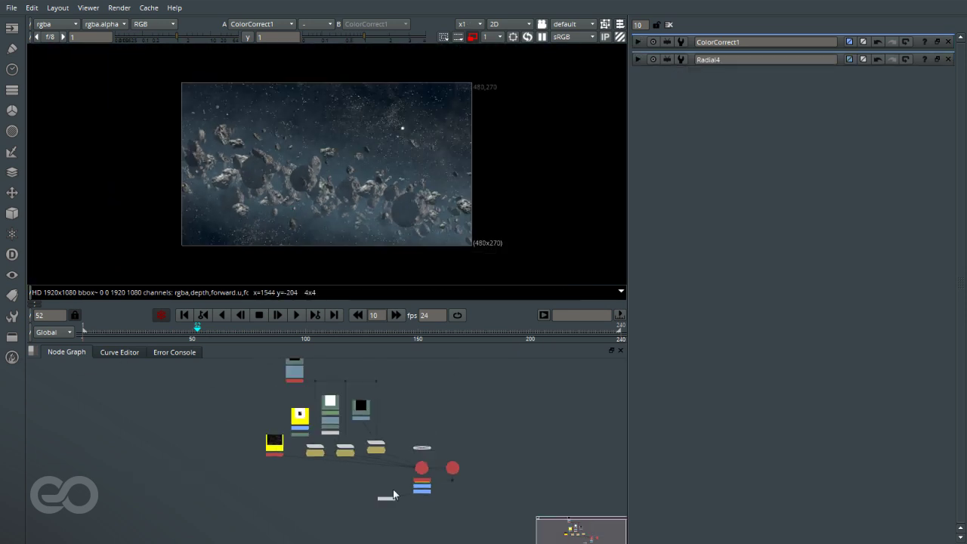
pyautogui.scroll(5, 285, 456)
pyautogui.scroll(5, 285, 454)
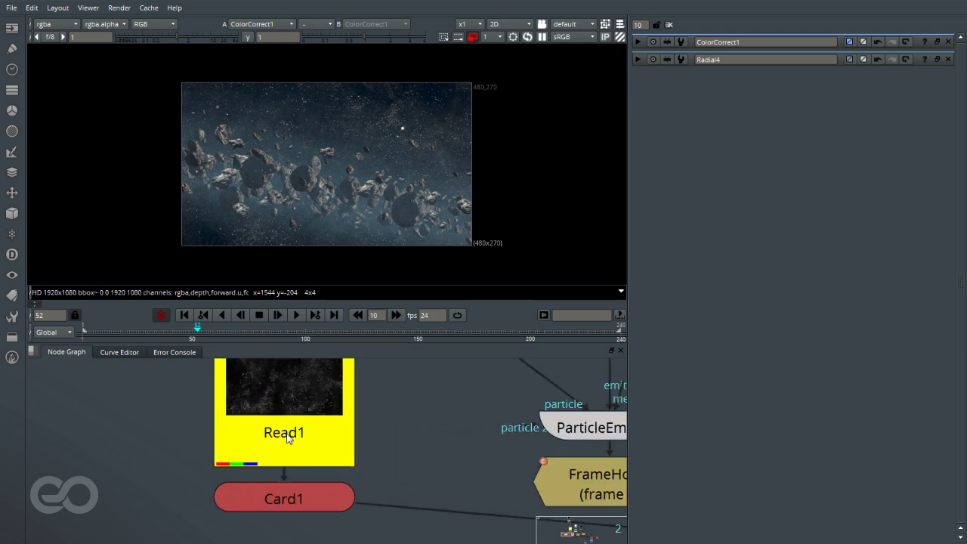
pyautogui.scroll(-4, 295, 374)
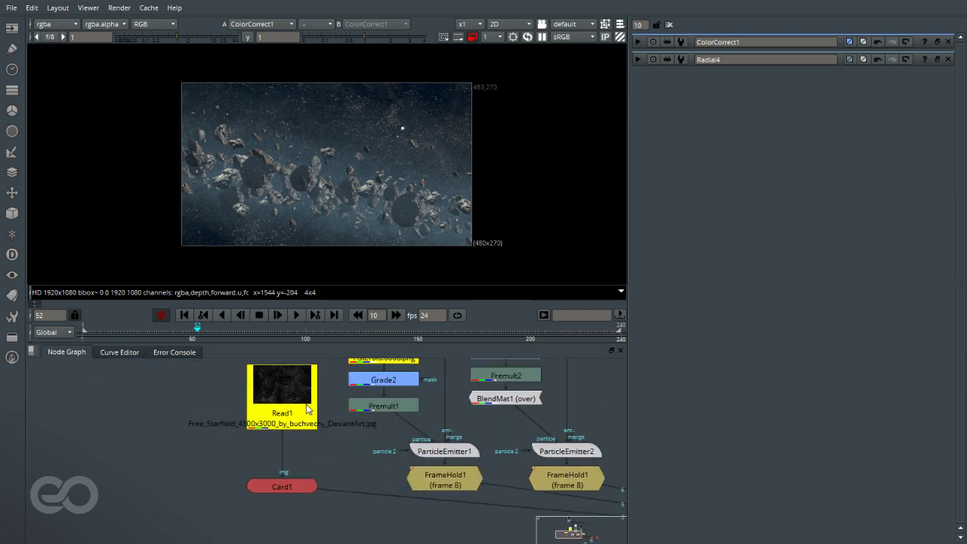
pyautogui.scroll(2, 285, 410)
pyautogui.press('1')
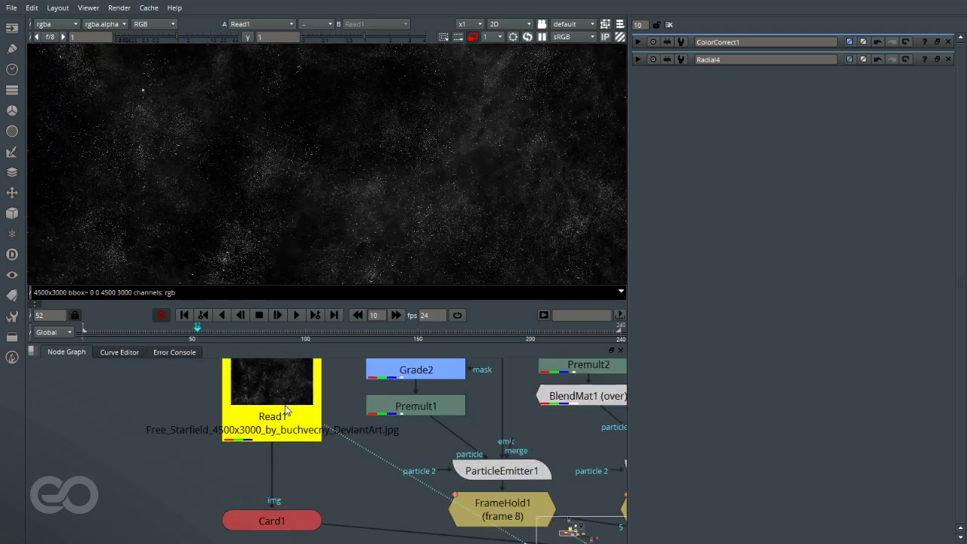
pyautogui.scroll(-5, 387, 153)
pyautogui.scroll(10, 394, 180)
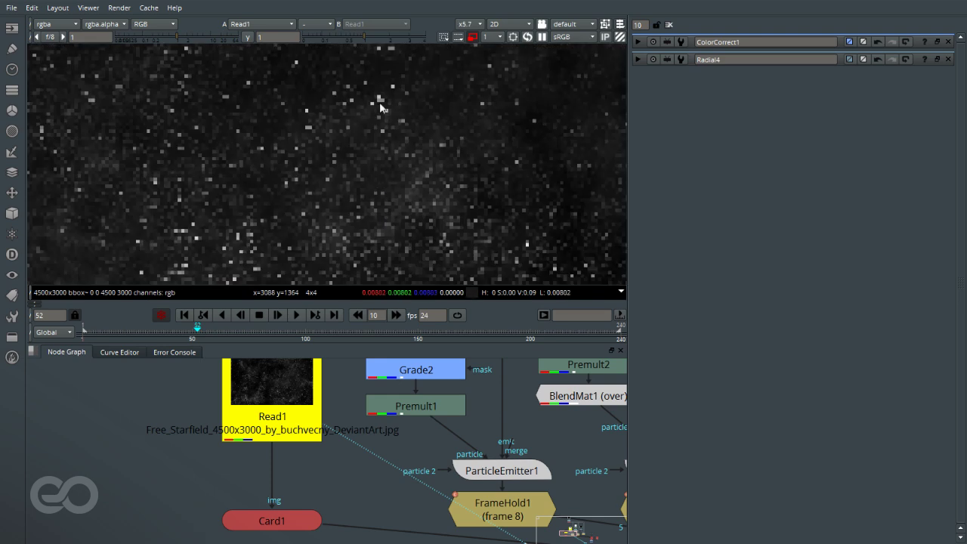
pyautogui.scroll(-5, 363, 254)
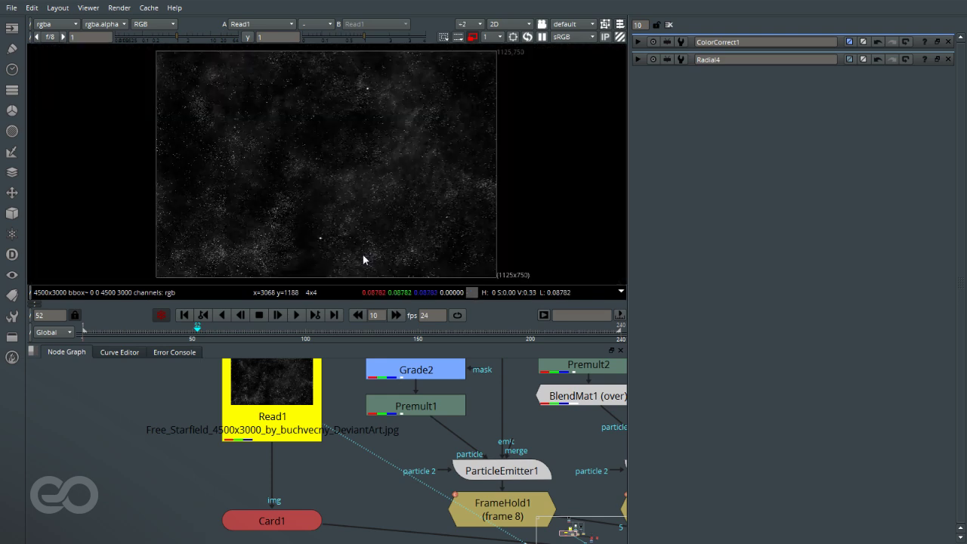
pyautogui.scroll(4, 265, 241)
pyautogui.scroll(-5, 302, 193)
# Insert a ColorLookup node between Read1 and Card1
pyautogui.click(262, 428)
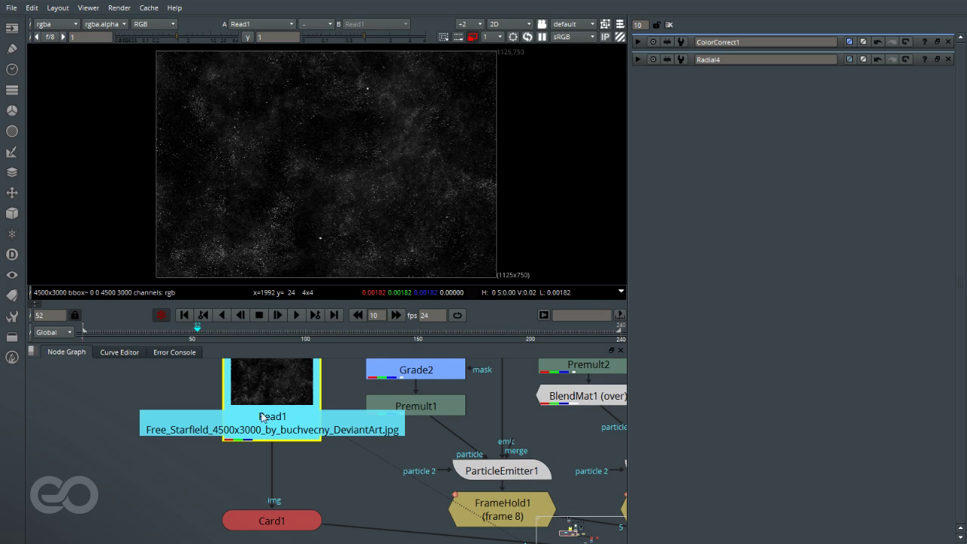
pyautogui.press('Tab')
pyautogui.write('col')
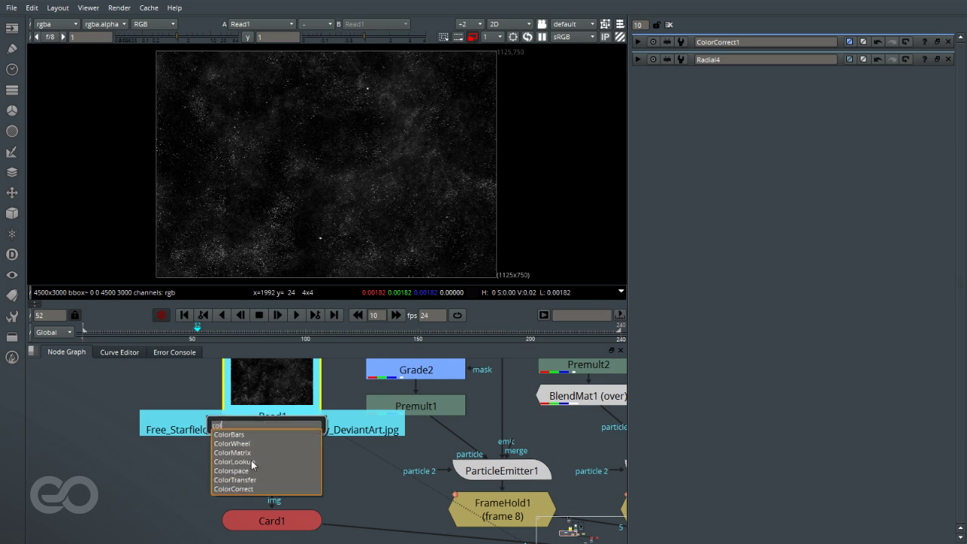
pyautogui.click(252, 462)
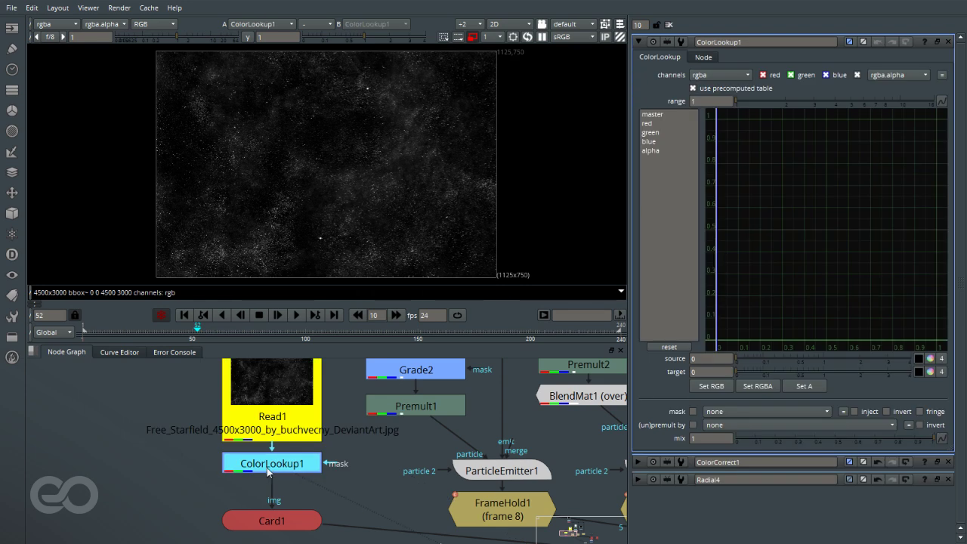
# Raise the end point of ColorLookup1's master curve at x 1 to y about 10 to brighten the stars
pyautogui.click(660, 115)
pyautogui.keyDown('alt'); pyautogui.moveTo(812, 194); pyautogui.dragTo(795, 321, button='middle'); pyautogui.keyUp('alt')
pyautogui.keyDown('alt'); pyautogui.moveTo(812, 231); pyautogui.dragTo(892, 306, button='middle'); pyautogui.keyUp('alt')
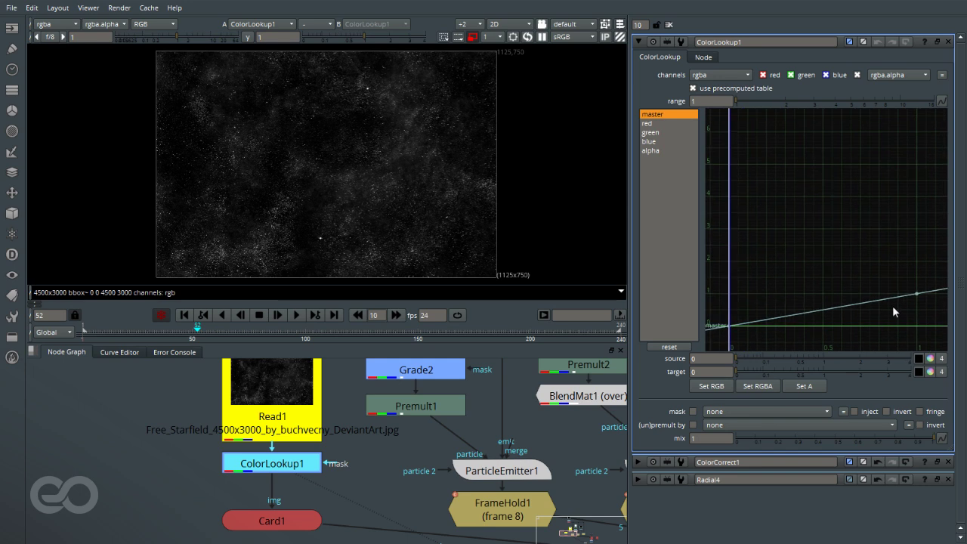
pyautogui.moveTo(914, 291); pyautogui.dragTo(899, 132)
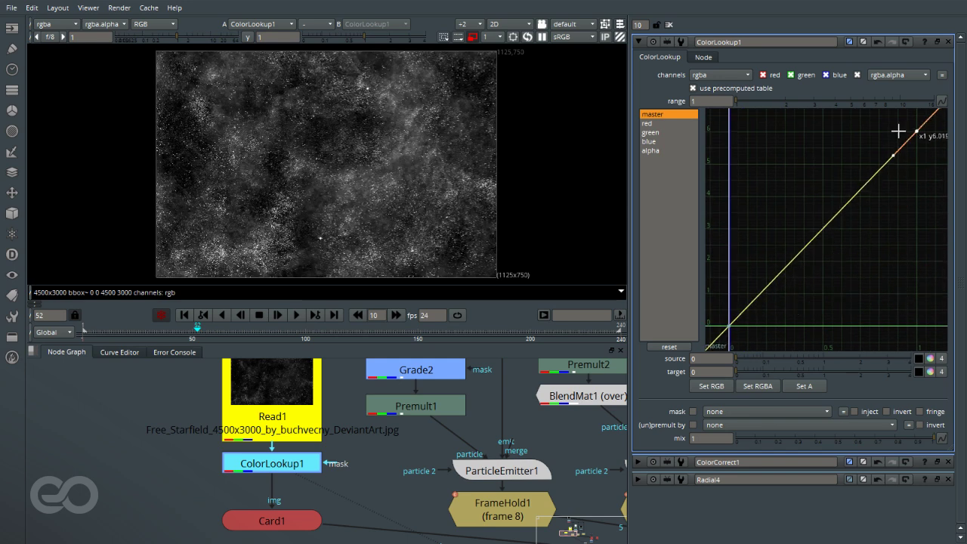
pyautogui.moveTo(797, 188); pyautogui.dragTo(804, 364, button='middle')
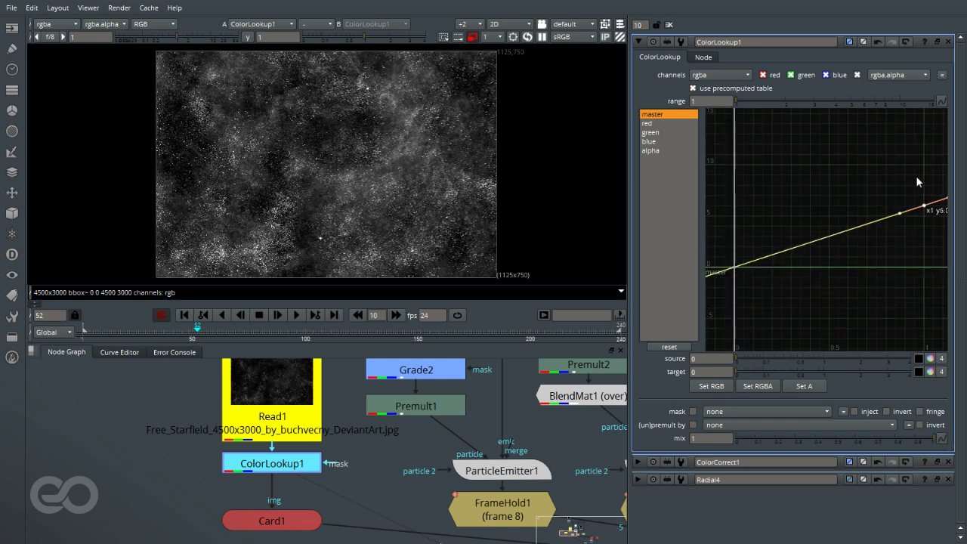
pyautogui.moveTo(924, 200); pyautogui.dragTo(921, 163)
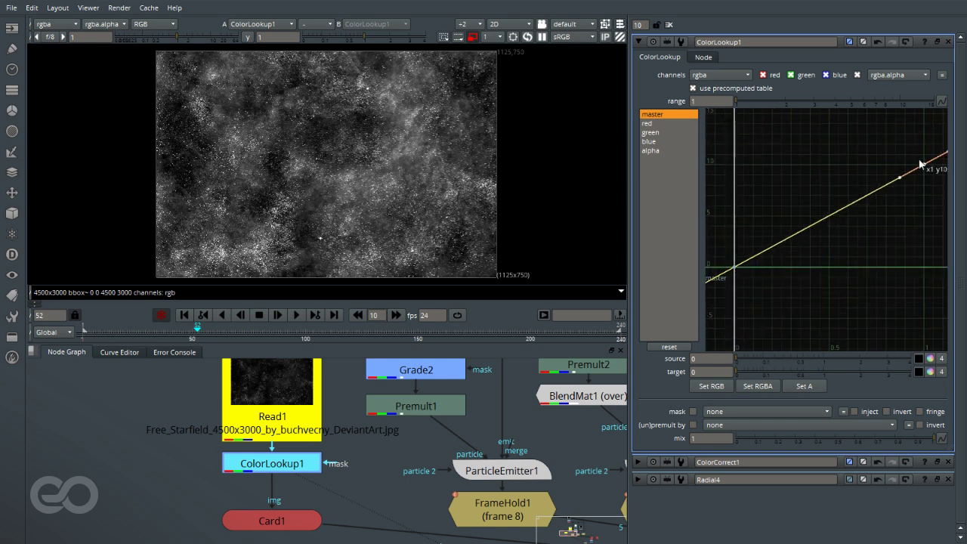
# Flatten the master curve's tangent at the origin, lift it slightly, and steepen the end point's tangent to hold down the low values
pyautogui.moveTo(723, 246); pyautogui.dragTo(769, 295)
pyautogui.press('h')
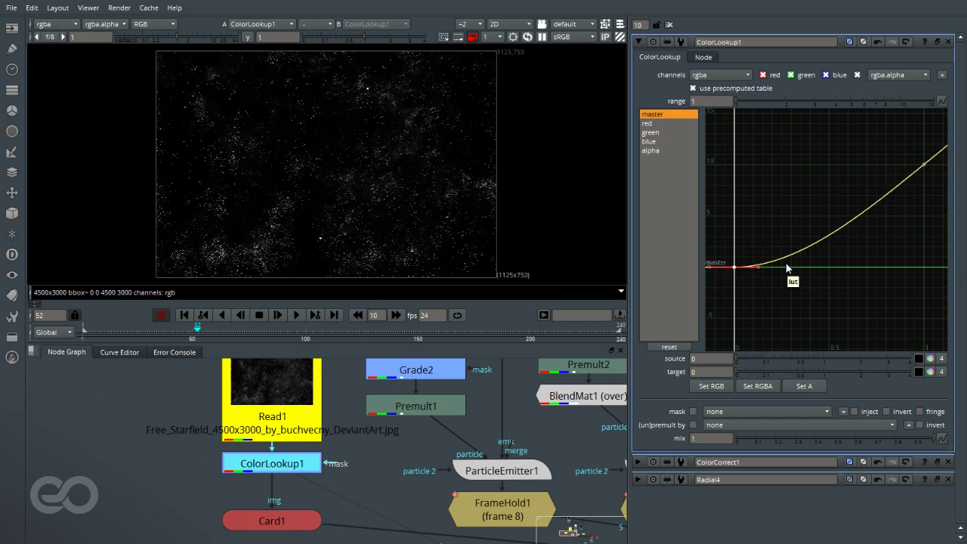
pyautogui.moveTo(895, 141); pyautogui.dragTo(939, 206)
pyautogui.press('f')
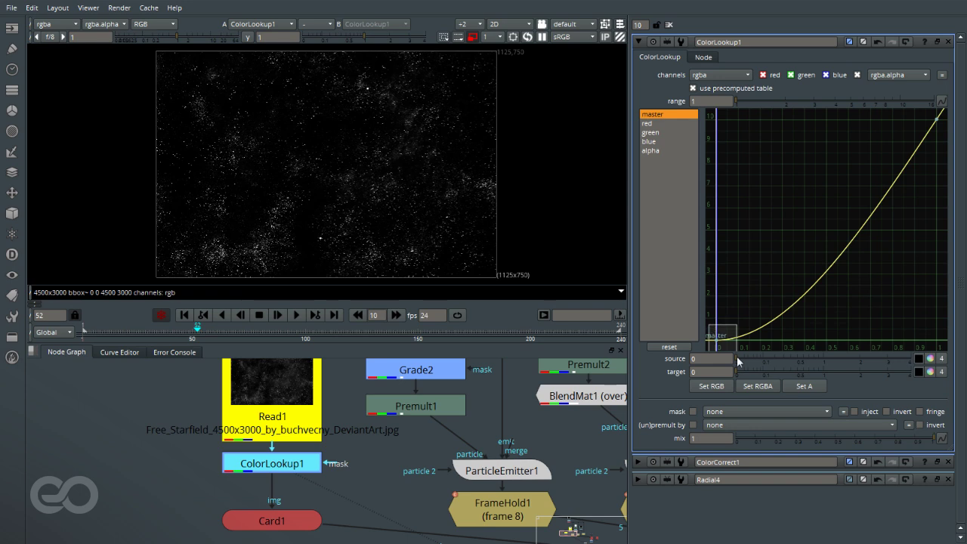
pyautogui.moveTo(743, 337); pyautogui.dragTo(742, 333)
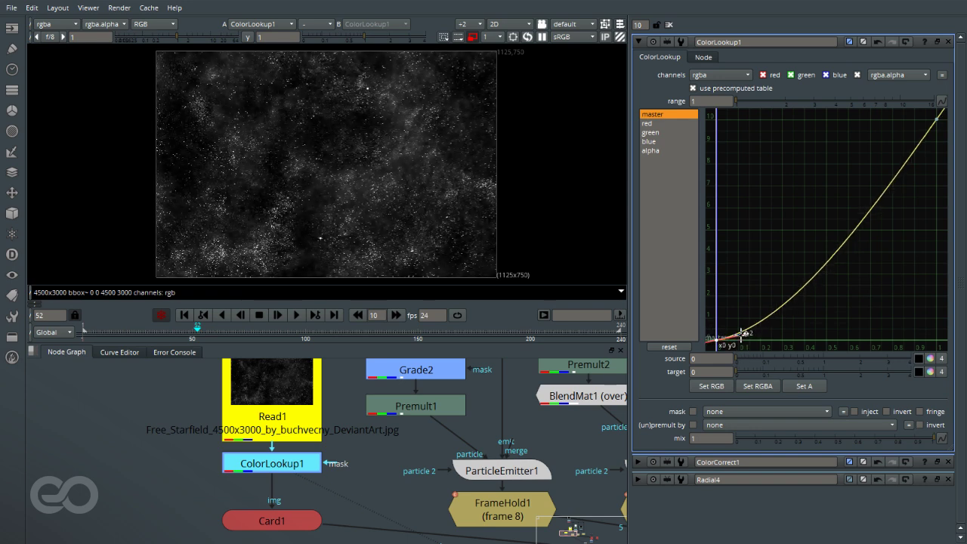
pyautogui.moveTo(924, 111); pyautogui.dragTo(927, 157)
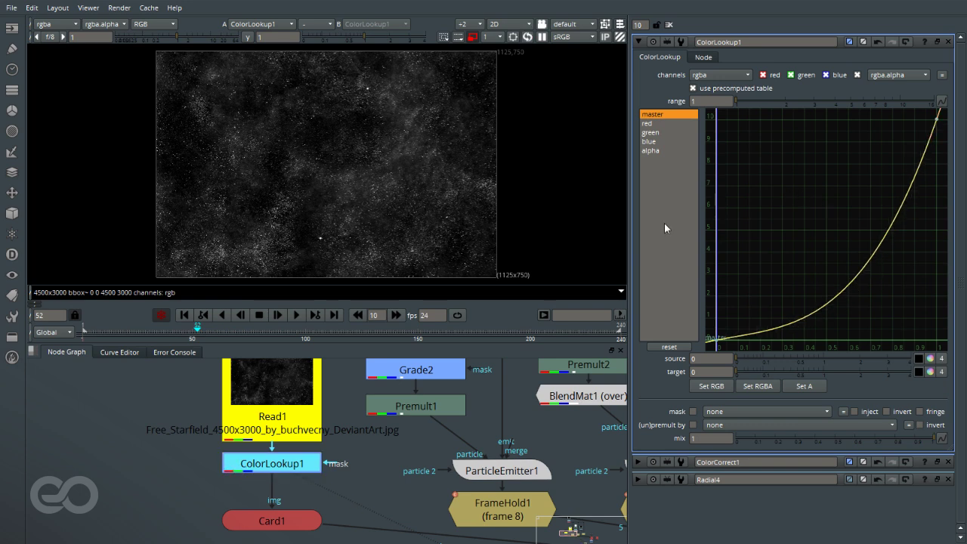
# Examine the adjusted starfield's individual stars and their brightness up close, and fit the image back in the viewer
pyautogui.scroll(3, 340, 188)
pyautogui.scroll(3, 394, 132)
pyautogui.scroll(-8, 371, 133)
pyautogui.scroll(9, 274, 184)
pyautogui.scroll(-3, 277, 185)
pyautogui.scroll(5, 271, 197)
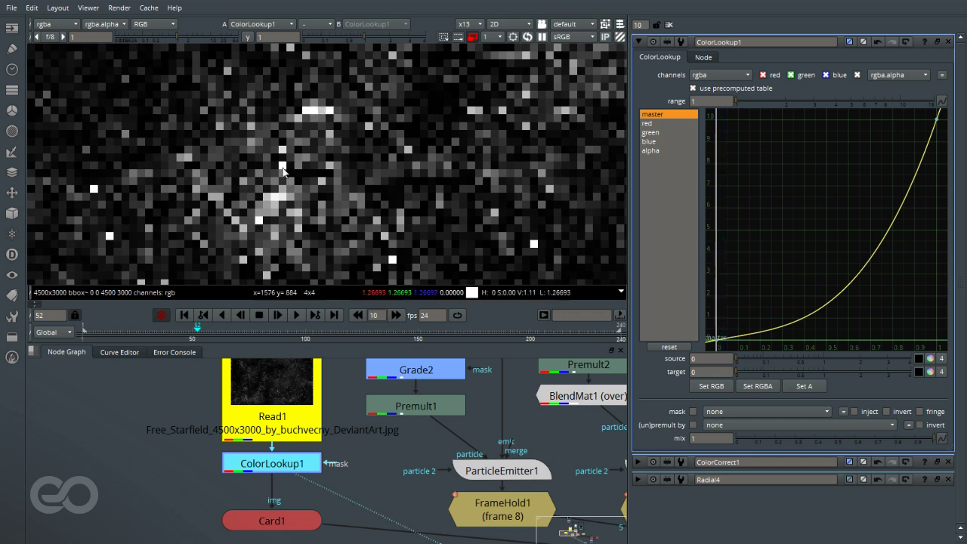
pyautogui.press('f')
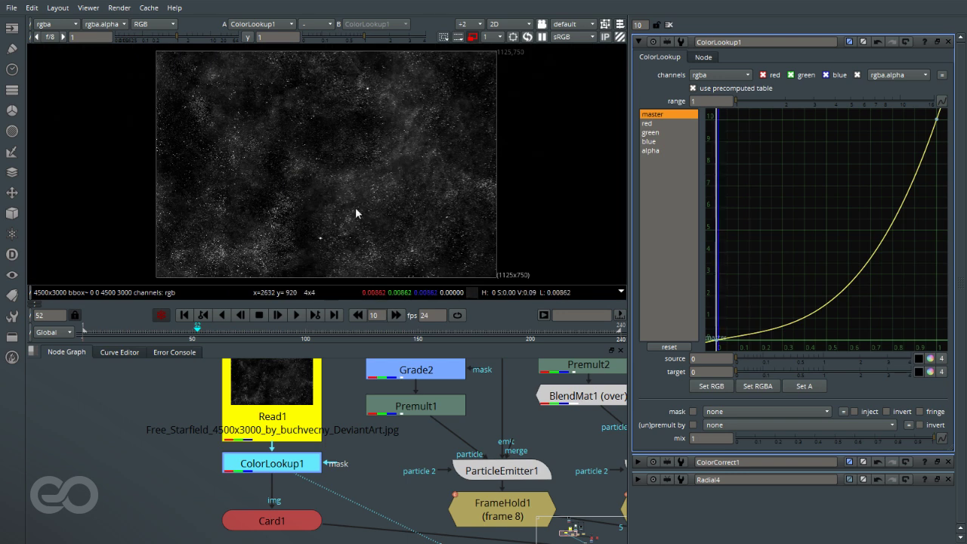
# View ColorCorrect1's output and check how the boosted stars look in the full asteroid render
pyautogui.scroll(-7, 102, 431)
pyautogui.scroll(4, 199, 462)
pyautogui.scroll(-4, 164, 399)
pyautogui.scroll(3, 329, 450)
pyautogui.scroll(1, 325, 441)
pyautogui.click(427, 477)
pyautogui.press('1')
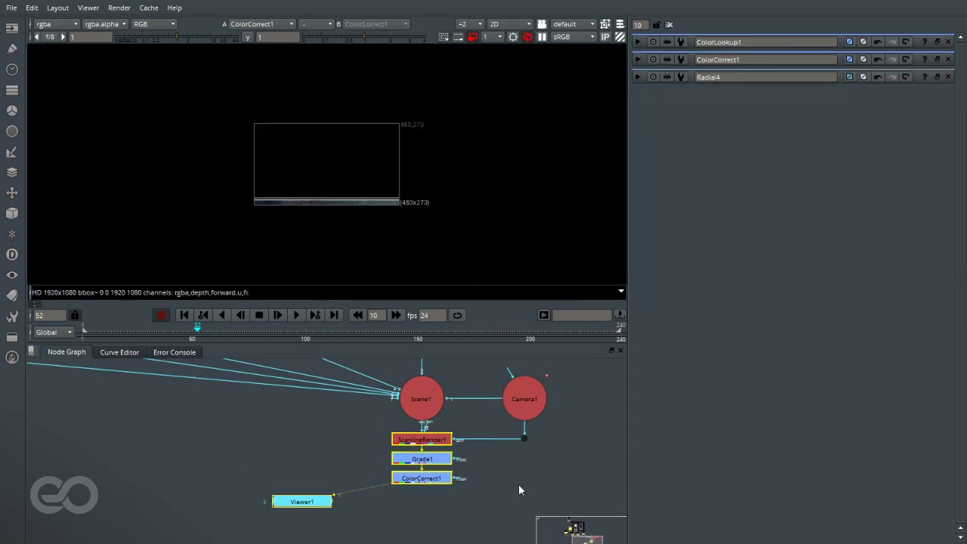
pyautogui.press('+')
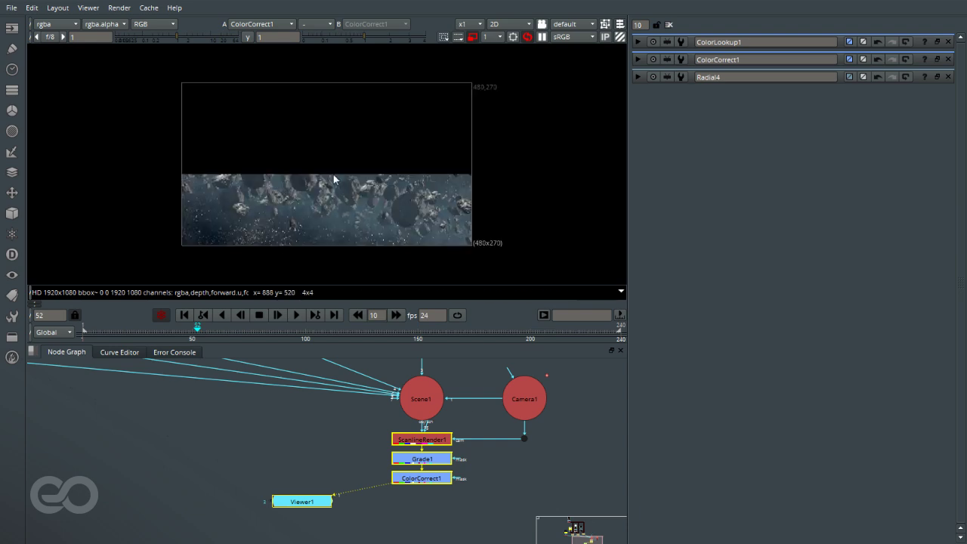
pyautogui.scroll(1, 434, 194)
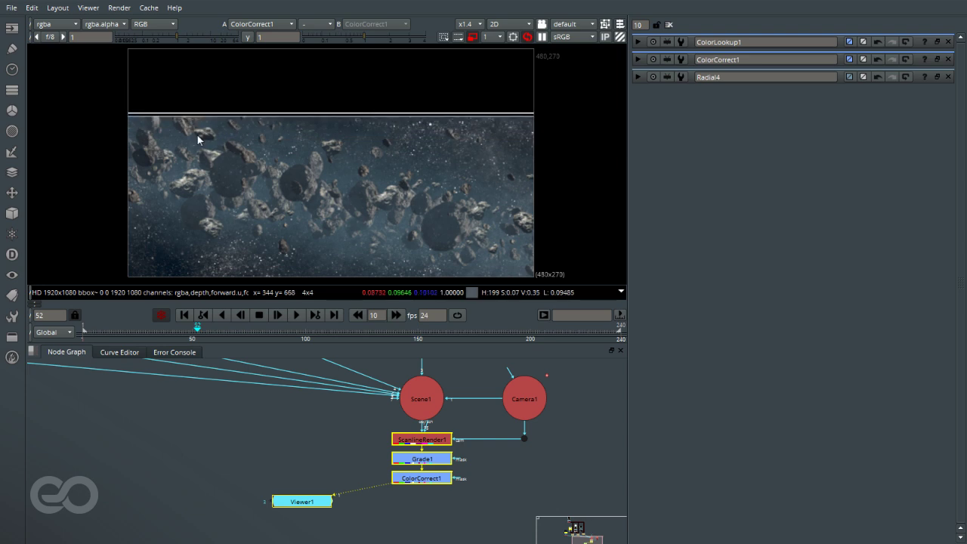
pyautogui.scroll(-1, 341, 157)
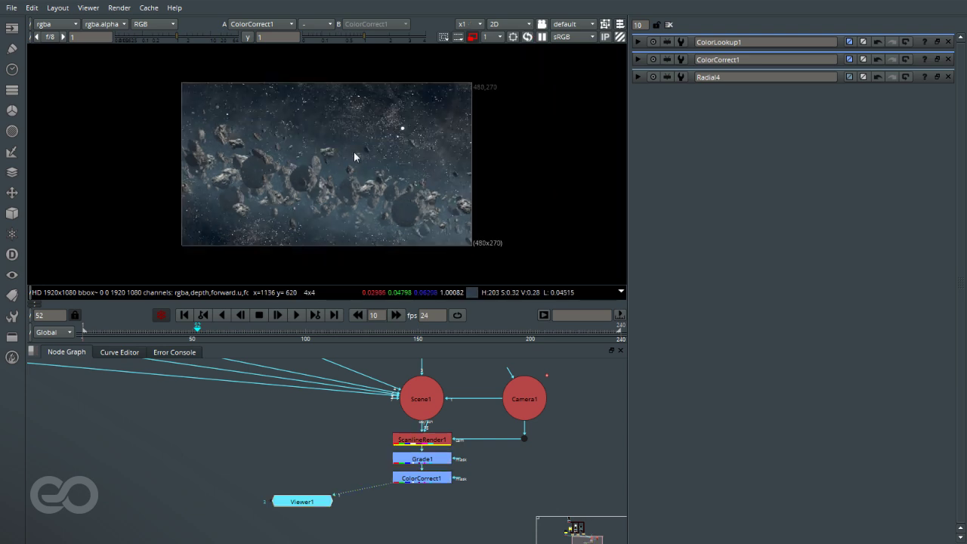